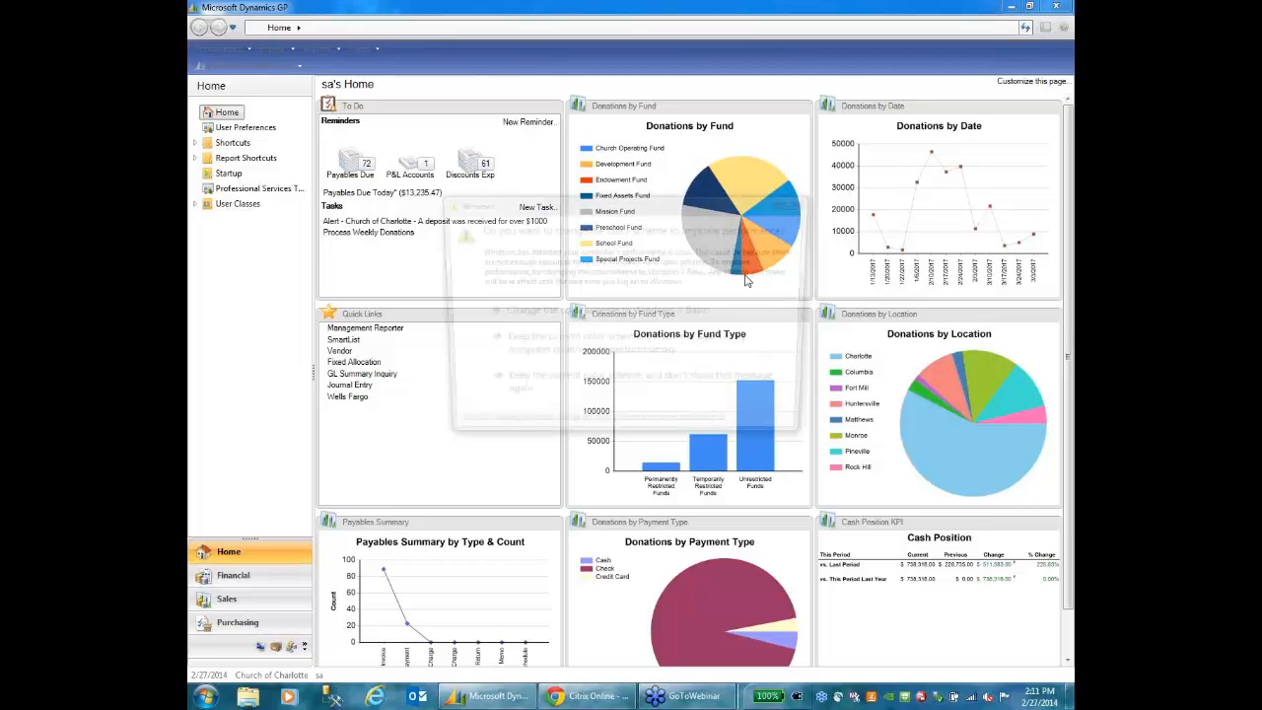
Dismiss the color scheme prompt and drill from the Payables Summary chart's Invoice point into the detail report
{"action": "left_click", "coordinate": [600, 389]}
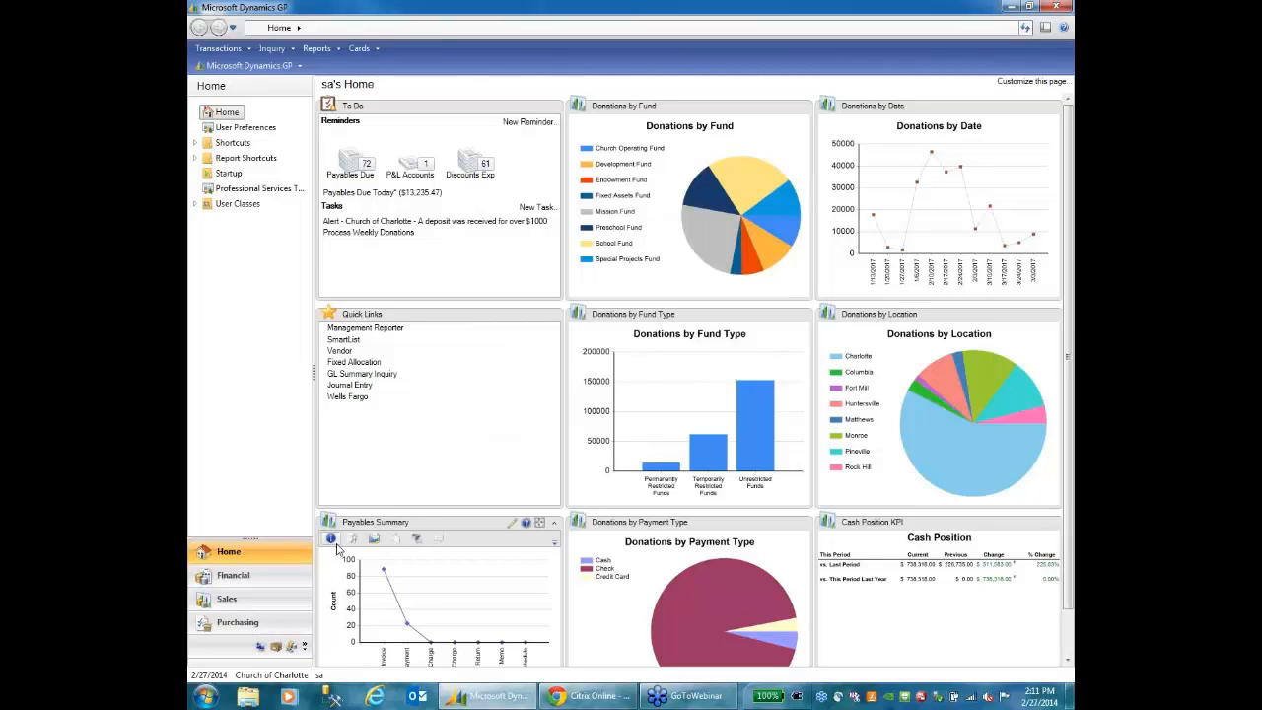
{"action": "left_click", "coordinate": [357, 540]}
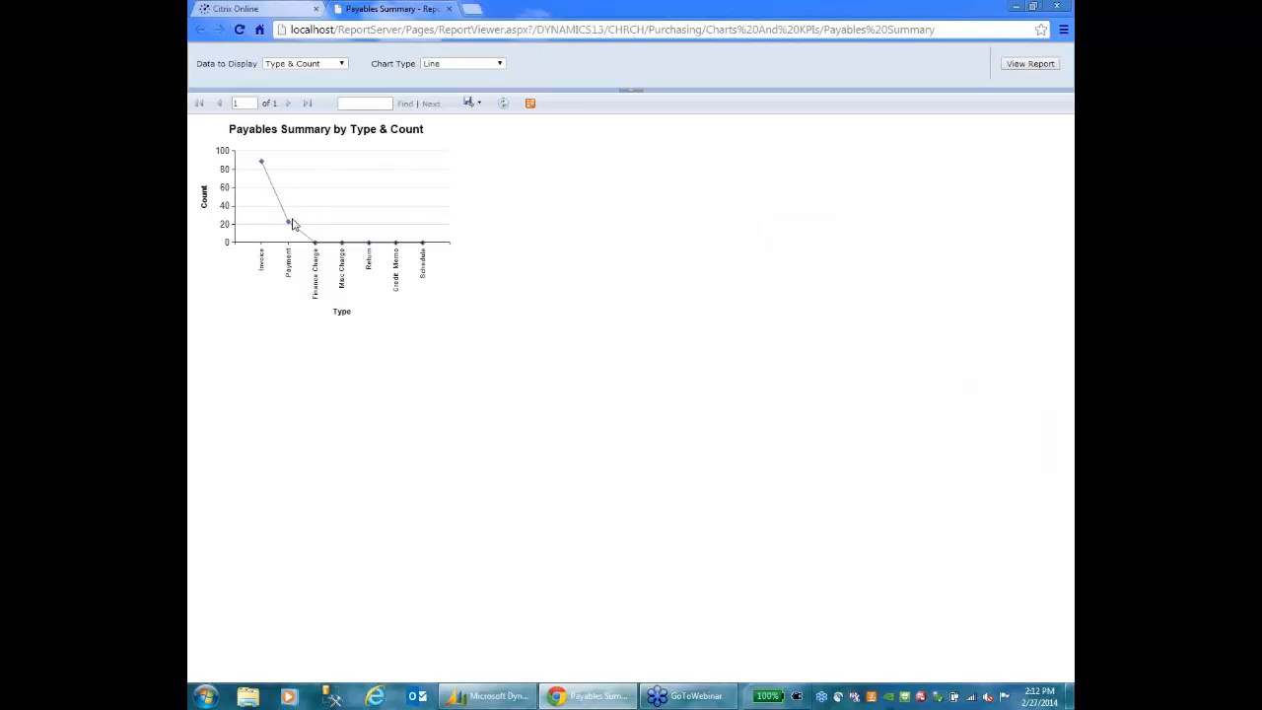
{"action": "mouse_move", "coordinate": [288, 230]}
{"action": "left_click", "coordinate": [264, 169]}
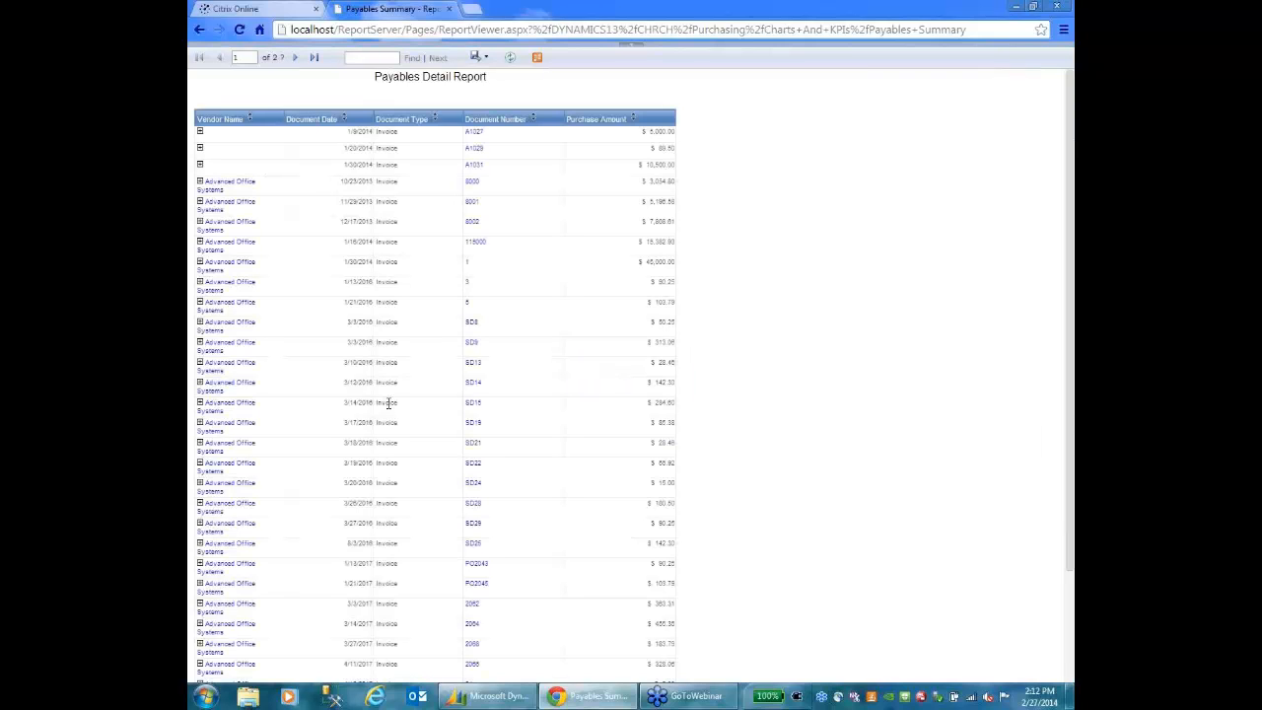
Search the Payables Detail Report for "duke" and expand the vendor details of the first Duke Power invoice
{"action": "left_click", "coordinate": [365, 57]}
{"action": "type", "text": "duke"}
{"action": "key", "text": "Return"}
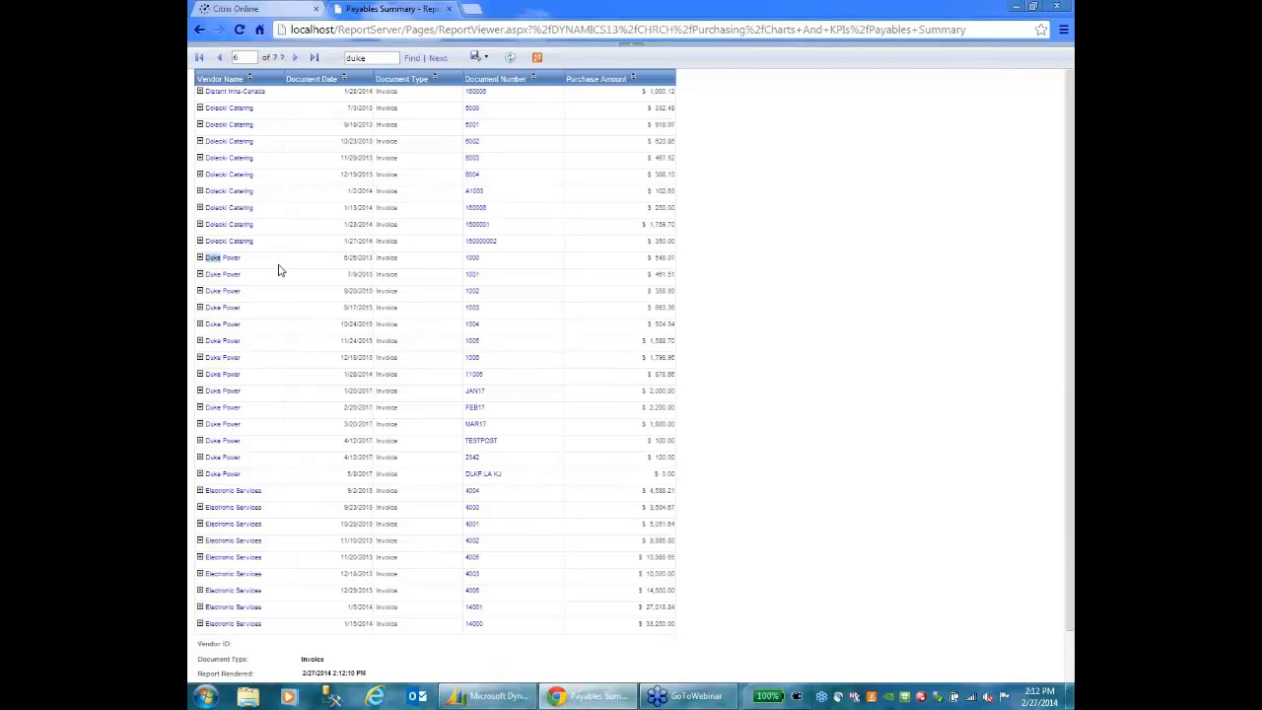
{"action": "left_click", "coordinate": [200, 260]}
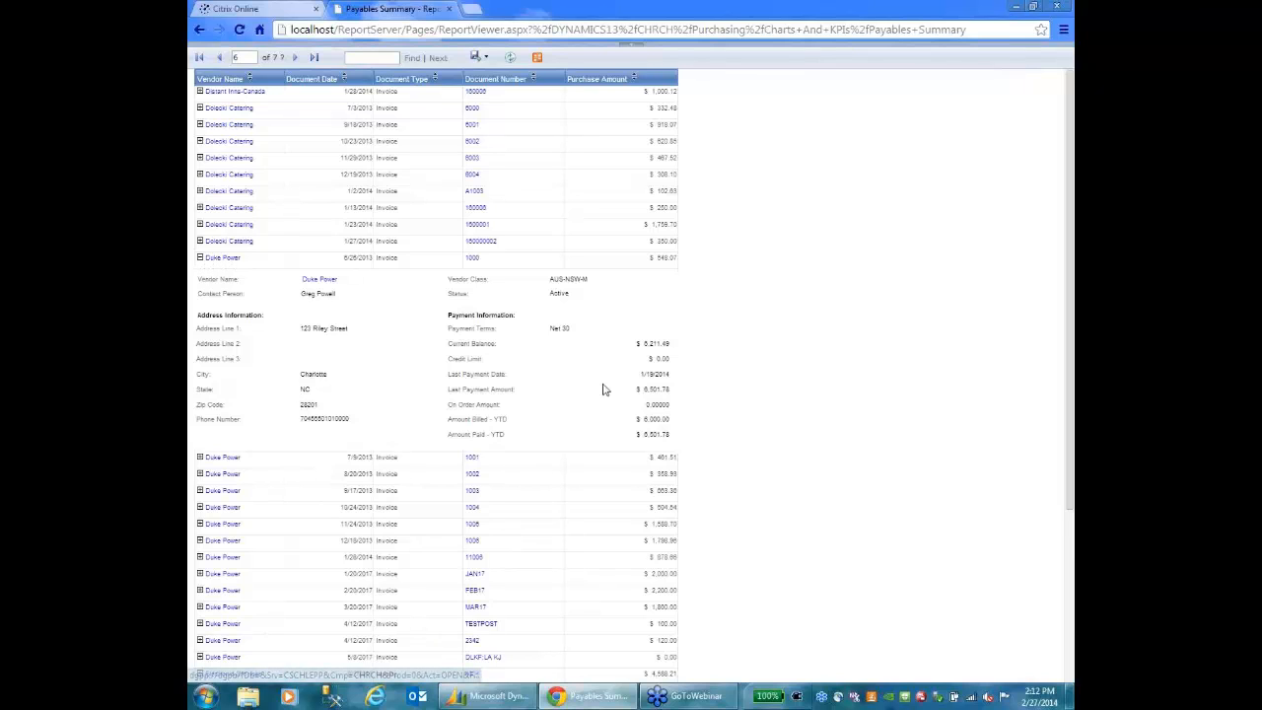
Open Duke Power's MAR17 invoice from the report in the Payables Transaction Entry Zoom window, view it and close it
{"action": "scroll", "coordinate": [603, 390], "scroll_direction": "down", "scroll_amount": 3}
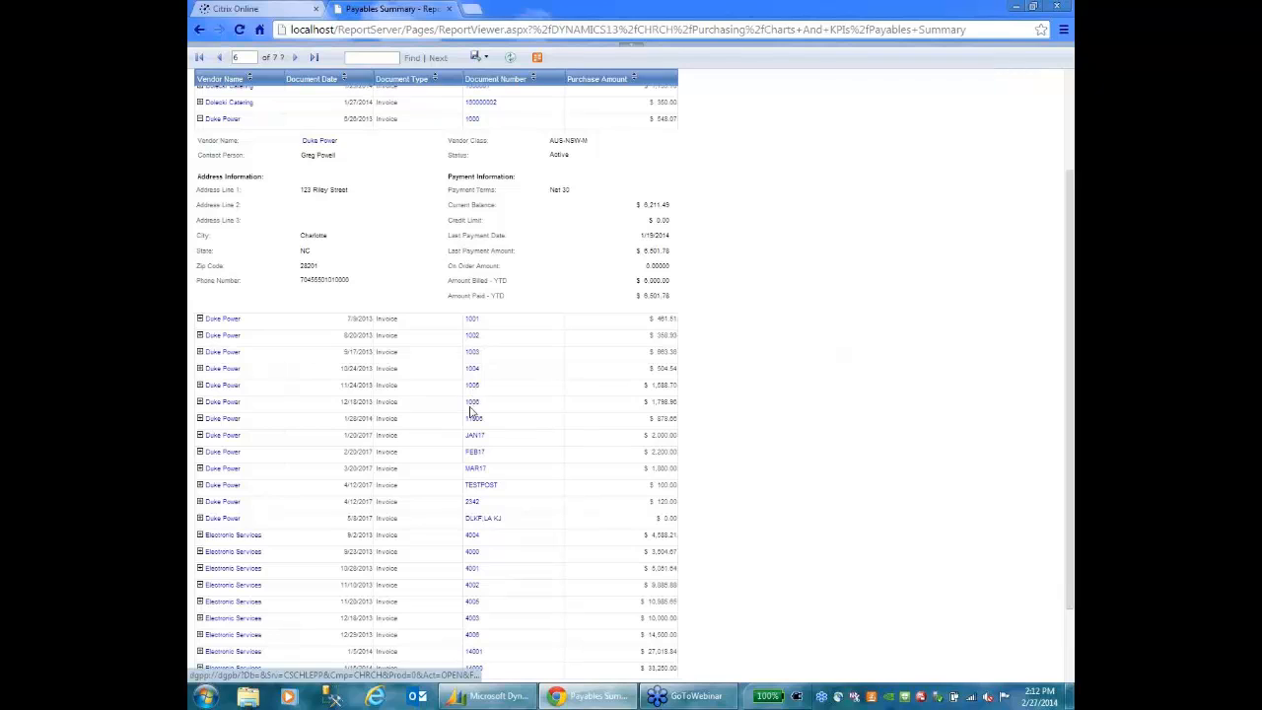
{"action": "left_click", "coordinate": [475, 469]}
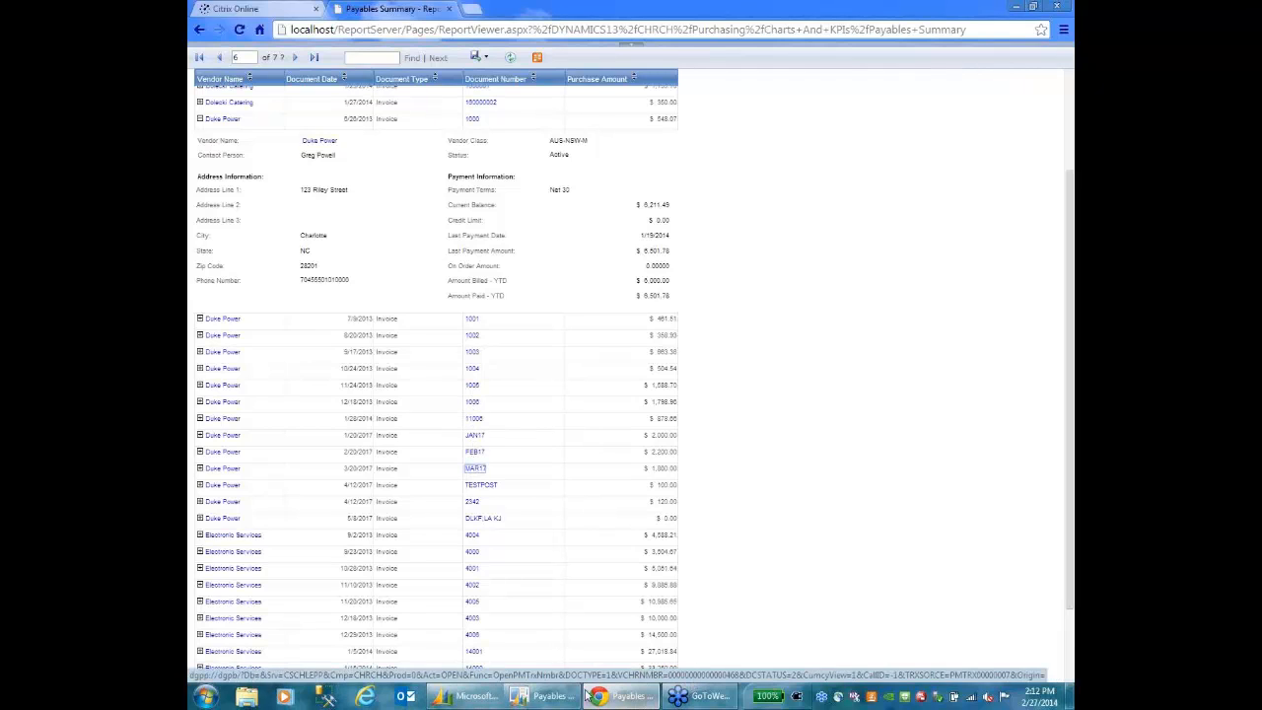
{"action": "left_click", "coordinate": [553, 697]}
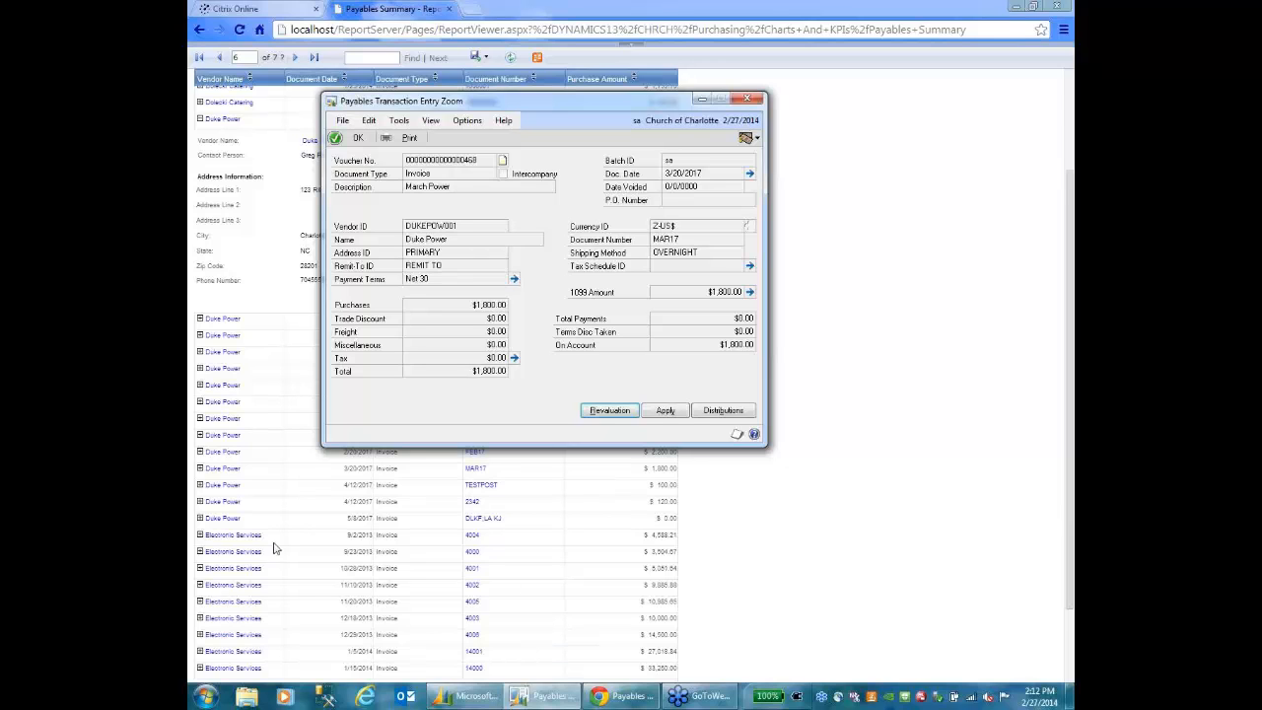
{"action": "left_click", "coordinate": [749, 98]}
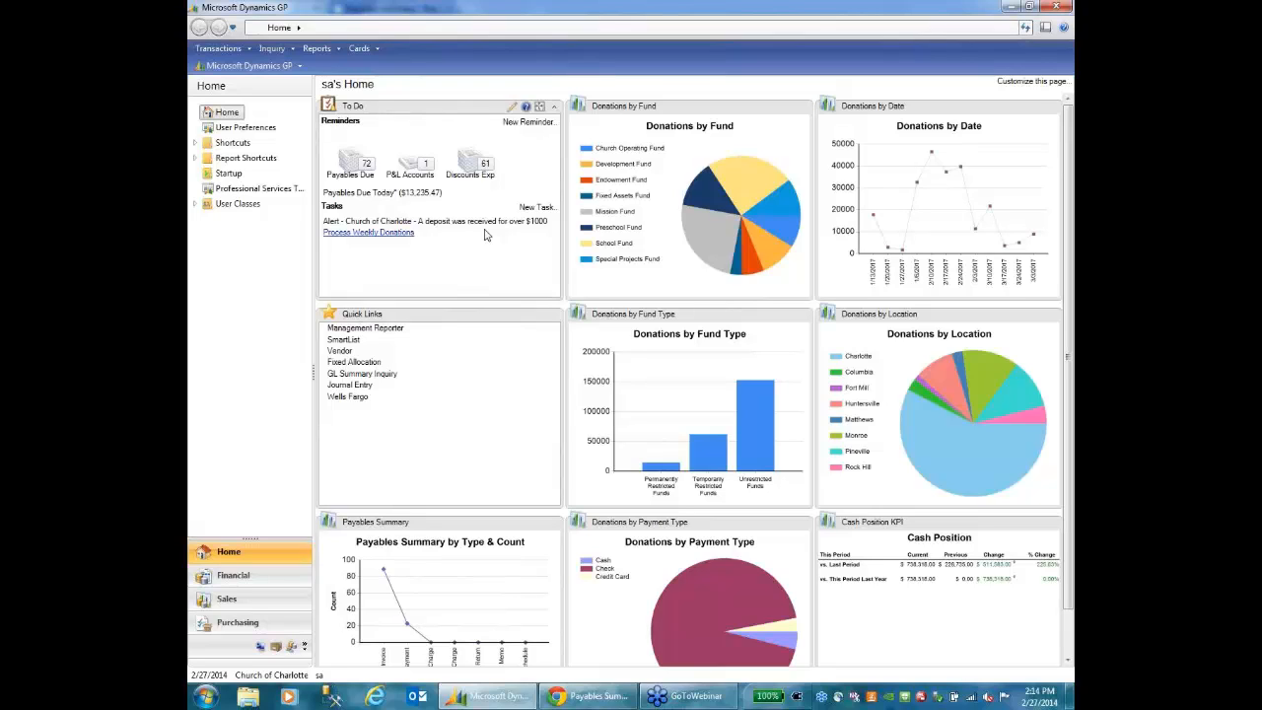
Reassign the Process Weekly Donations task to the user listed directly below DYNSA, save it and refresh the home page
{"action": "left_click", "coordinate": [371, 234]}
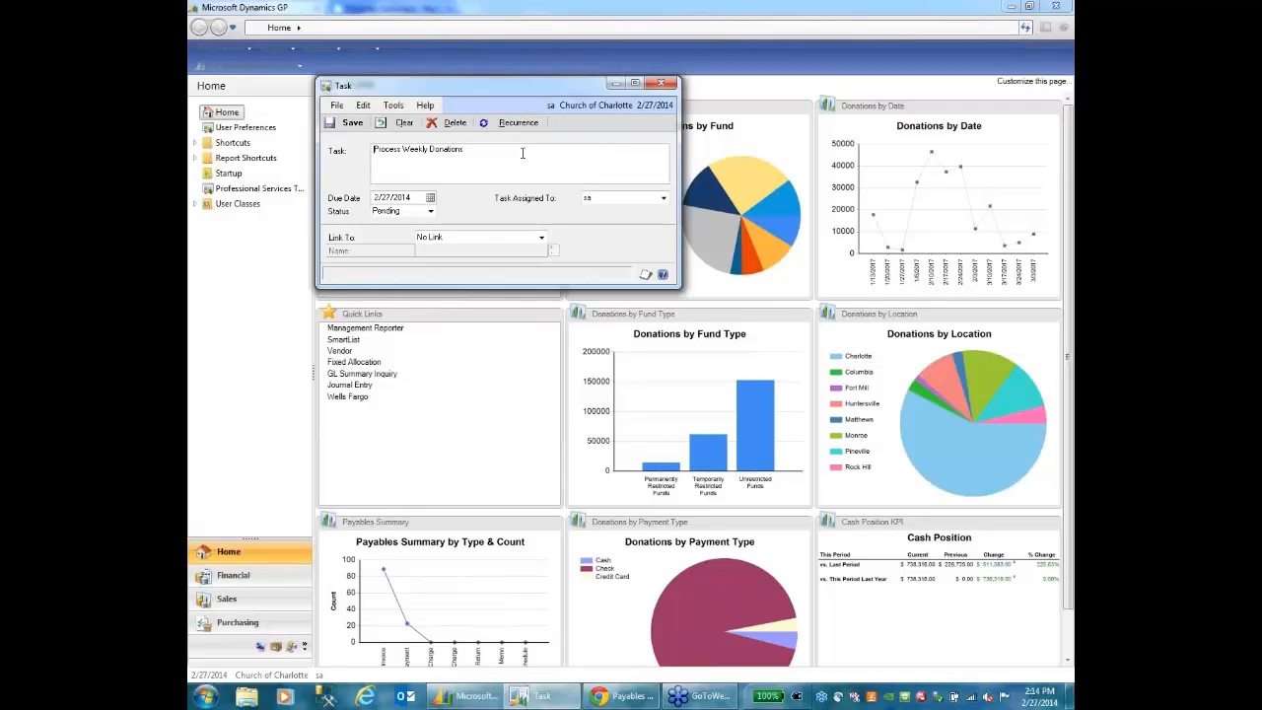
{"action": "left_click", "coordinate": [663, 198]}
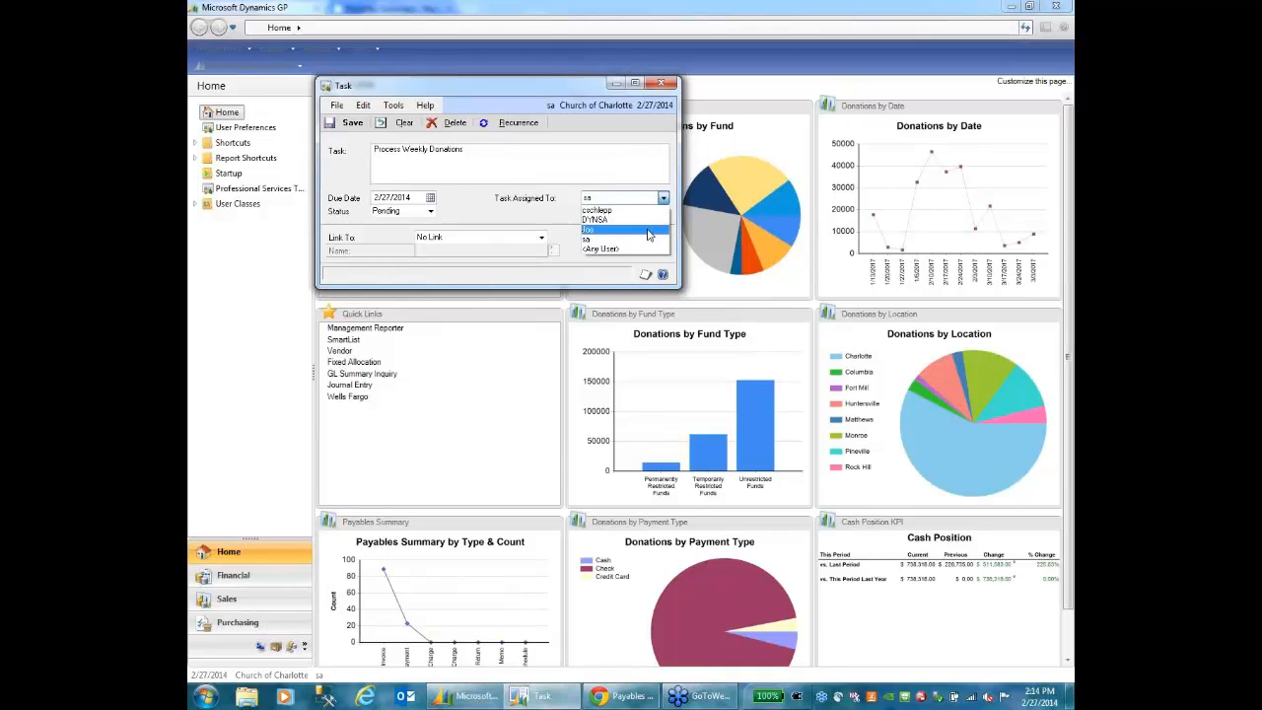
{"action": "left_click", "coordinate": [649, 234]}
{"action": "left_click", "coordinate": [352, 124]}
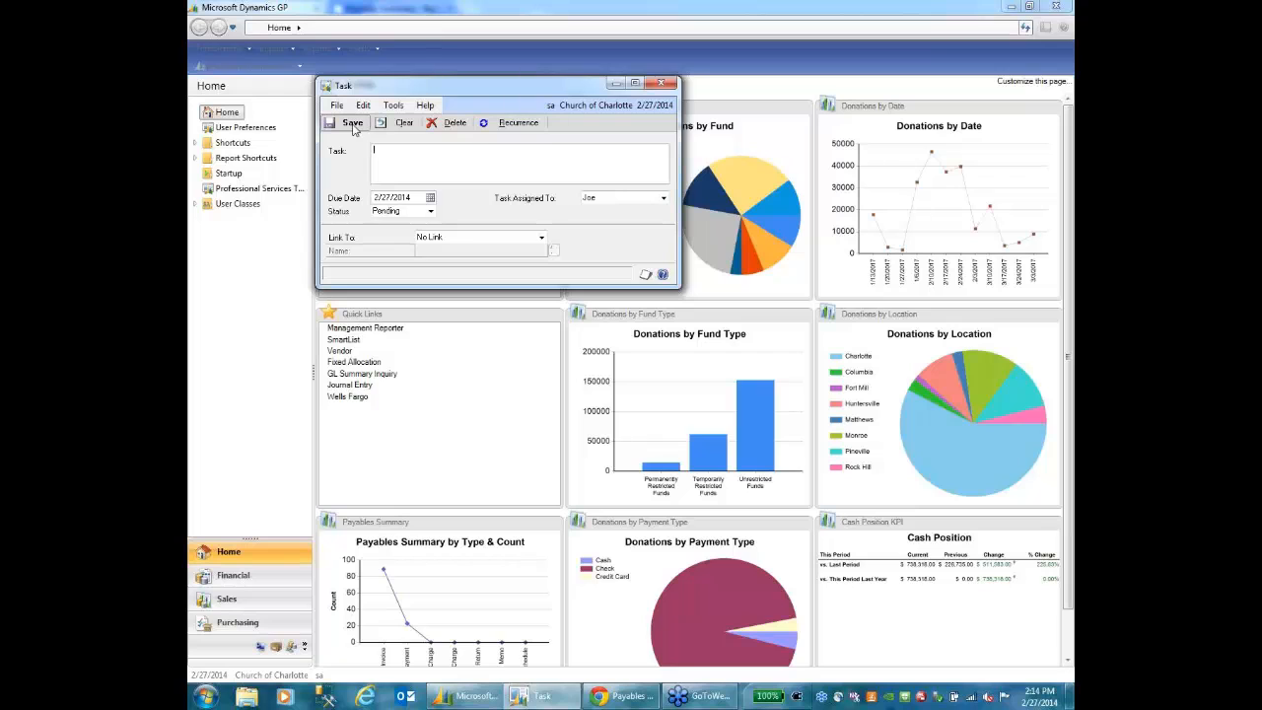
{"action": "left_click", "coordinate": [661, 83]}
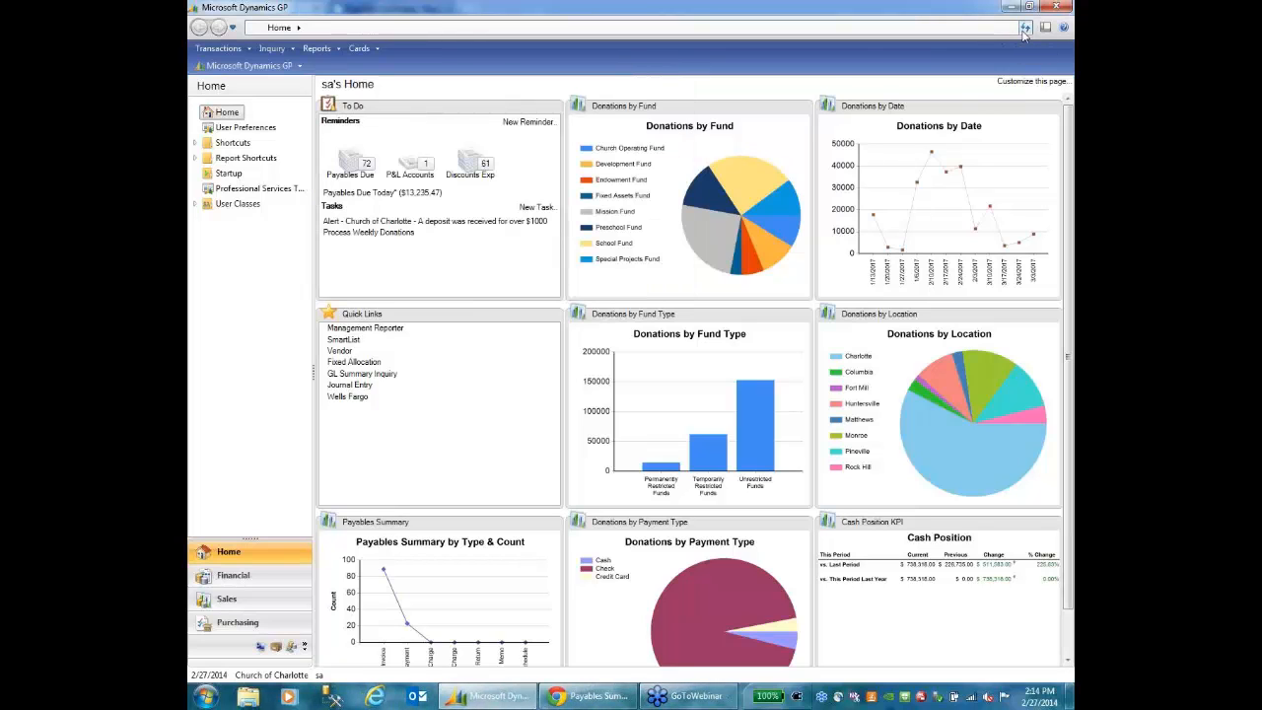
{"action": "left_click", "coordinate": [1024, 29]}
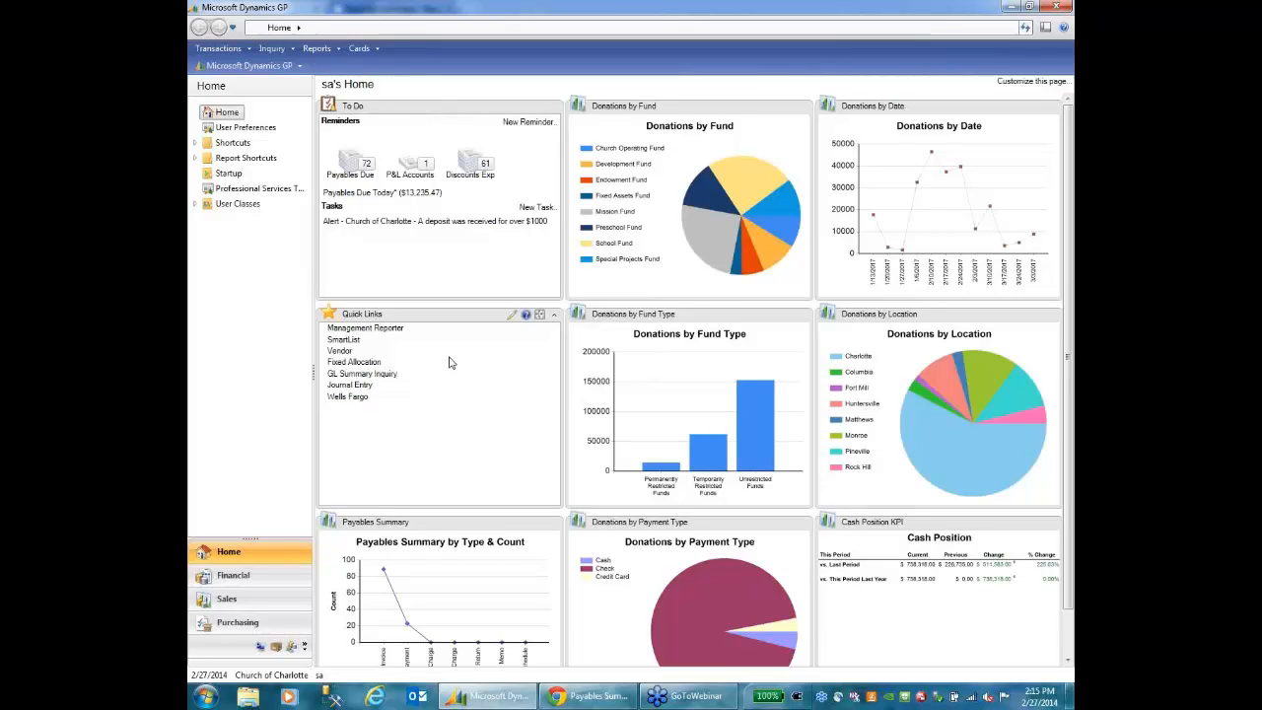
Switch to Management Reporter, expand the report library and show the reports in the Pineville folder
{"action": "left_click", "coordinate": [385, 333]}
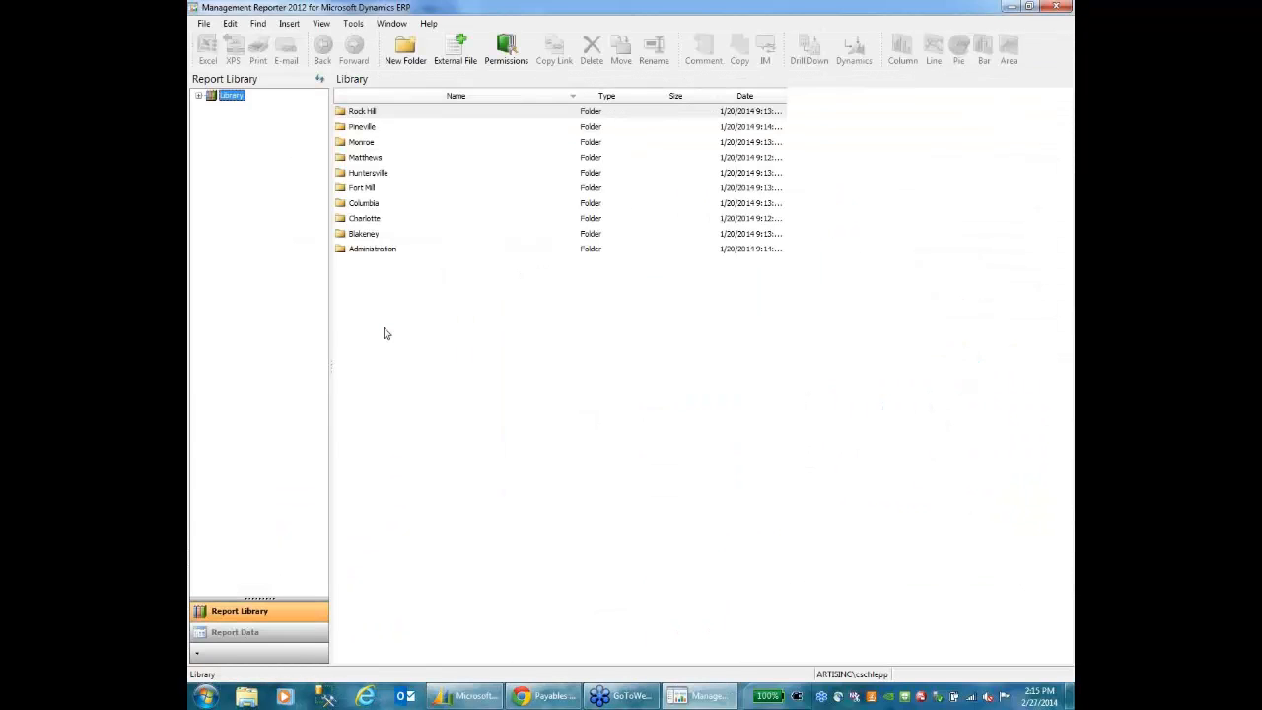
{"action": "left_click", "coordinate": [199, 97]}
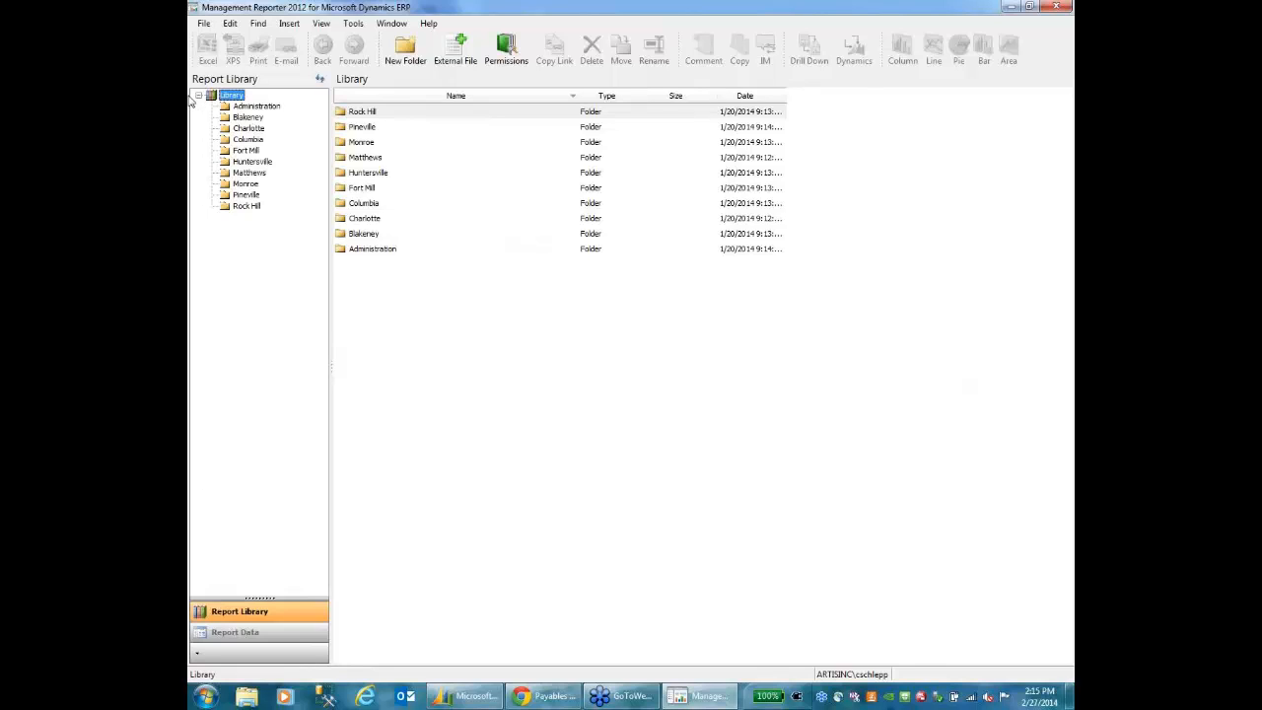
{"action": "left_click", "coordinate": [246, 196]}
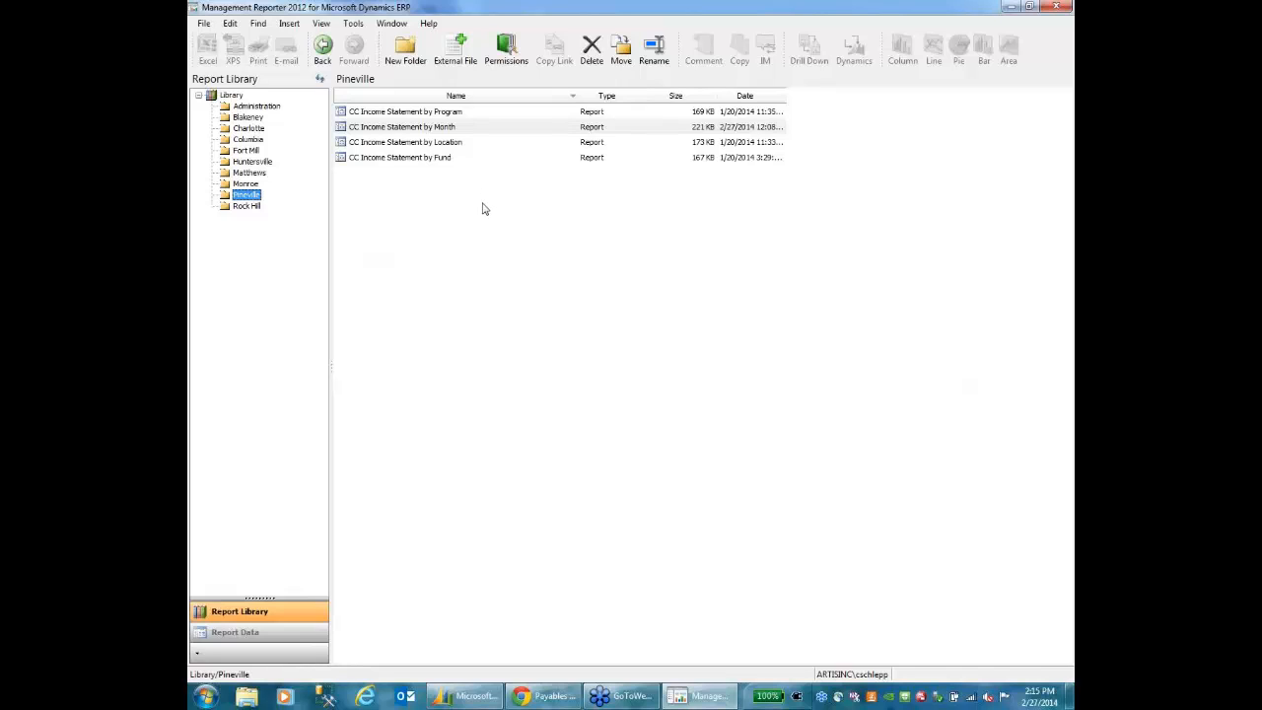
Open CC Income Statement by Fund from the Administration folder and view its Summary of All Units
{"action": "left_click", "coordinate": [256, 106]}
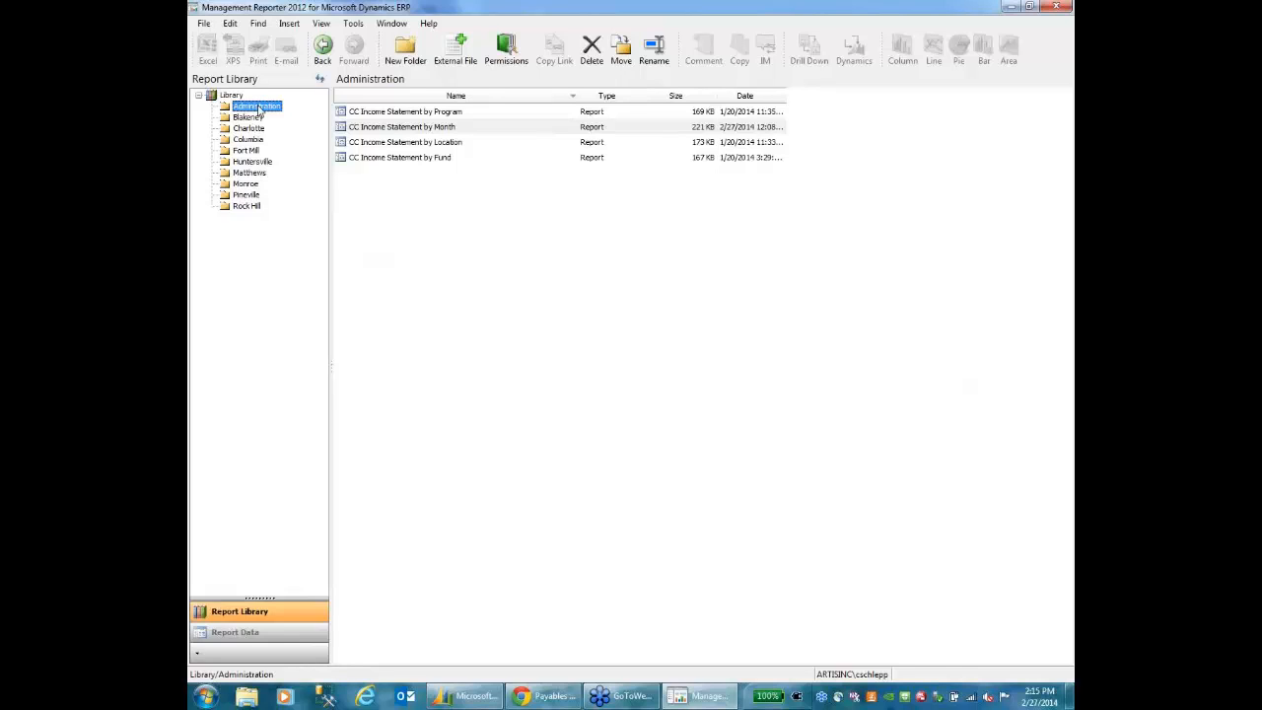
{"action": "left_click", "coordinate": [422, 160]}
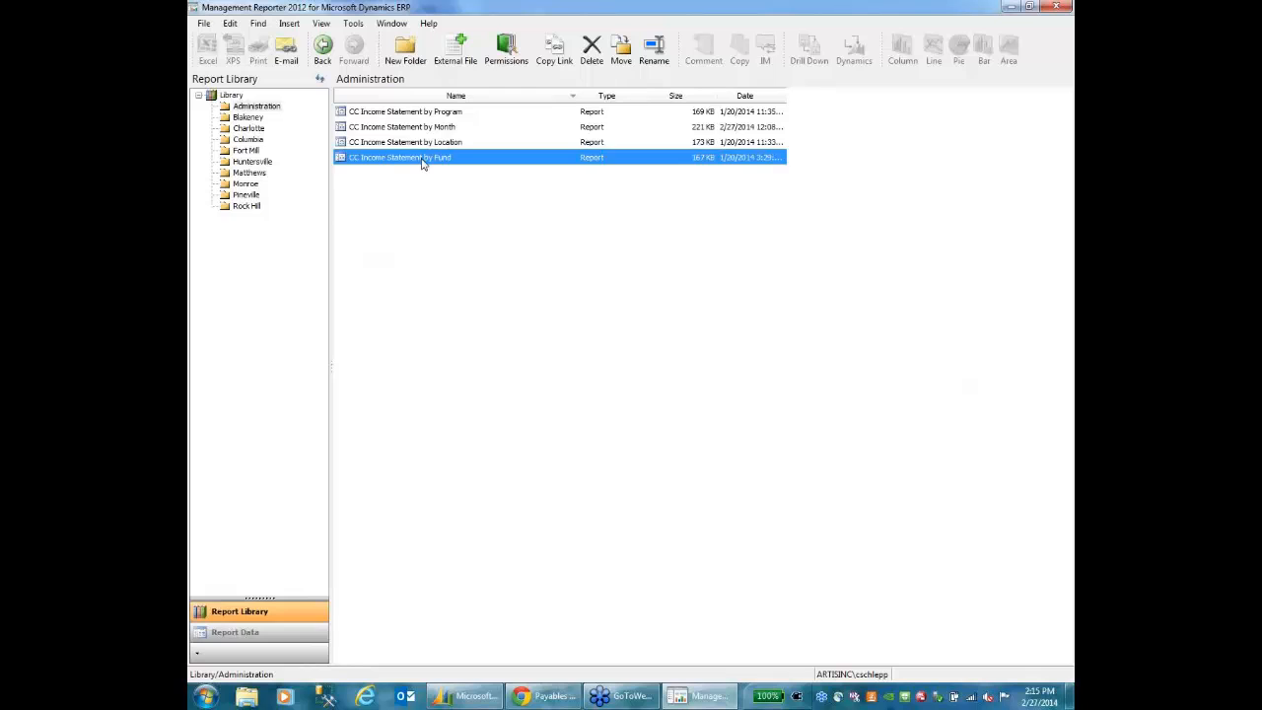
{"action": "double_click", "coordinate": [422, 159]}
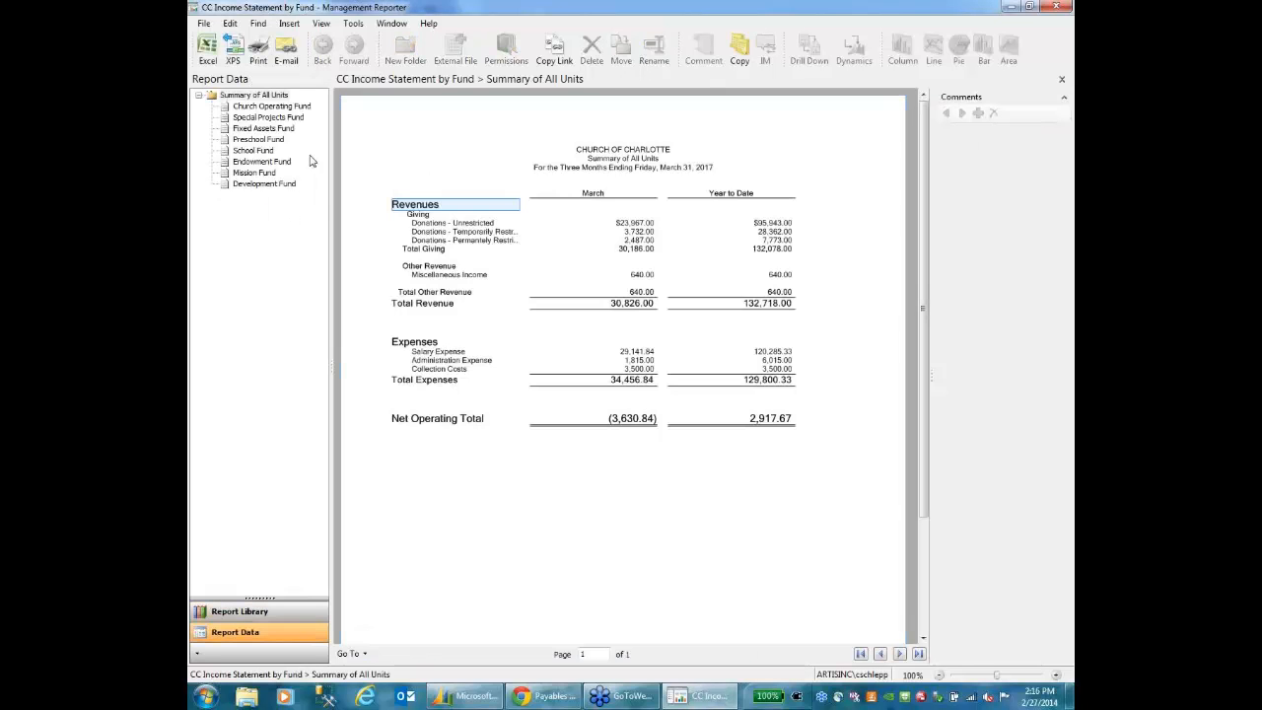
{"action": "left_click", "coordinate": [286, 98]}
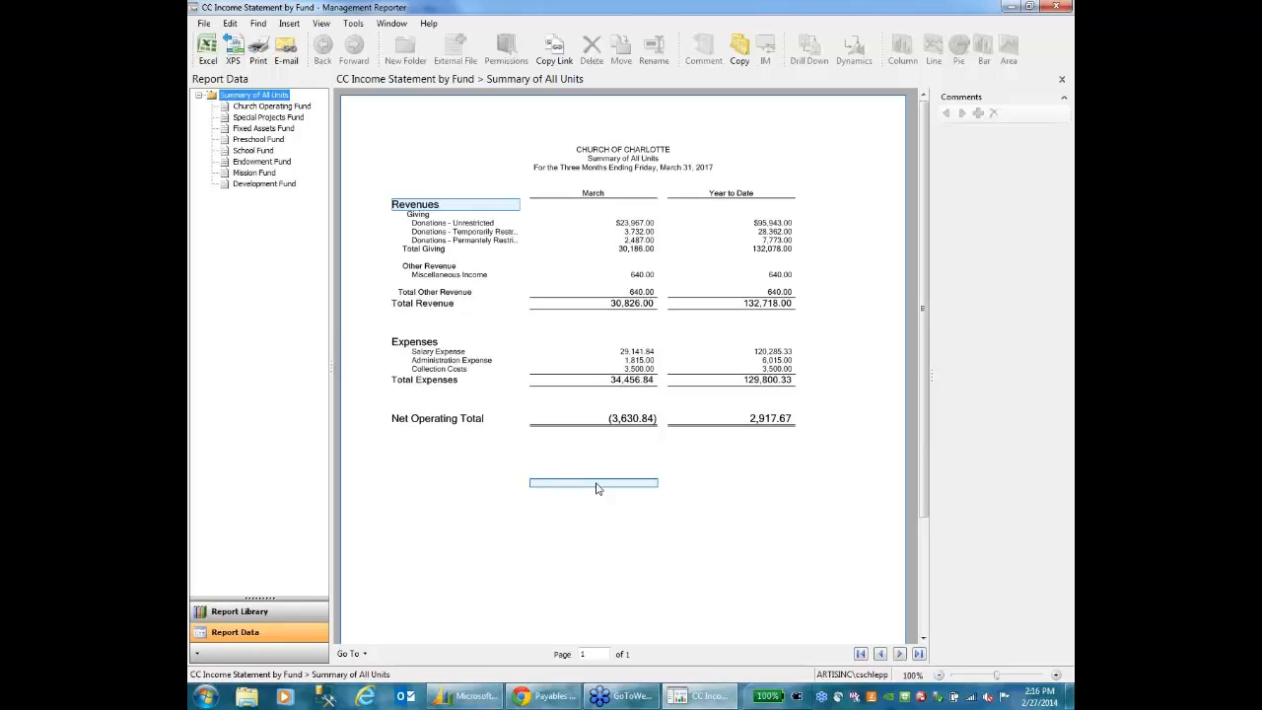
View the Special Projects Fund statement and drill down into the March amount for Donations - Unrestricted
{"action": "left_click", "coordinate": [292, 118]}
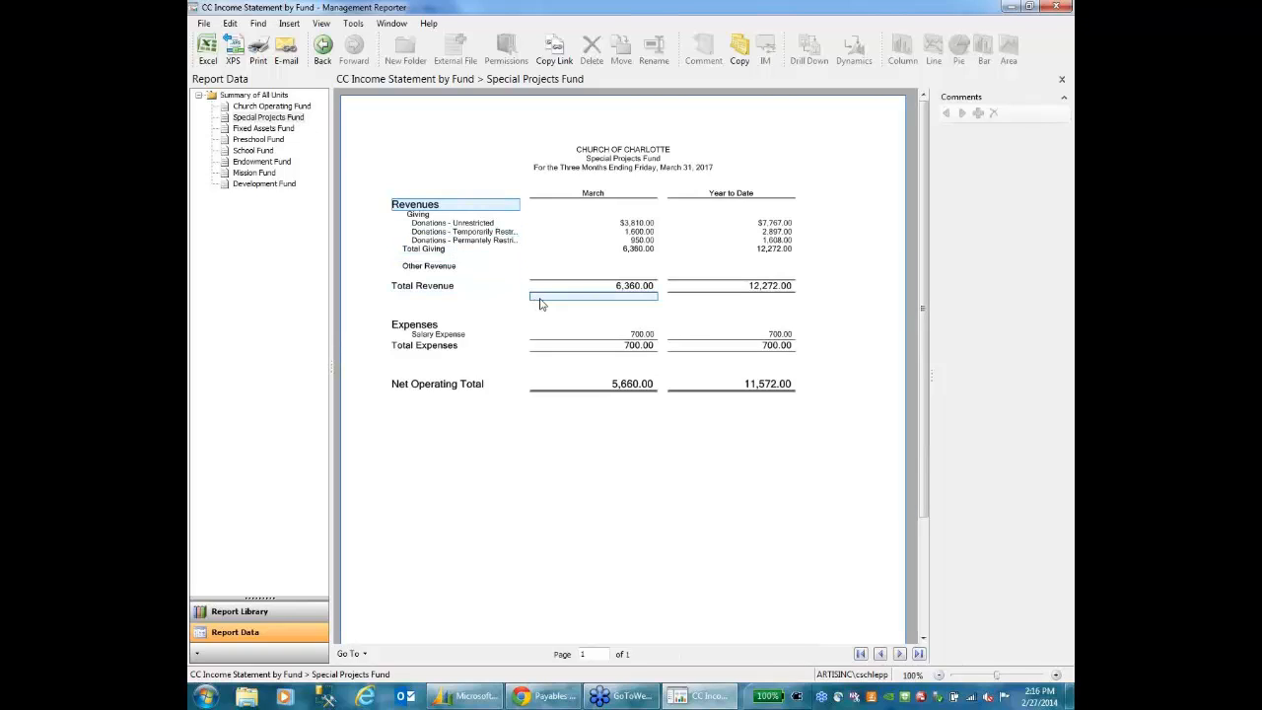
{"action": "left_click", "coordinate": [656, 229]}
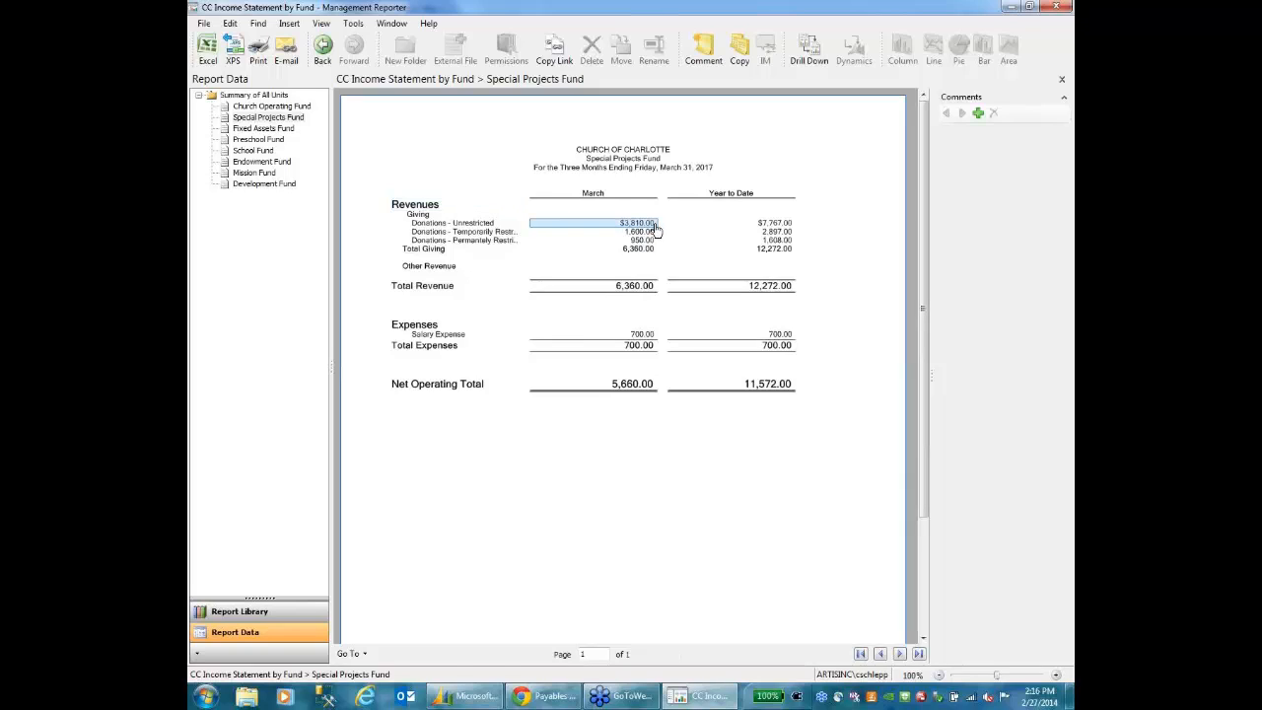
{"action": "double_click", "coordinate": [656, 229]}
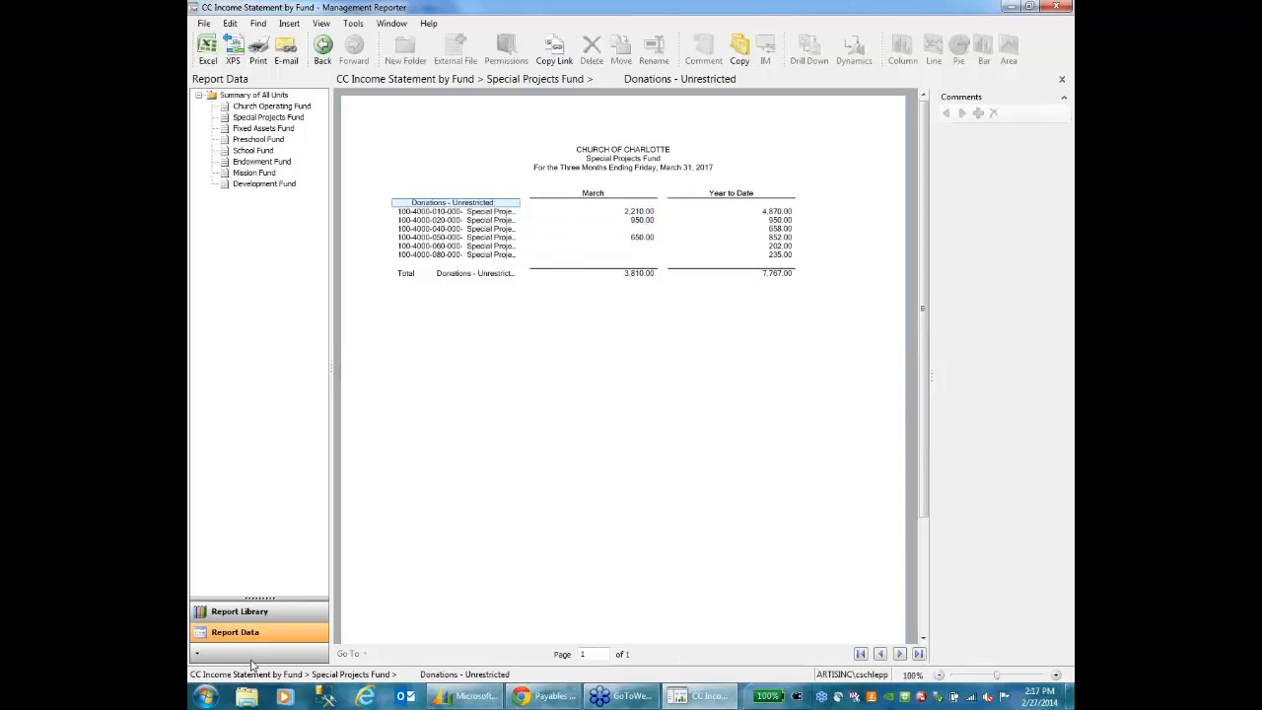
Return to the report library and open CC Income Statement by Month from the Administration folder
{"action": "left_click", "coordinate": [279, 622]}
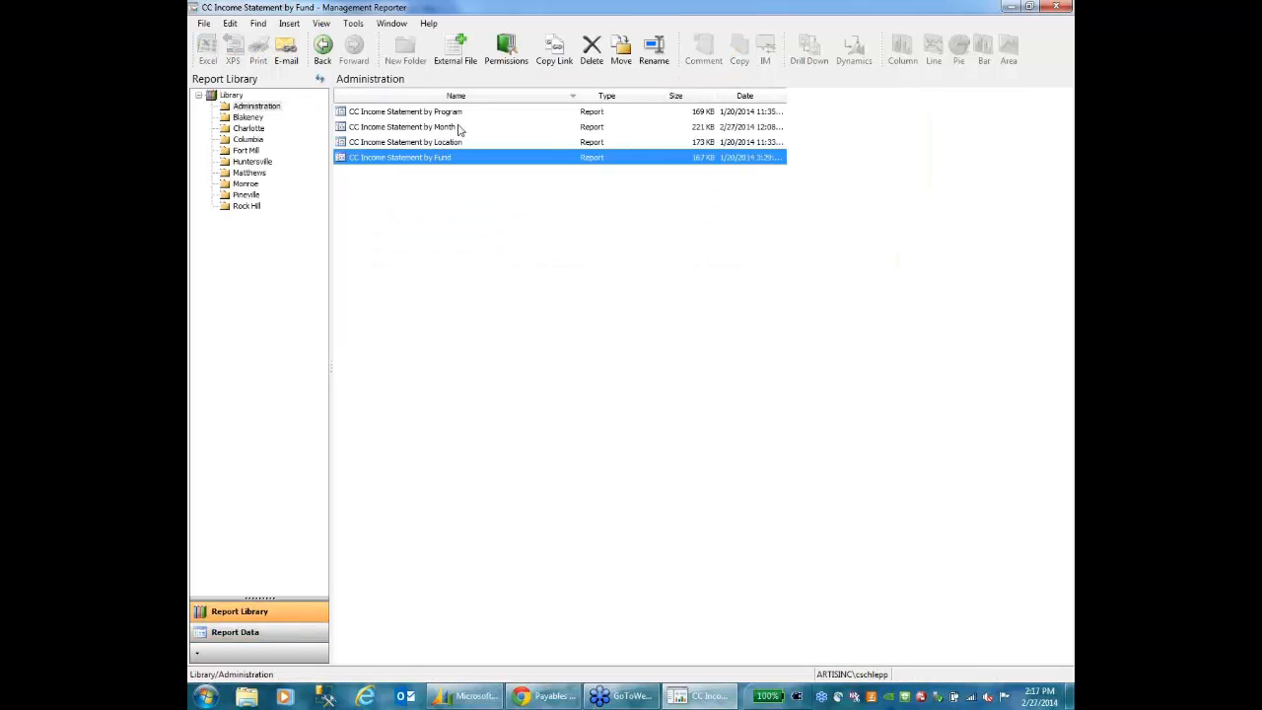
{"action": "left_click", "coordinate": [465, 130]}
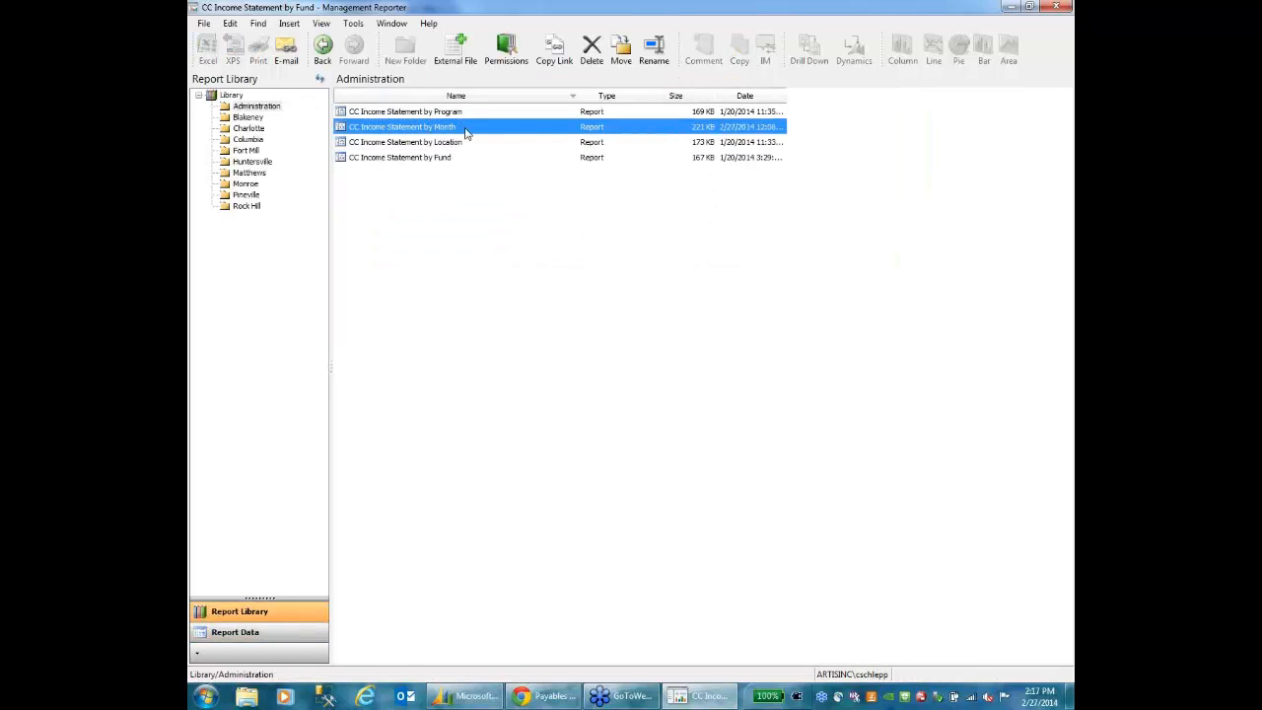
{"action": "double_click", "coordinate": [465, 131]}
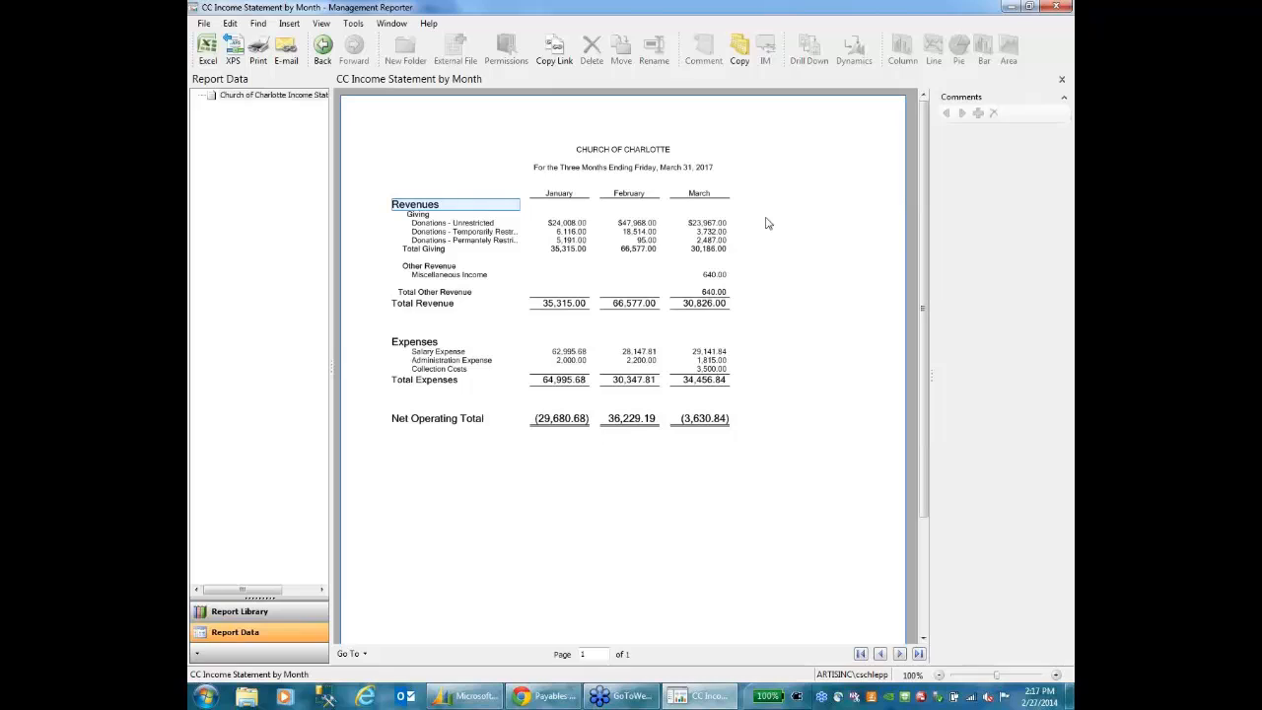
Add the comment "Rental Fee" to the March amount for Miscellaneous Income
{"action": "left_click", "coordinate": [726, 276]}
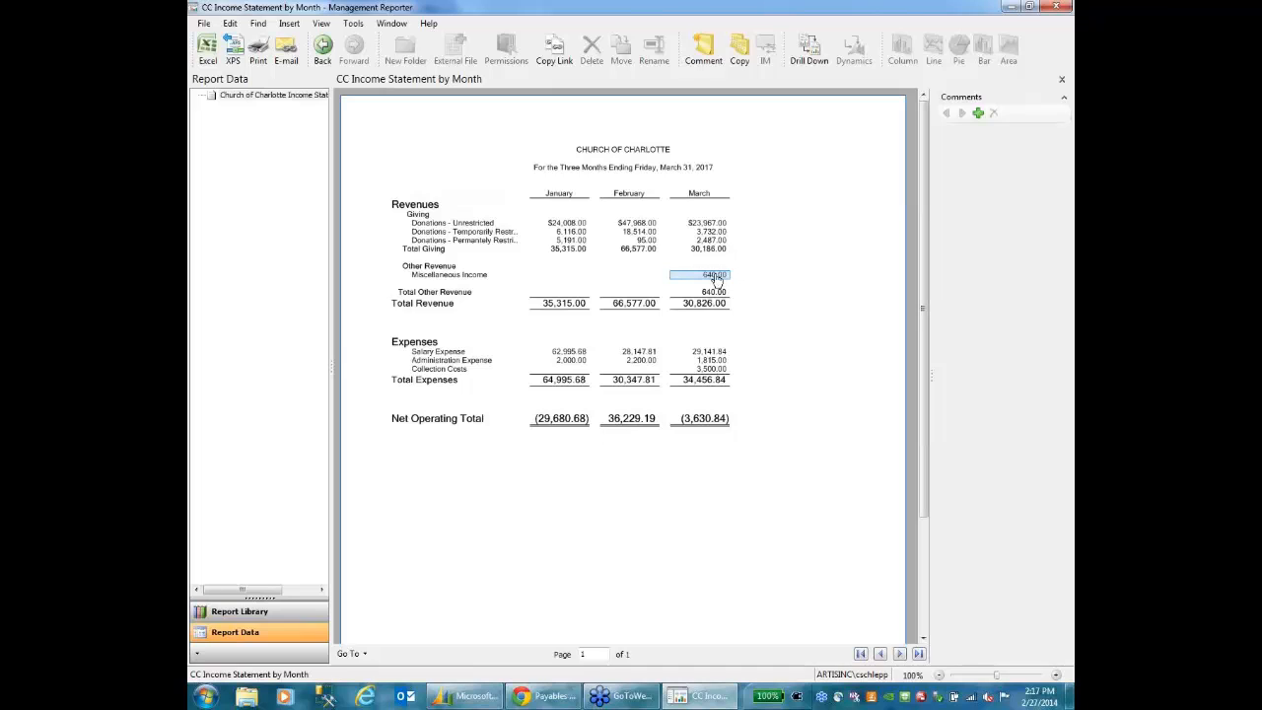
{"action": "left_click", "coordinate": [703, 61]}
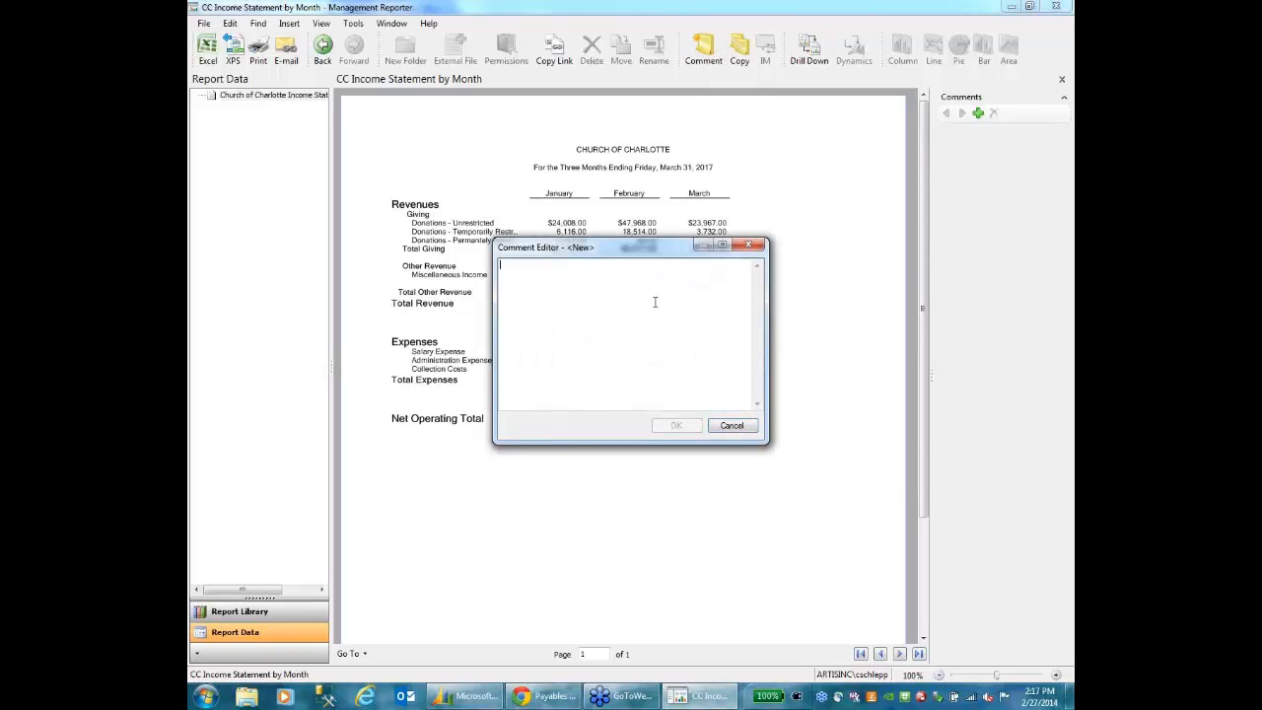
{"action": "type", "text": "Rental Fee"}
{"action": "left_click", "coordinate": [676, 426]}
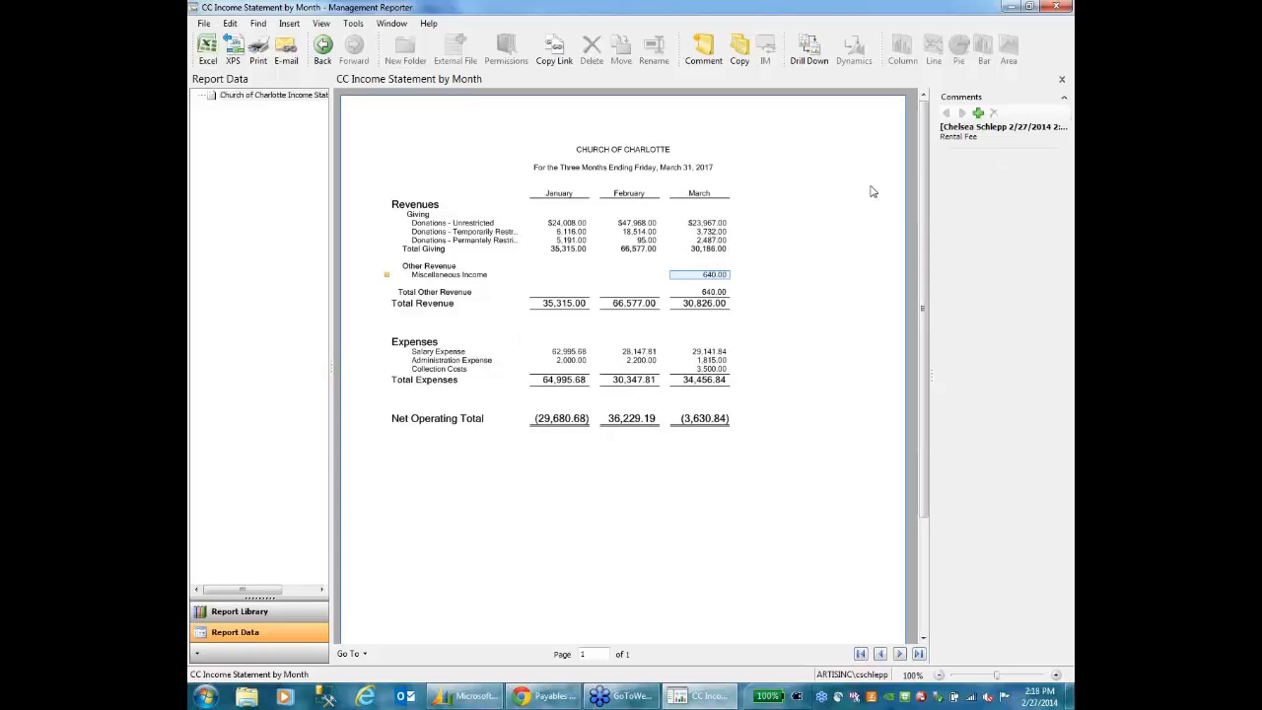
Create a line chart of the Donations - Unrestricted row and dock it in a widened comments pane
{"action": "left_click", "coordinate": [471, 226]}
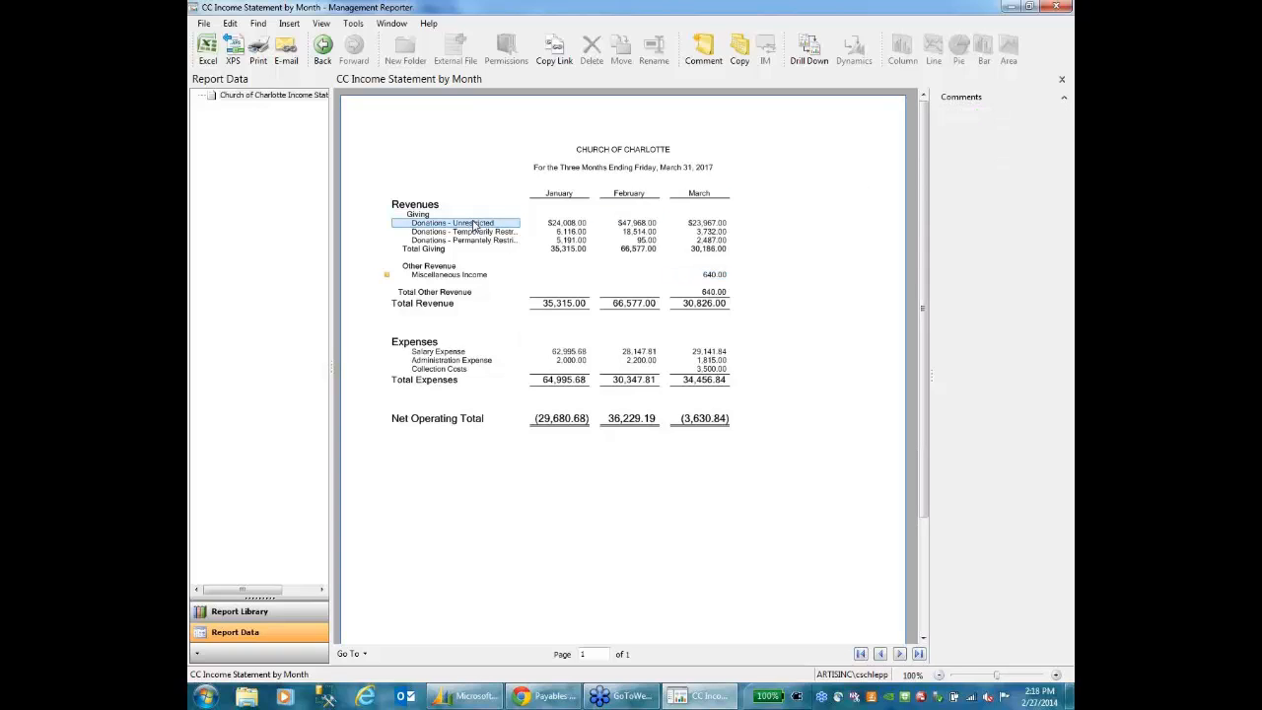
{"action": "right_click", "coordinate": [471, 226]}
{"action": "left_click", "coordinate": [501, 250]}
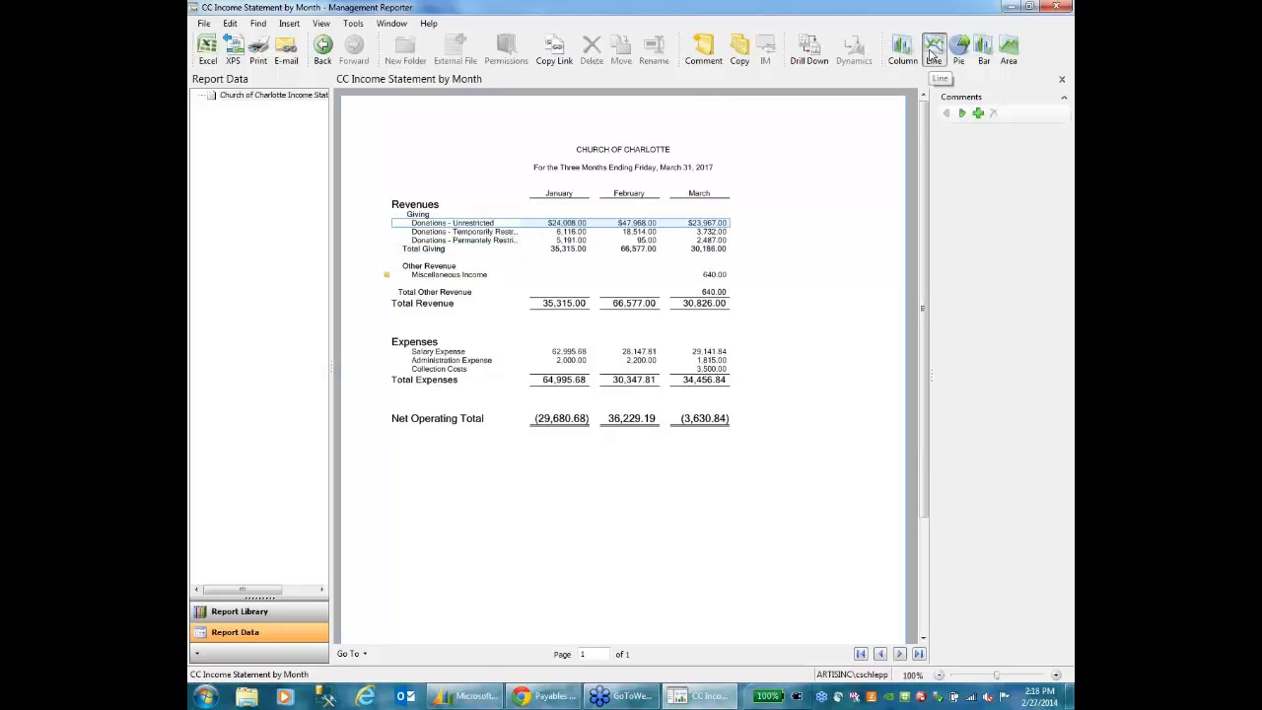
{"action": "left_click", "coordinate": [933, 55]}
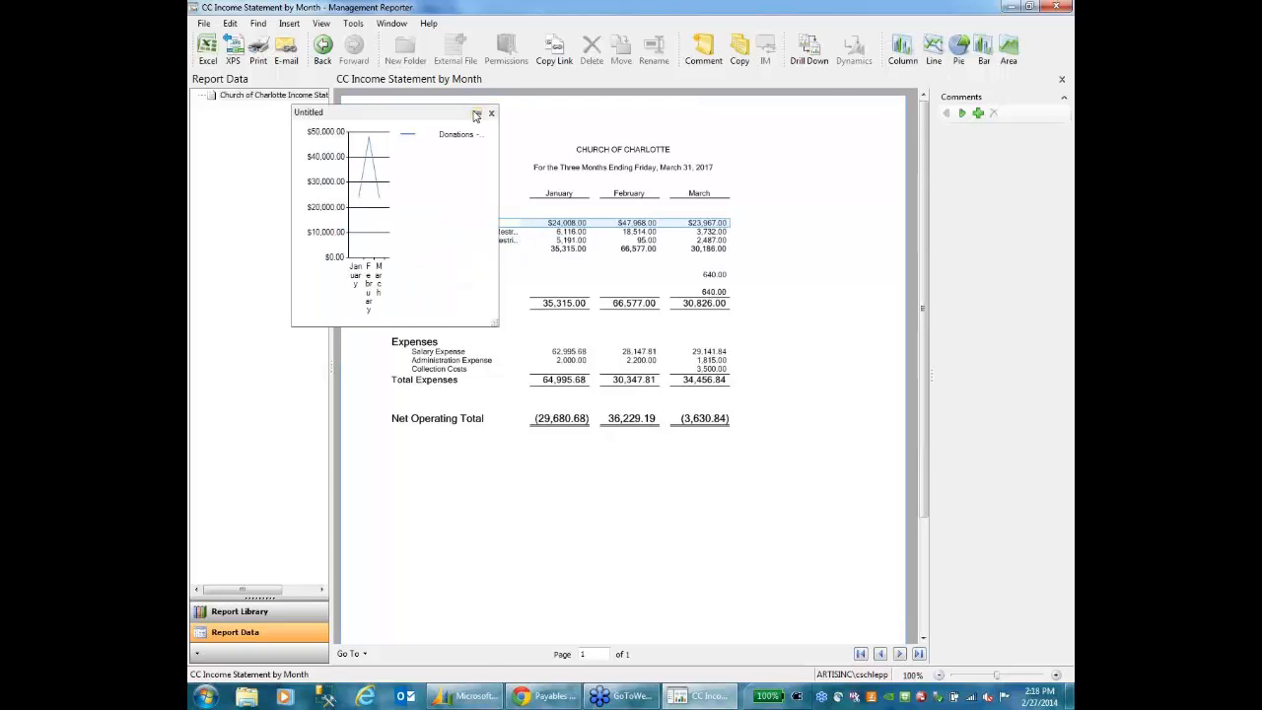
{"action": "left_click", "coordinate": [475, 116]}
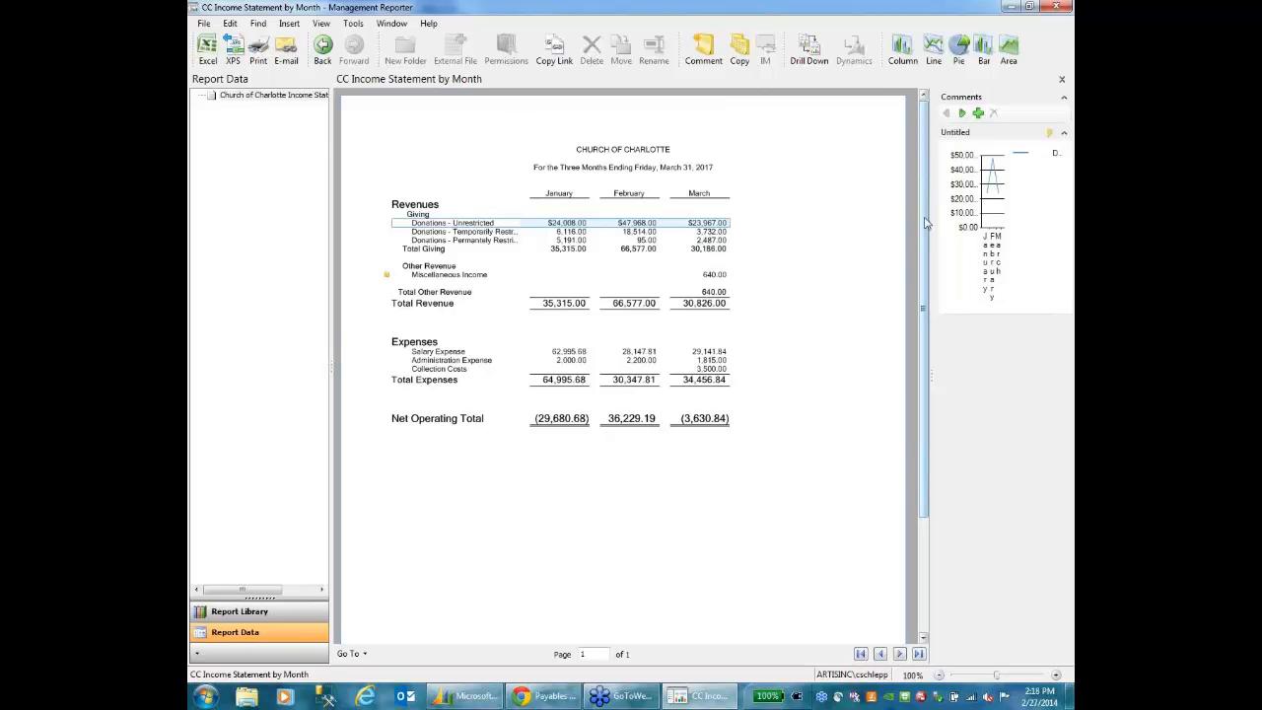
{"action": "left_click_drag", "start_coordinate": [823, 223], "coordinate": [757, 221]}
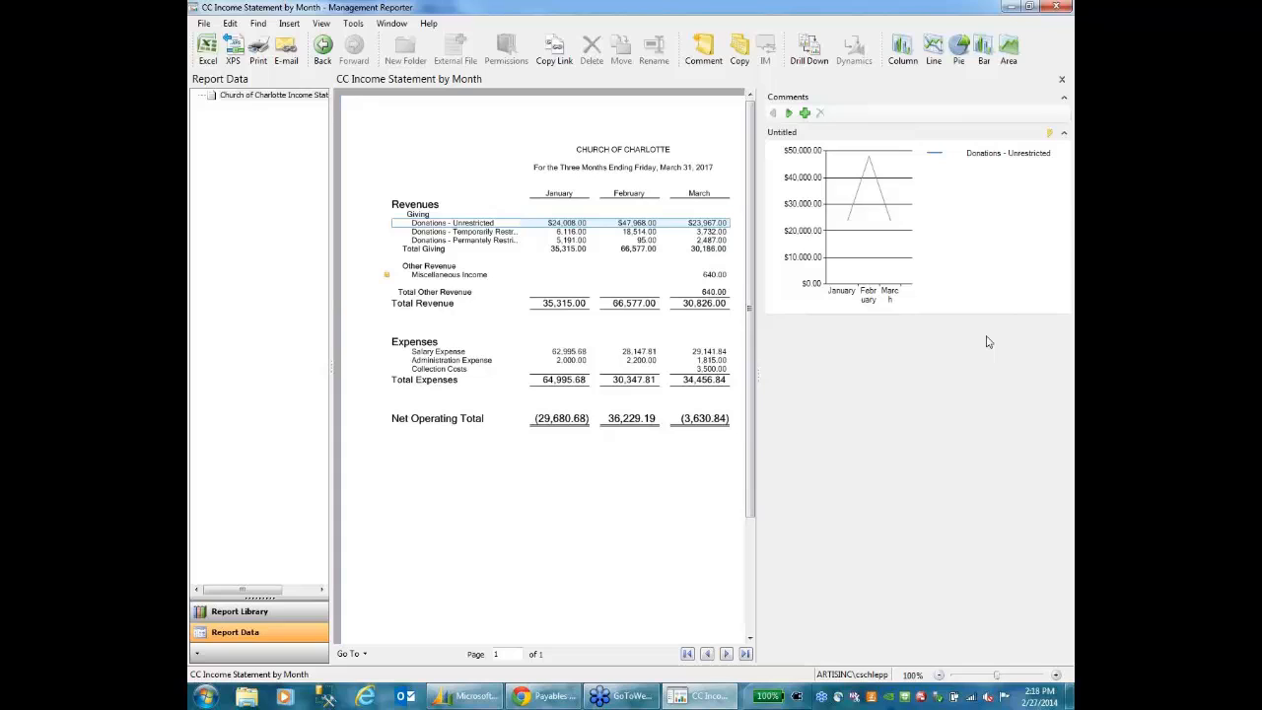
Close the income statement and open the Donations list under Financial Account Transactions in SmartList
{"action": "left_click", "coordinate": [1050, 10]}
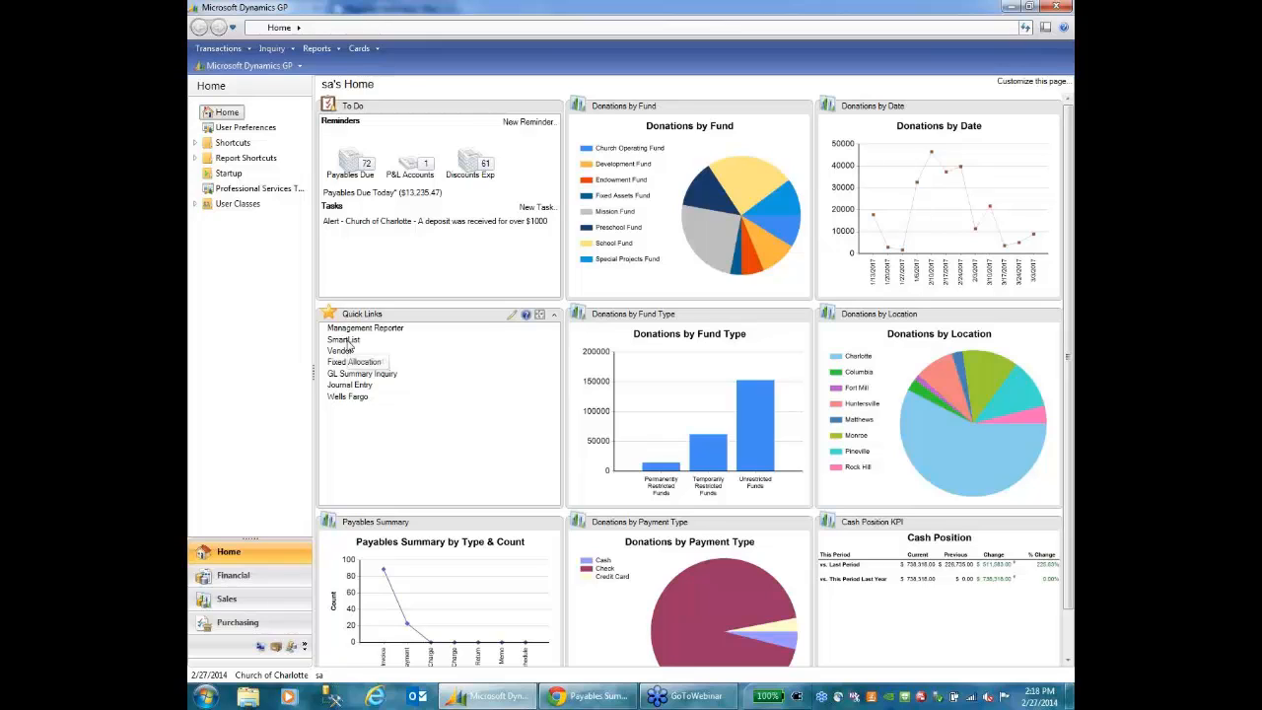
{"action": "left_click", "coordinate": [346, 343]}
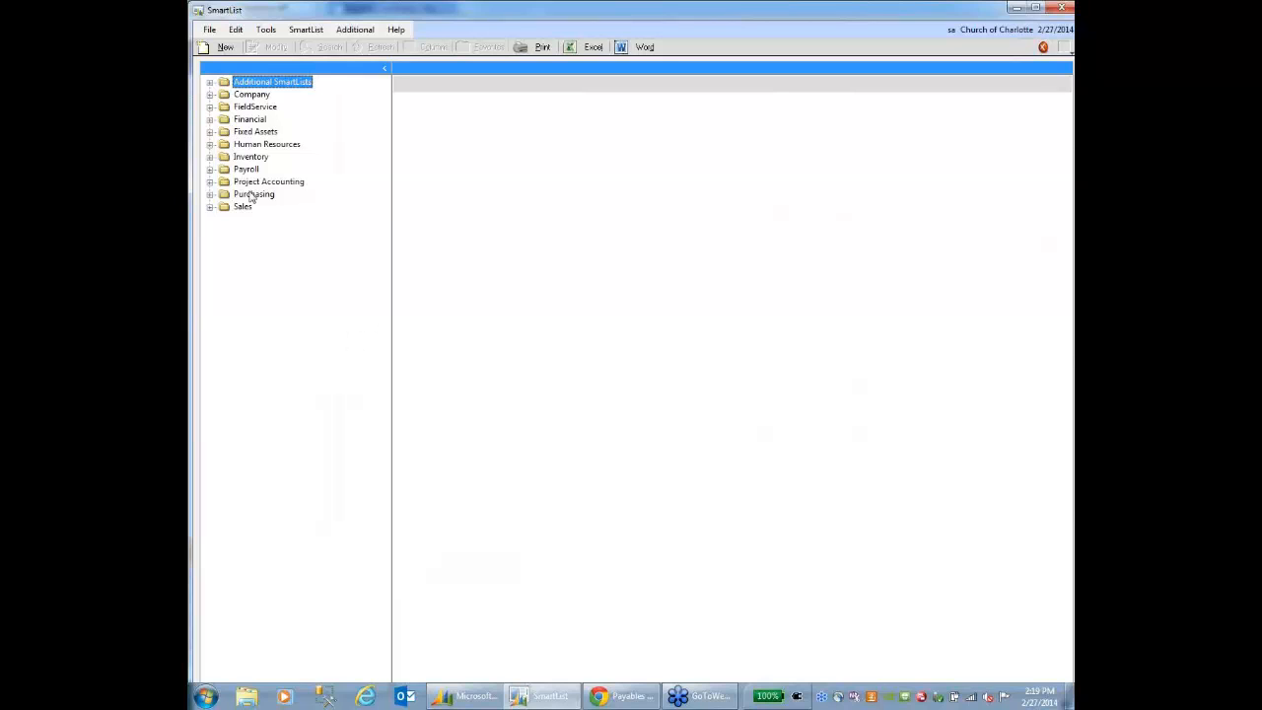
{"action": "left_click", "coordinate": [210, 120]}
{"action": "left_click", "coordinate": [225, 144]}
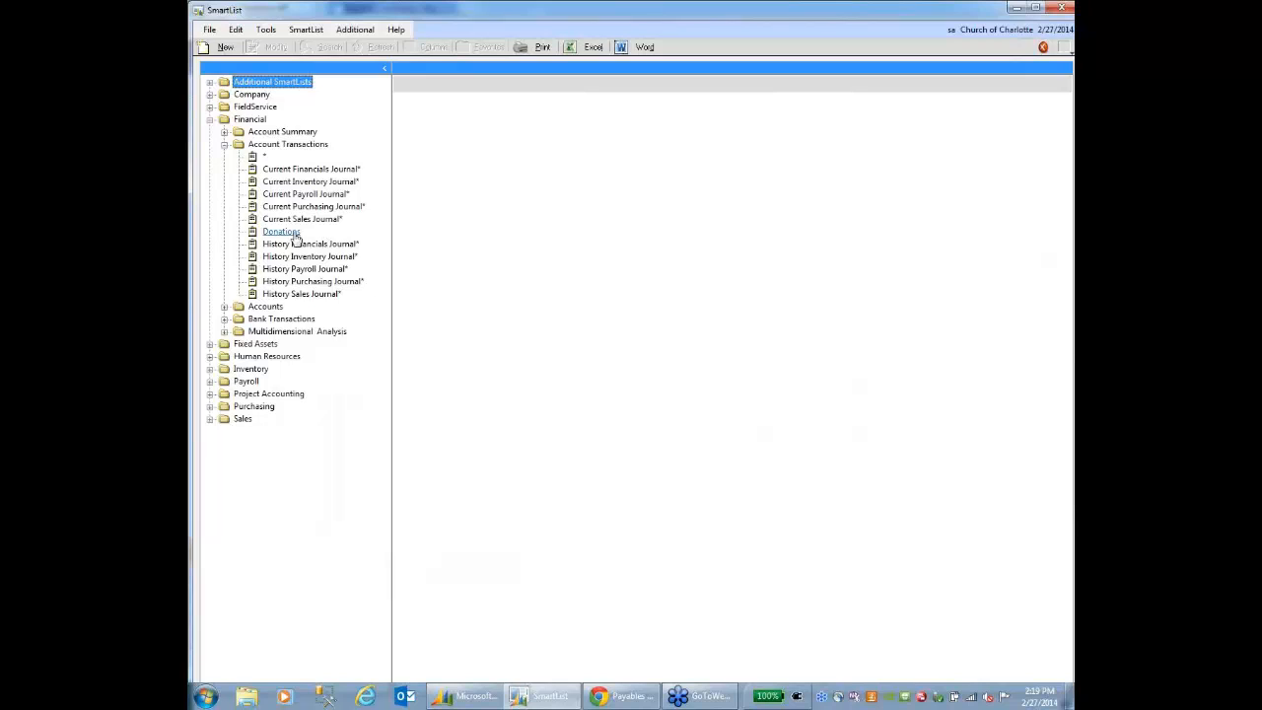
{"action": "left_click", "coordinate": [295, 234]}
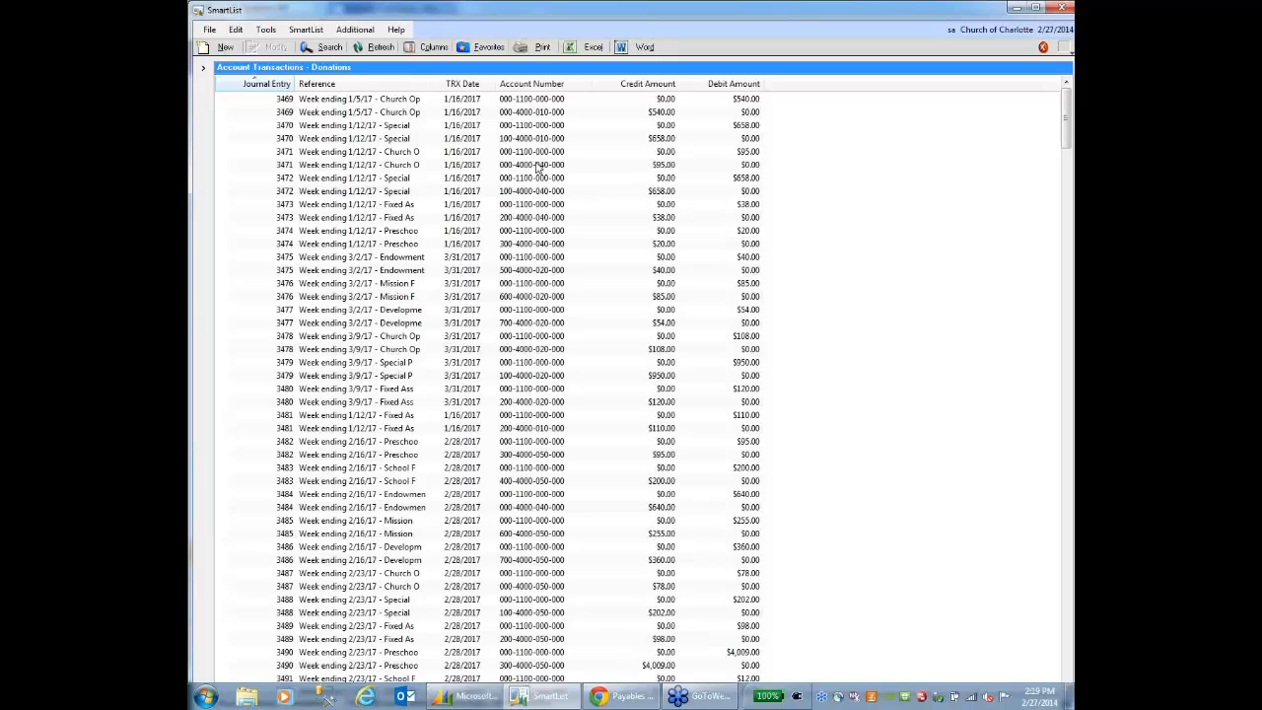
Add the Account Description column to the Donations list and place it directly before Credit Amount
{"action": "left_click", "coordinate": [432, 48]}
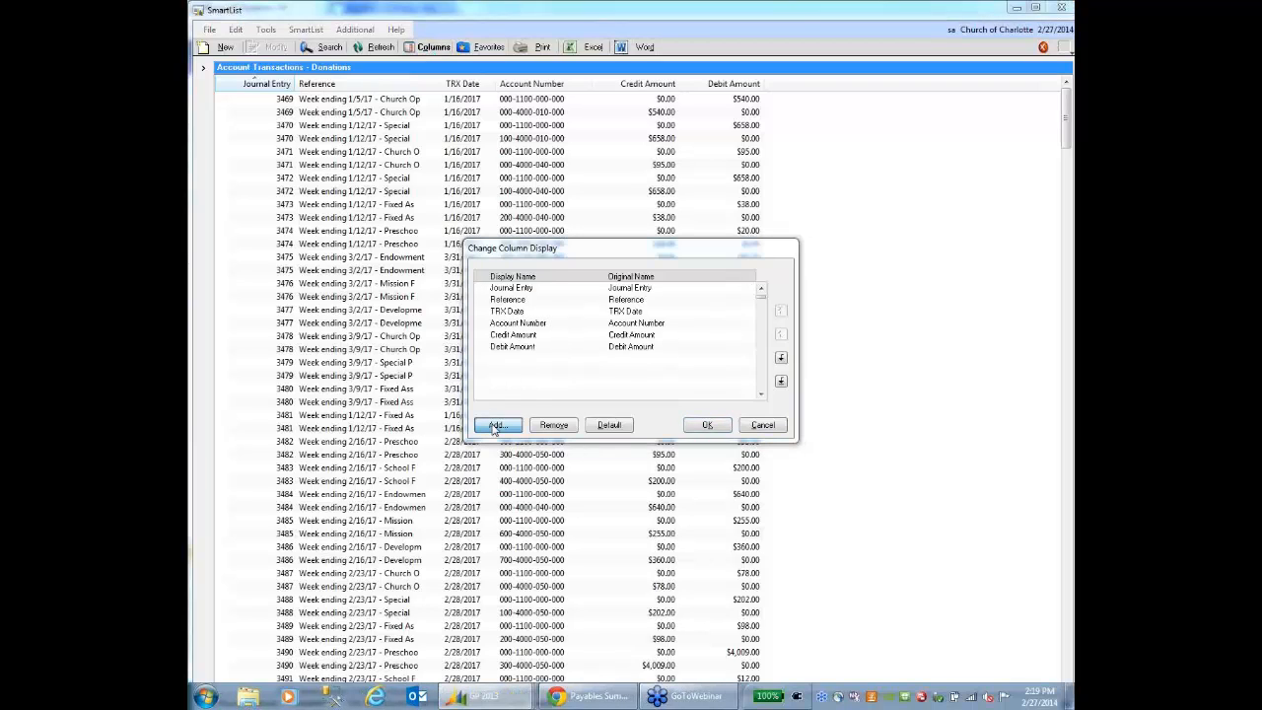
{"action": "left_click", "coordinate": [495, 426]}
{"action": "left_click", "coordinate": [561, 344]}
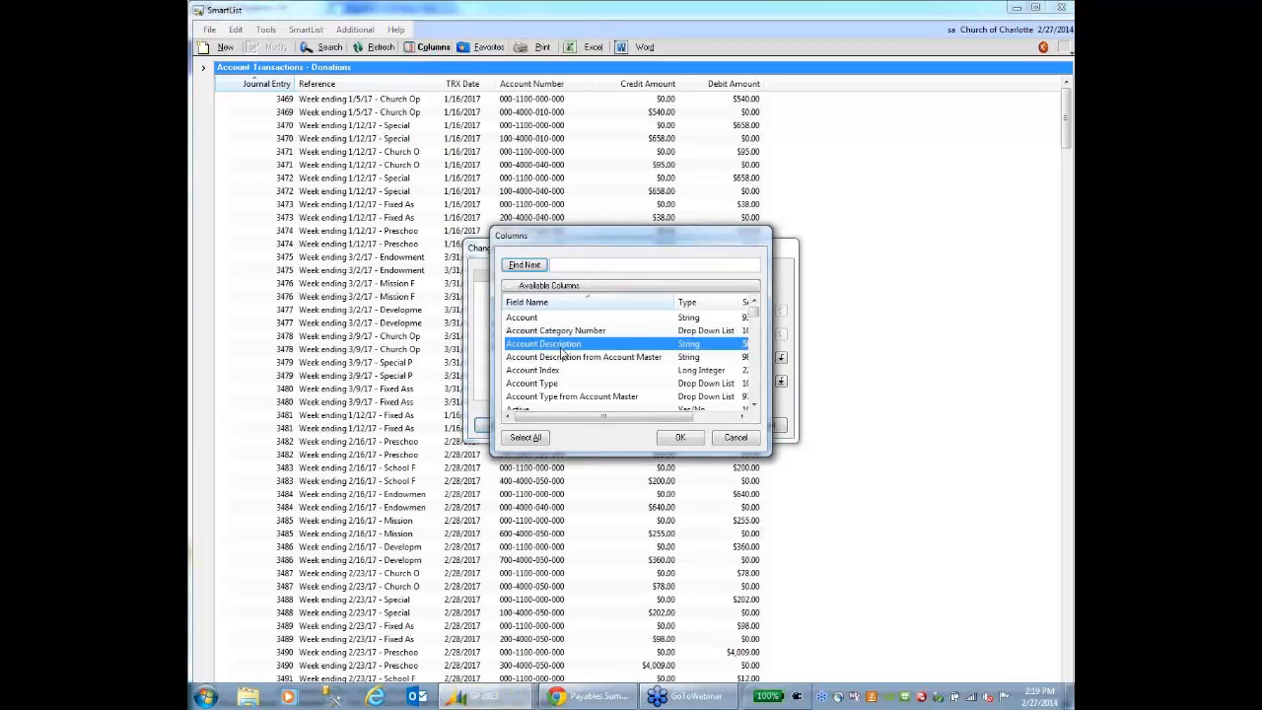
{"action": "left_click", "coordinate": [684, 440]}
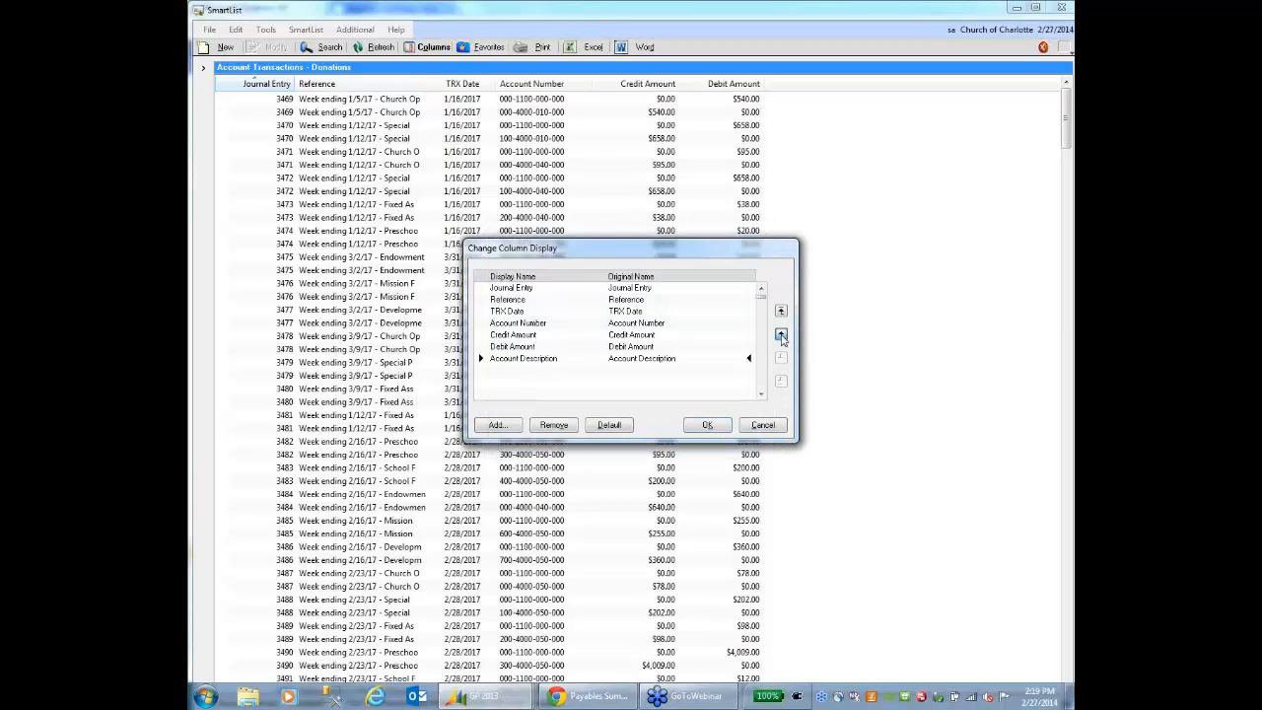
{"action": "left_click", "coordinate": [781, 334]}
{"action": "left_click", "coordinate": [782, 334]}
{"action": "left_click", "coordinate": [717, 428]}
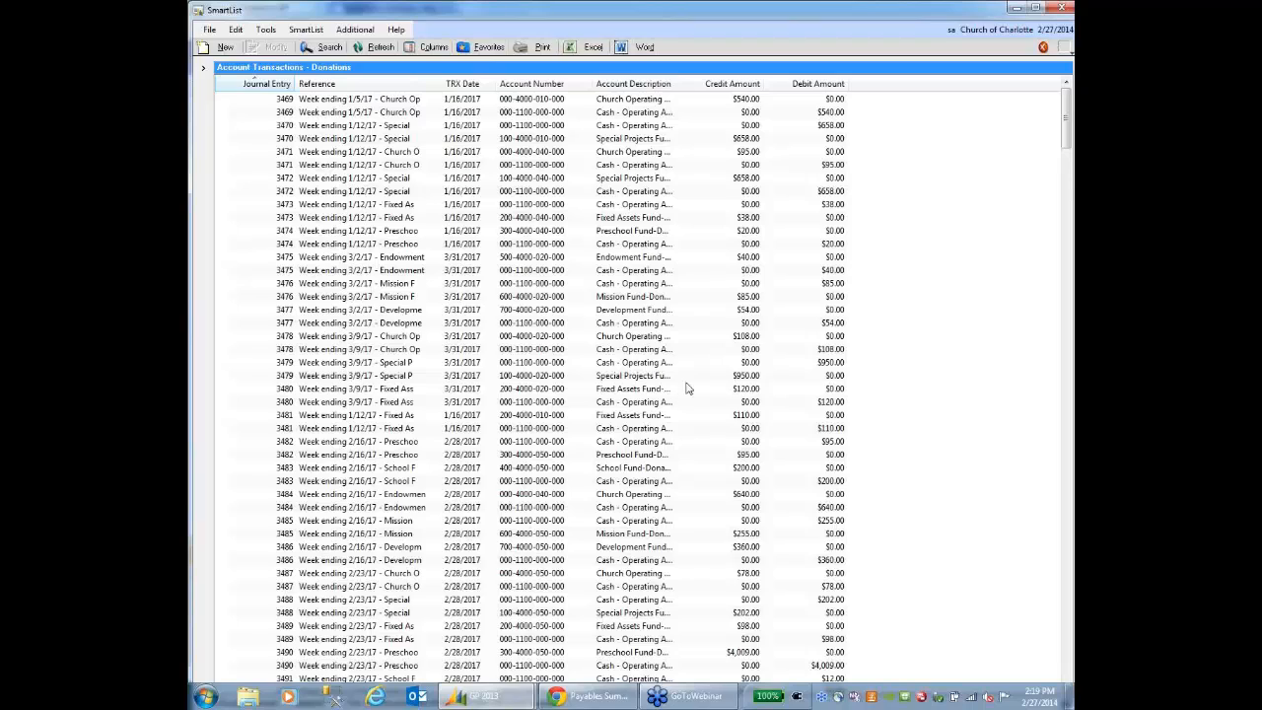
Add a second search definition keeping only transactions whose Account Number is not equal to the Cash - Operating account's number
{"action": "left_click", "coordinate": [639, 284]}
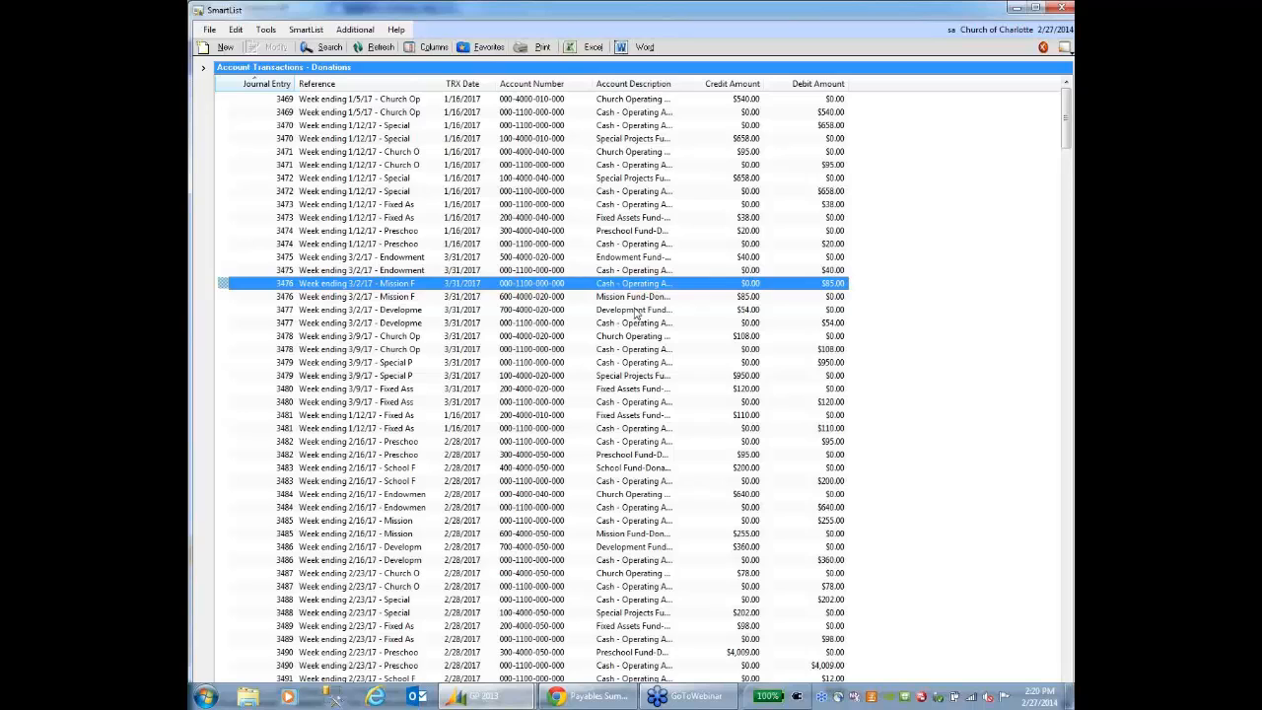
{"action": "left_click", "coordinate": [328, 47]}
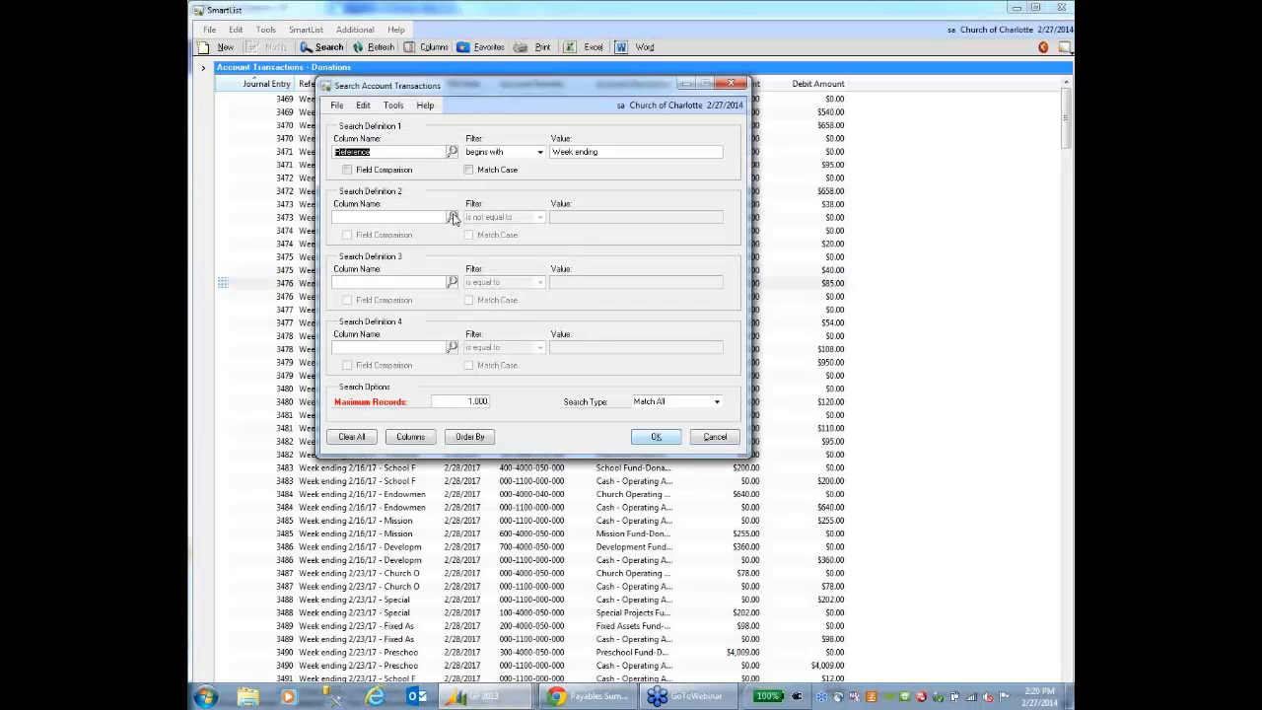
{"action": "left_click", "coordinate": [453, 217]}
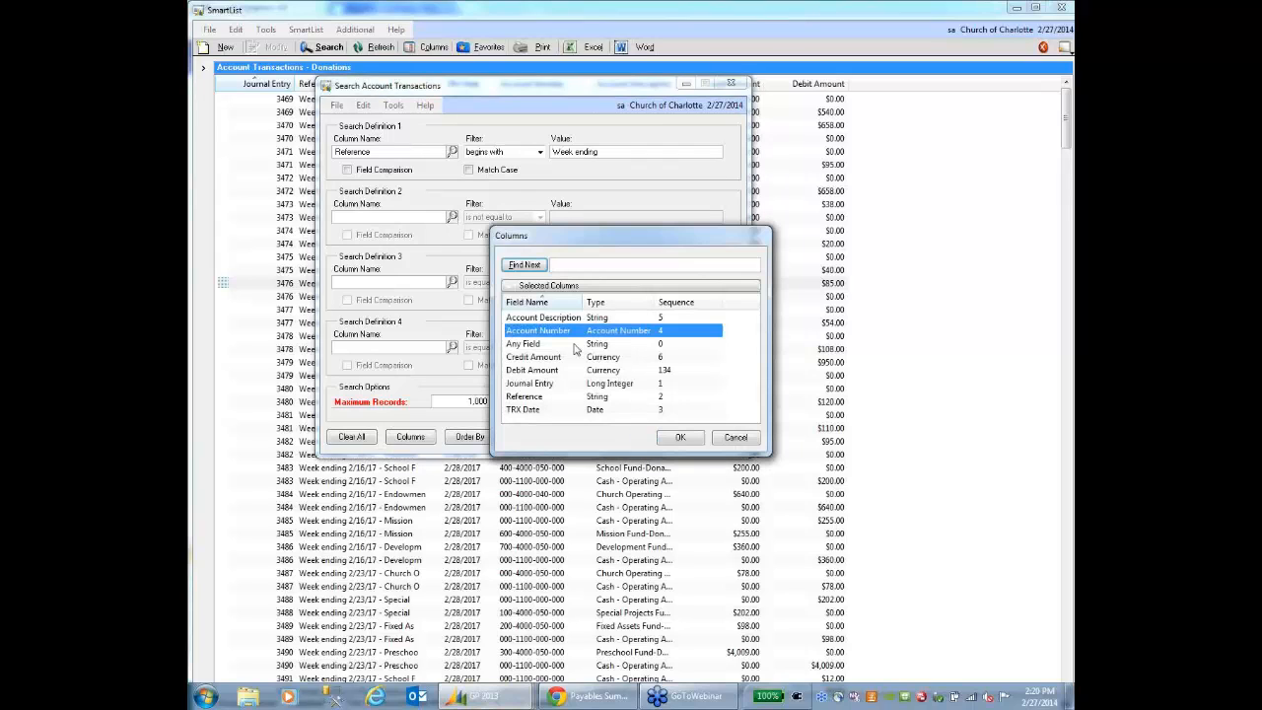
{"action": "left_click", "coordinate": [681, 437]}
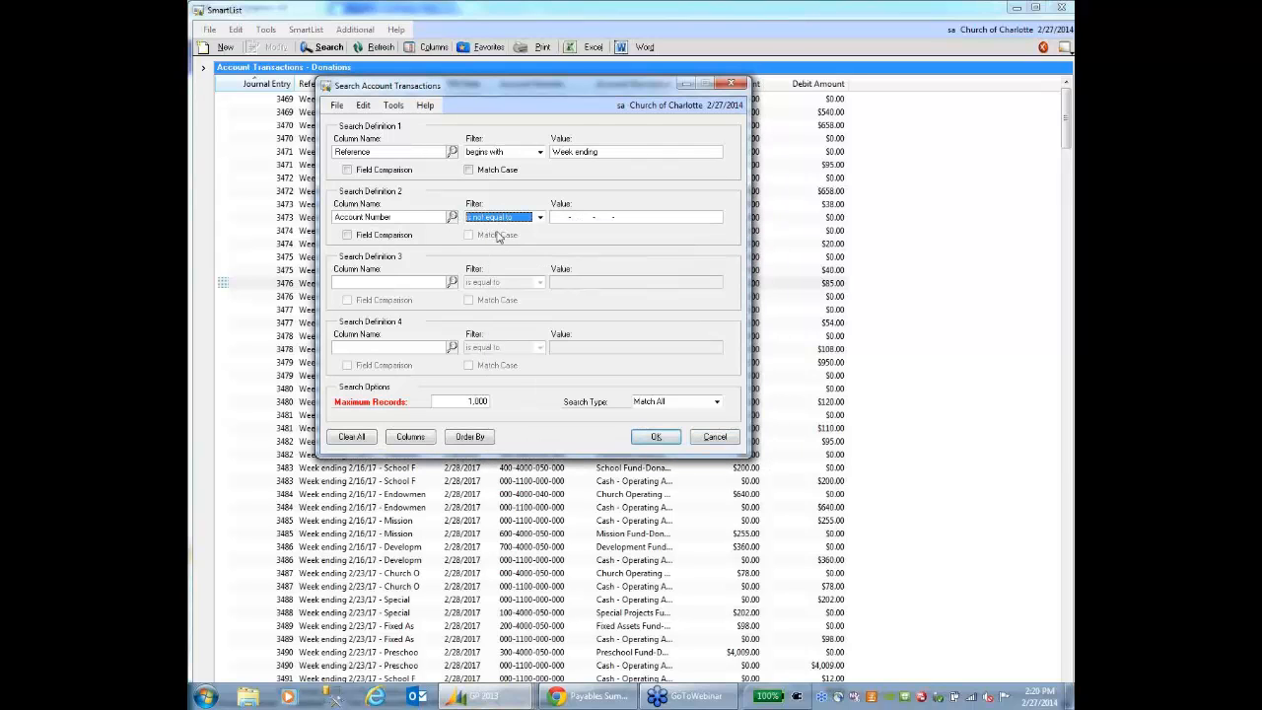
{"action": "left_click", "coordinate": [540, 218]}
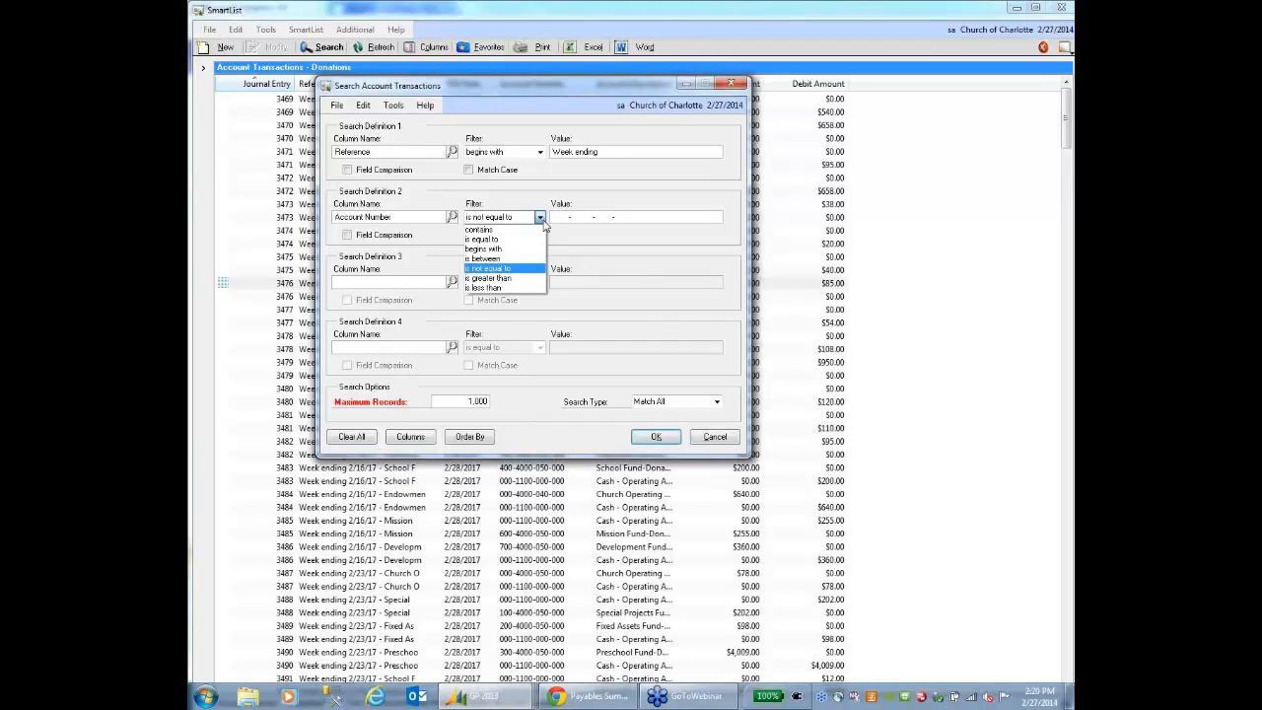
{"action": "left_click", "coordinate": [557, 218]}
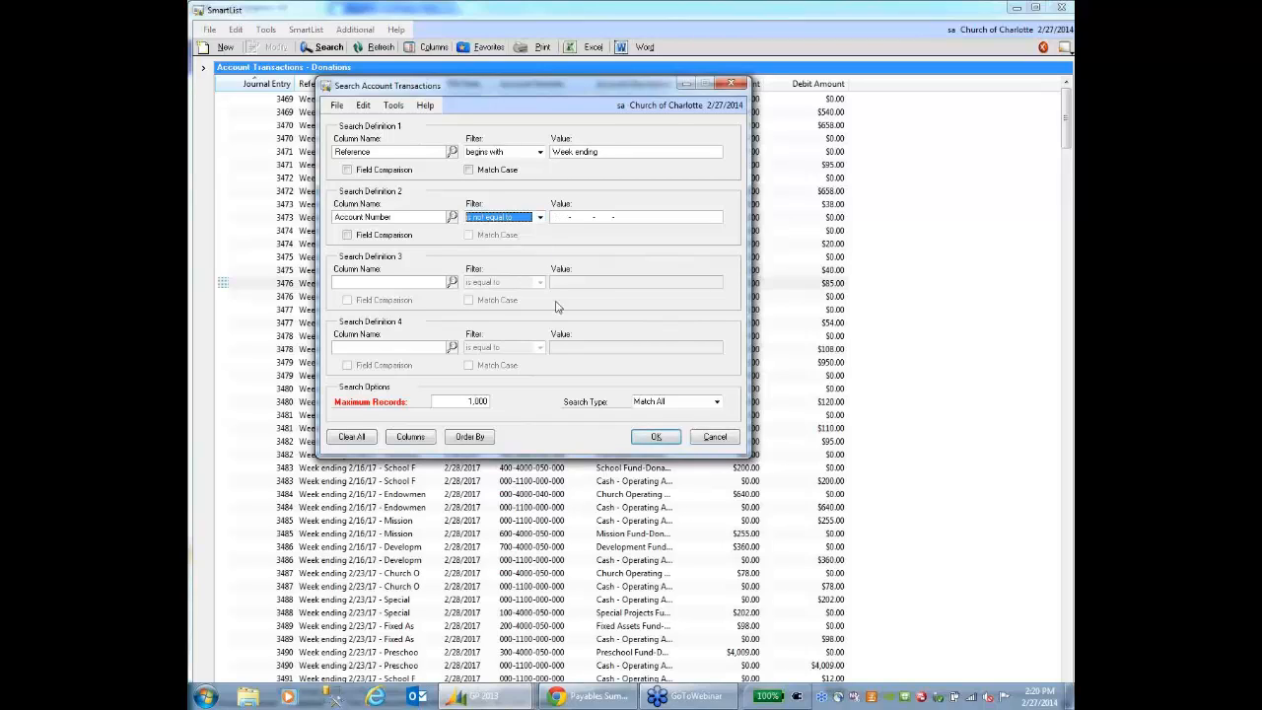
{"action": "left_click", "coordinate": [559, 219]}
{"action": "type", "text": "00"}
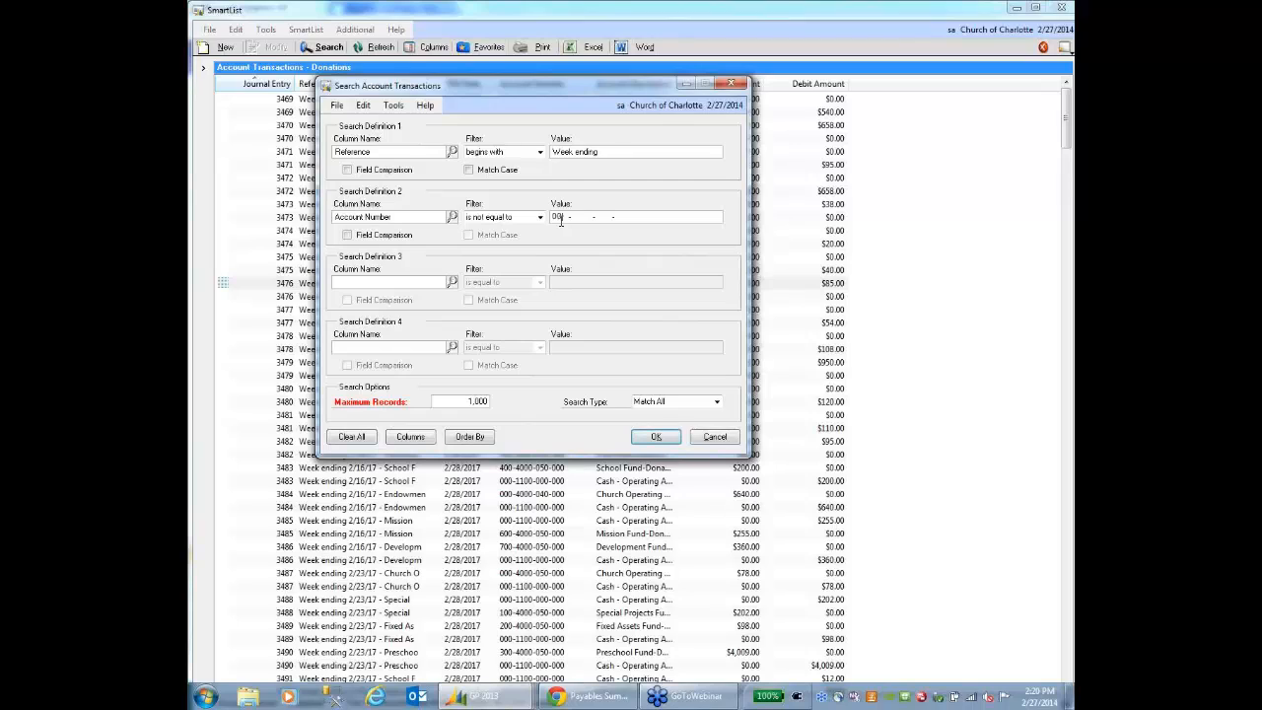
{"action": "type", "text": "0 -1100 -000 -000"}
{"action": "left_click", "coordinate": [646, 442]}
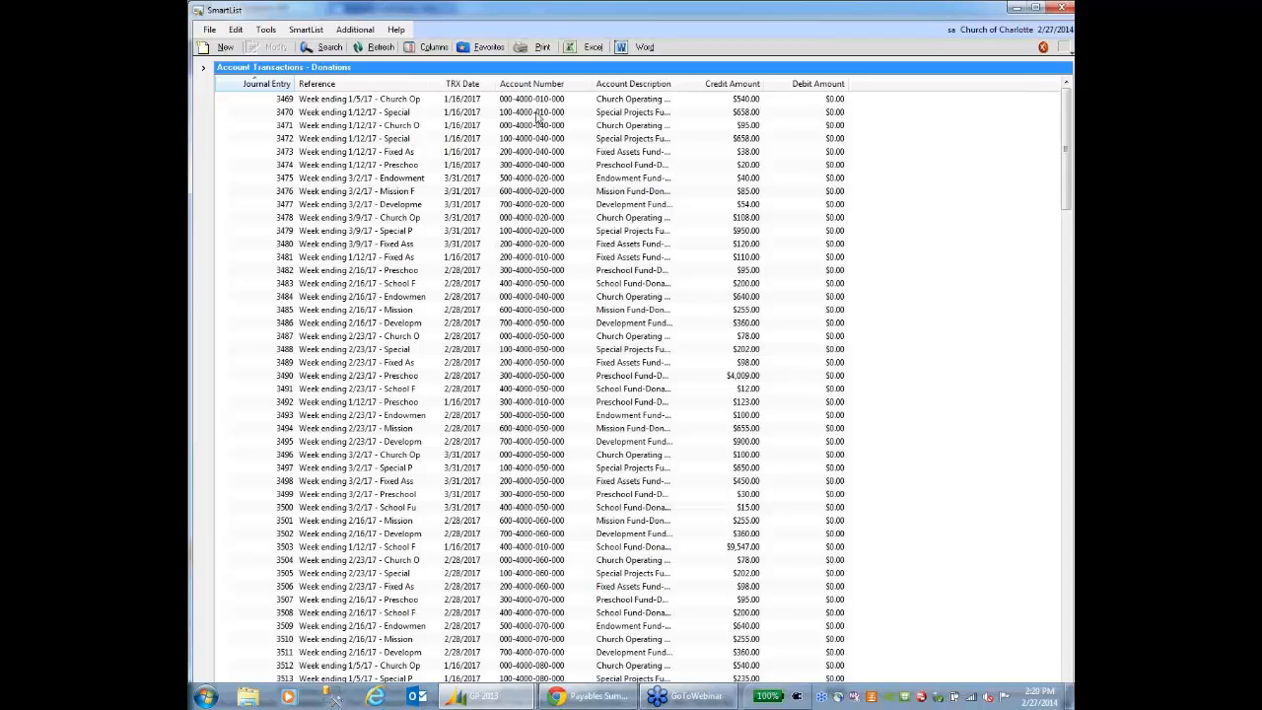
Export the filtered Donations list to Excel for viewing and close the workbook without saving
{"action": "left_click", "coordinate": [584, 47]}
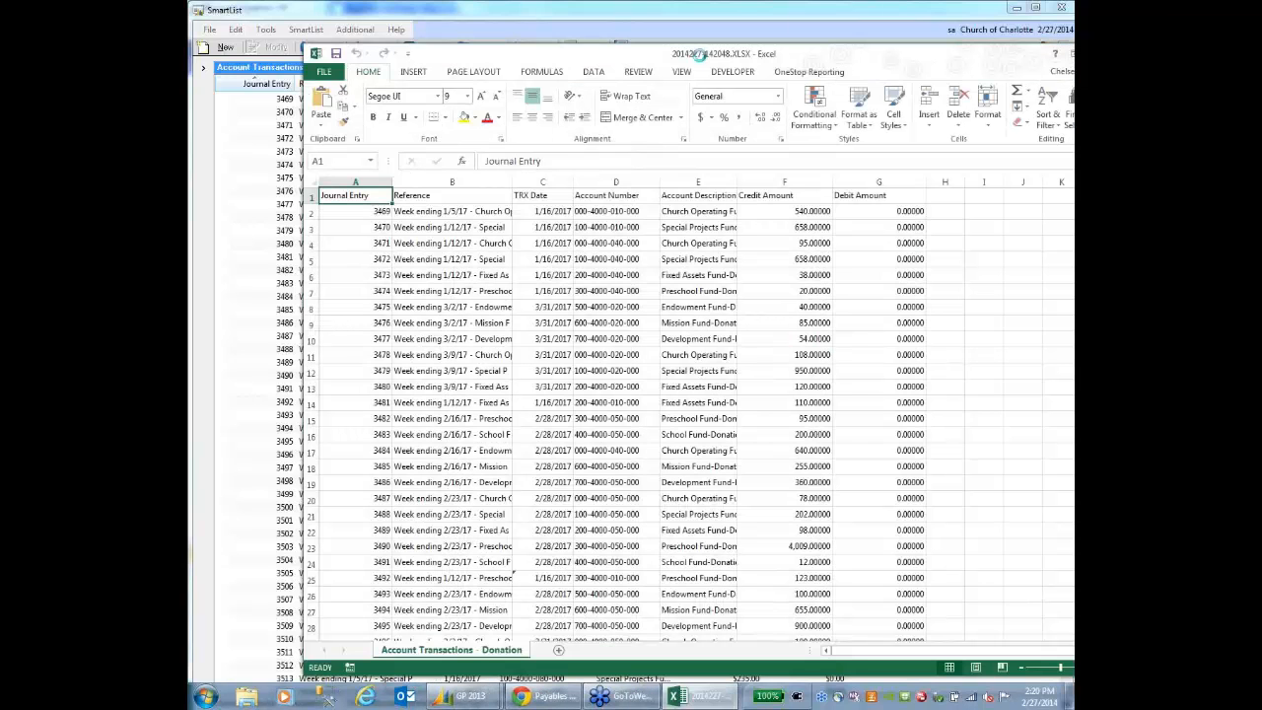
{"action": "left_click_drag", "start_coordinate": [699, 56], "coordinate": [619, 50]}
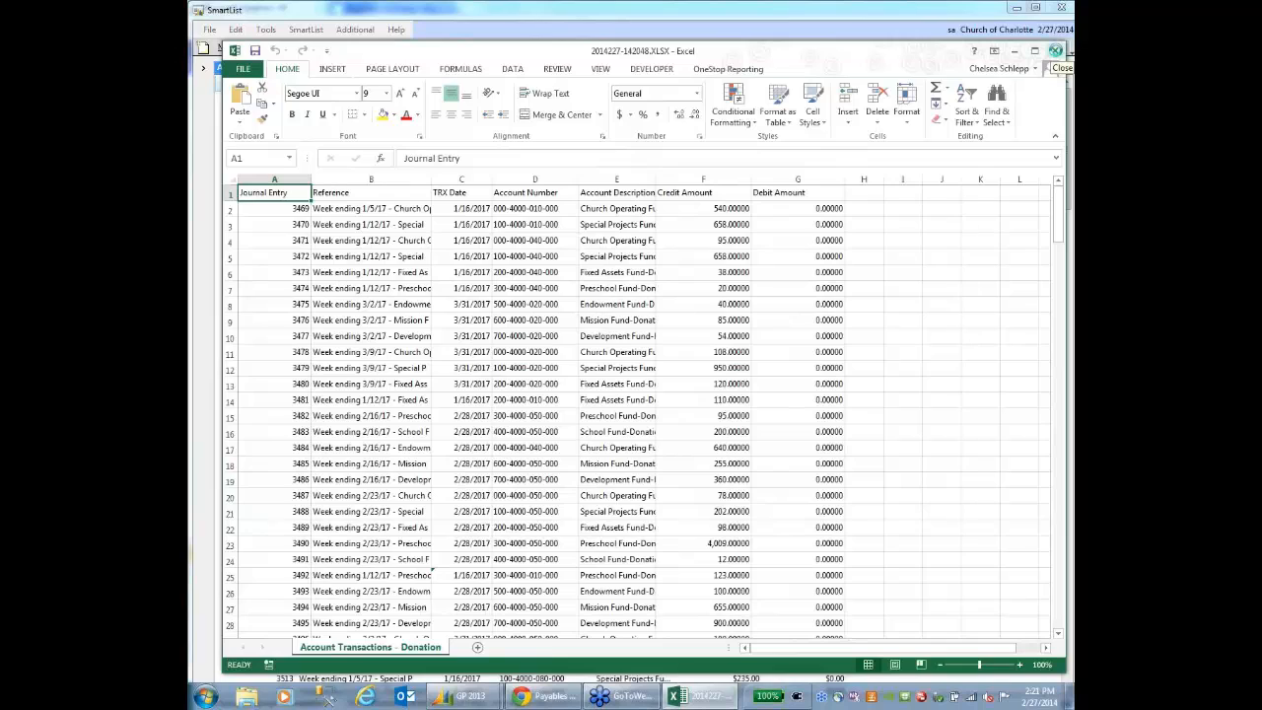
{"action": "left_click", "coordinate": [1057, 52]}
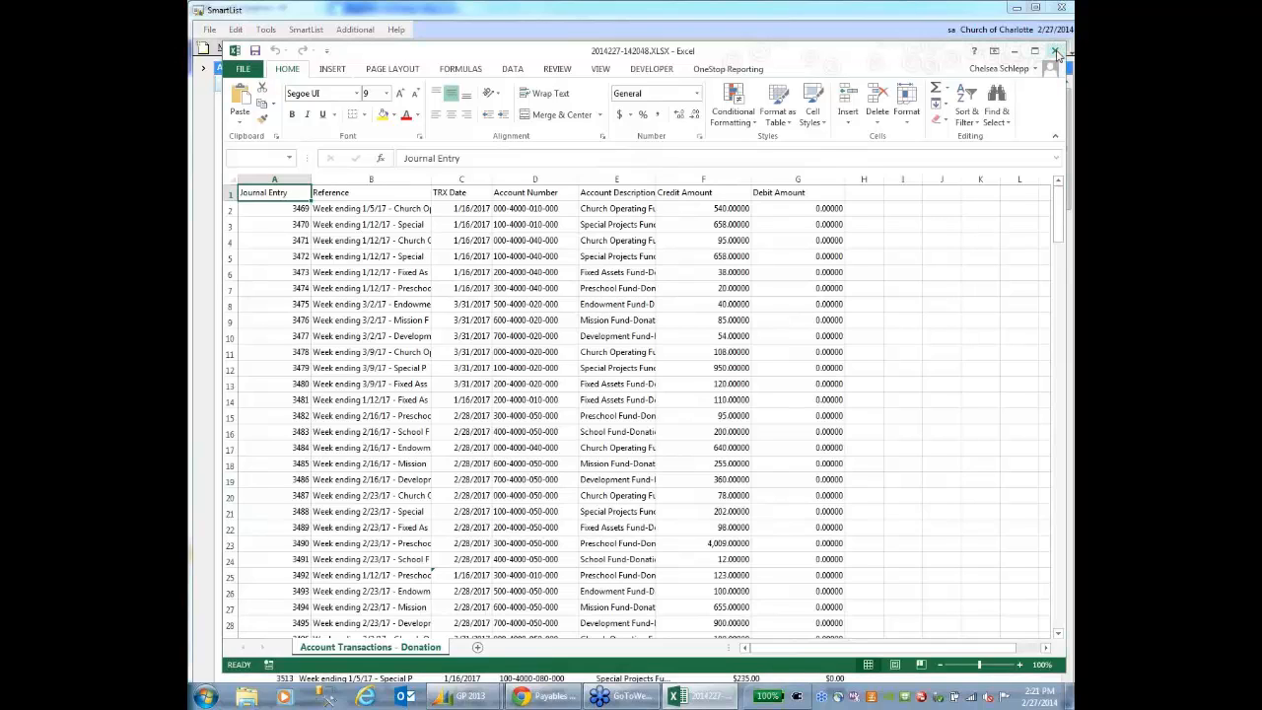
{"action": "left_click", "coordinate": [643, 364]}
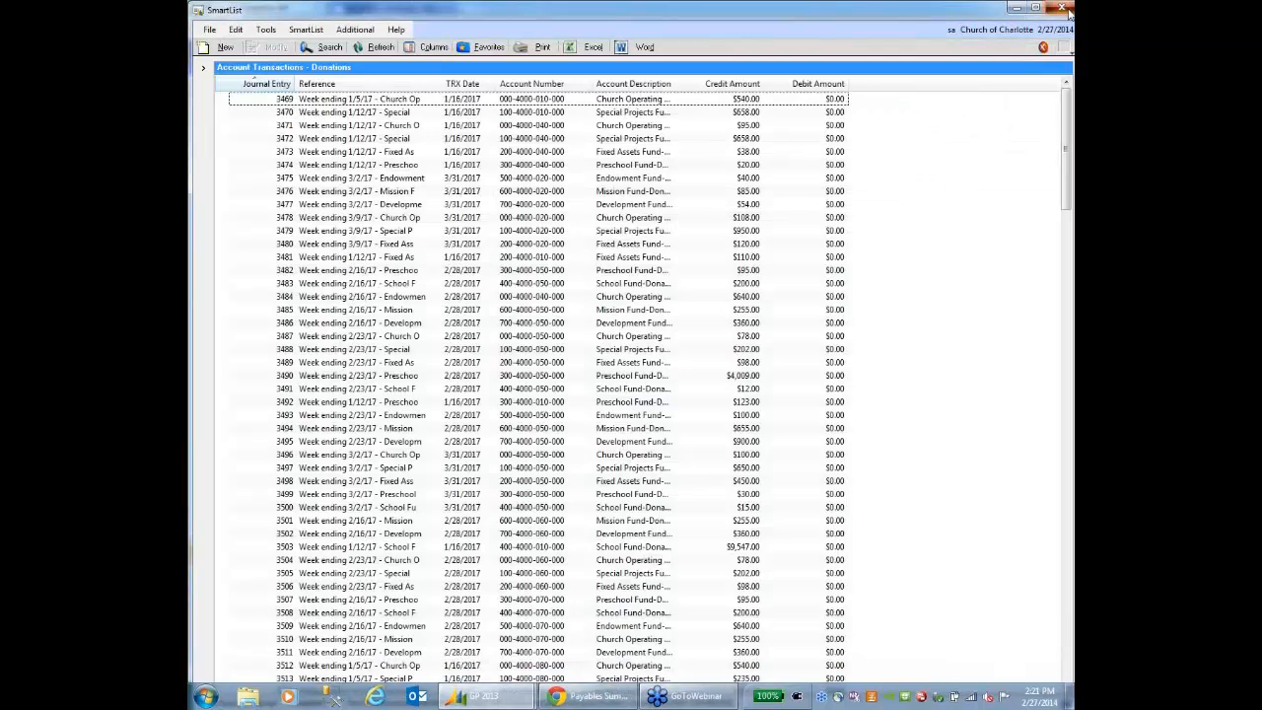
Close SmartList, clear the desktop of open windows and open the Purchasing folder inside the Church of Charlotte folder
{"action": "left_click", "coordinate": [1065, 9]}
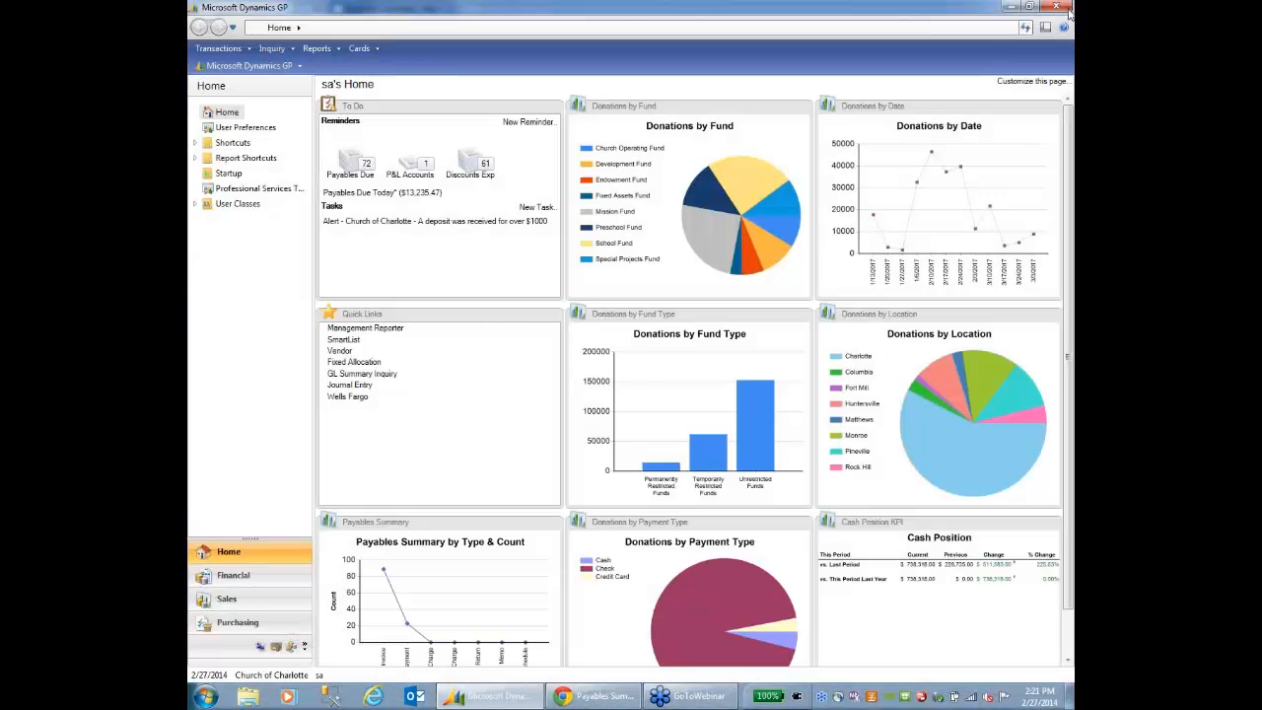
{"action": "left_click", "coordinate": [1008, 8]}
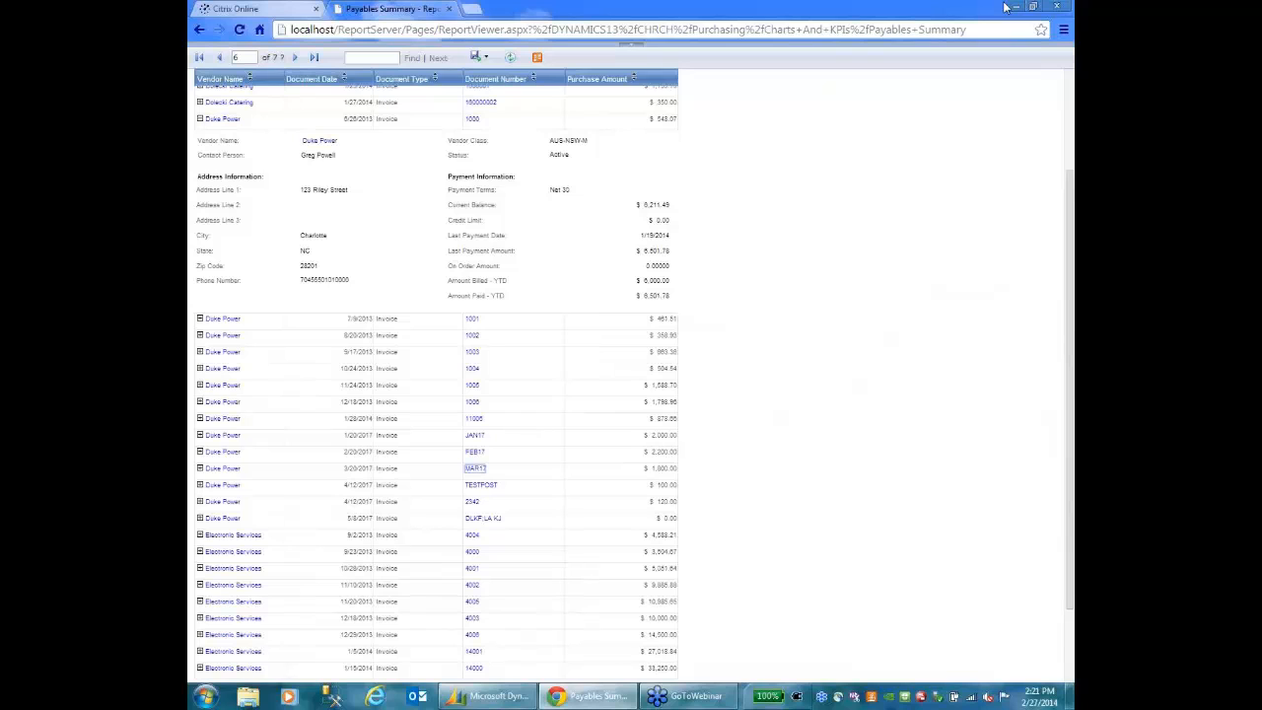
{"action": "left_click", "coordinate": [1011, 8]}
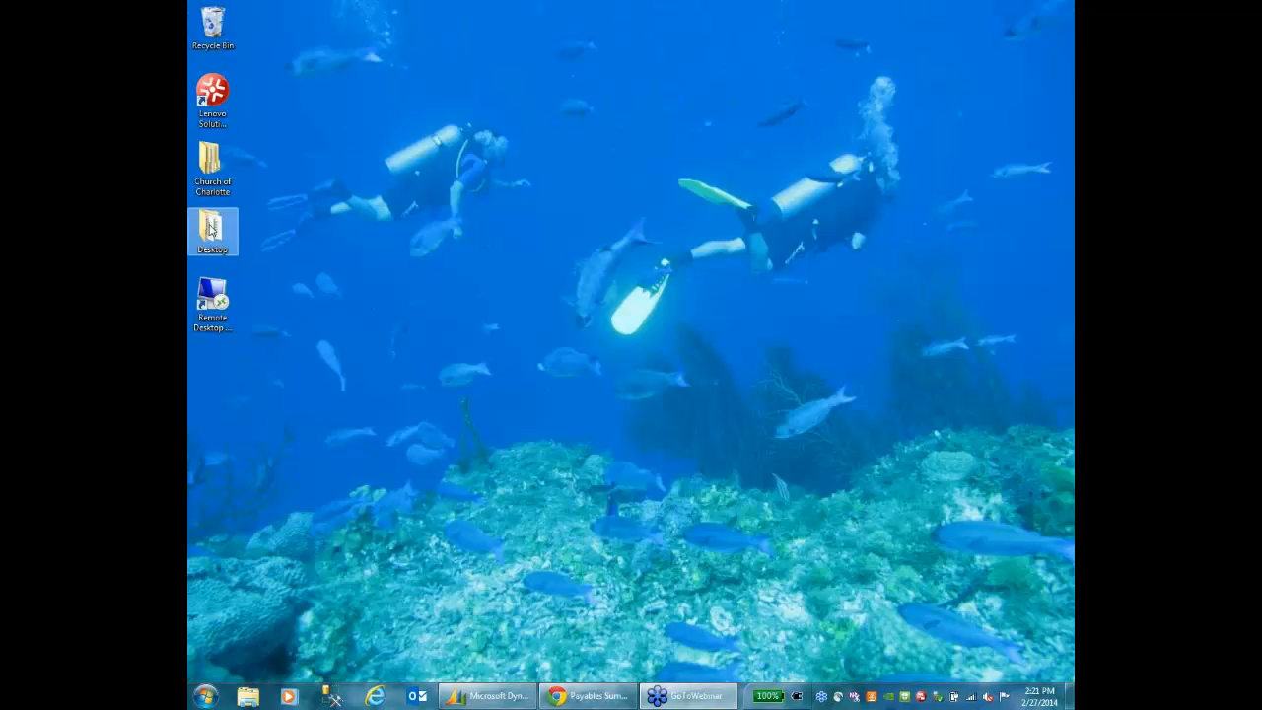
{"action": "double_click", "coordinate": [217, 175]}
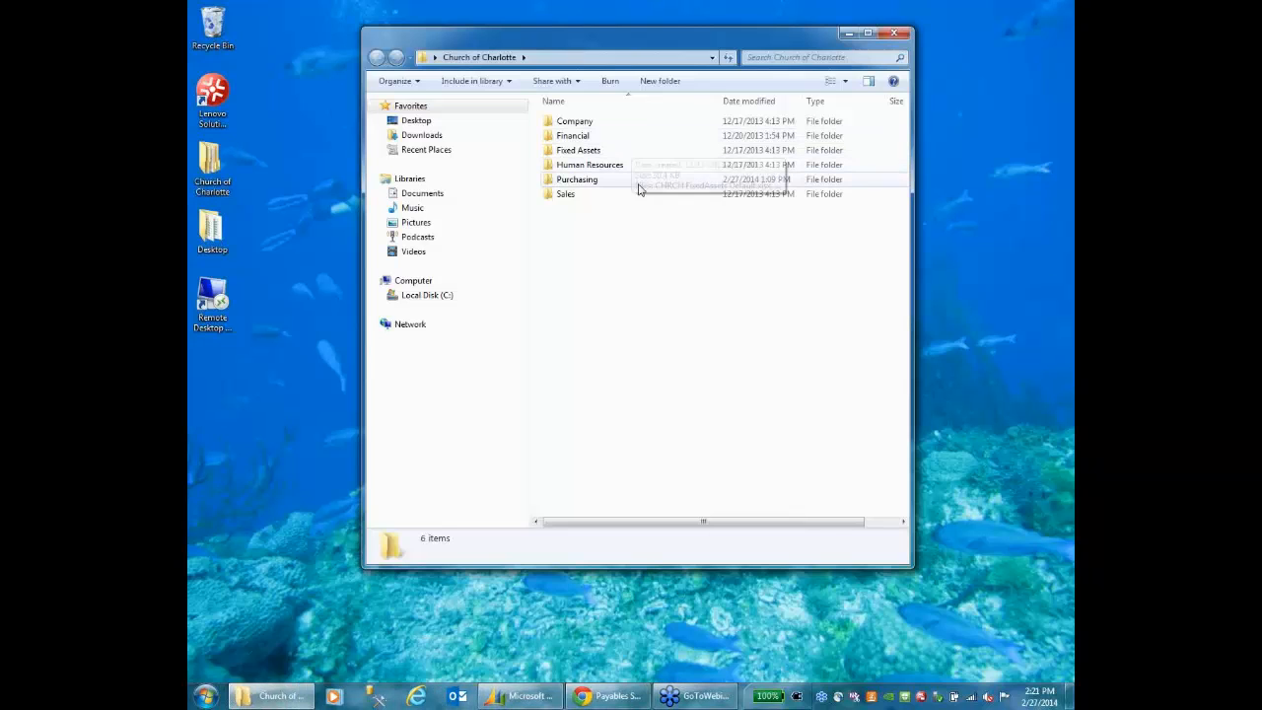
{"action": "double_click", "coordinate": [641, 182]}
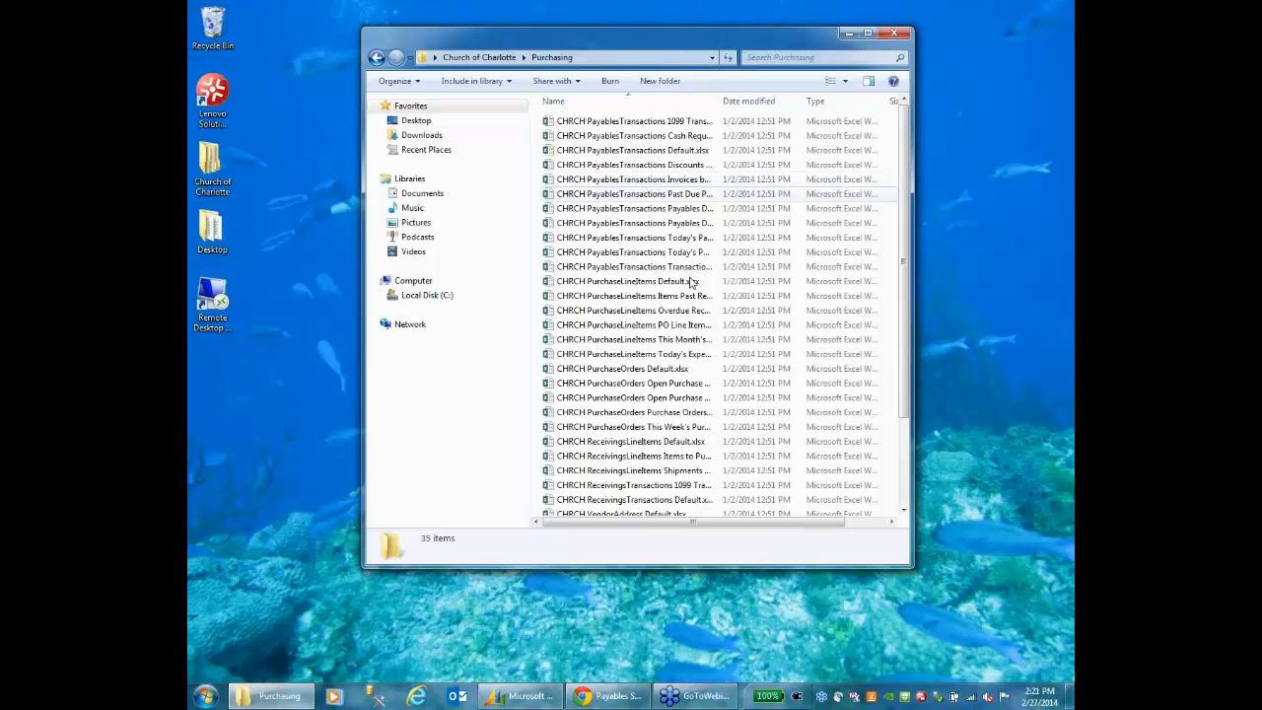
View the CHRCH Vendors Vendor Balance.xlsx workbook and close it without saving
{"action": "scroll", "coordinate": [757, 347], "scroll_direction": "down", "scroll_amount": 1}
{"action": "scroll", "coordinate": [757, 347], "scroll_direction": "down", "scroll_amount": 2}
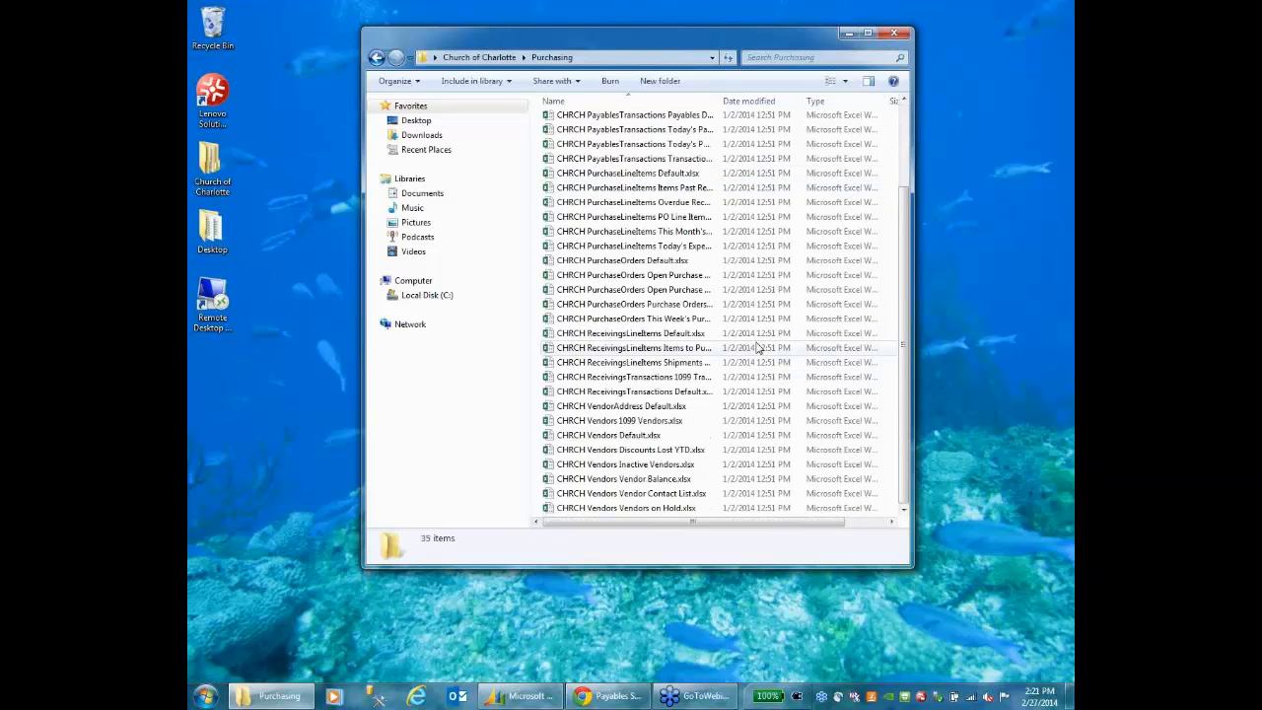
{"action": "left_click", "coordinate": [637, 480]}
{"action": "double_click", "coordinate": [636, 480]}
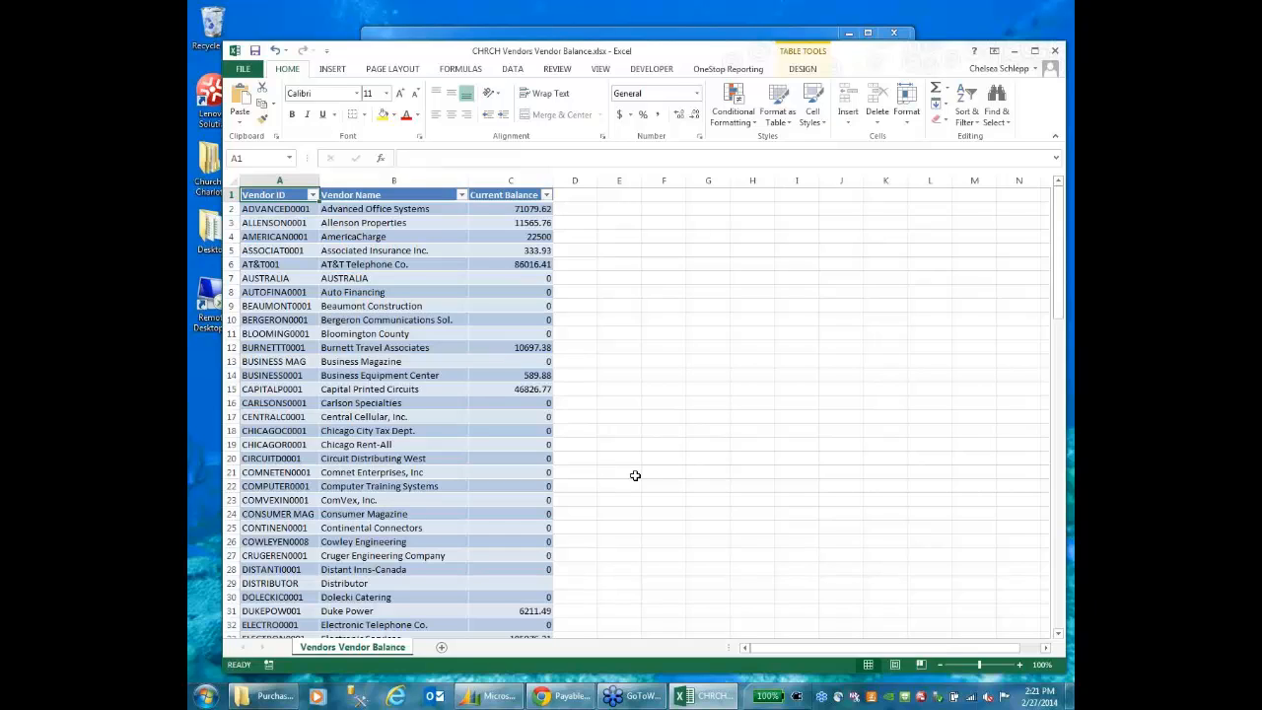
{"action": "left_click", "coordinate": [1055, 52]}
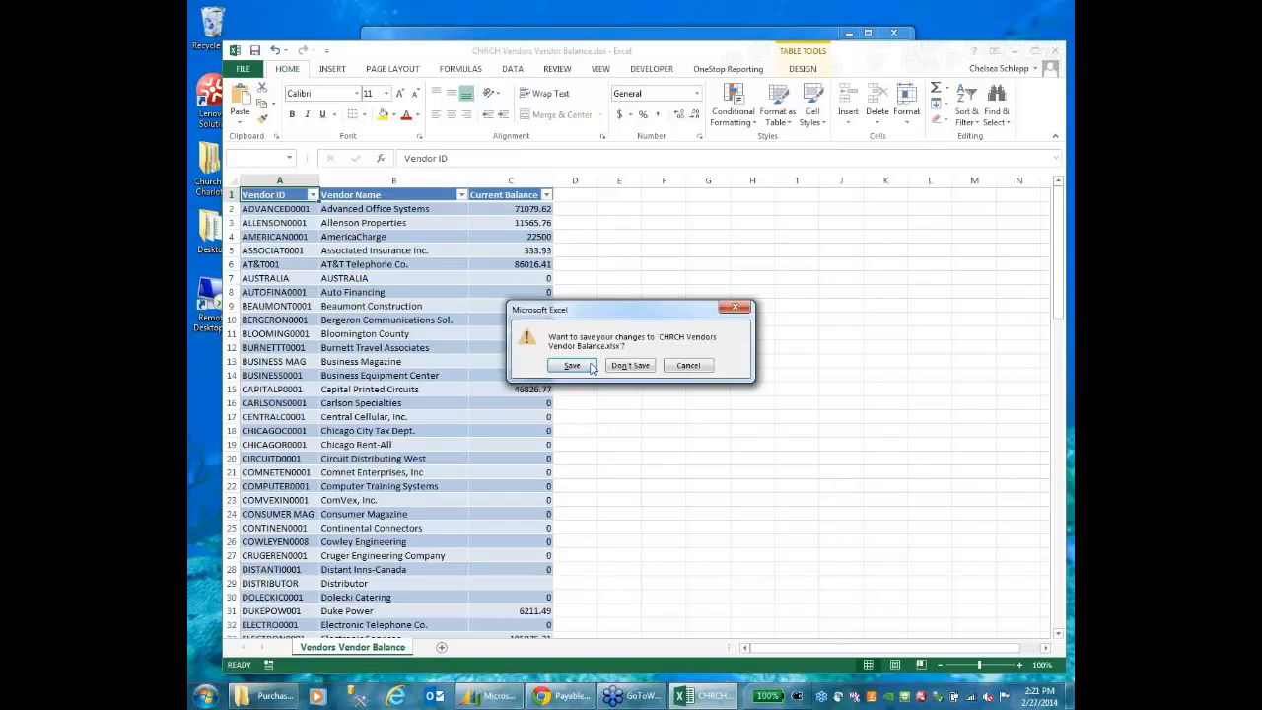
{"action": "left_click", "coordinate": [631, 366]}
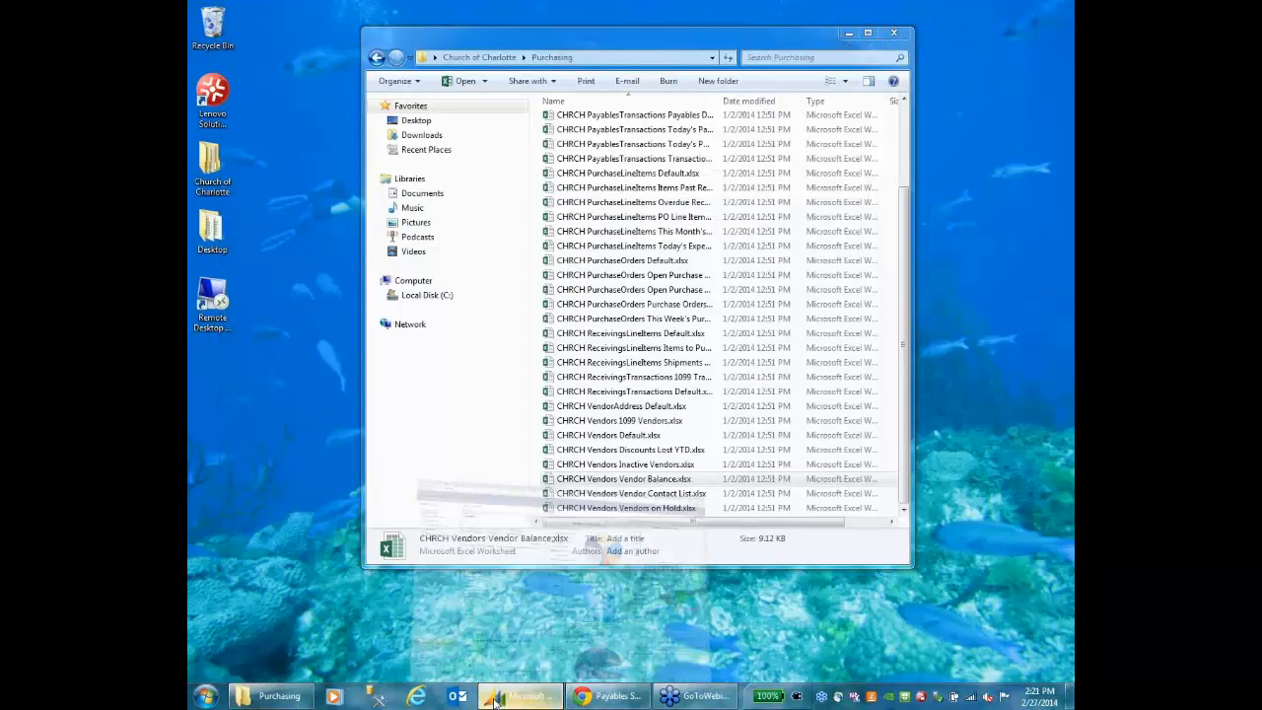
Switch back to Dynamics GP and display the Advanced Office Systems record in Vendor Maintenance
{"action": "left_click", "coordinate": [495, 701]}
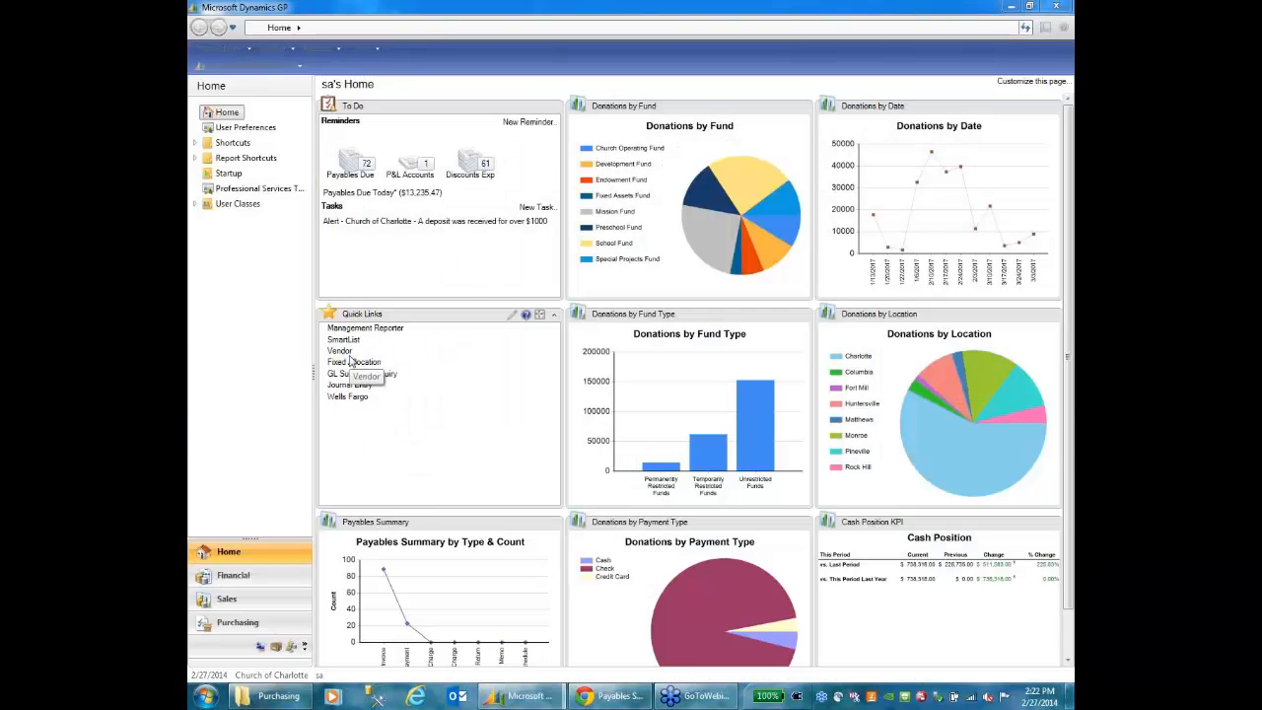
{"action": "left_click", "coordinate": [352, 361]}
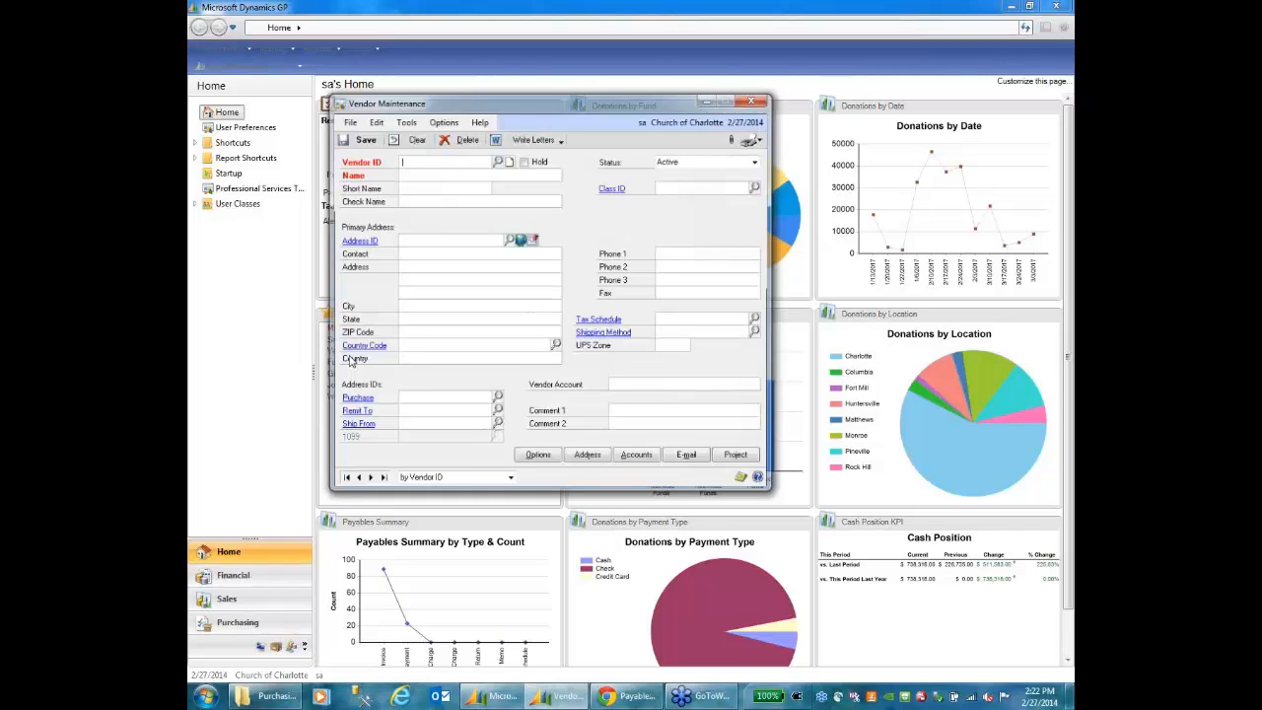
{"action": "left_click", "coordinate": [371, 477]}
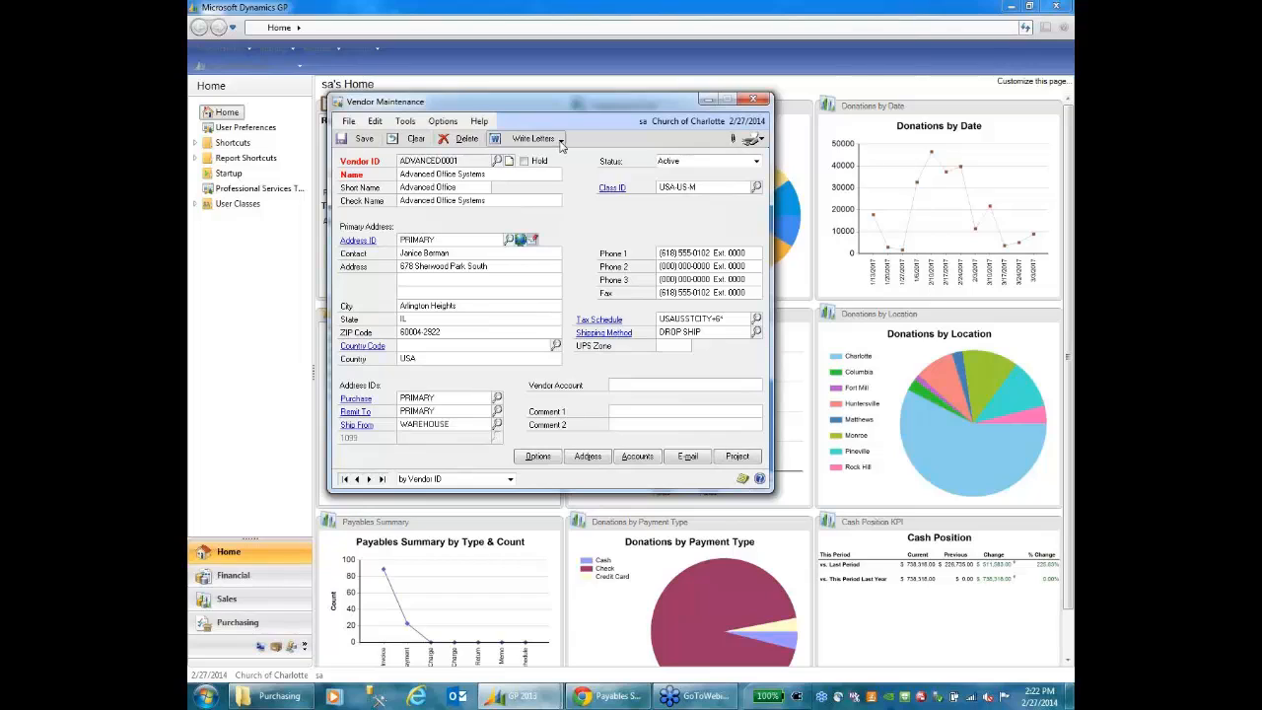
Prepare a Request for W-9 vendor letter for Advanced Office Systems, view it in Word and close it without saving
{"action": "left_click", "coordinate": [560, 142]}
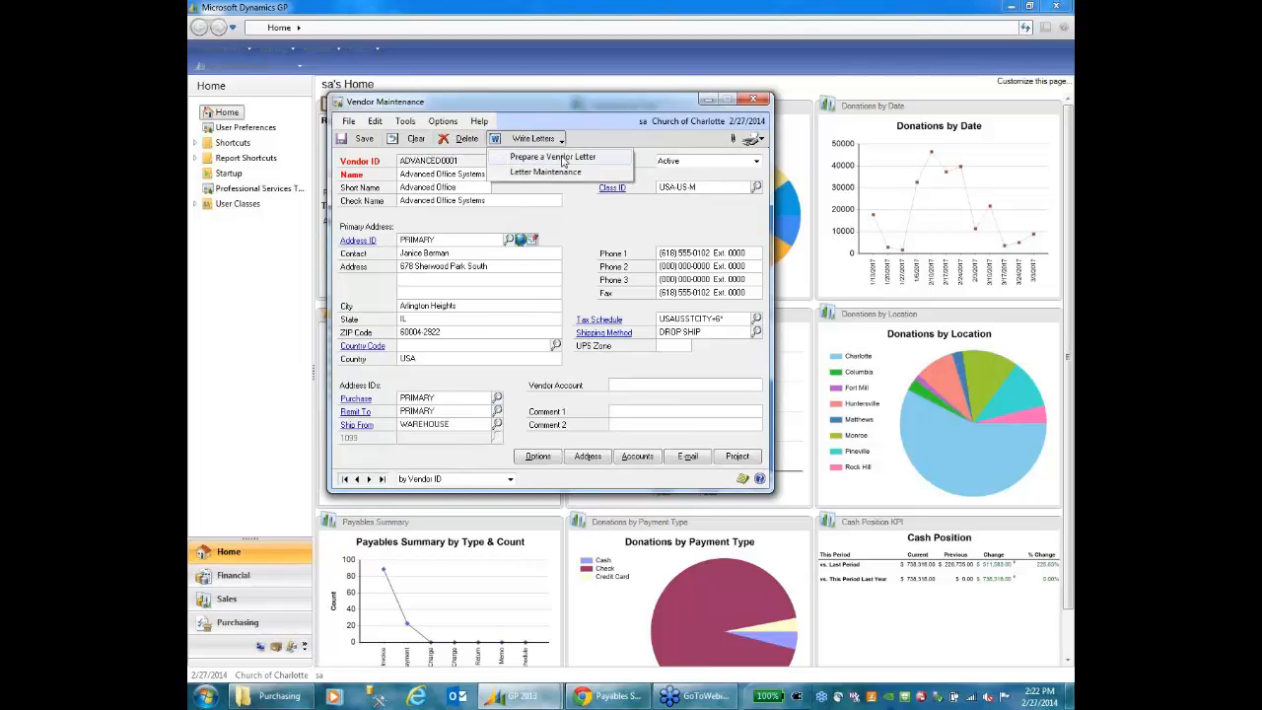
{"action": "left_click", "coordinate": [563, 158]}
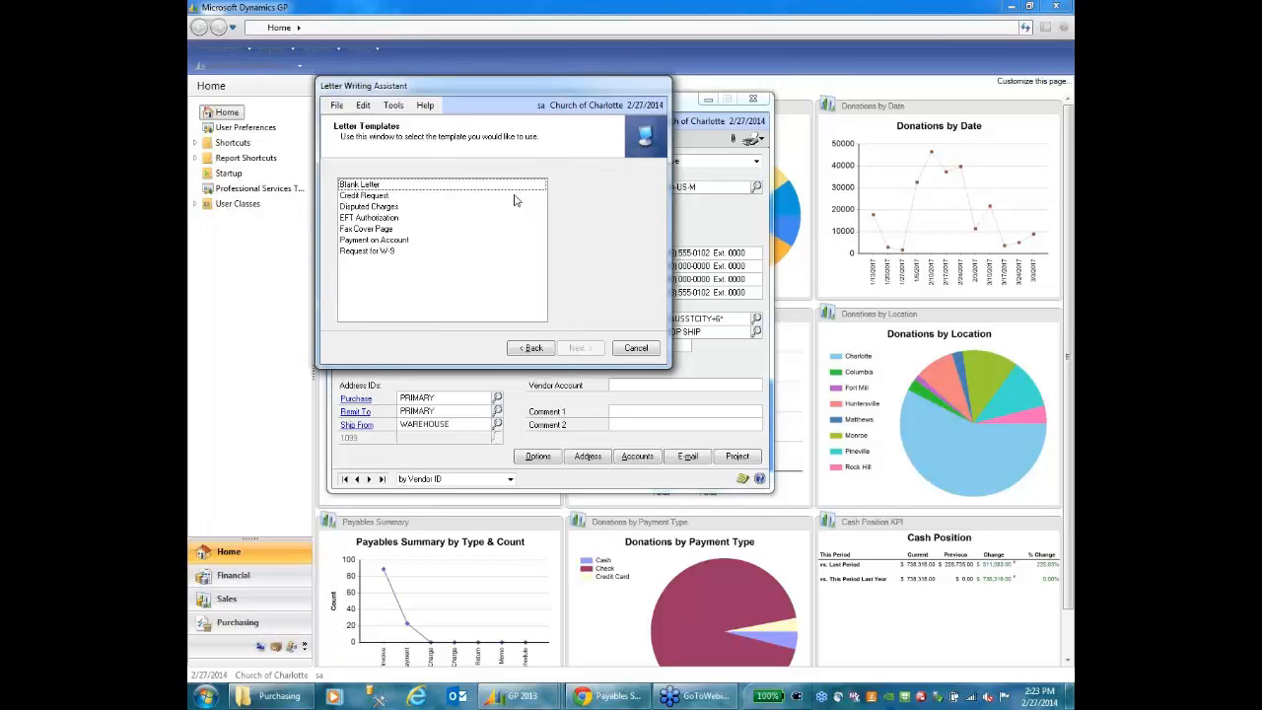
{"action": "left_click", "coordinate": [380, 253]}
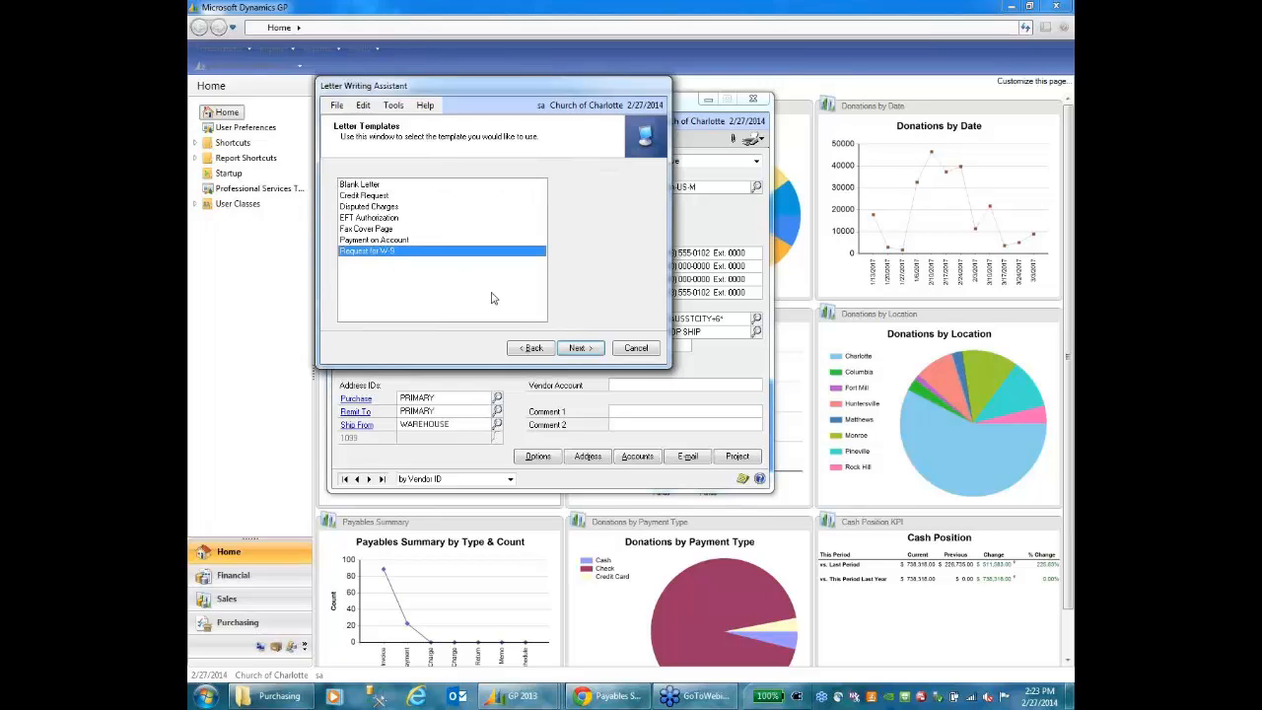
{"action": "left_click", "coordinate": [591, 348]}
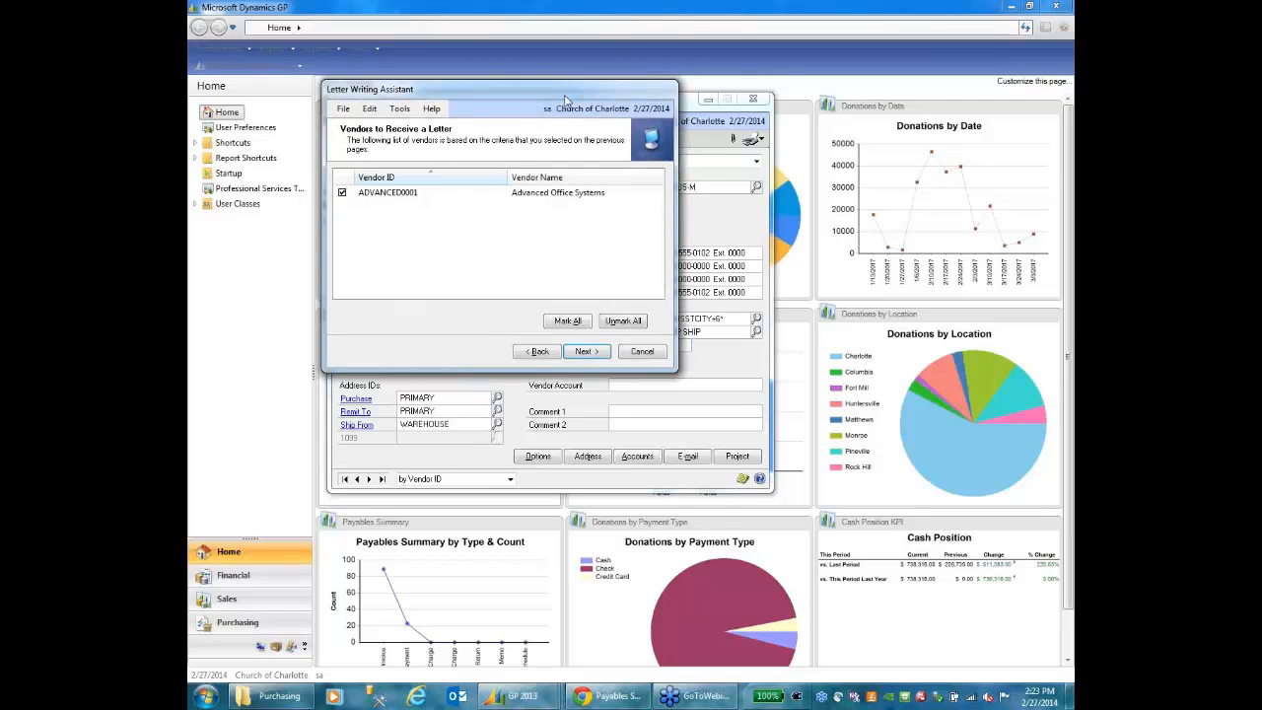
{"action": "left_click_drag", "start_coordinate": [554, 96], "coordinate": [830, 186]}
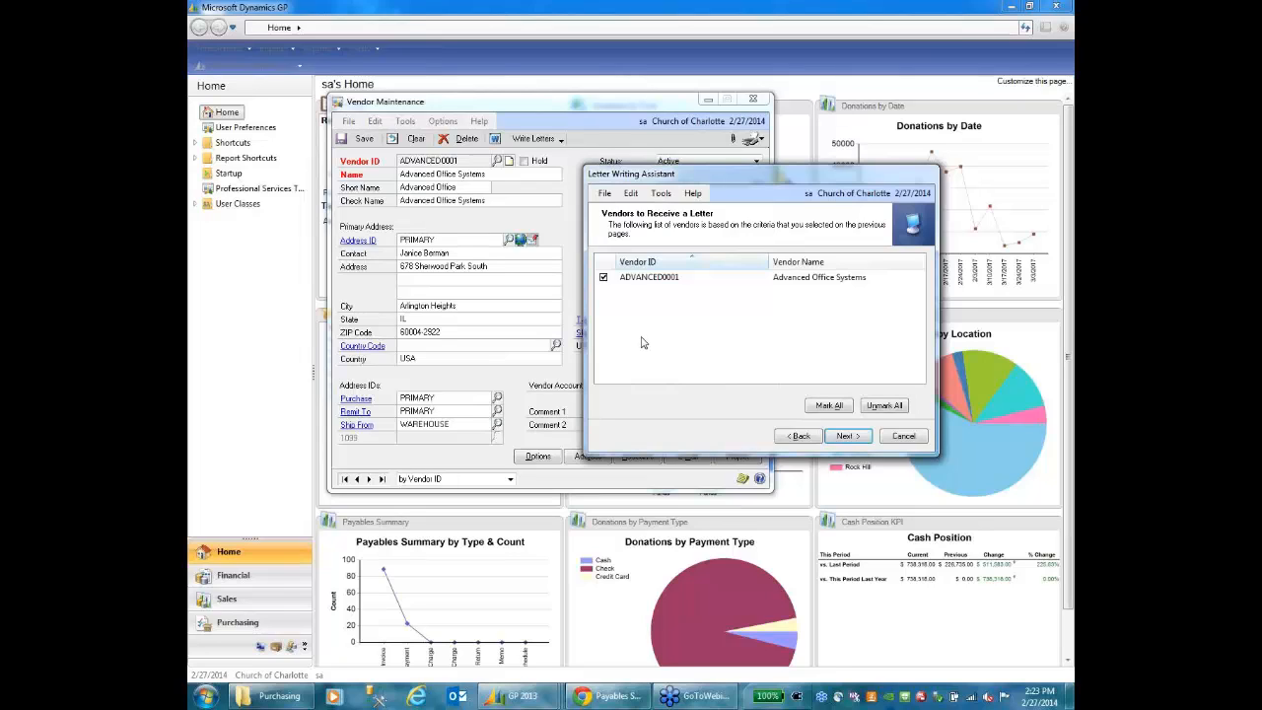
{"action": "left_click", "coordinate": [847, 436]}
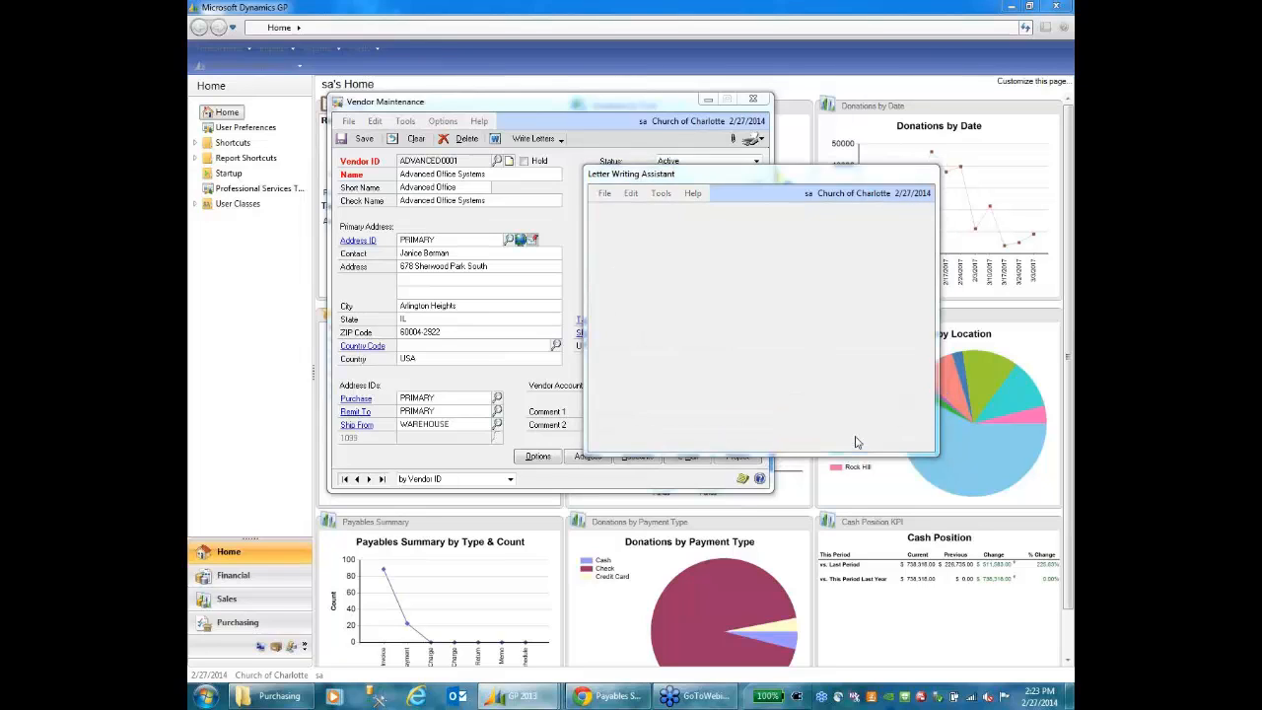
{"action": "left_click", "coordinate": [583, 349]}
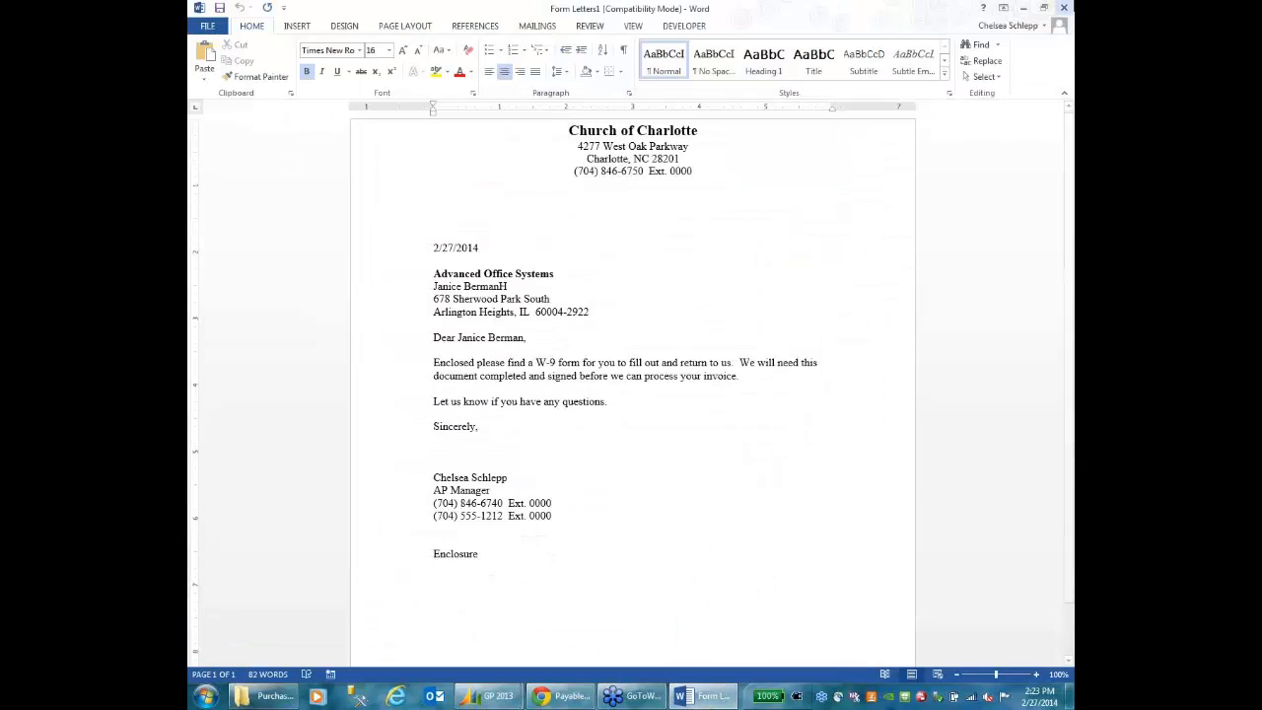
{"action": "left_click", "coordinate": [1065, 12]}
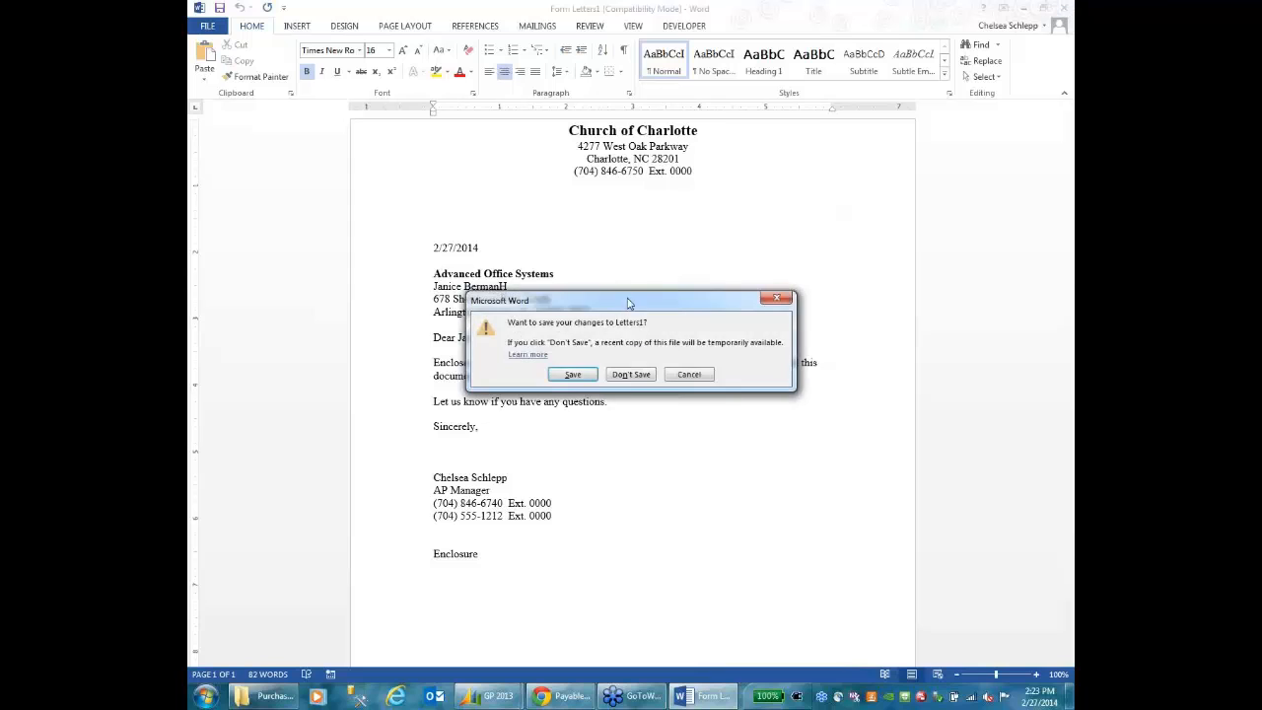
{"action": "left_click", "coordinate": [632, 373]}
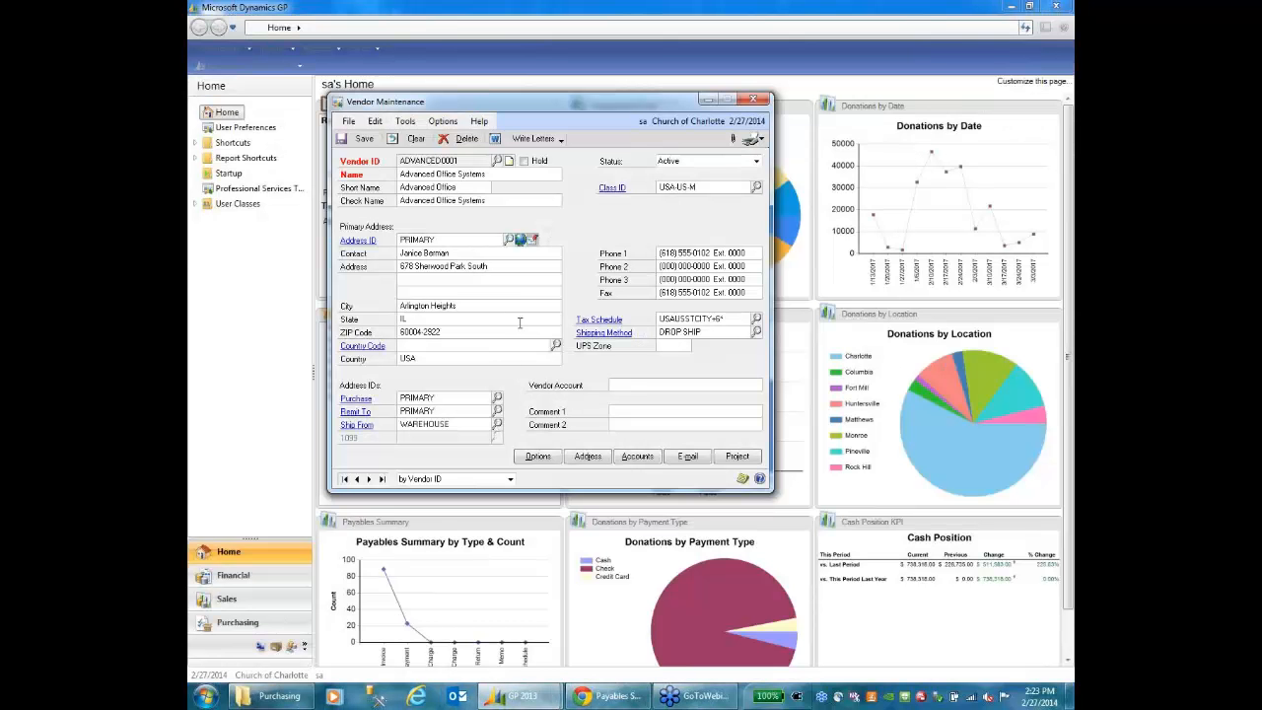
View the Internet Information for the vendor's primary address and close that window
{"action": "left_click", "coordinate": [520, 241]}
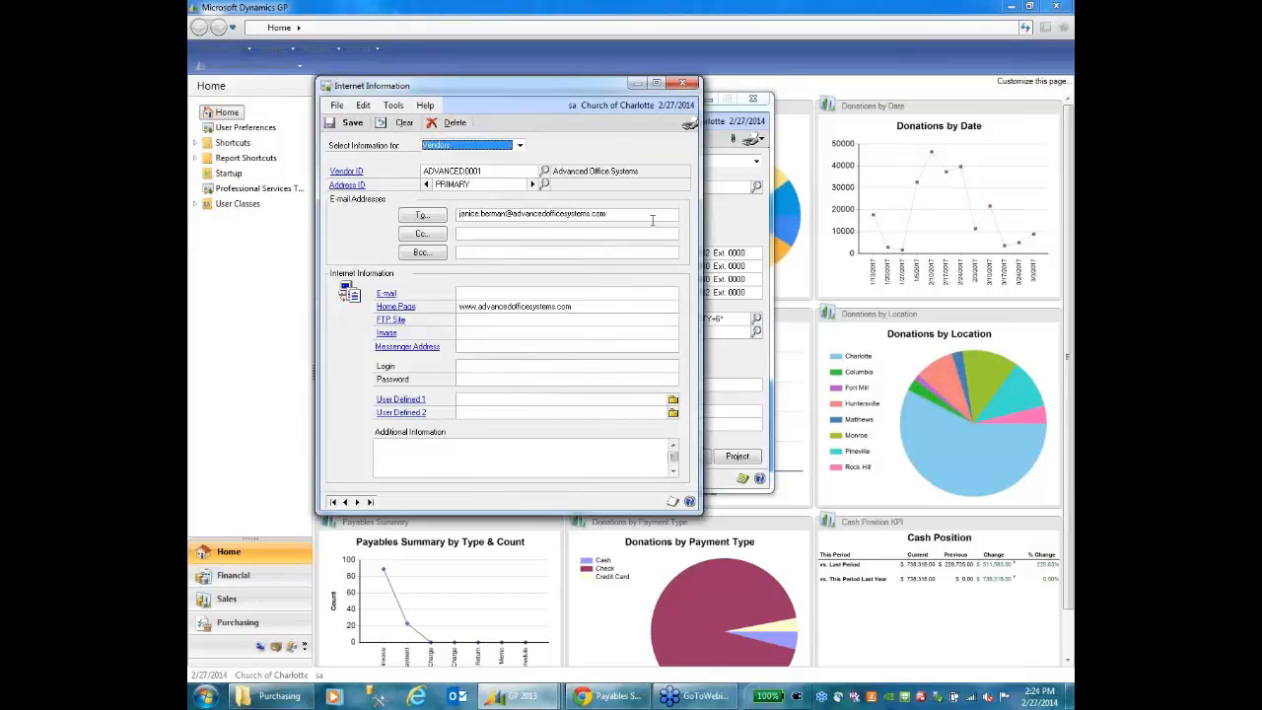
{"action": "left_click", "coordinate": [685, 87]}
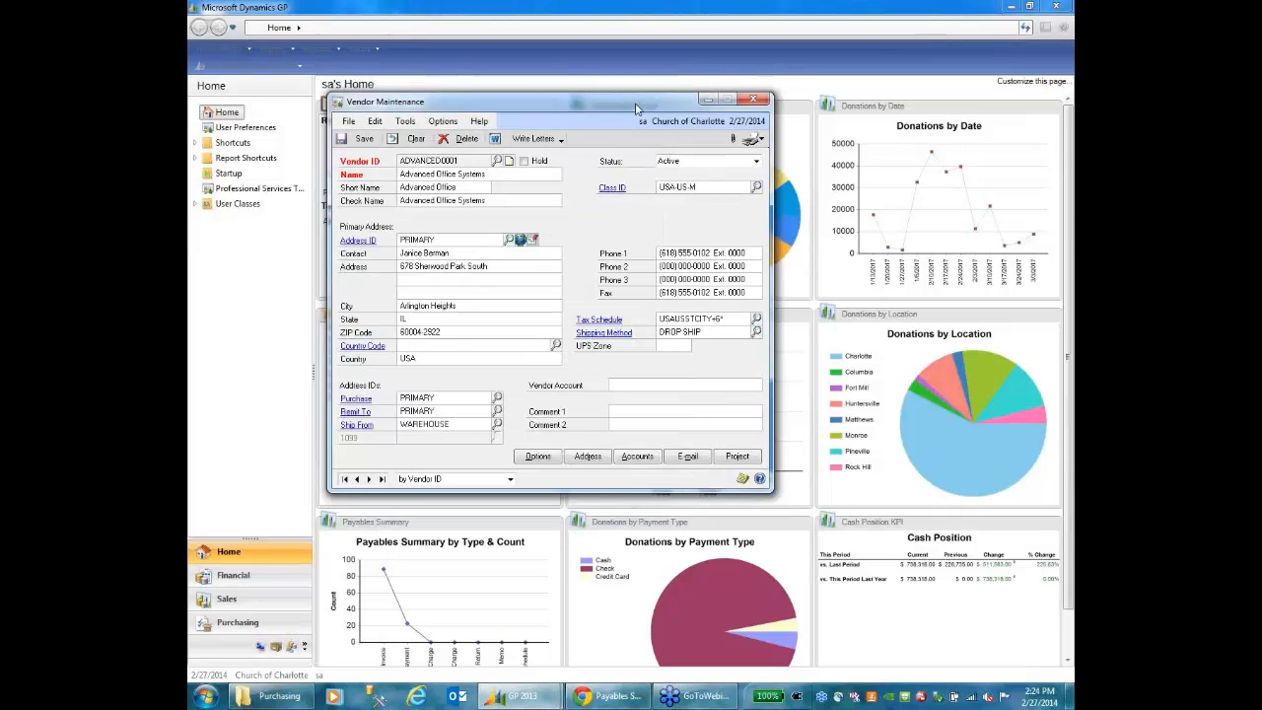
{"action": "left_click_drag", "start_coordinate": [635, 102], "coordinate": [633, 103]}
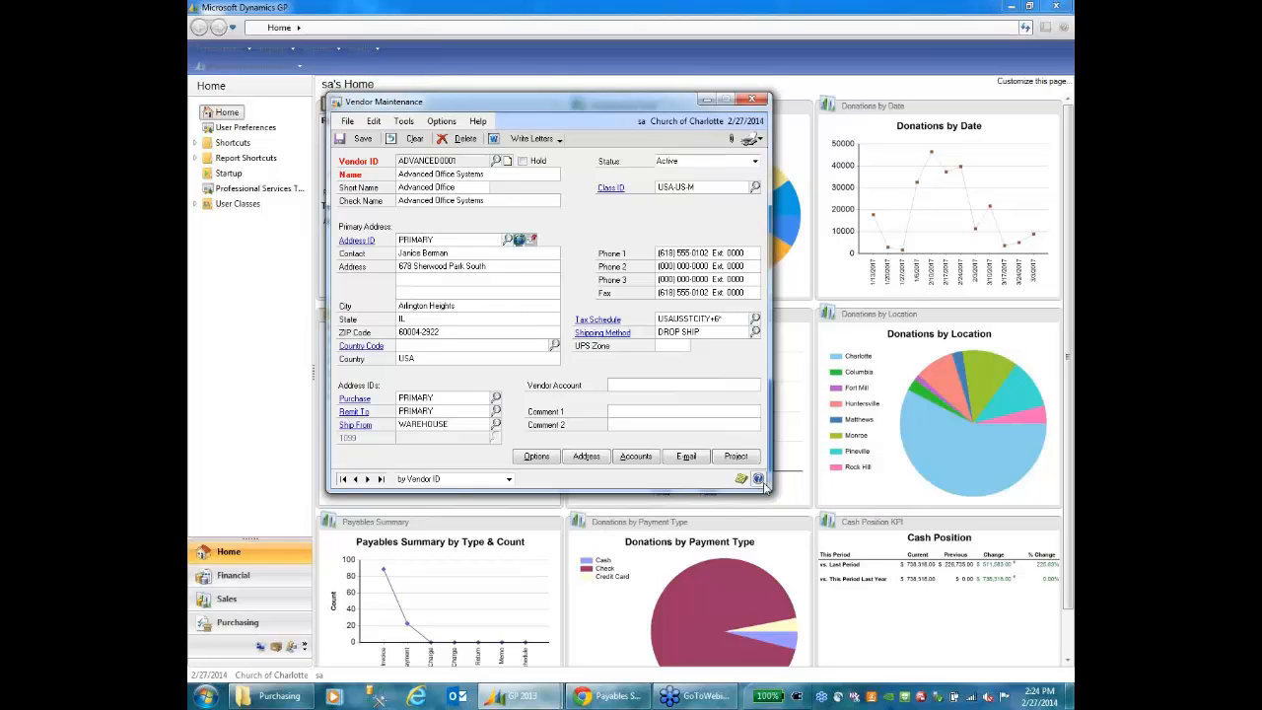
View the Fields and Buttons help topics for Vendor Maintenance, and close both the help and the vendor record
{"action": "left_click", "coordinate": [765, 484]}
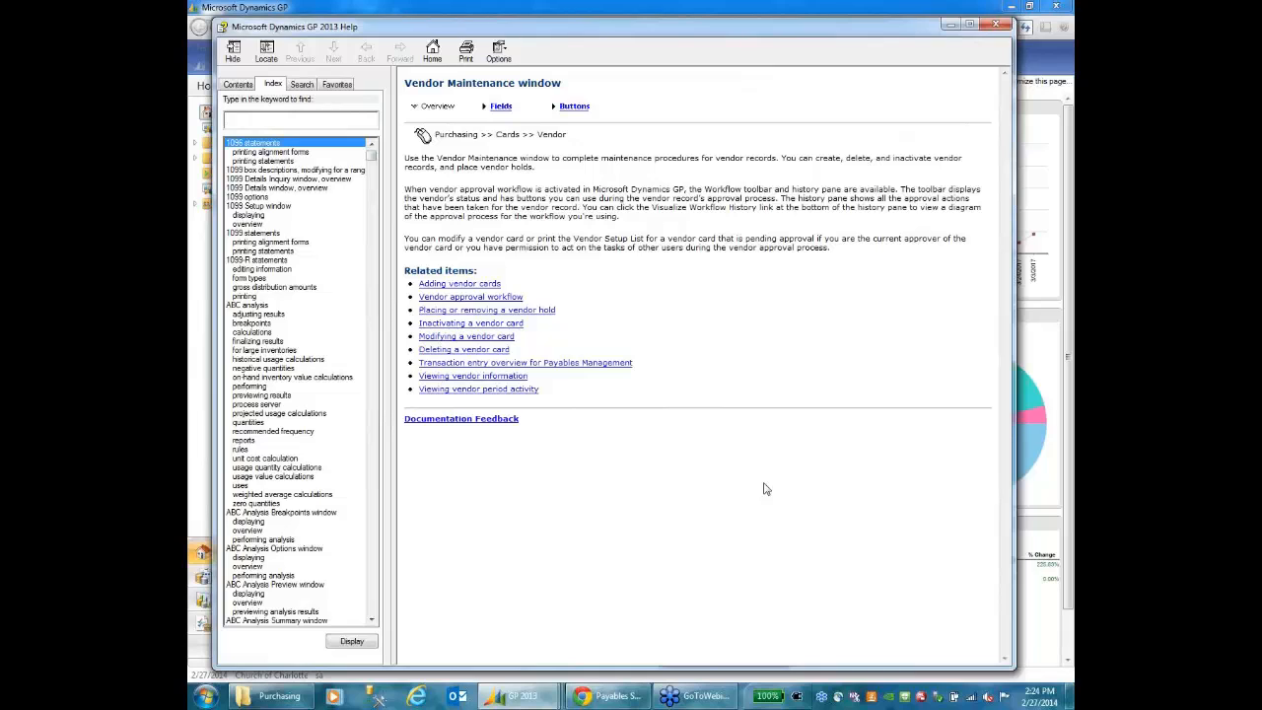
{"action": "left_click", "coordinate": [503, 112]}
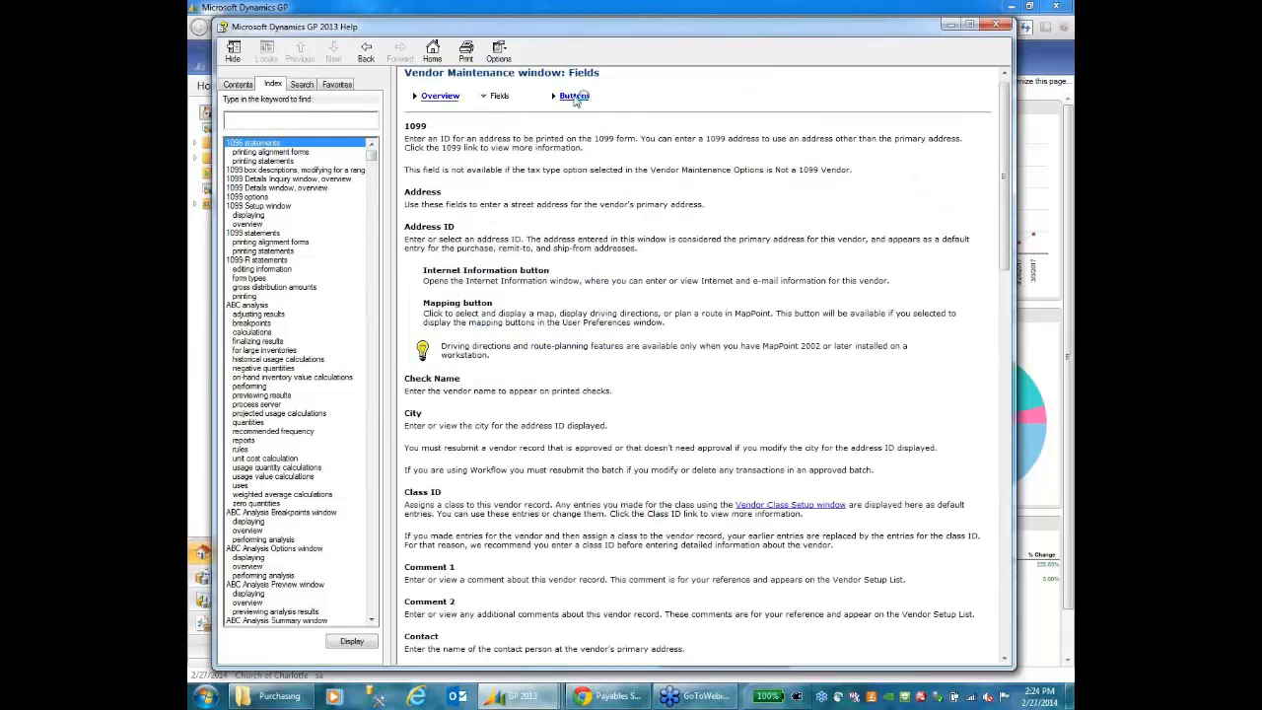
{"action": "left_click", "coordinate": [574, 97]}
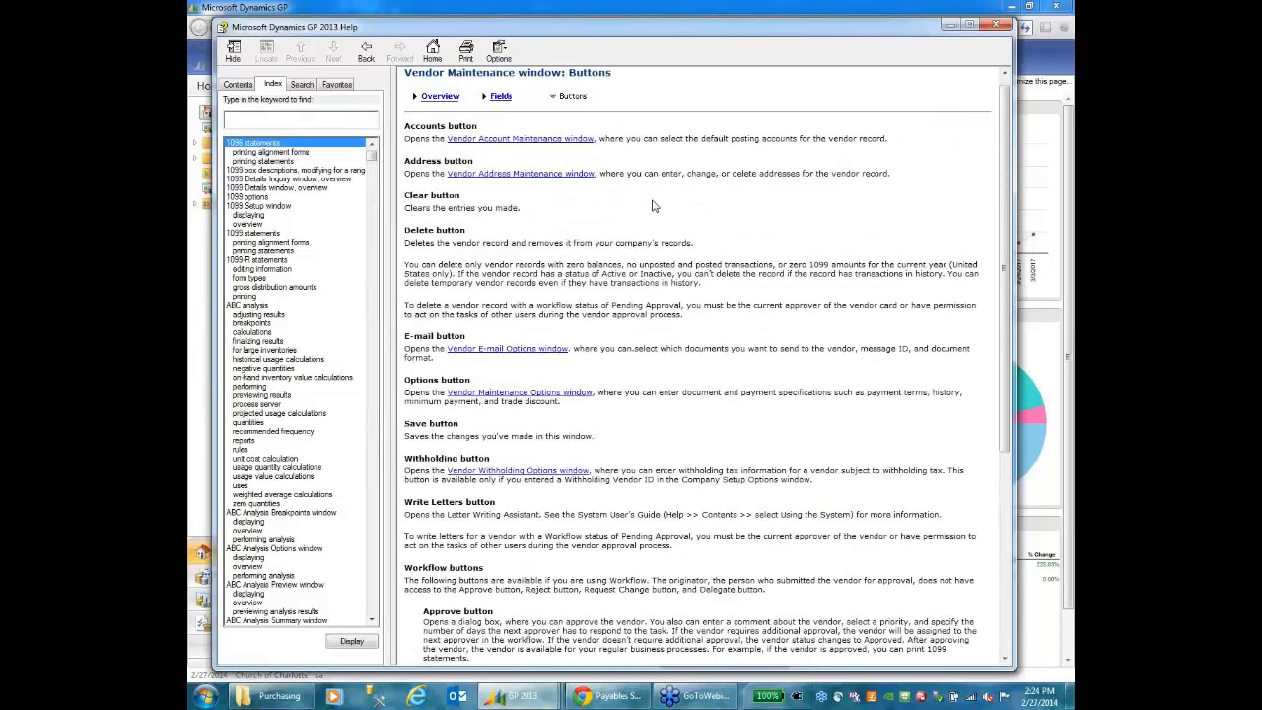
{"action": "left_click", "coordinate": [995, 25]}
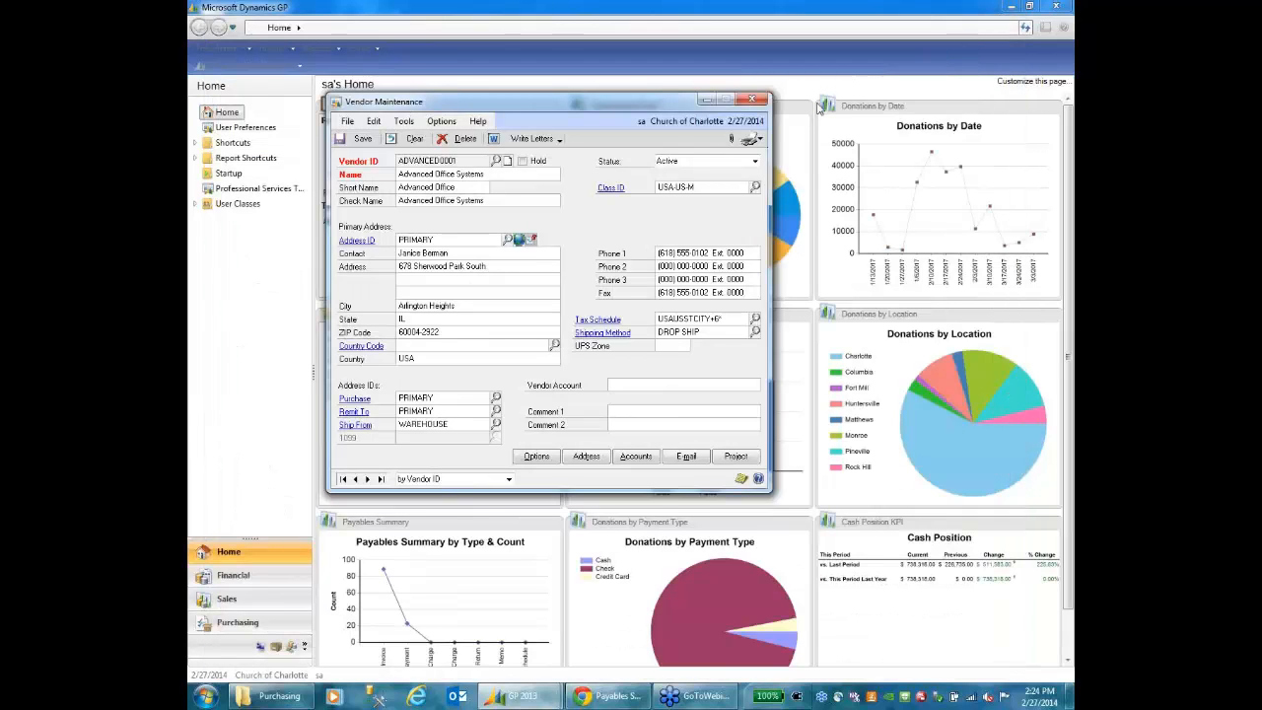
{"action": "left_click", "coordinate": [751, 100]}
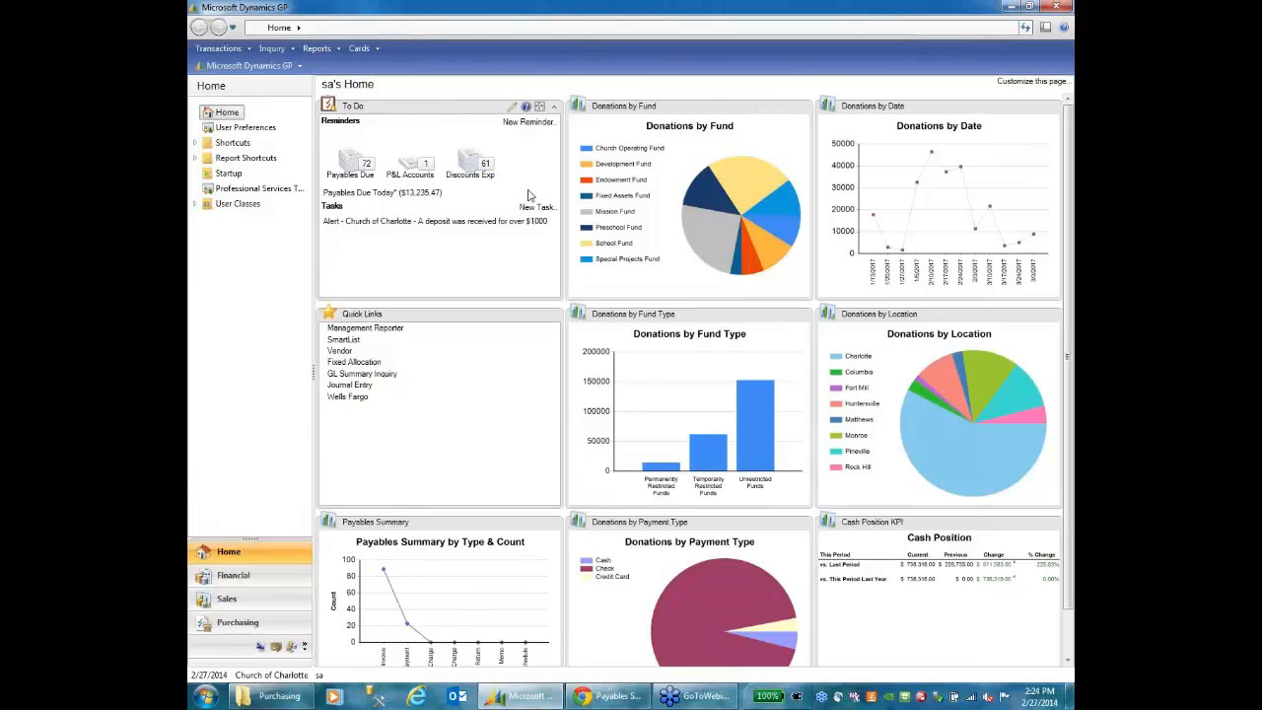
View the distribution percentages of the Church Operating Fund-Utilities-Power fixed allocation account and close the window
{"action": "left_click", "coordinate": [373, 364]}
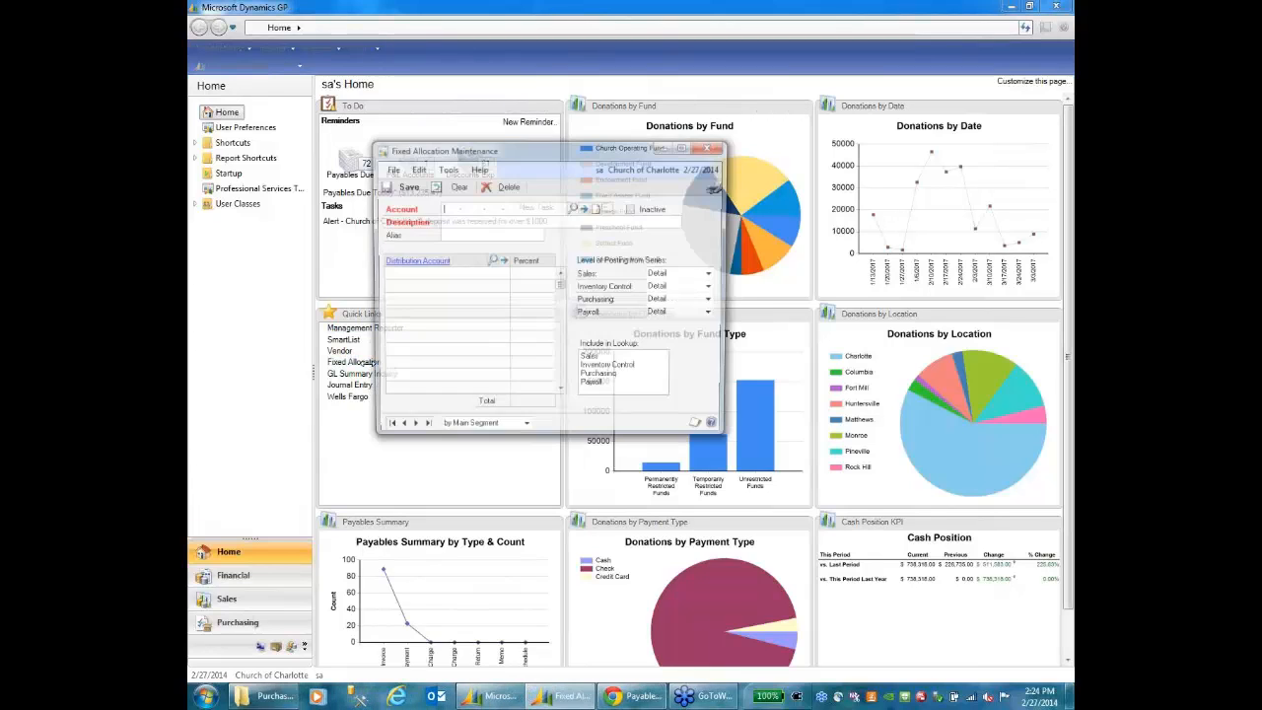
{"action": "left_click", "coordinate": [574, 208]}
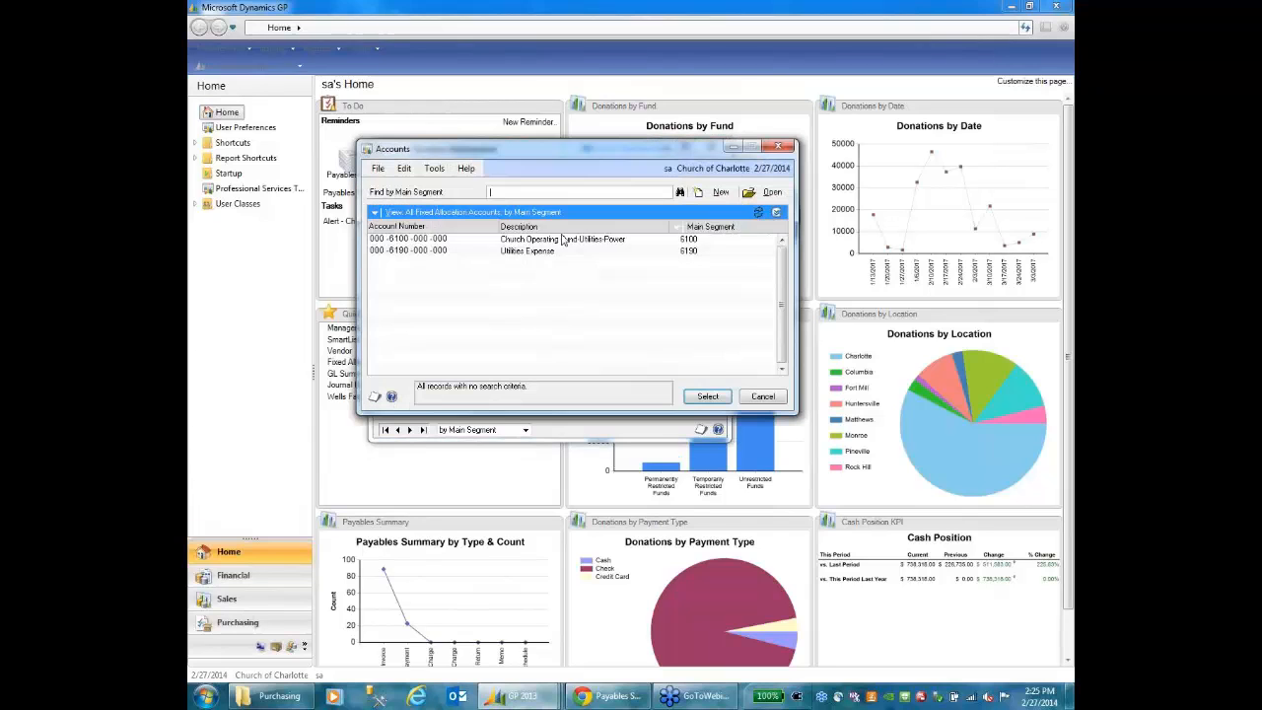
{"action": "left_click", "coordinate": [724, 396]}
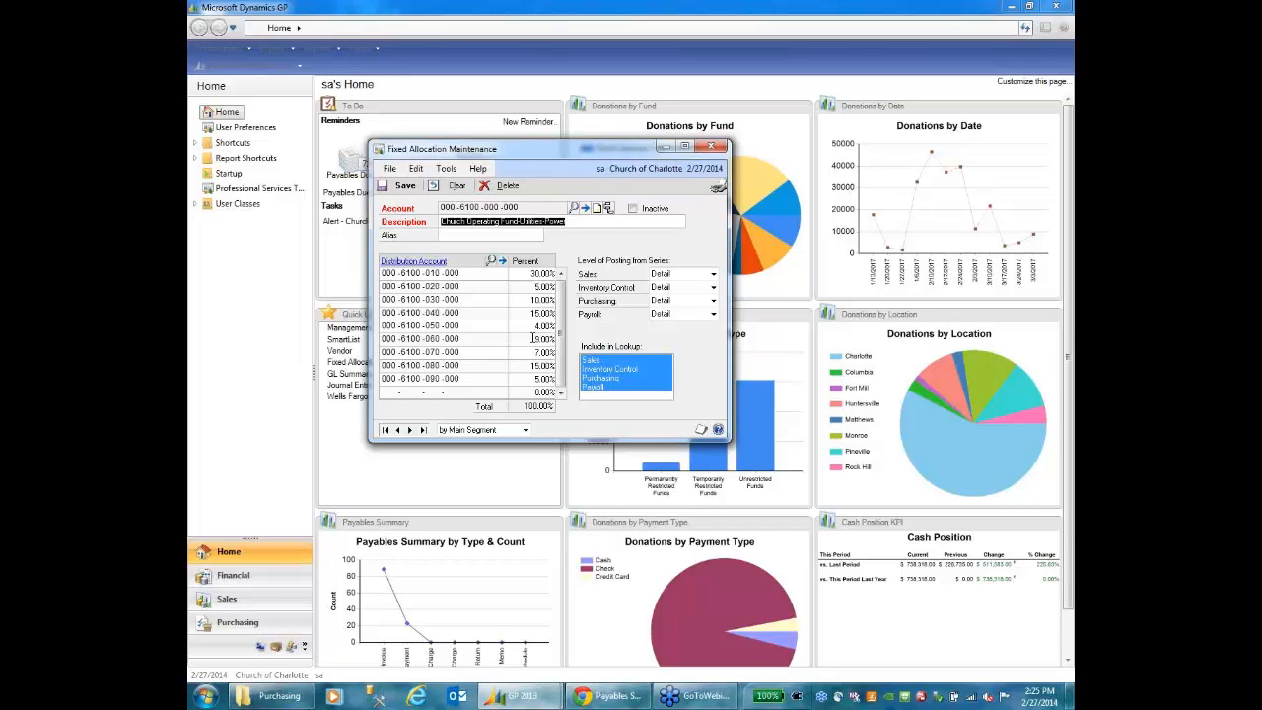
{"action": "left_click", "coordinate": [712, 148]}
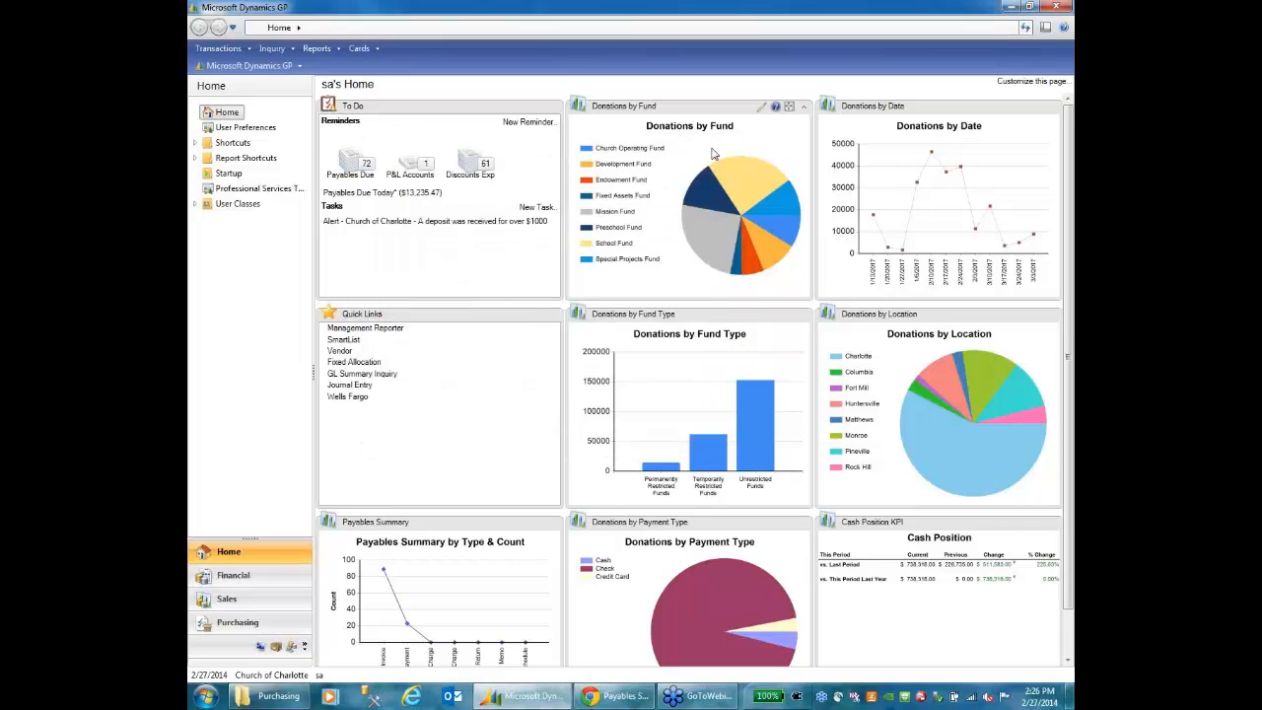
{"action": "left_click", "coordinate": [373, 374]}
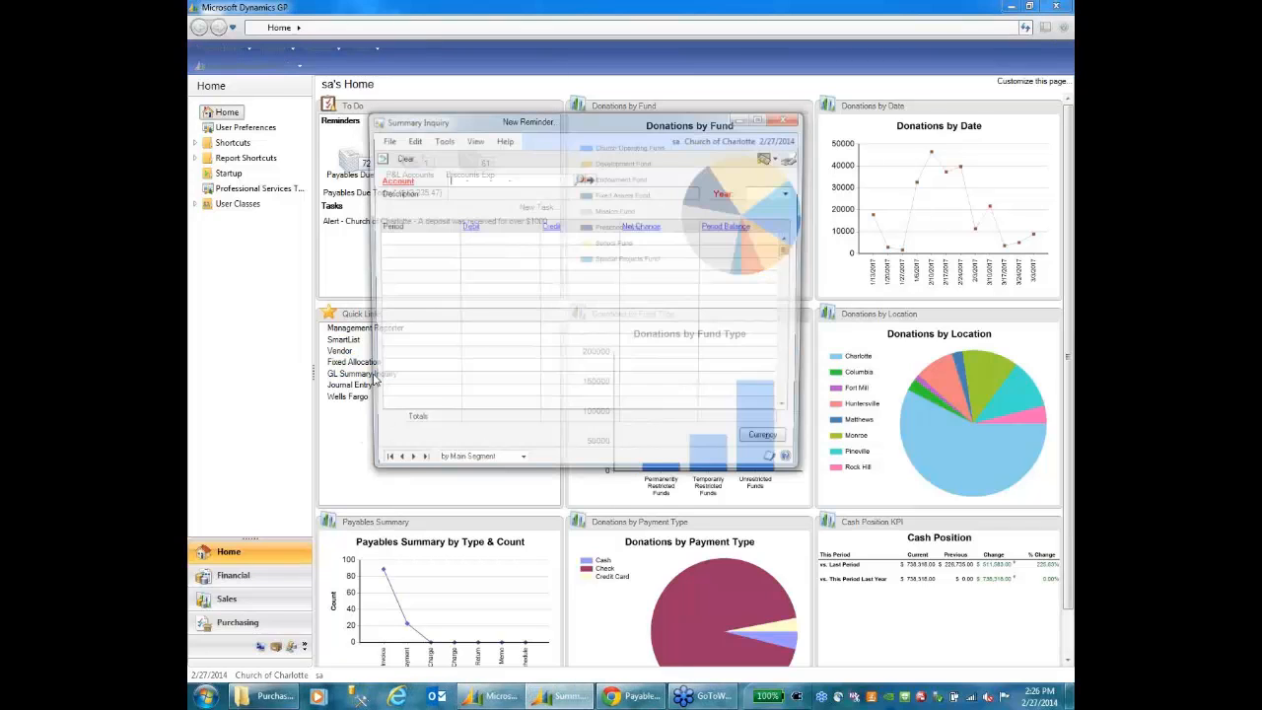
{"action": "type", "text": "000 -6"}
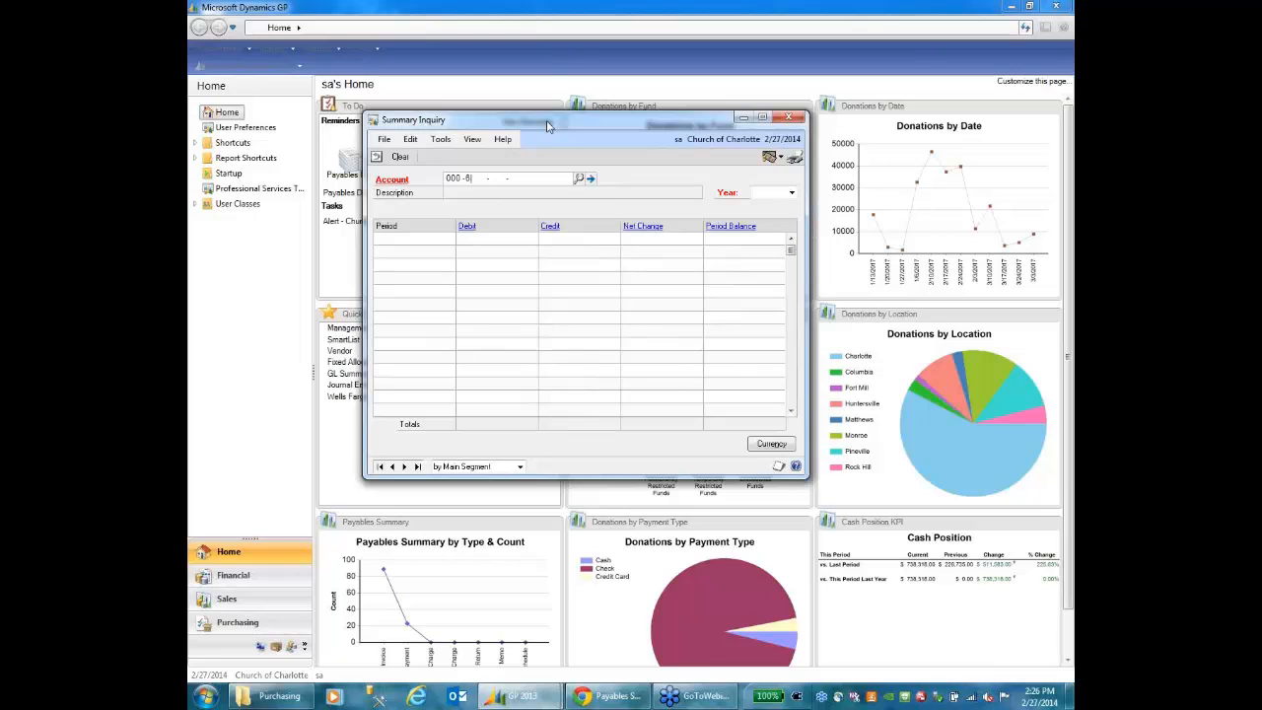
{"action": "type", "text": "100 -010 -000"}
{"action": "key", "text": "Tab"}
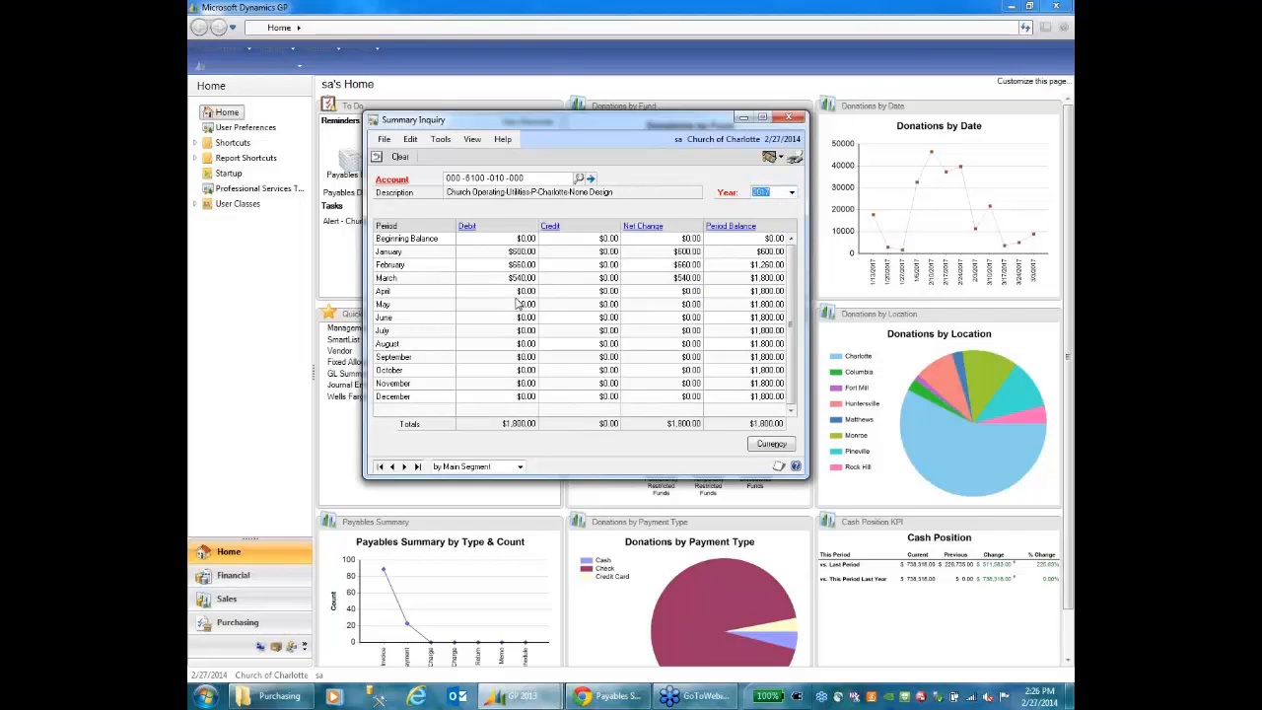
{"action": "left_click", "coordinate": [444, 281]}
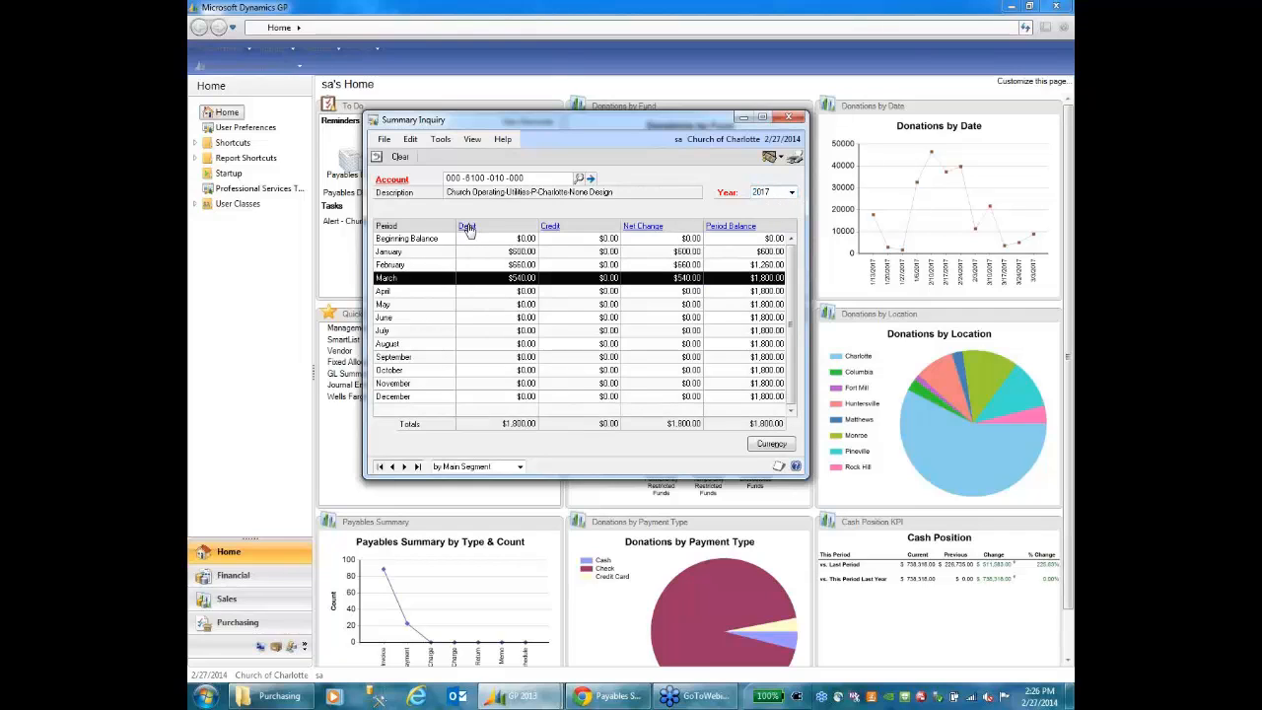
{"action": "left_click", "coordinate": [470, 230]}
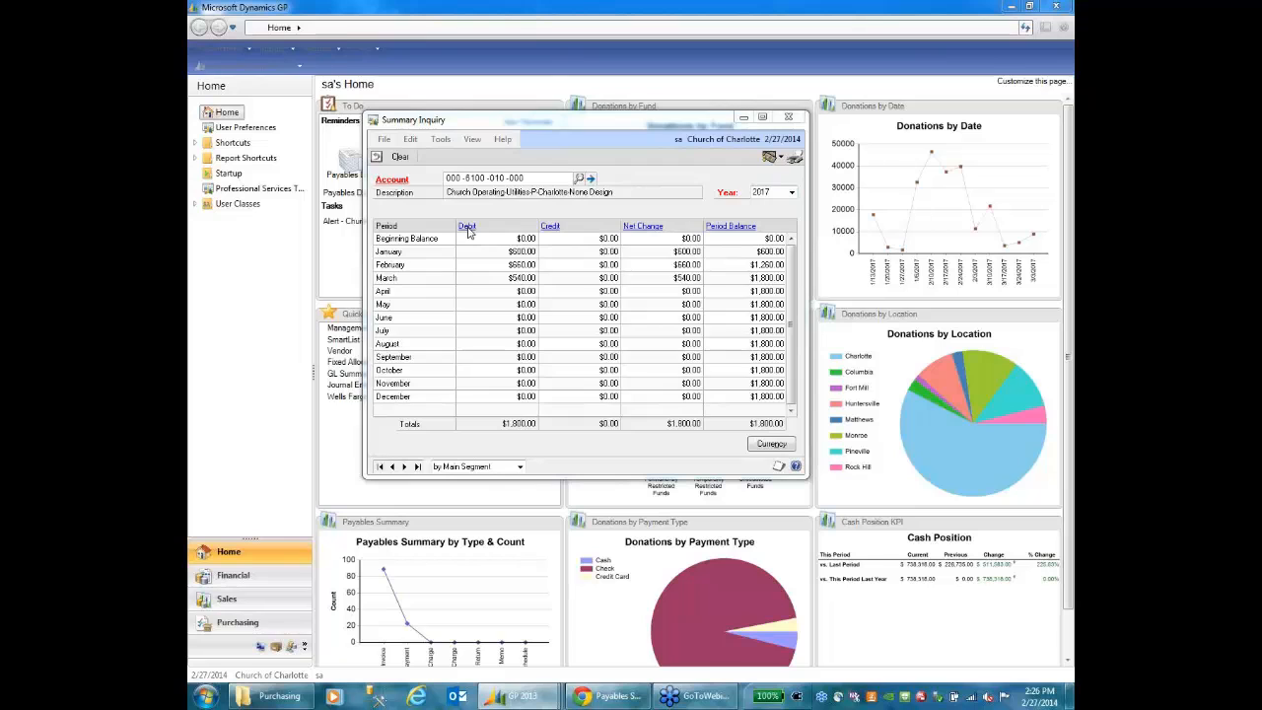
{"action": "left_click", "coordinate": [460, 314]}
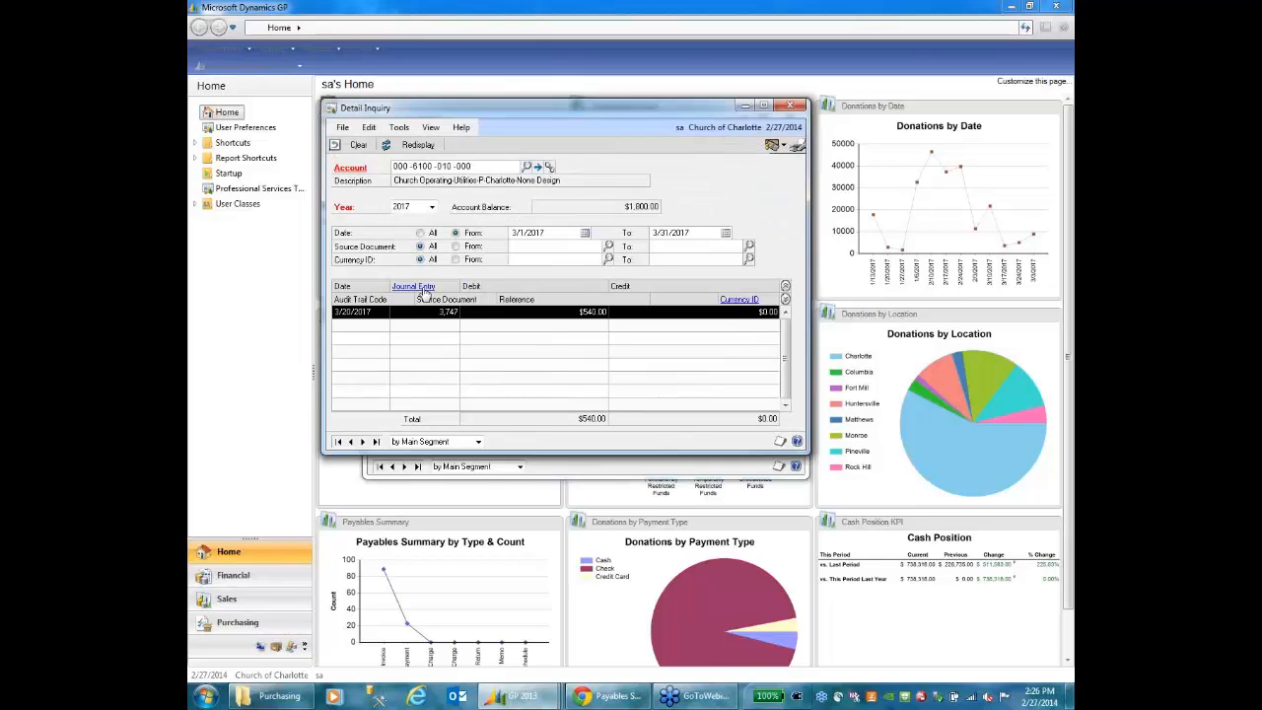
{"action": "left_click", "coordinate": [418, 286]}
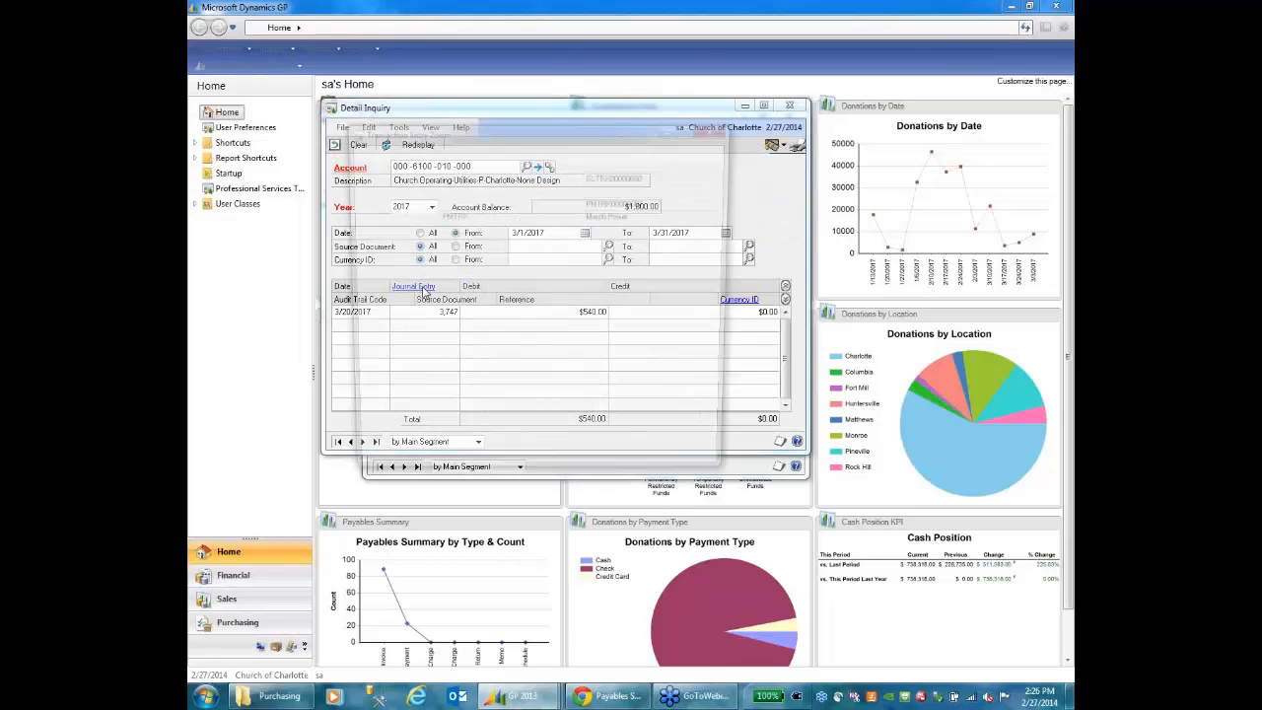
{"action": "left_click", "coordinate": [721, 290]}
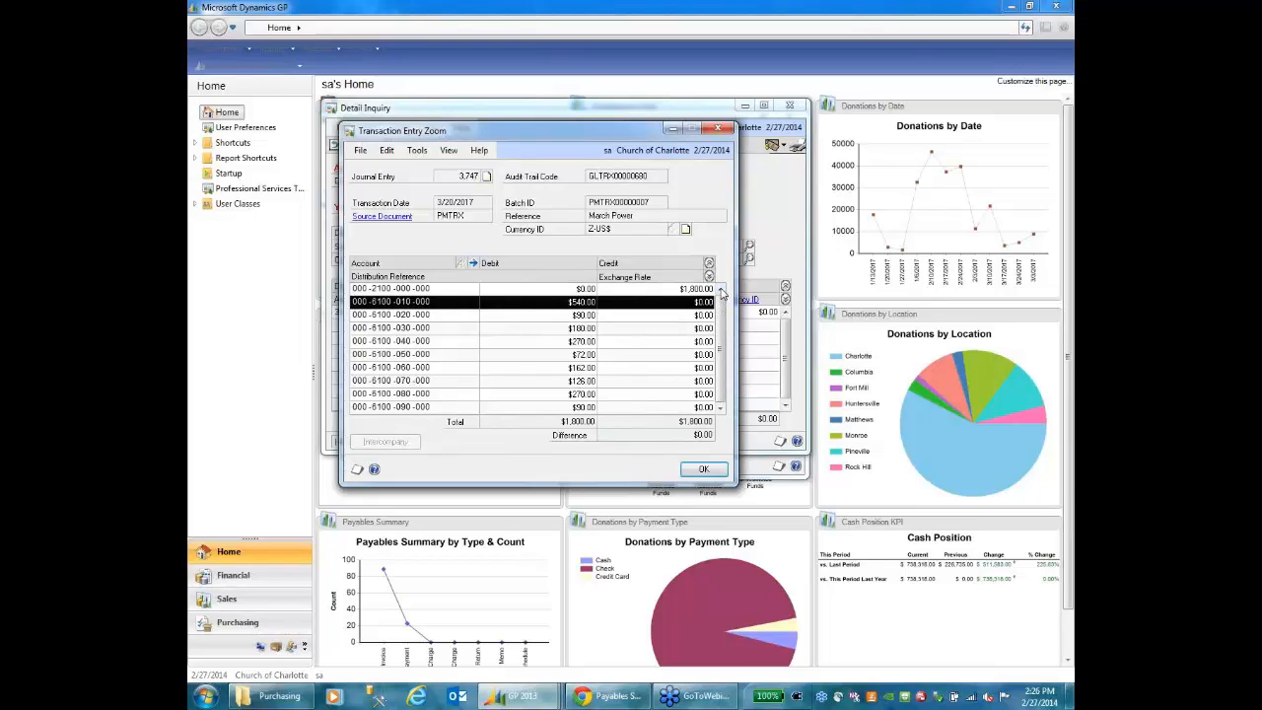
{"action": "left_click", "coordinate": [665, 290]}
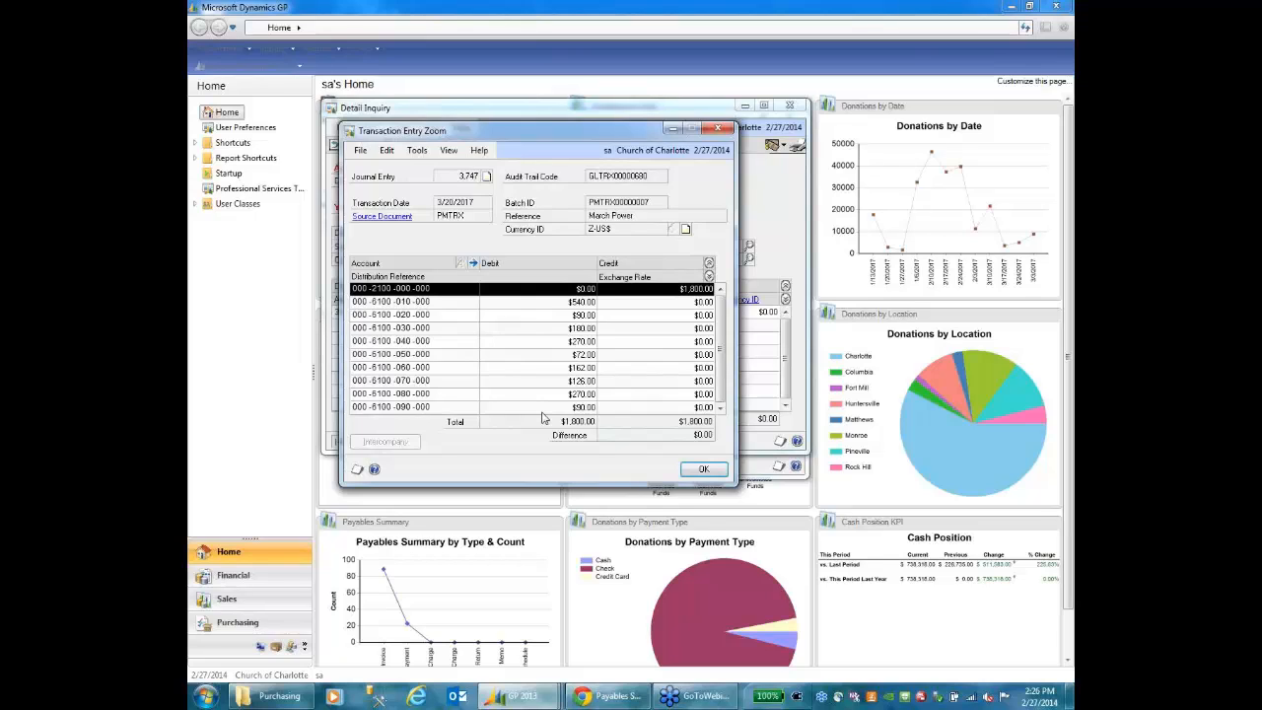
Open the journal entry's source payables transaction beside the entry and display its distributions for comparison
{"action": "left_click", "coordinate": [389, 221]}
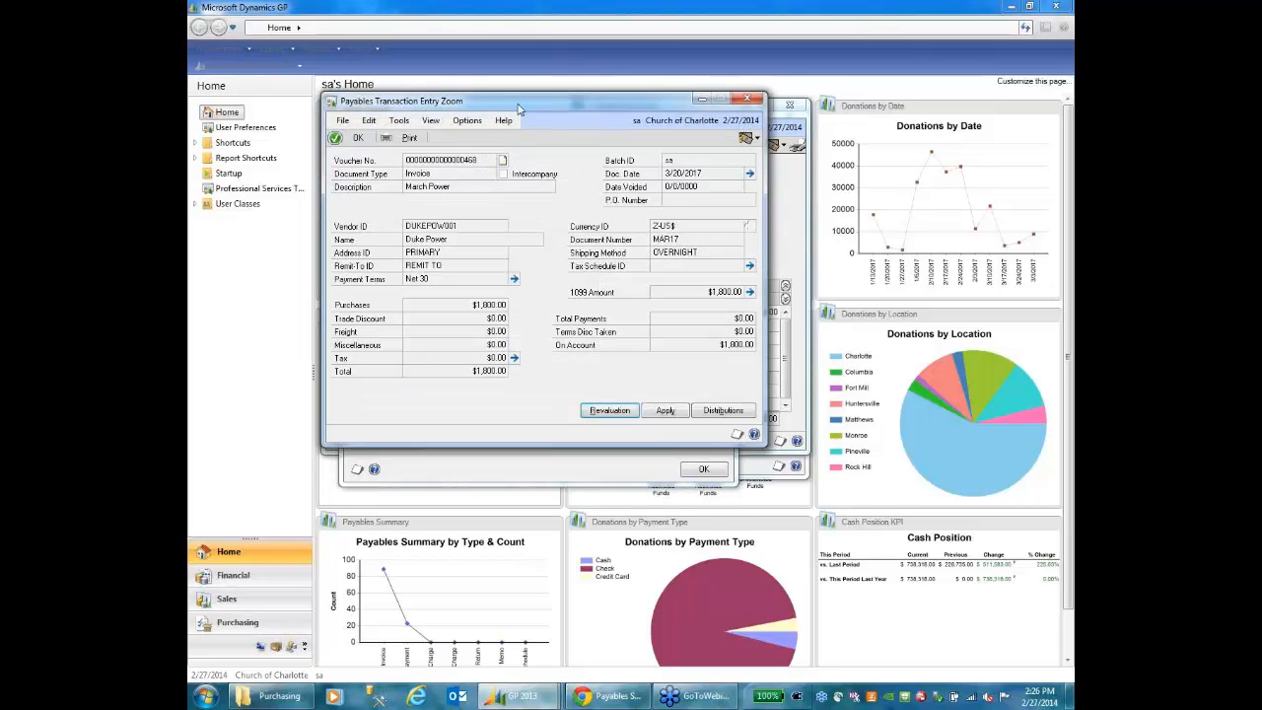
{"action": "left_click_drag", "start_coordinate": [519, 108], "coordinate": [828, 114]}
{"action": "left_click", "coordinate": [541, 139]}
{"action": "left_click_drag", "start_coordinate": [541, 139], "coordinate": [411, 127]}
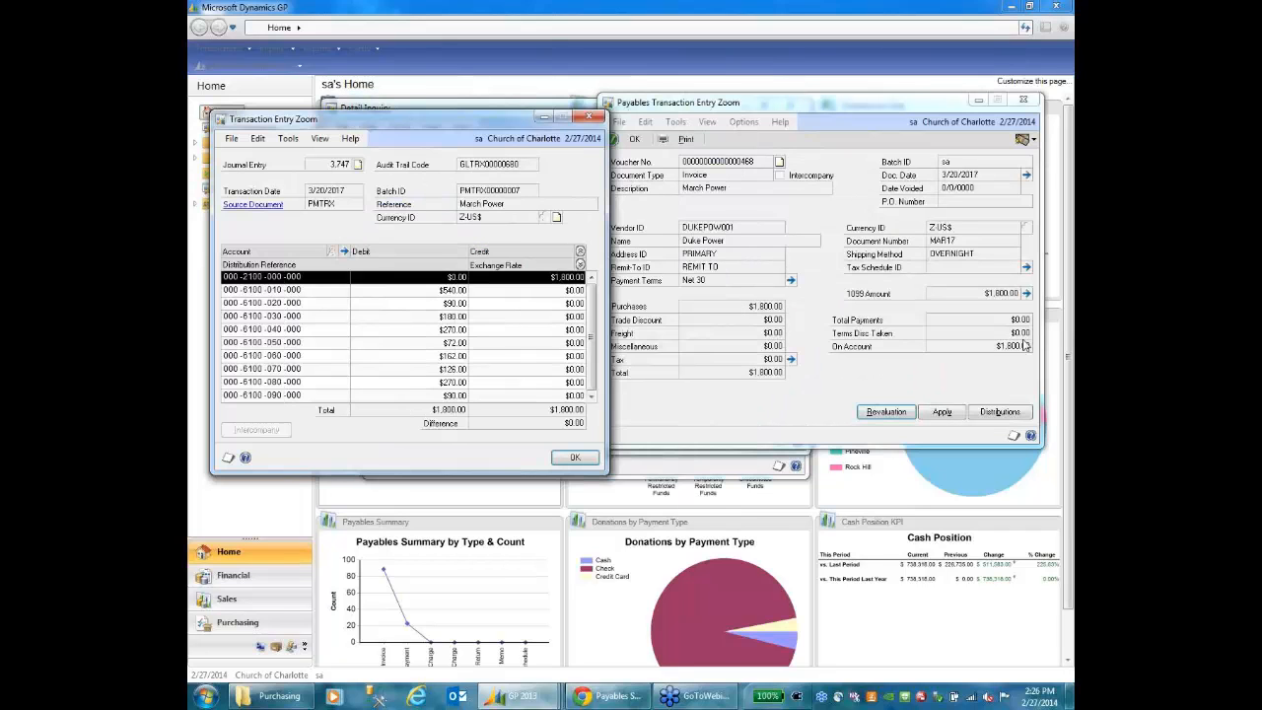
{"action": "left_click", "coordinate": [1008, 416]}
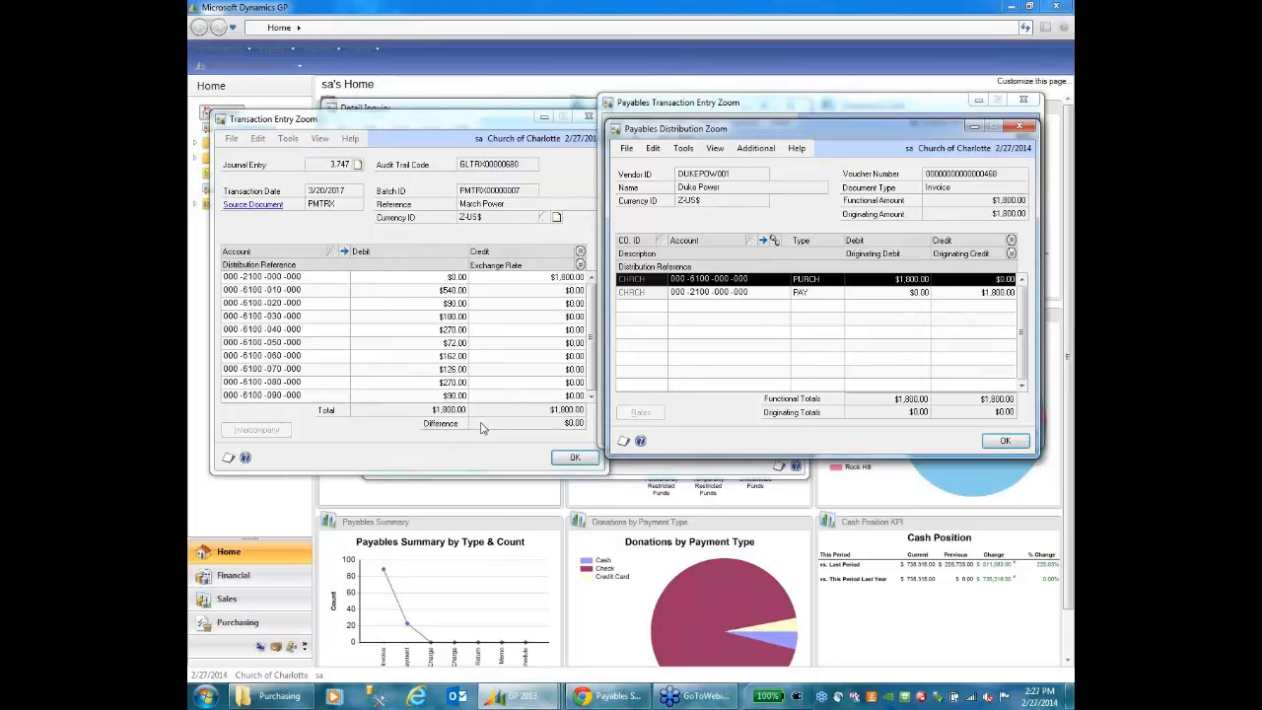
Close the journal entry, payables distribution and payables transaction zoom windows
{"action": "left_click", "coordinate": [574, 457]}
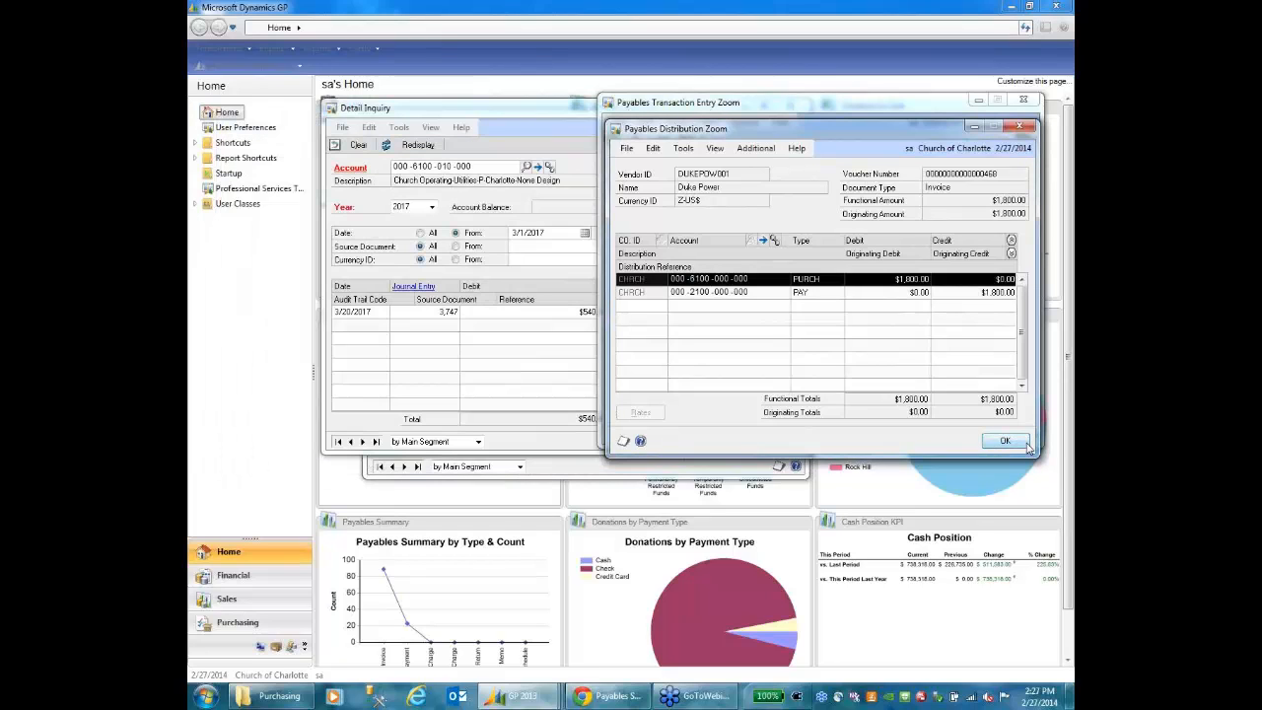
{"action": "left_click", "coordinate": [1005, 441]}
{"action": "left_click", "coordinate": [1024, 100]}
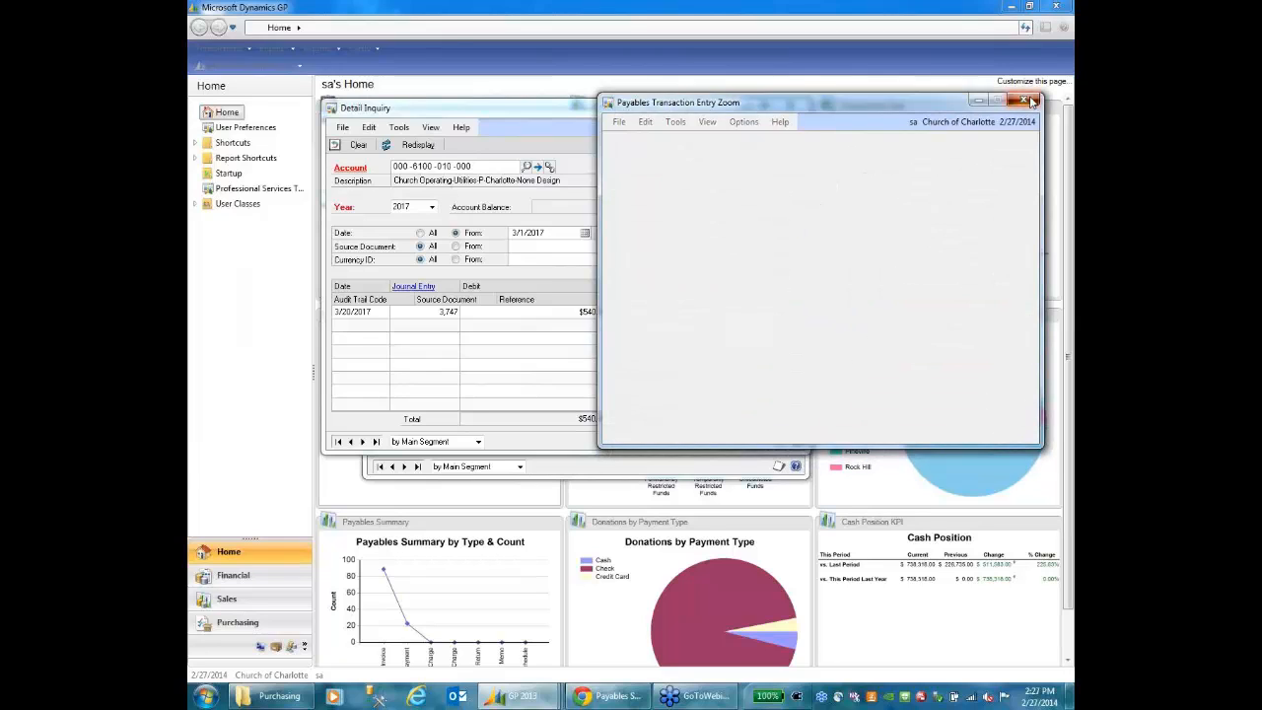
Close the detail and summary inquiry windows, and display the March Payroll Accruals reversing journal entry
{"action": "left_click", "coordinate": [790, 107]}
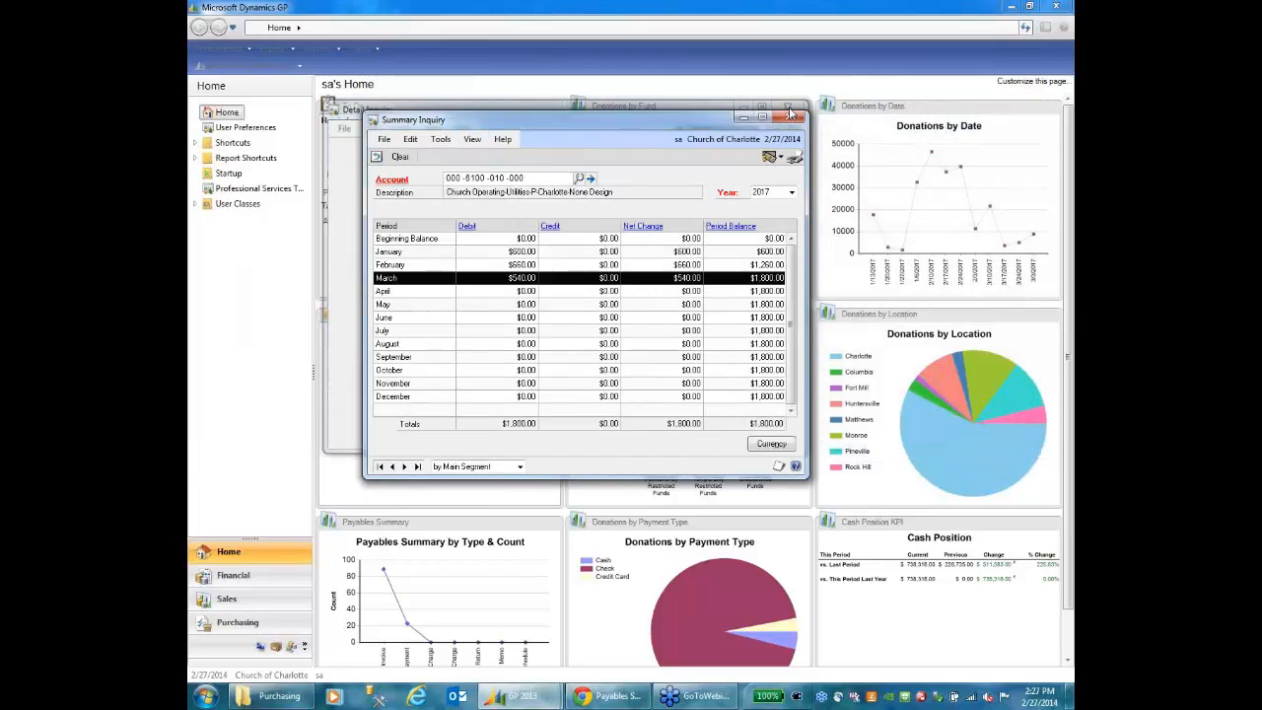
{"action": "left_click", "coordinate": [787, 119]}
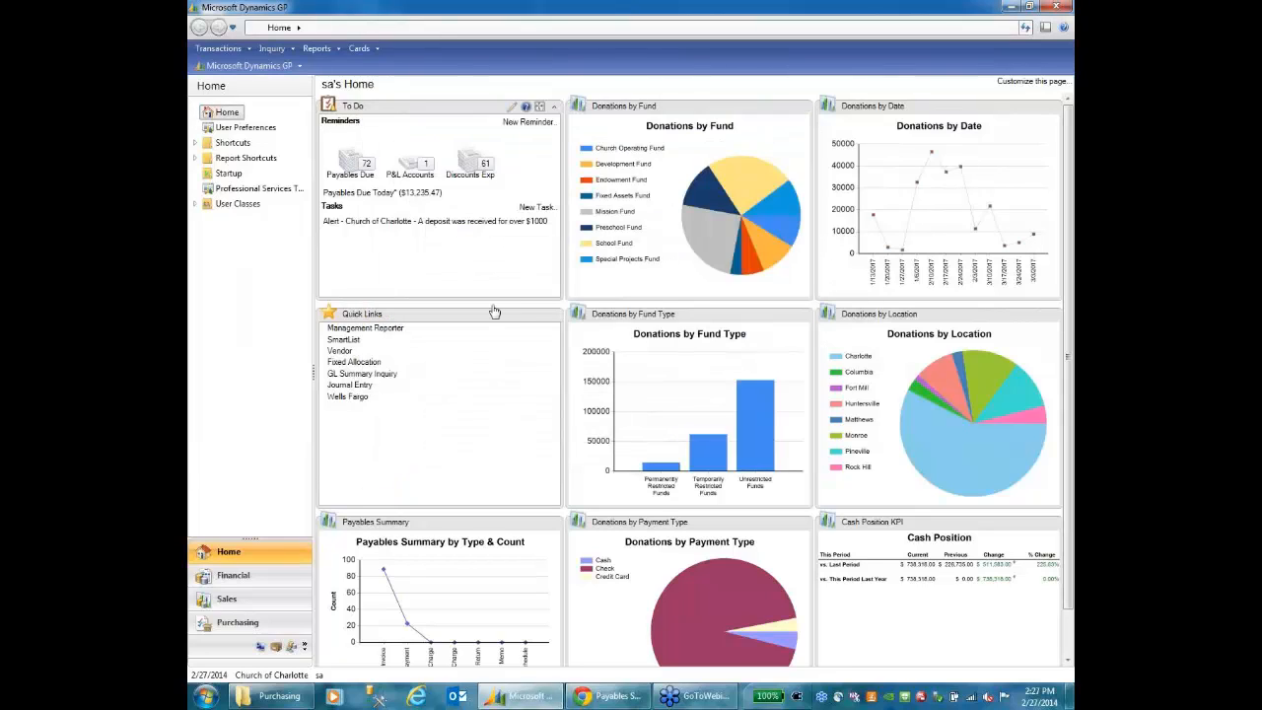
{"action": "left_click", "coordinate": [370, 387]}
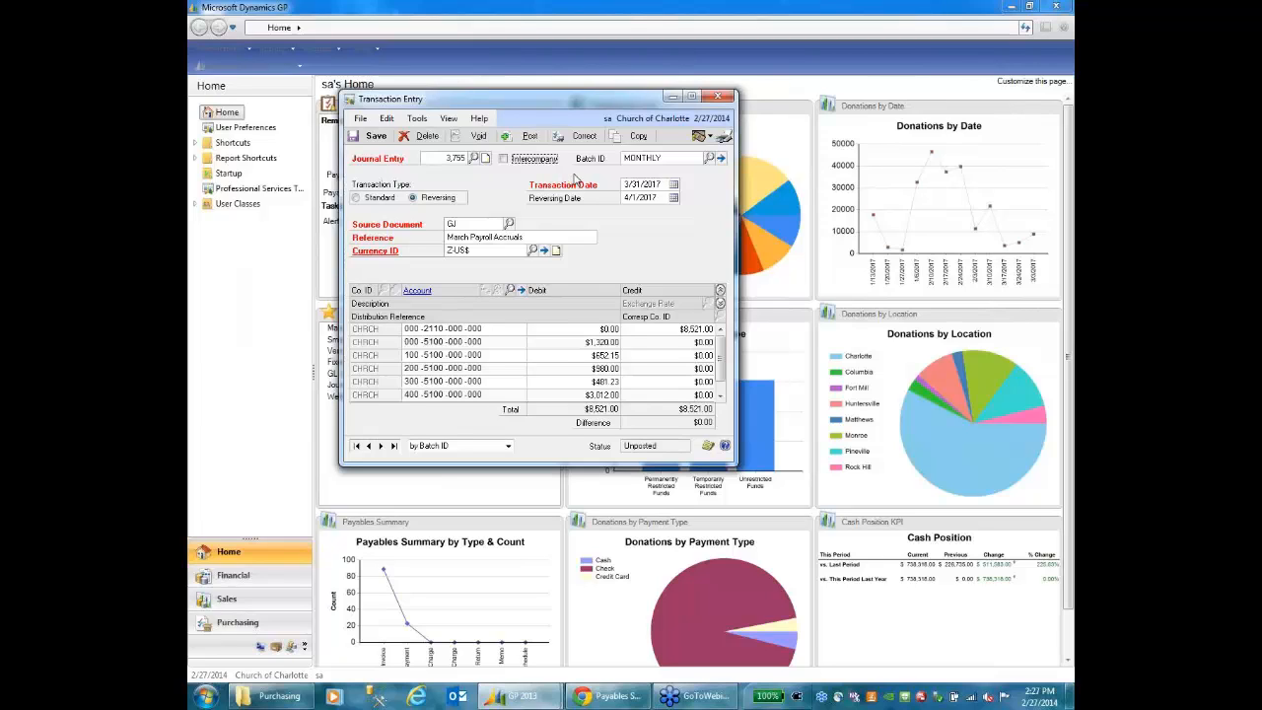
Examine the frequency options of the journal entry's MONTHLY batch, then close the batch and transaction entry windows
{"action": "left_click", "coordinate": [722, 161]}
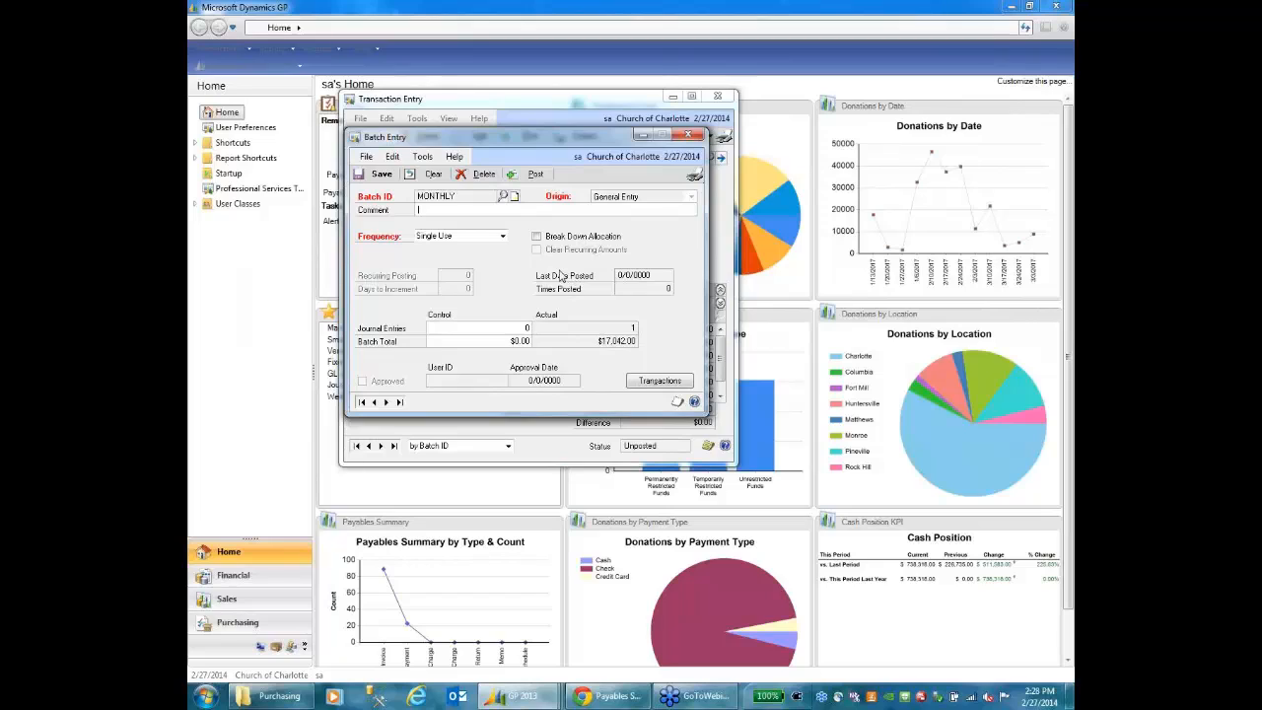
{"action": "left_click", "coordinate": [503, 237]}
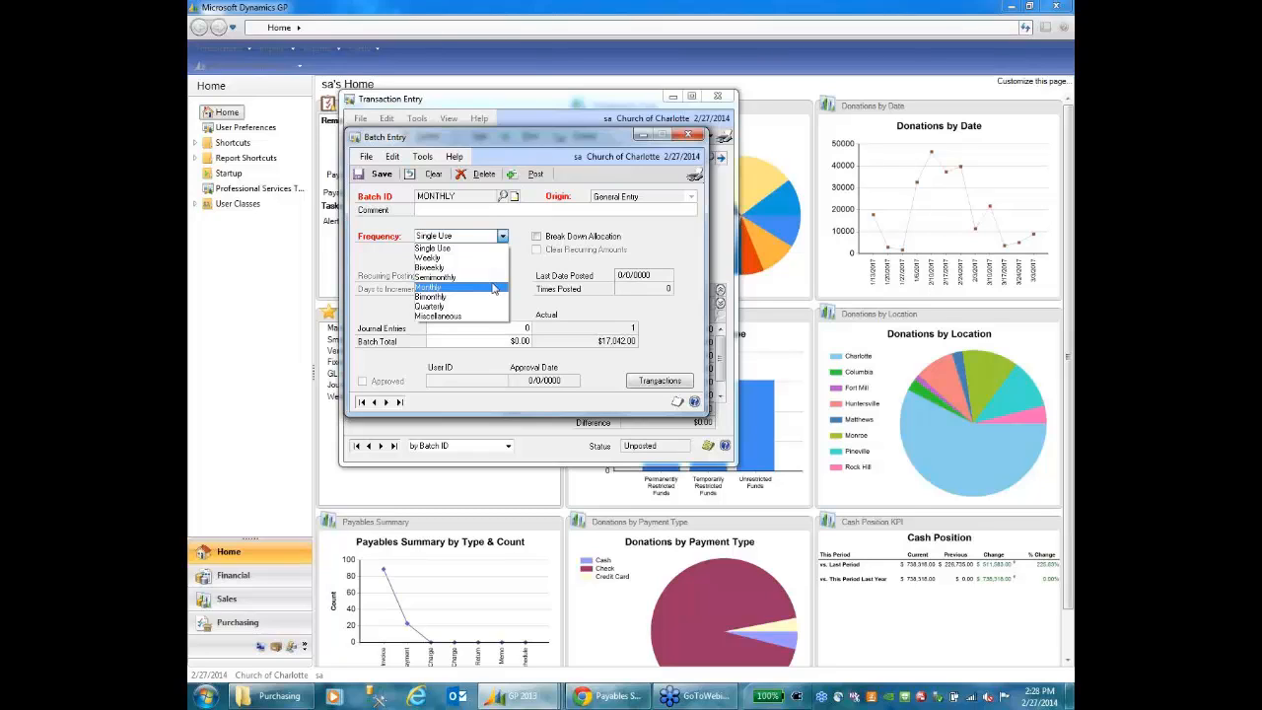
{"action": "left_click", "coordinate": [686, 136]}
{"action": "left_click", "coordinate": [686, 136]}
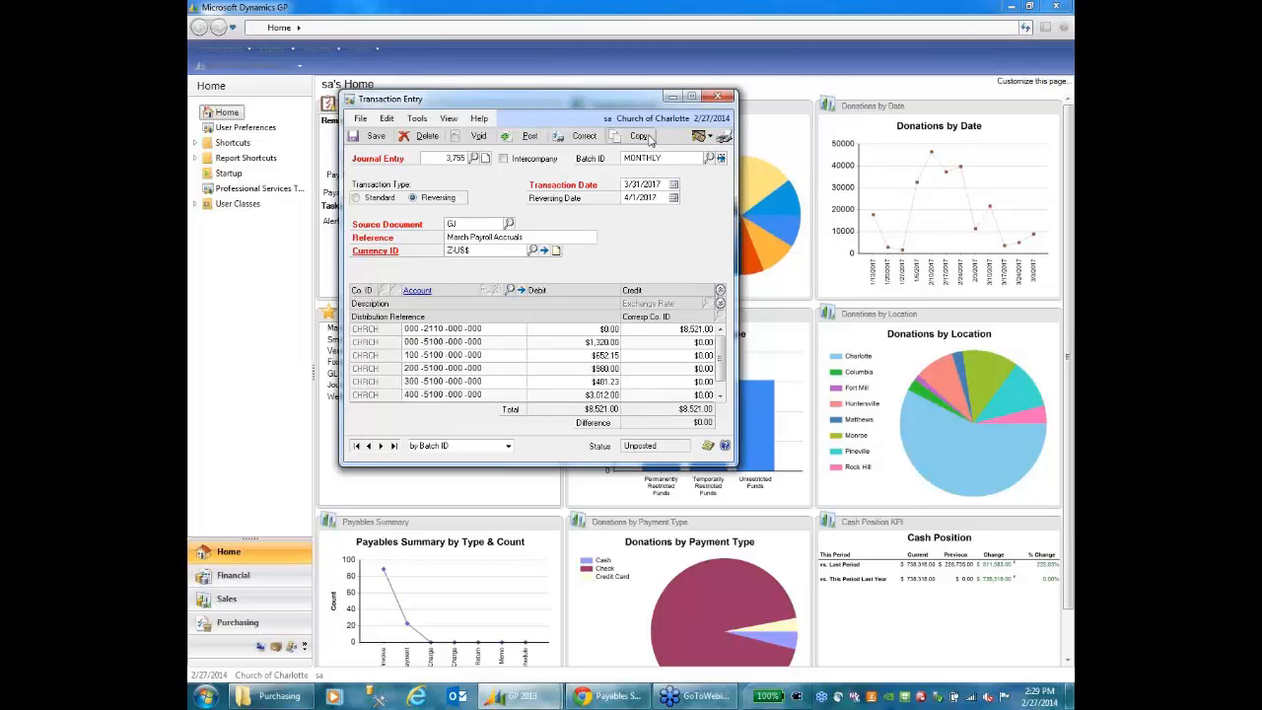
{"action": "left_click", "coordinate": [719, 98]}
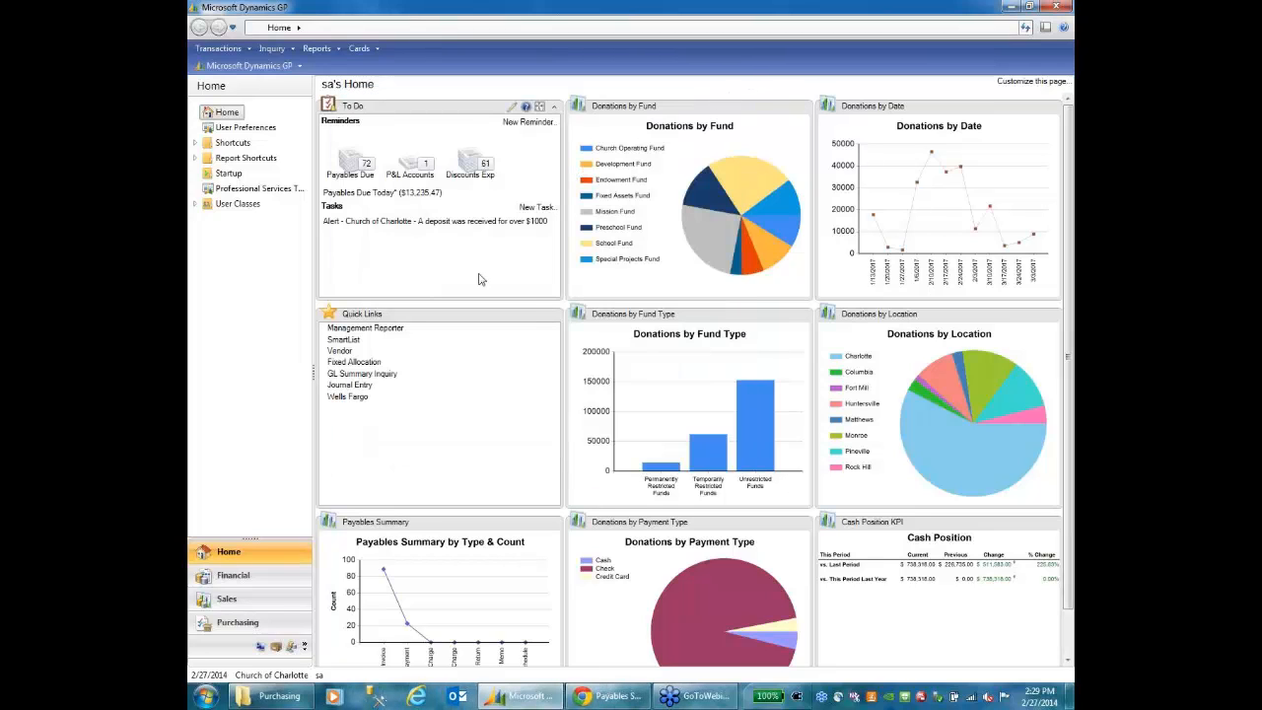
Visit the Wells Fargo website from the home page's quick links and minimize the browser
{"action": "left_click", "coordinate": [347, 396]}
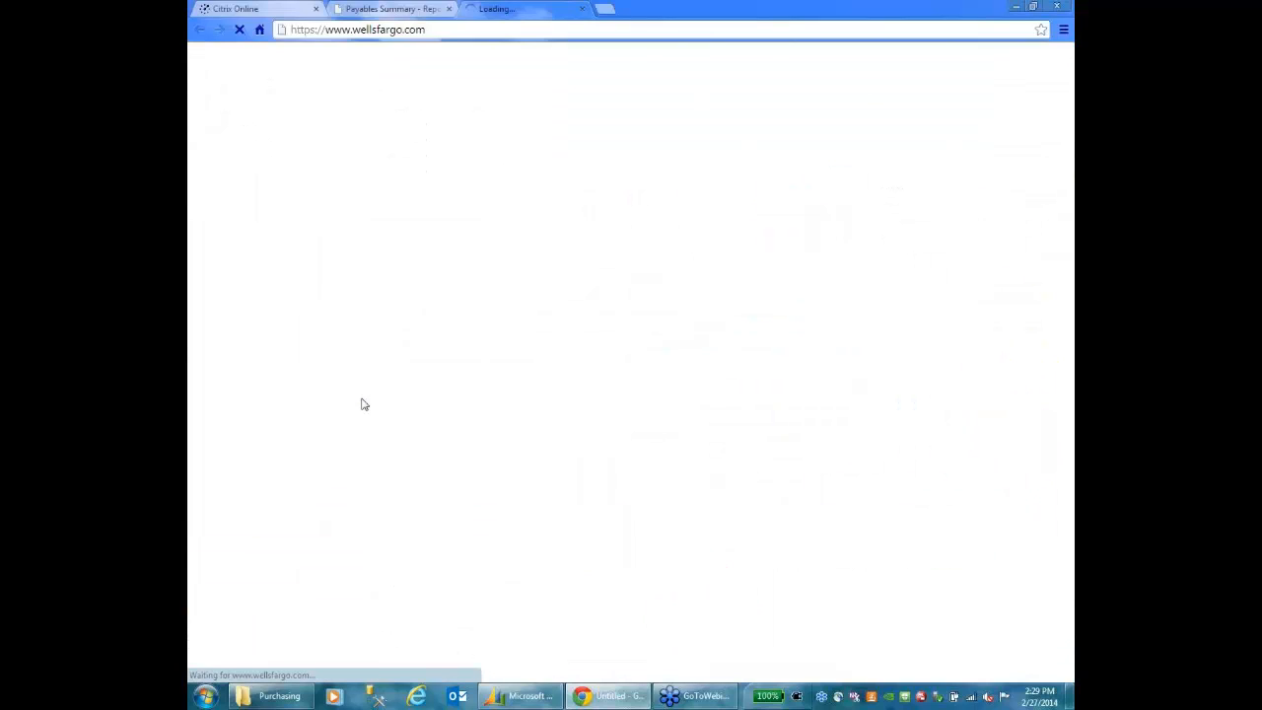
{"action": "left_click", "coordinate": [1016, 7]}
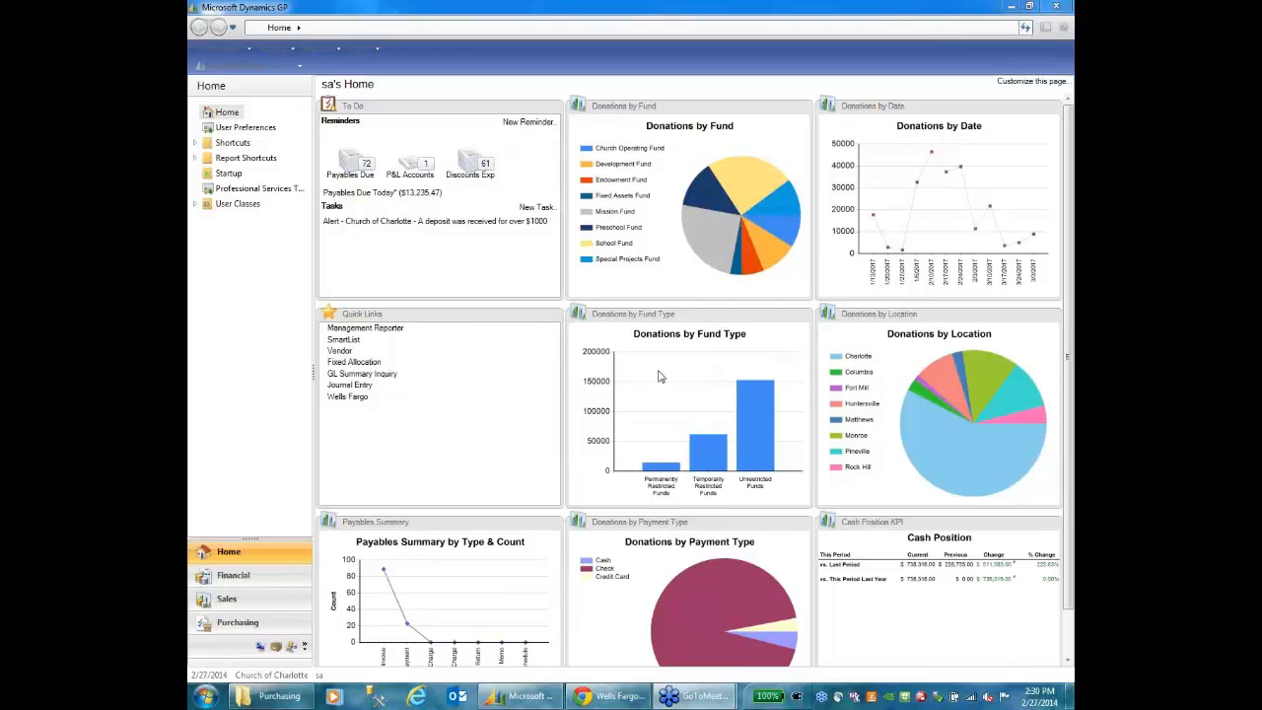
Switch to the PowerPoint slide show and advance to the Additional GP Modules slide
{"action": "key", "text": "alt+Tab"}
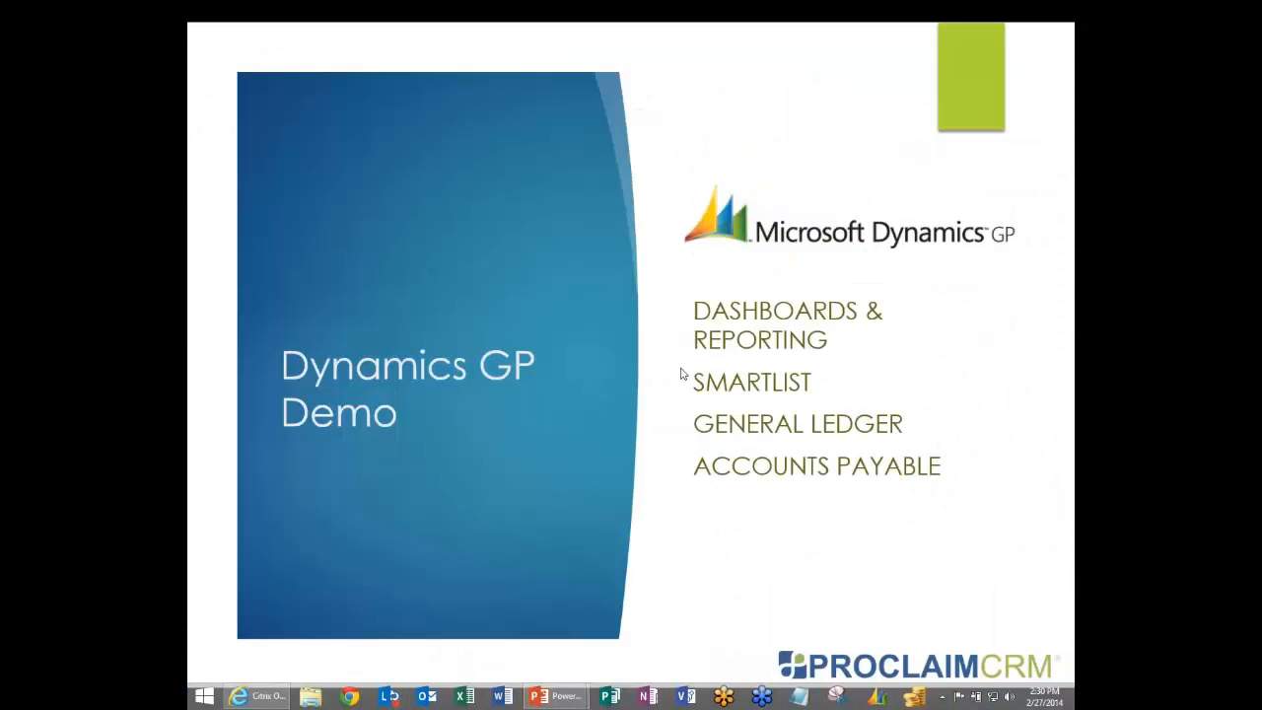
{"action": "left_click", "coordinate": [714, 512]}
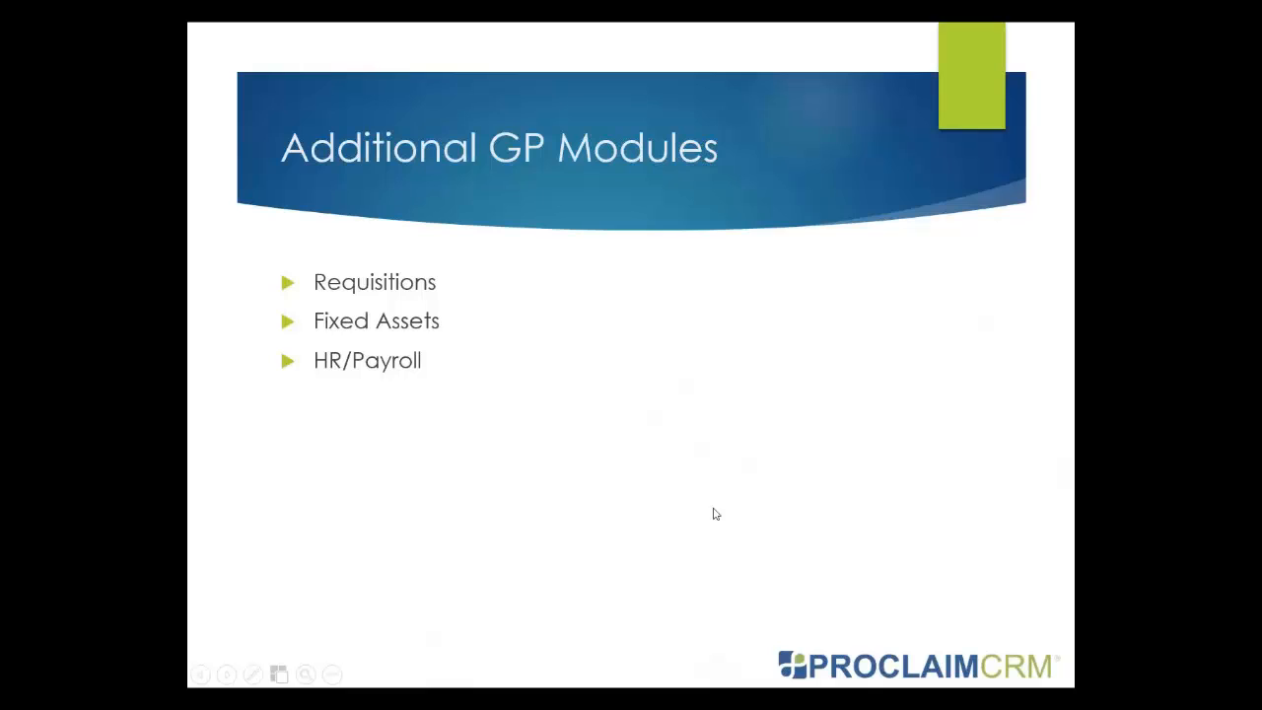
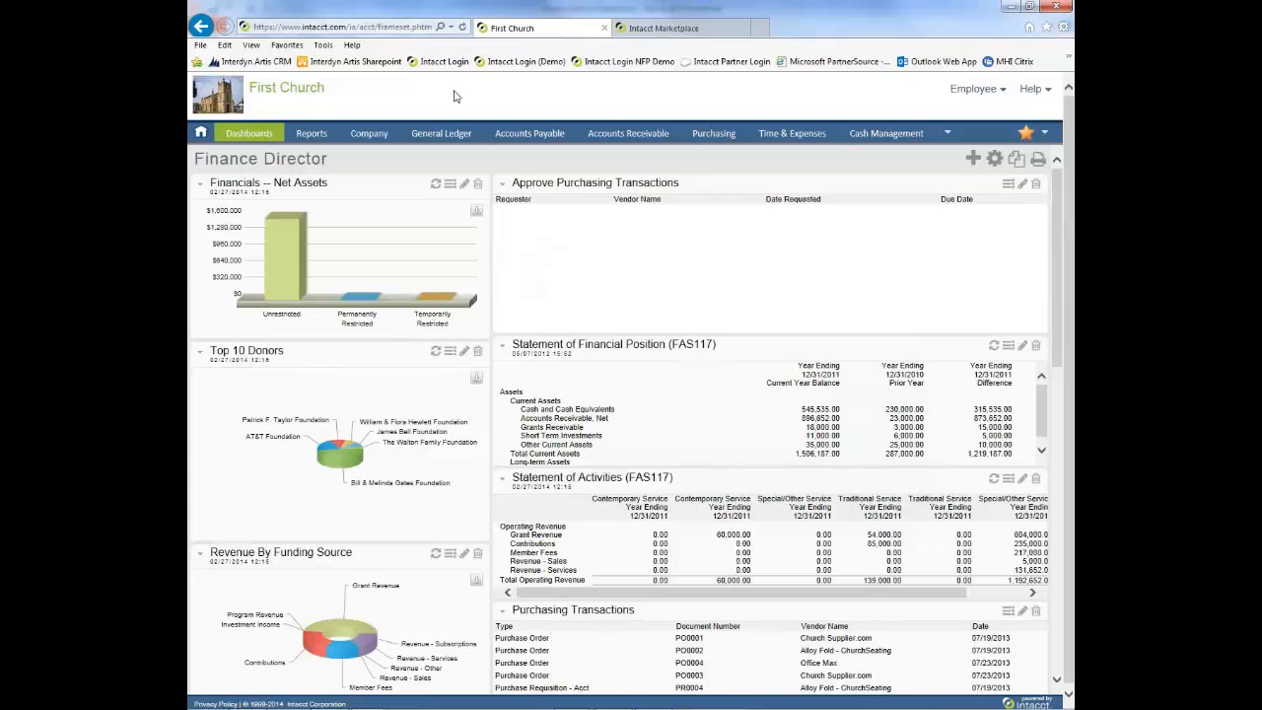
Display the company's Terminology setup list in Intacct
{"action": "left_click", "coordinate": [378, 135]}
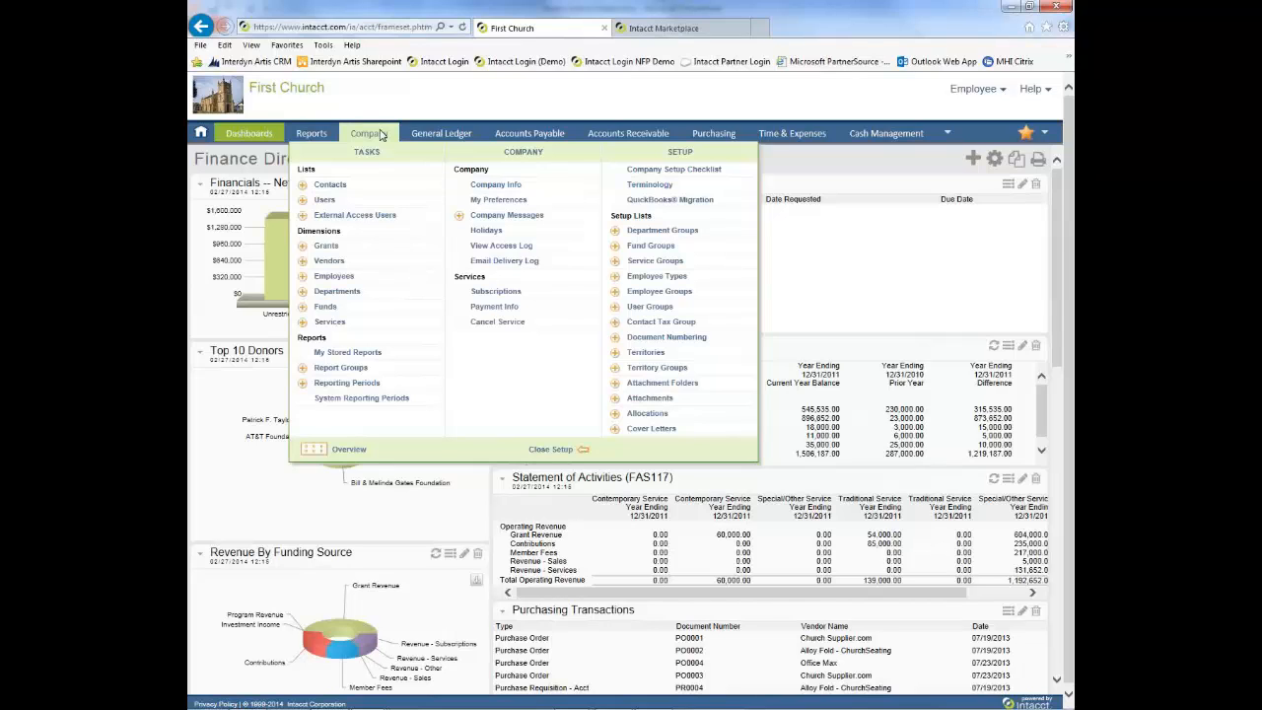
{"action": "left_click", "coordinate": [647, 185]}
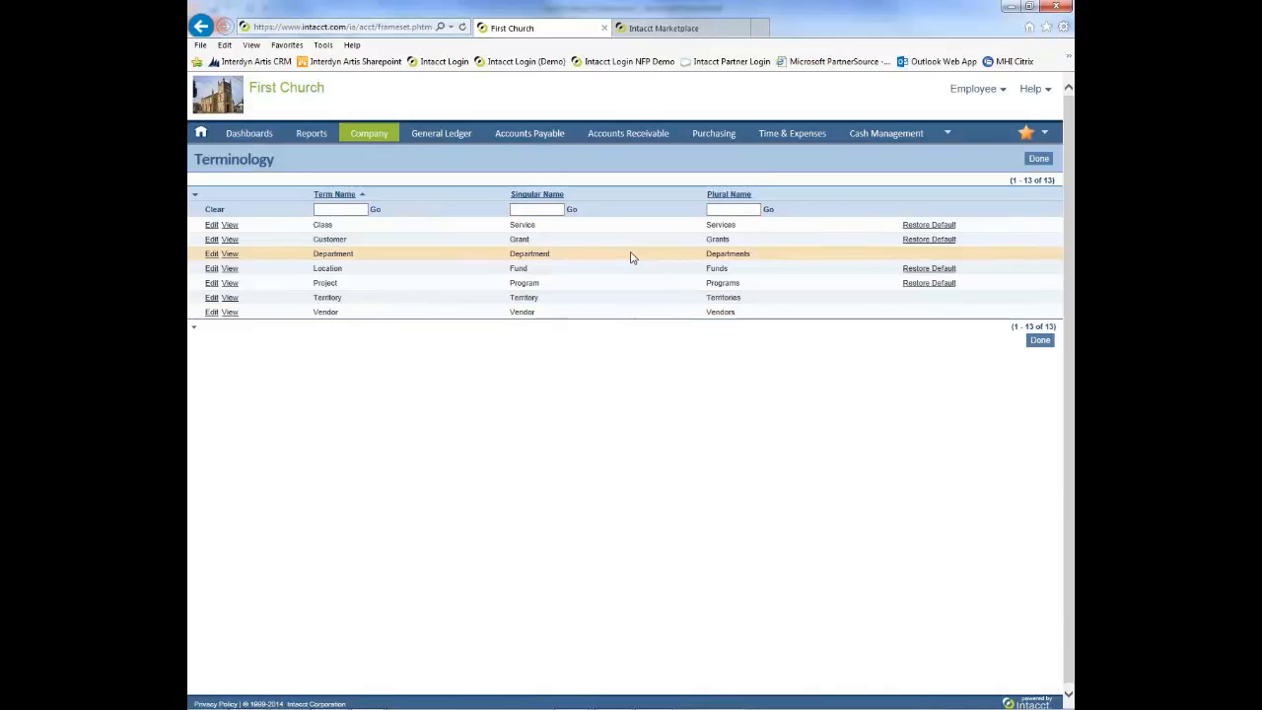
Start a new journal entry in the general ledger
{"action": "left_click", "coordinate": [457, 141]}
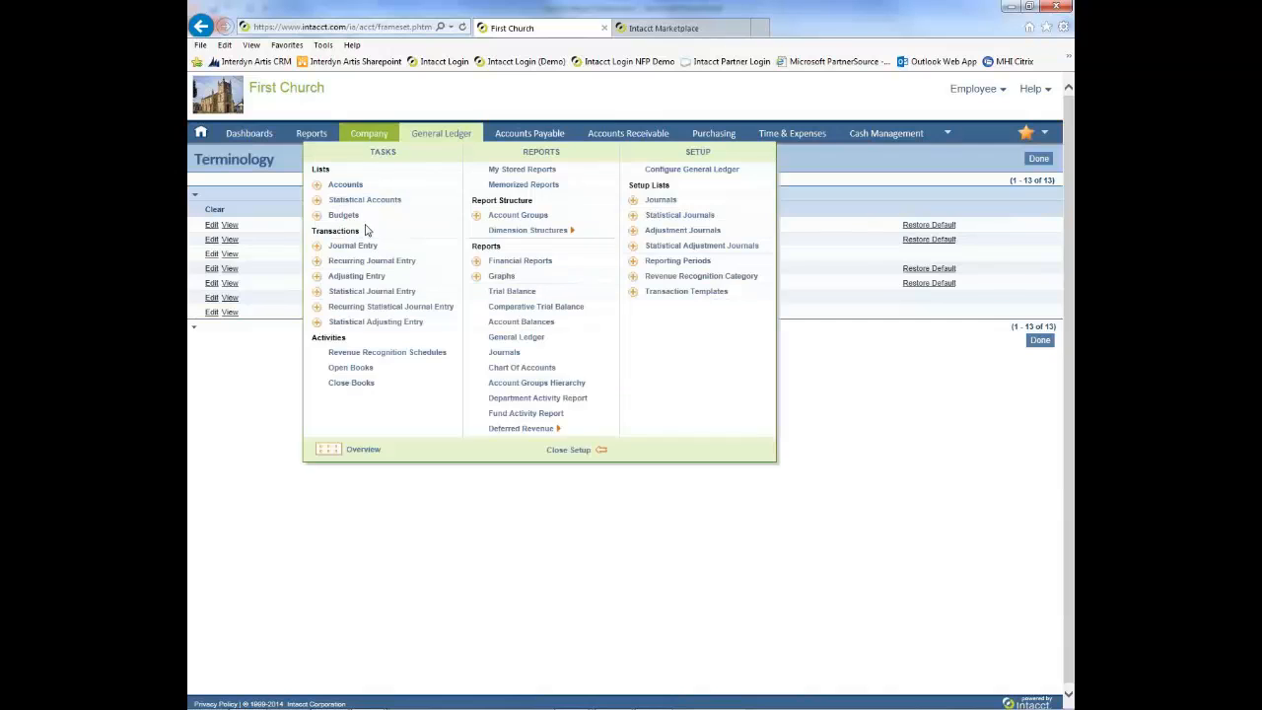
{"action": "left_click", "coordinate": [252, 135]}
{"action": "left_click", "coordinate": [441, 134]}
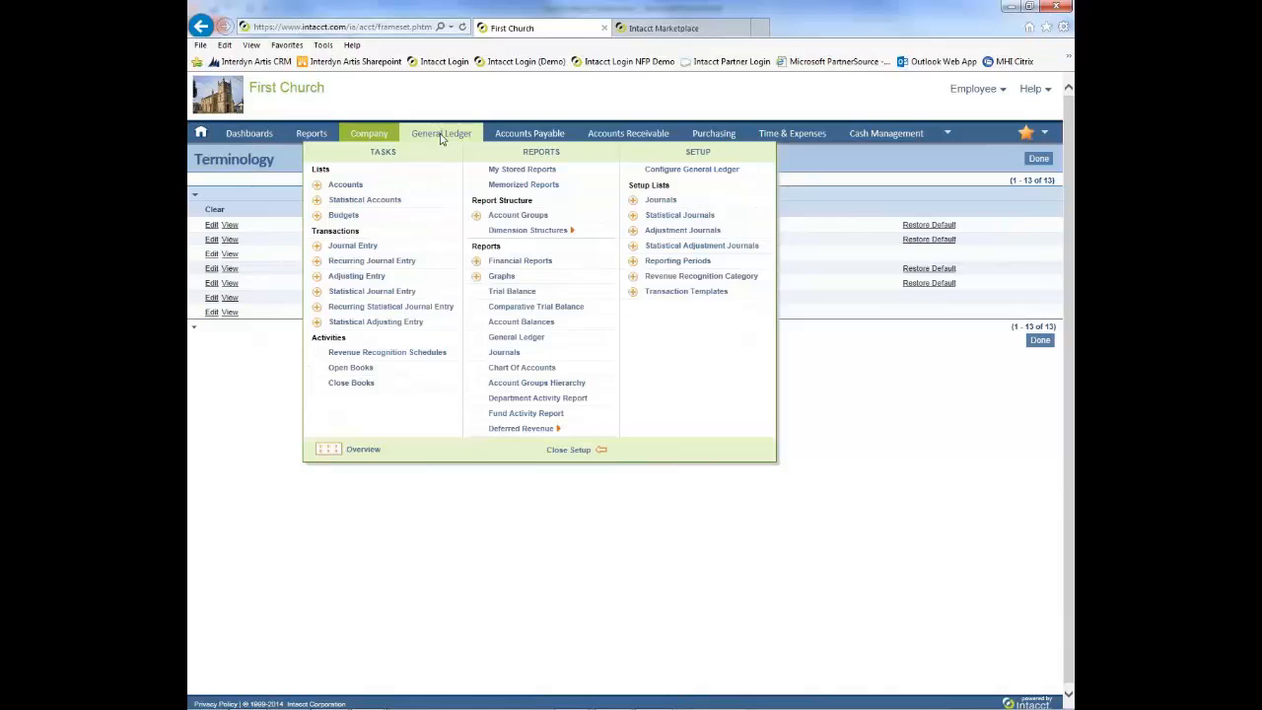
{"action": "left_click", "coordinate": [317, 246]}
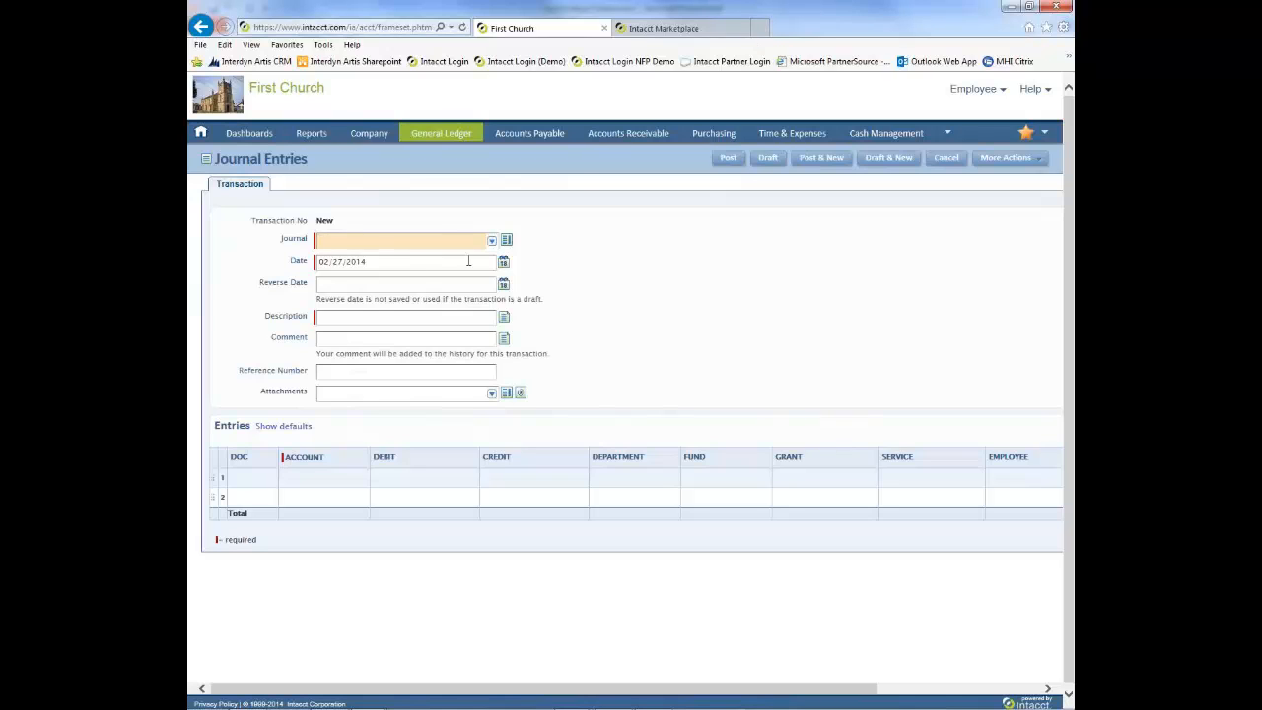
Assign the entry to the GJ--General Journal and enter "Desks" as its description
{"action": "left_click", "coordinate": [493, 243]}
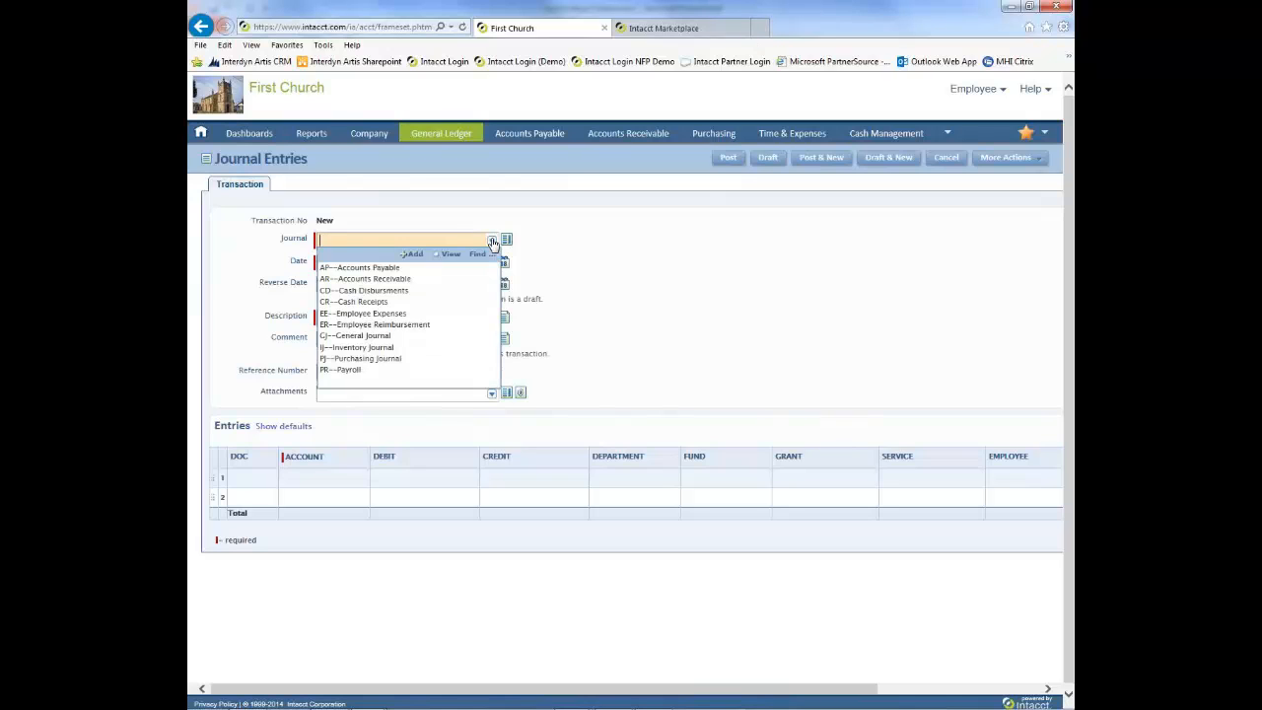
{"action": "left_click", "coordinate": [382, 336]}
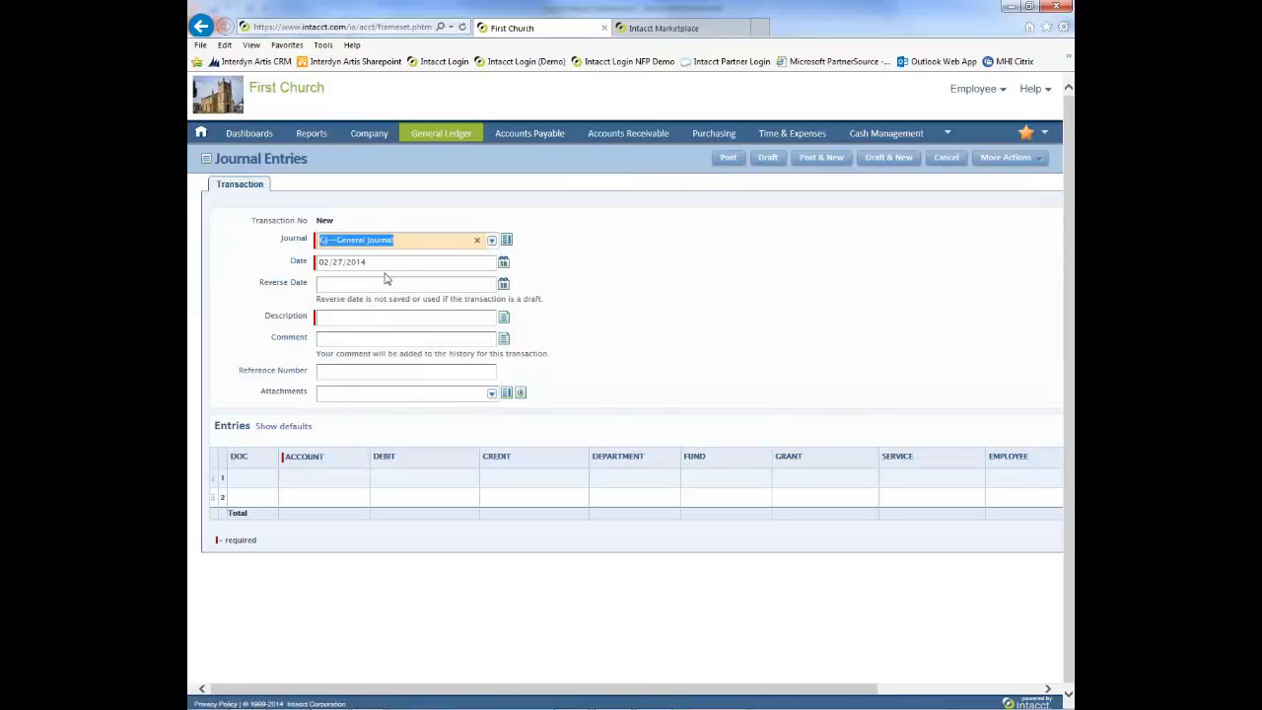
{"action": "left_click", "coordinate": [439, 318]}
{"action": "type", "text": "Desks"}
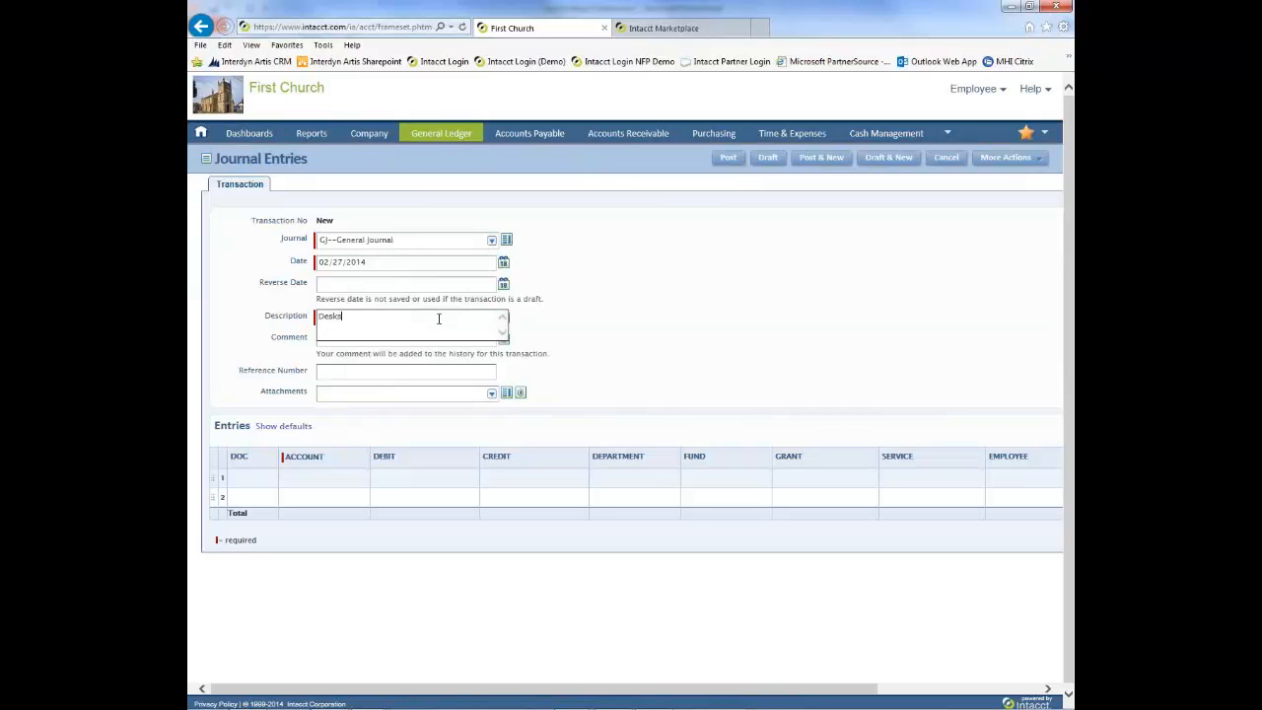
{"action": "key", "text": "Tab"}
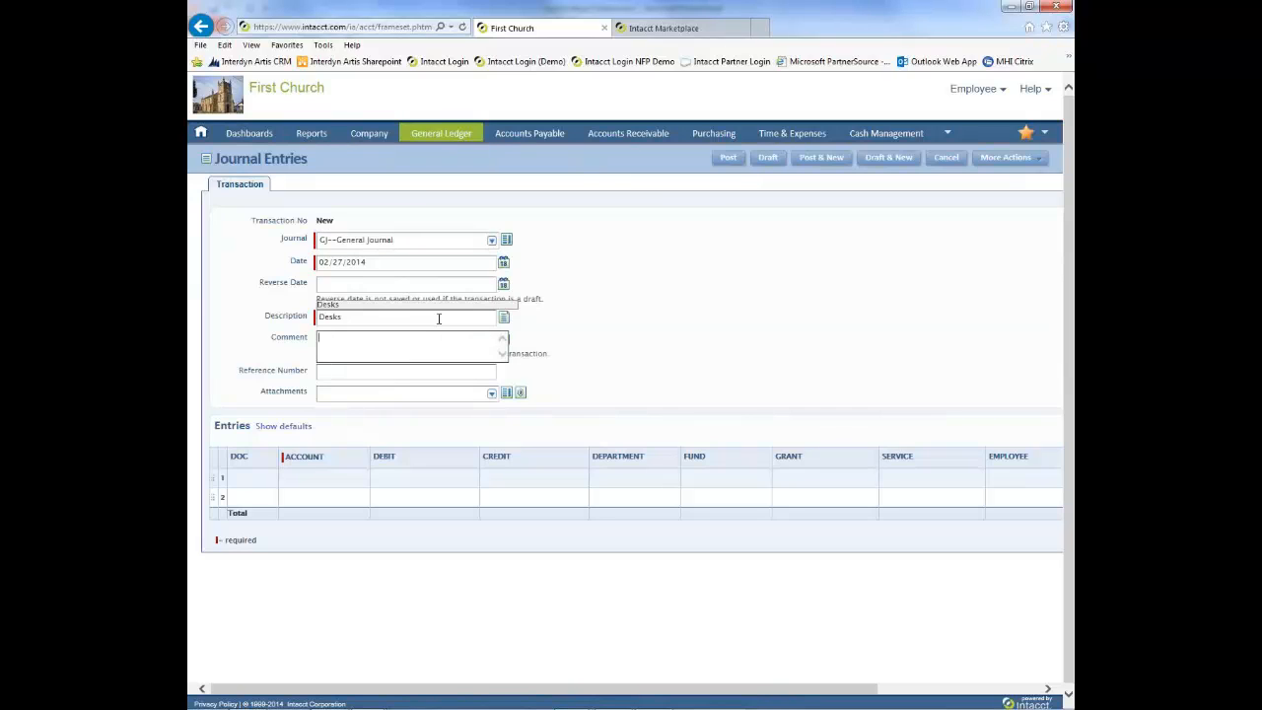
{"action": "key", "text": "Tab"}
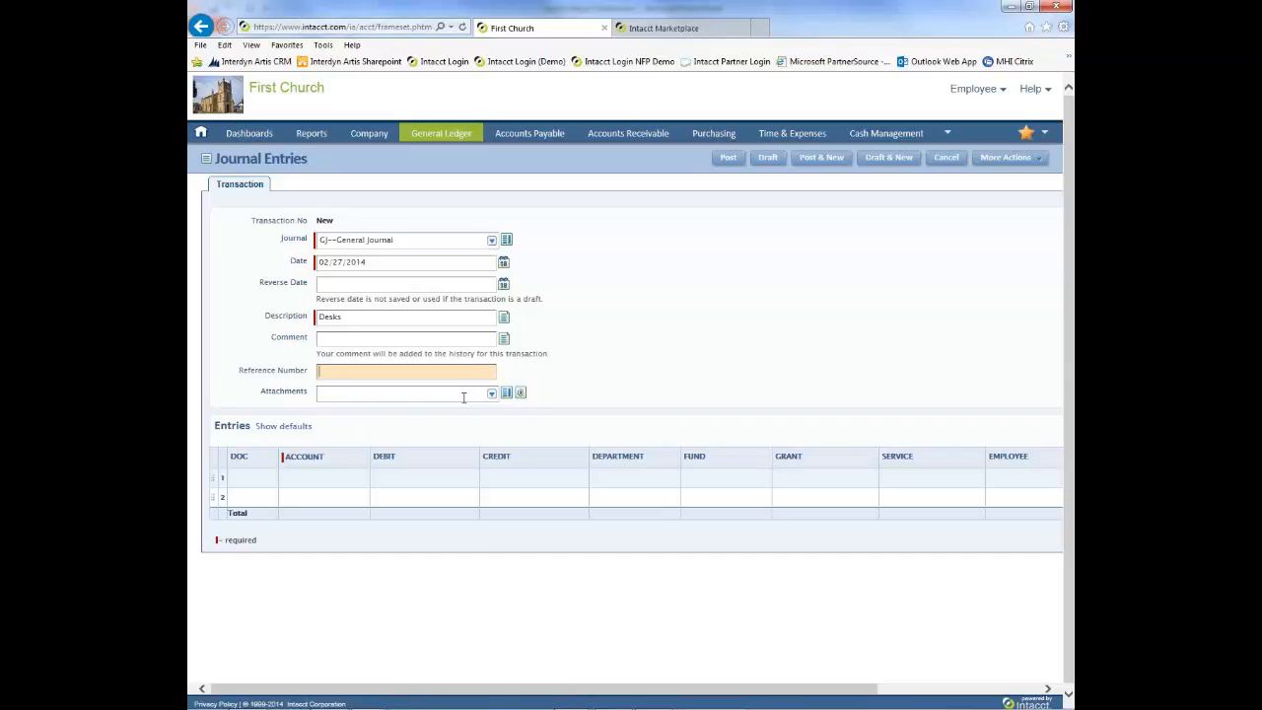
Enter account 6360--Facilities Expense with a debit of 100 on the first entry line
{"action": "left_click", "coordinate": [319, 481]}
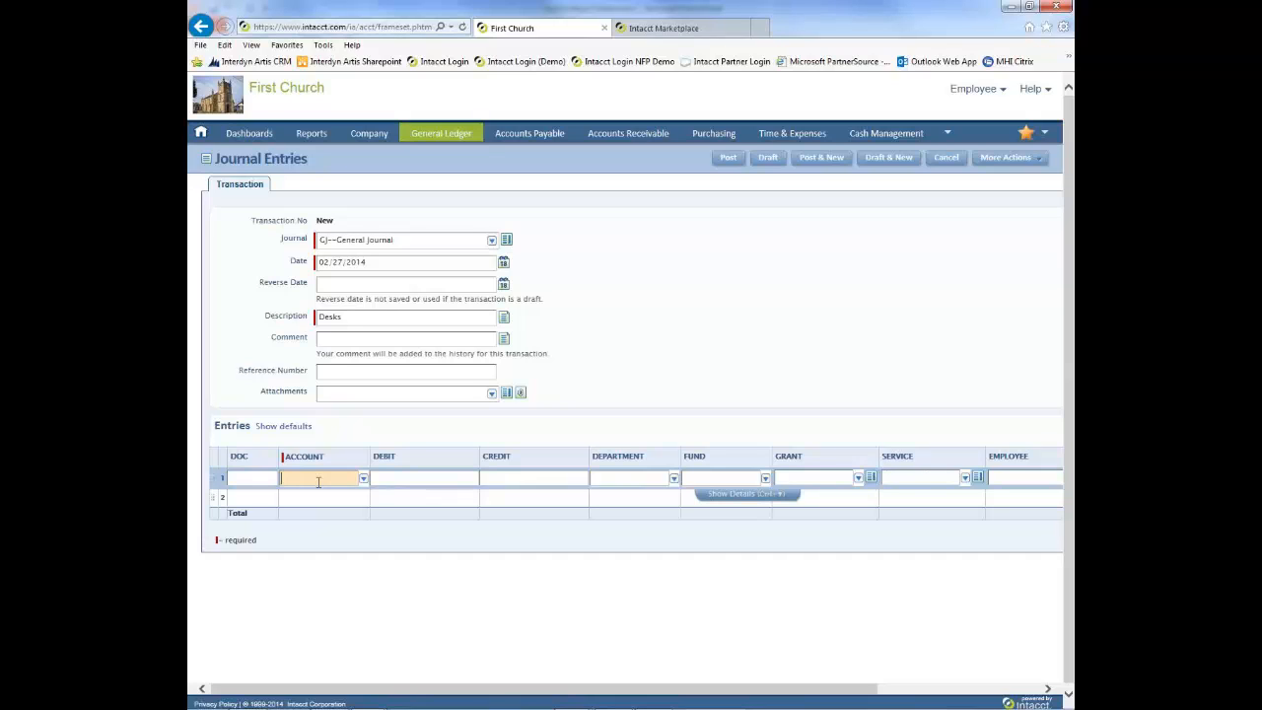
{"action": "type", "text": "63"}
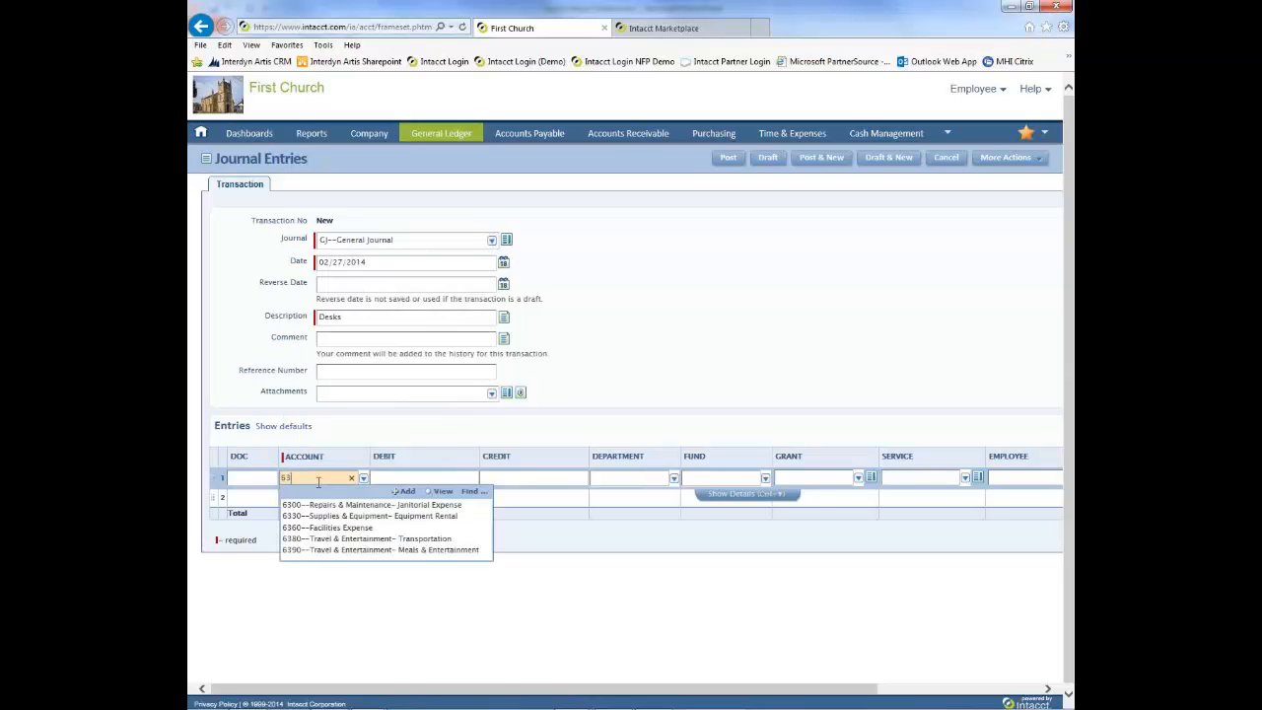
{"action": "key", "text": "BackSpace"}
{"action": "key", "text": "BackSpace"}
{"action": "type", "text": "fa"}
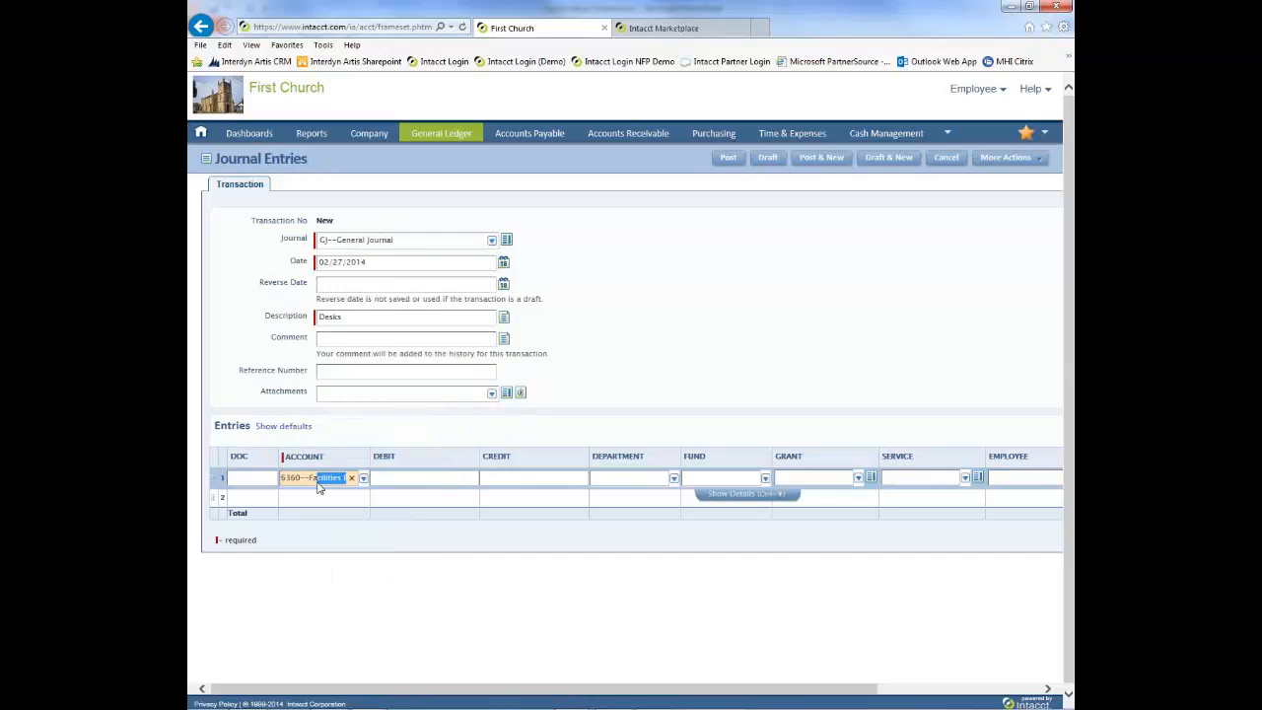
{"action": "key", "text": "Tab"}
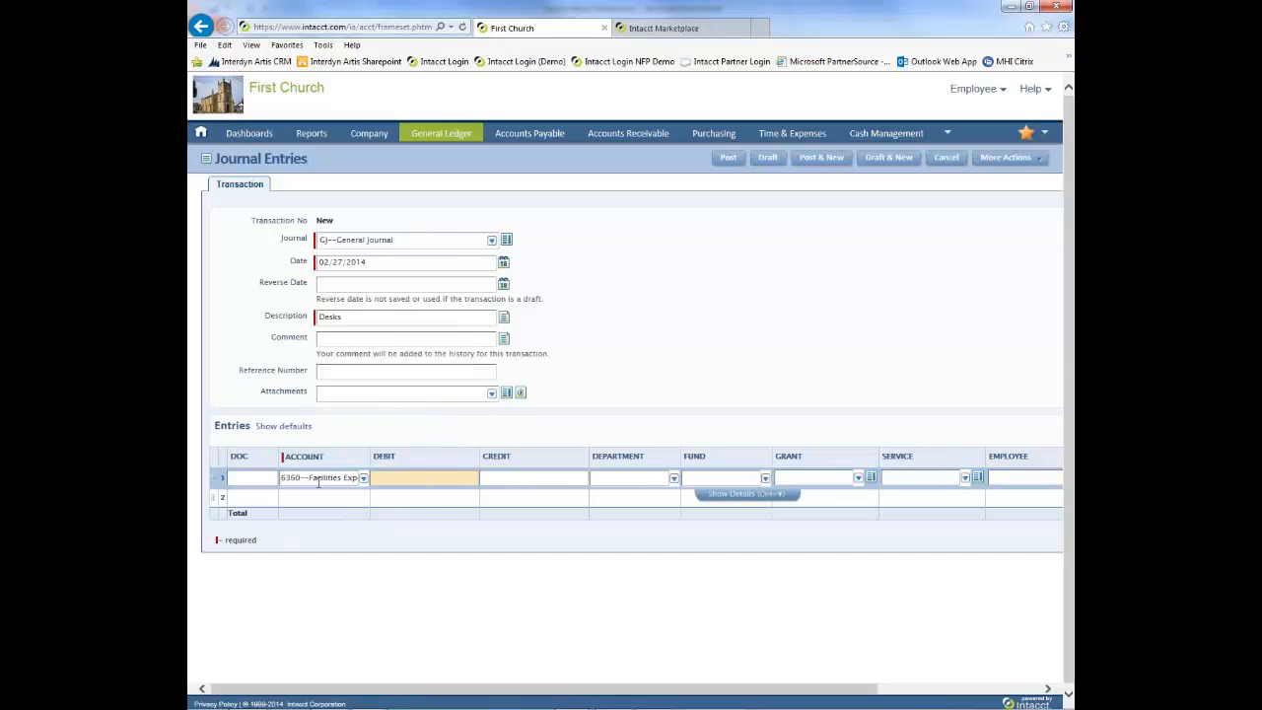
{"action": "type", "text": "100"}
{"action": "key", "text": "Tab"}
{"action": "key", "text": "Tab"}
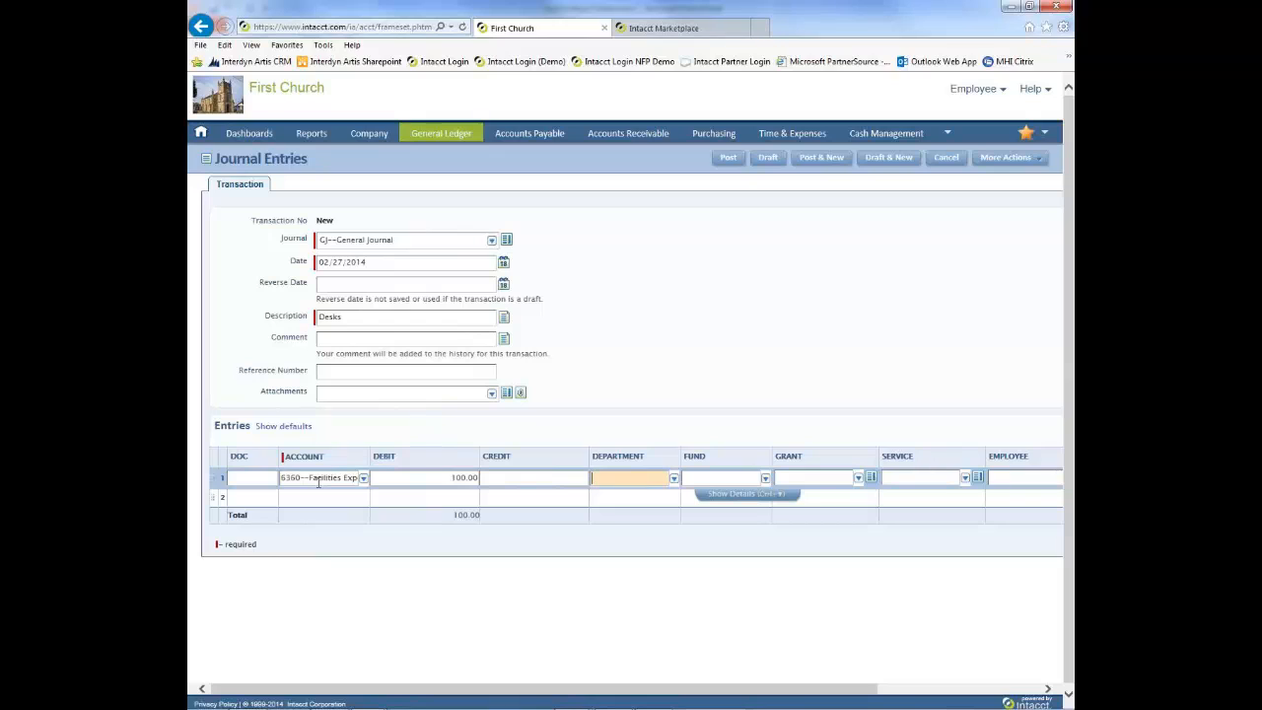
Assign the first entry line to department 500--Operations and fund 200--Fund B
{"action": "type", "text": "500--Operations"}
{"action": "key", "text": "Tab"}
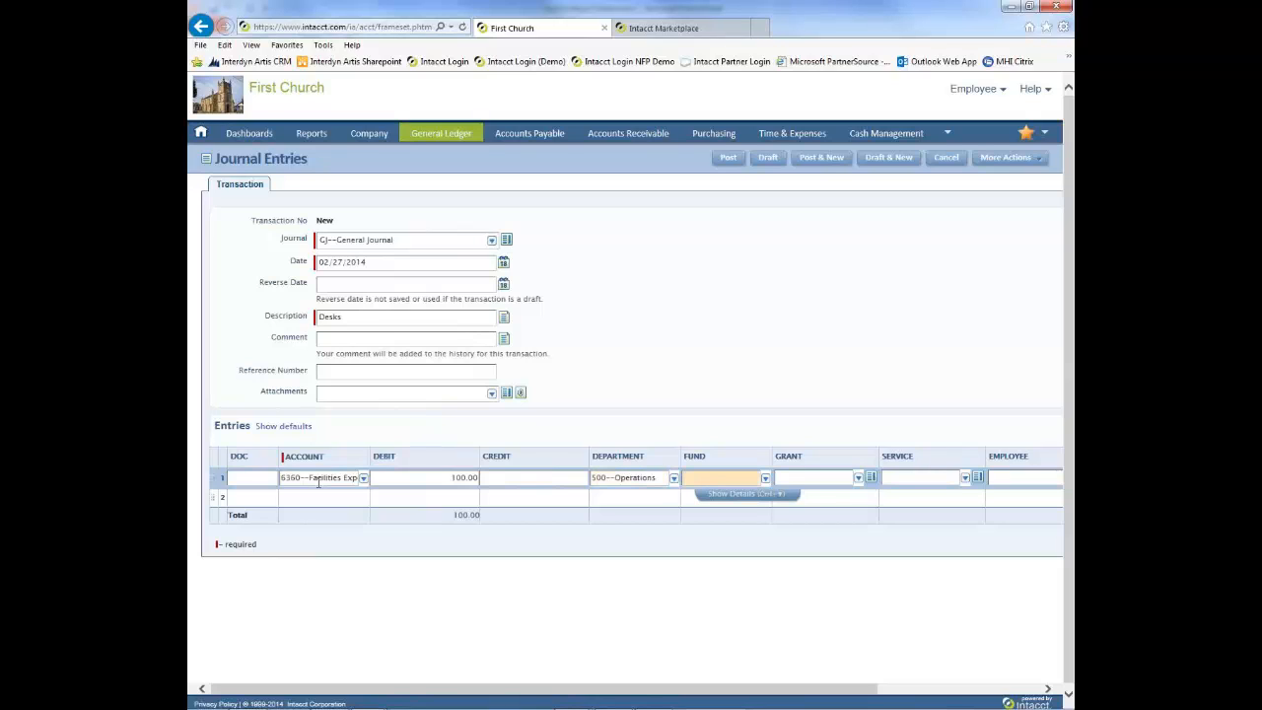
{"action": "type", "text": "200--Fund B"}
Edit the entries layout, moving the Program field from the line details into the table header after Service
{"action": "left_click", "coordinate": [1013, 162]}
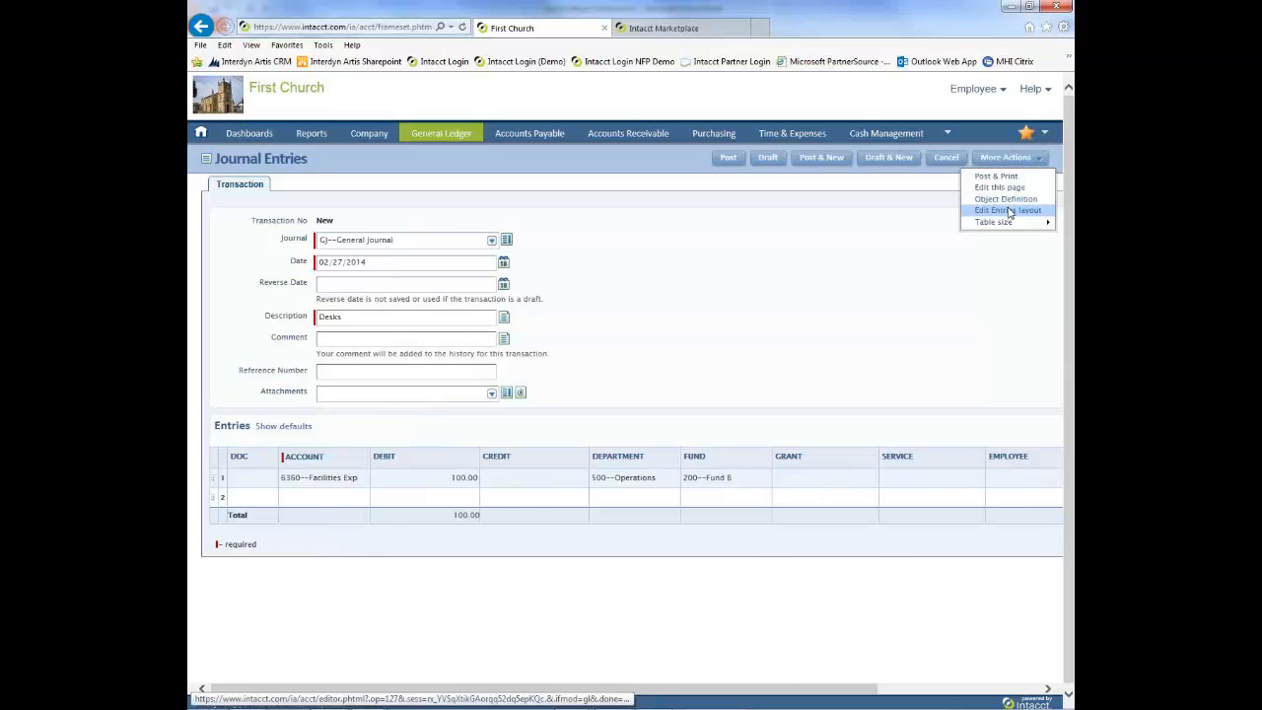
{"action": "left_click", "coordinate": [1008, 210]}
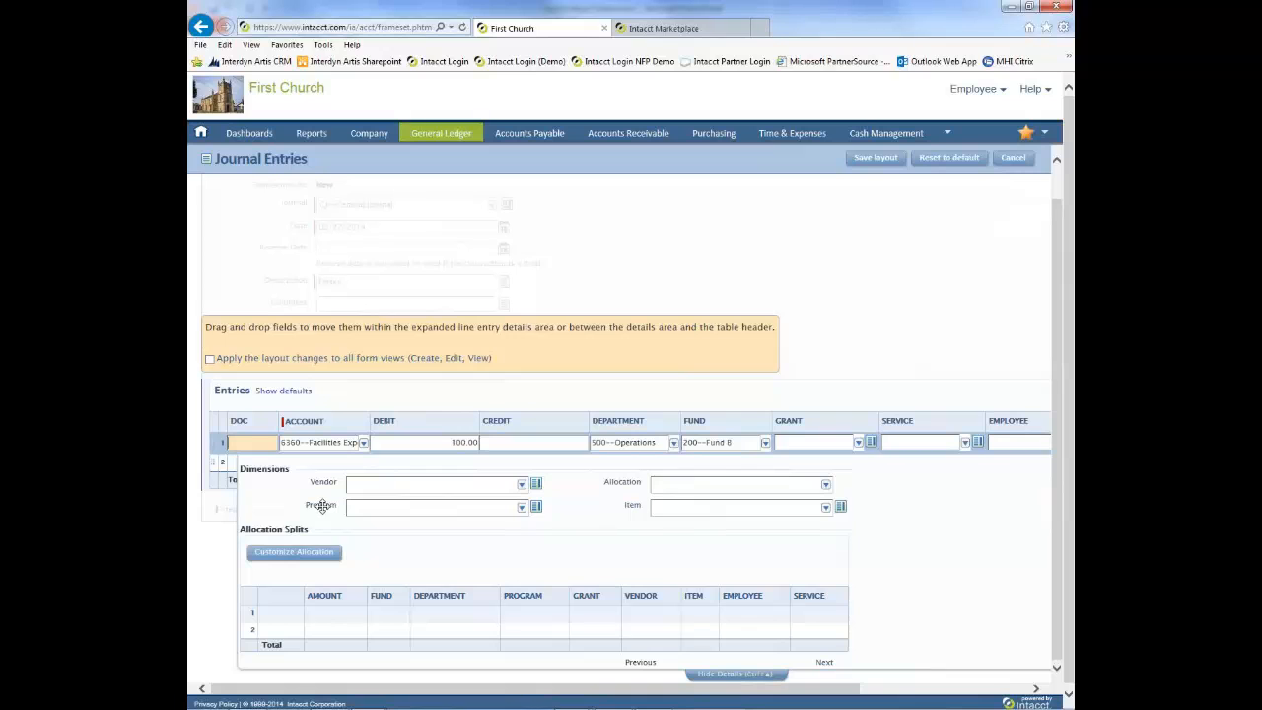
{"action": "left_click_drag", "start_coordinate": [322, 506], "coordinate": [1004, 425]}
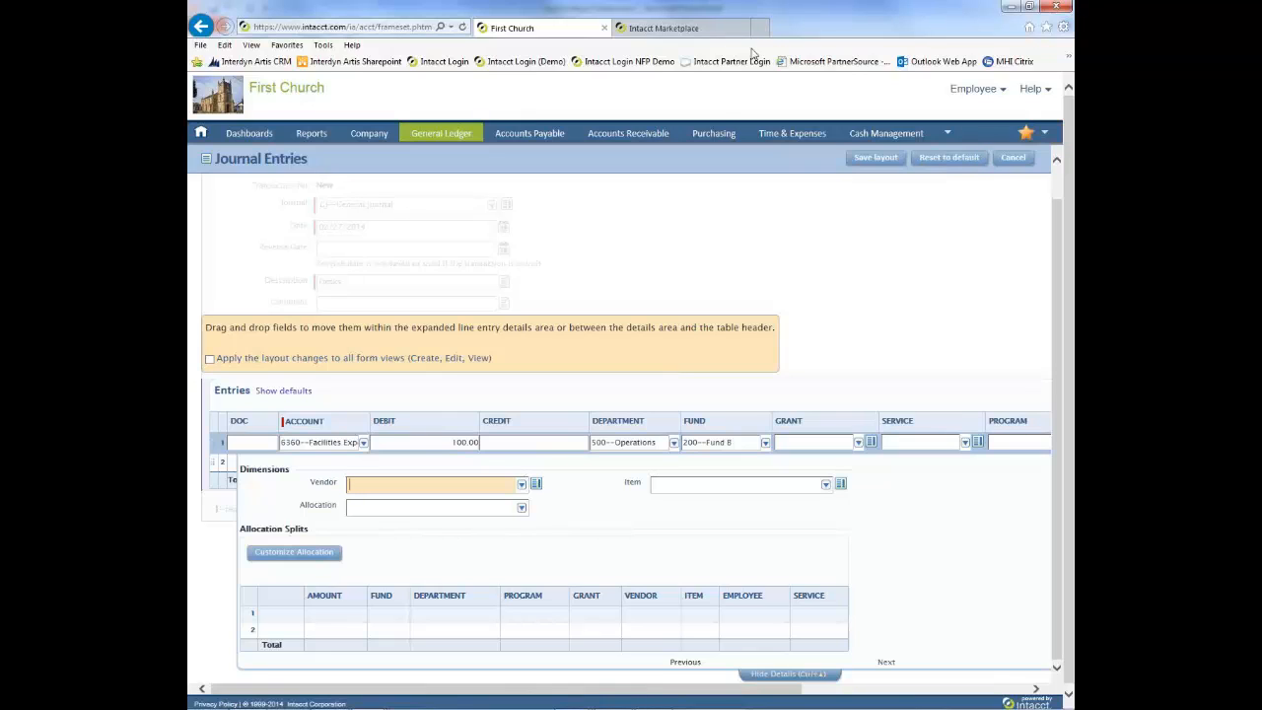
Leave the unsubmitted journal entry for the Purchasing overview and start a new Purchase Requisition - Oper
{"action": "left_click", "coordinate": [712, 135]}
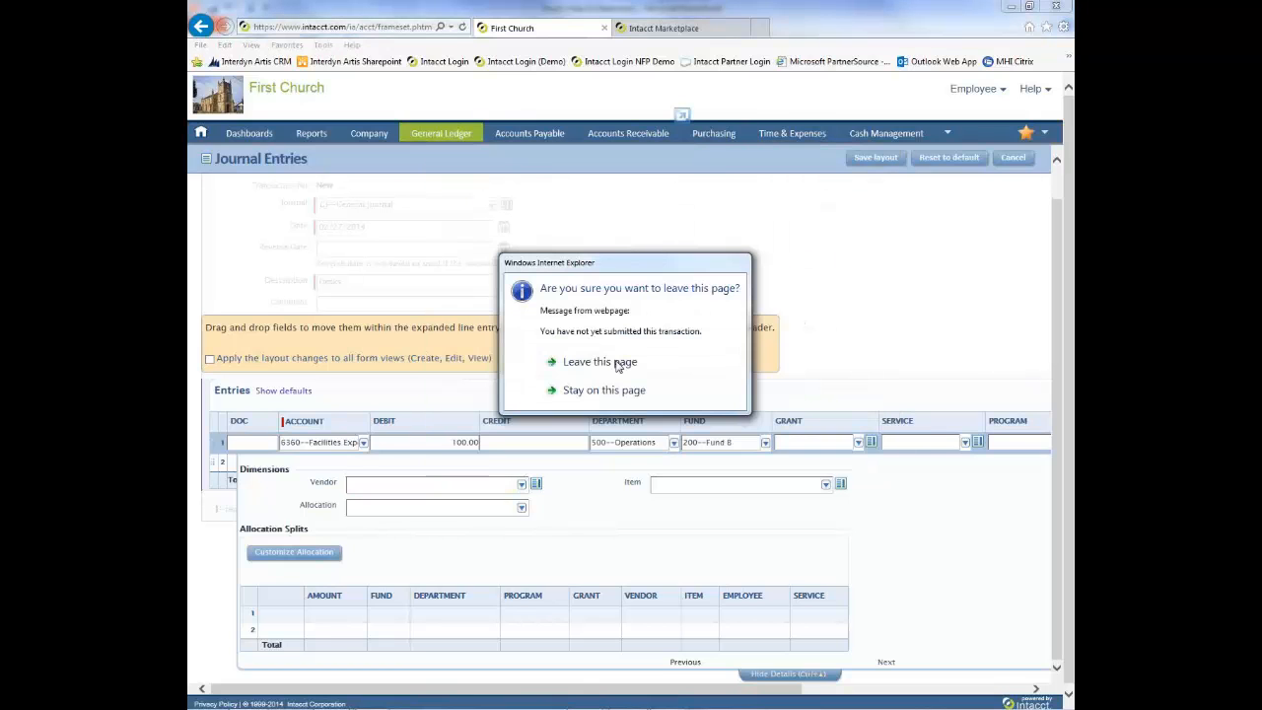
{"action": "left_click", "coordinate": [624, 362]}
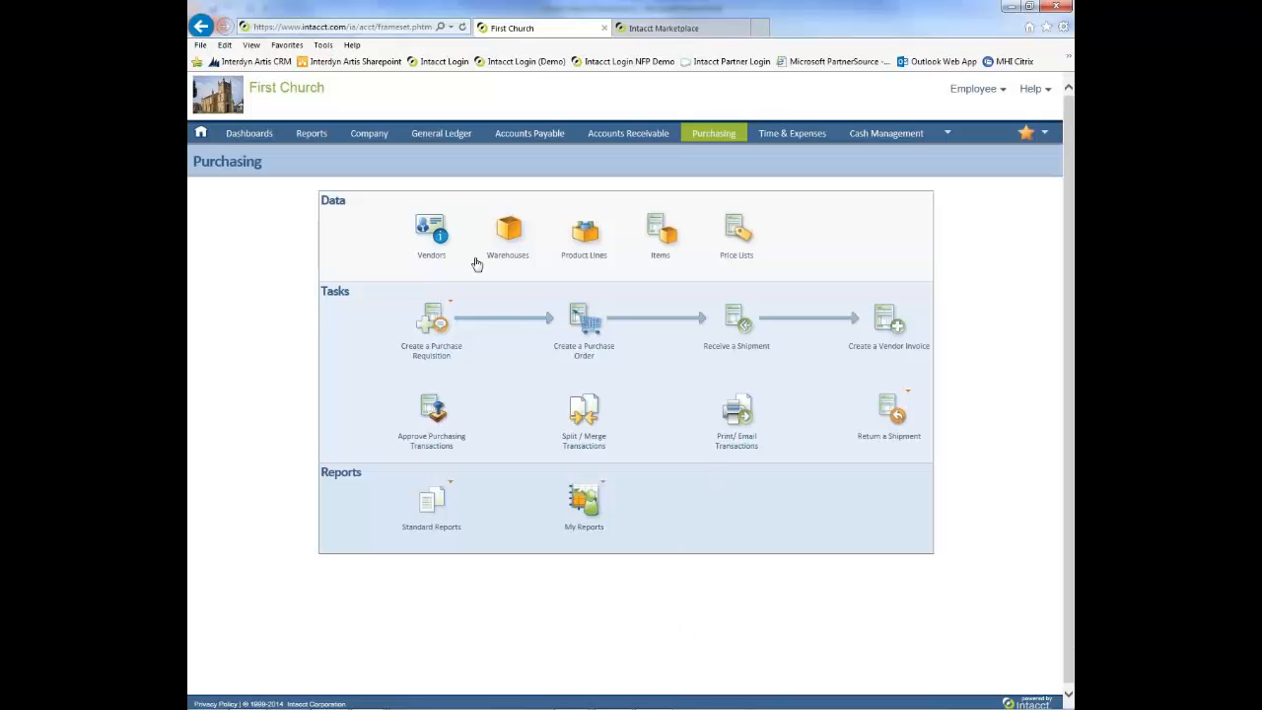
{"action": "mouse_move", "coordinate": [444, 332]}
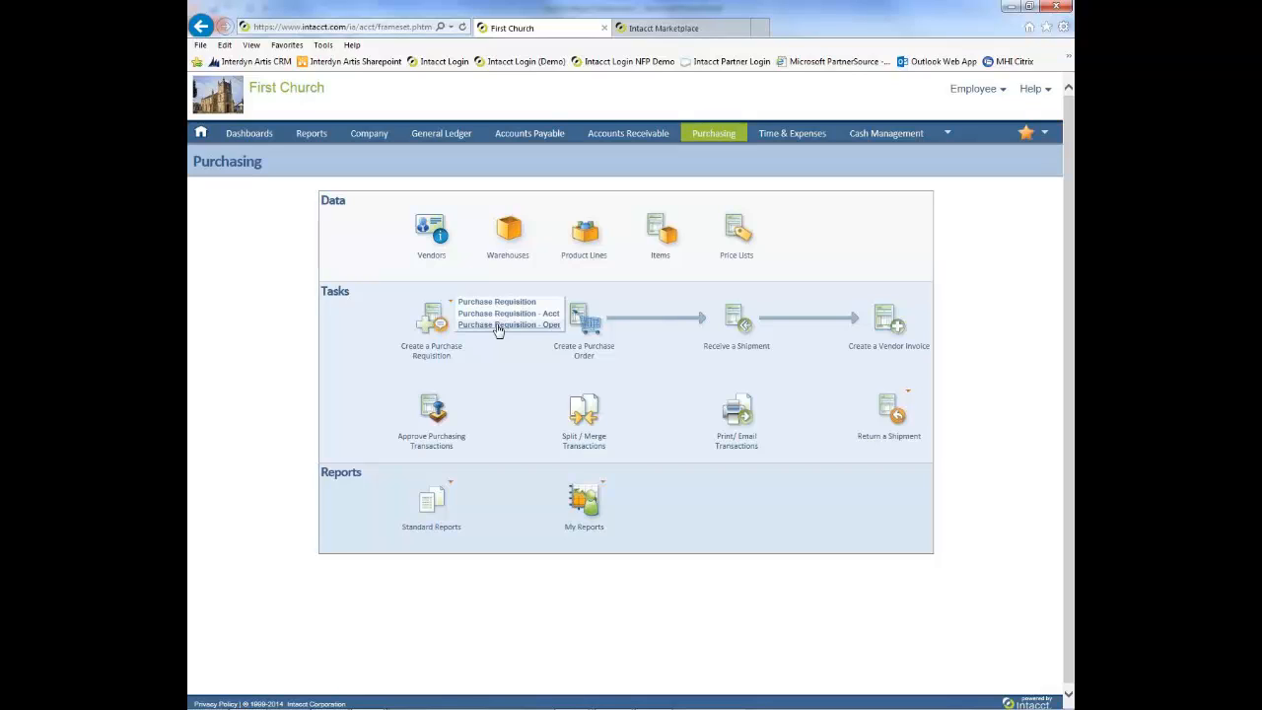
{"action": "left_click", "coordinate": [498, 326]}
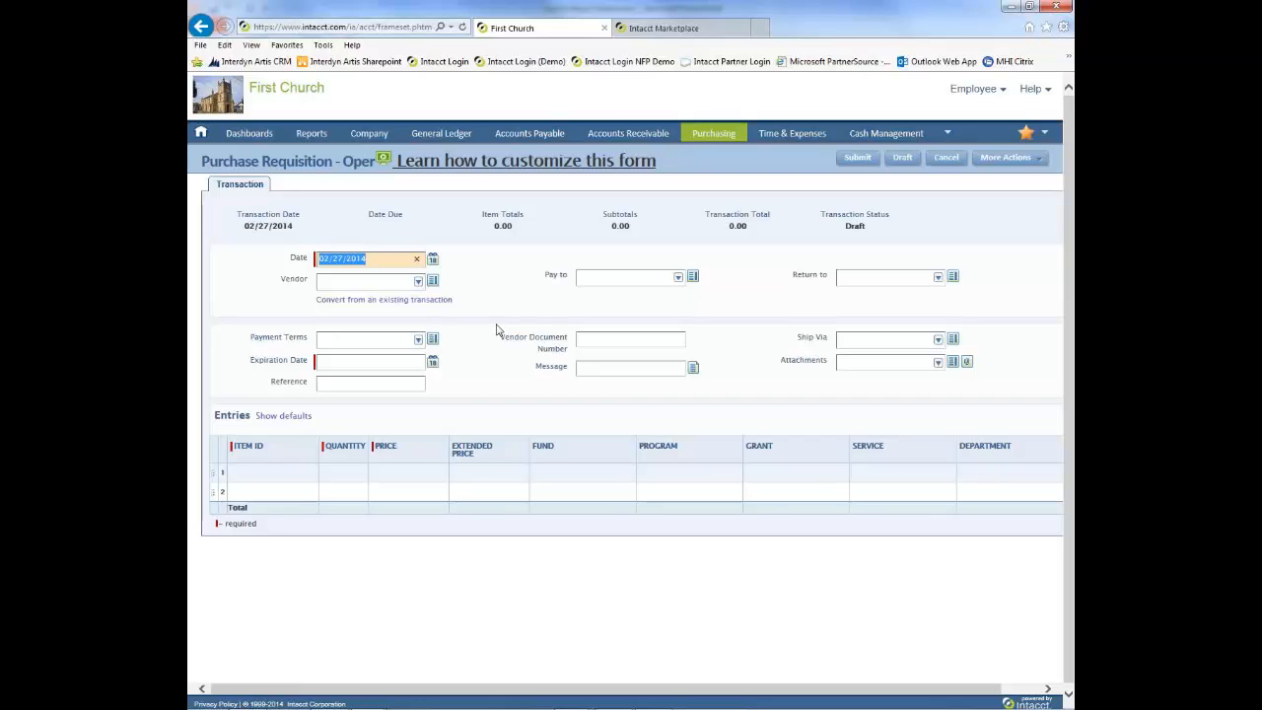
Set the requisition's vendor to VEN0001--Alloy Fold - ChurchSeating and its reference to New Desks
{"action": "key", "text": "Tab"}
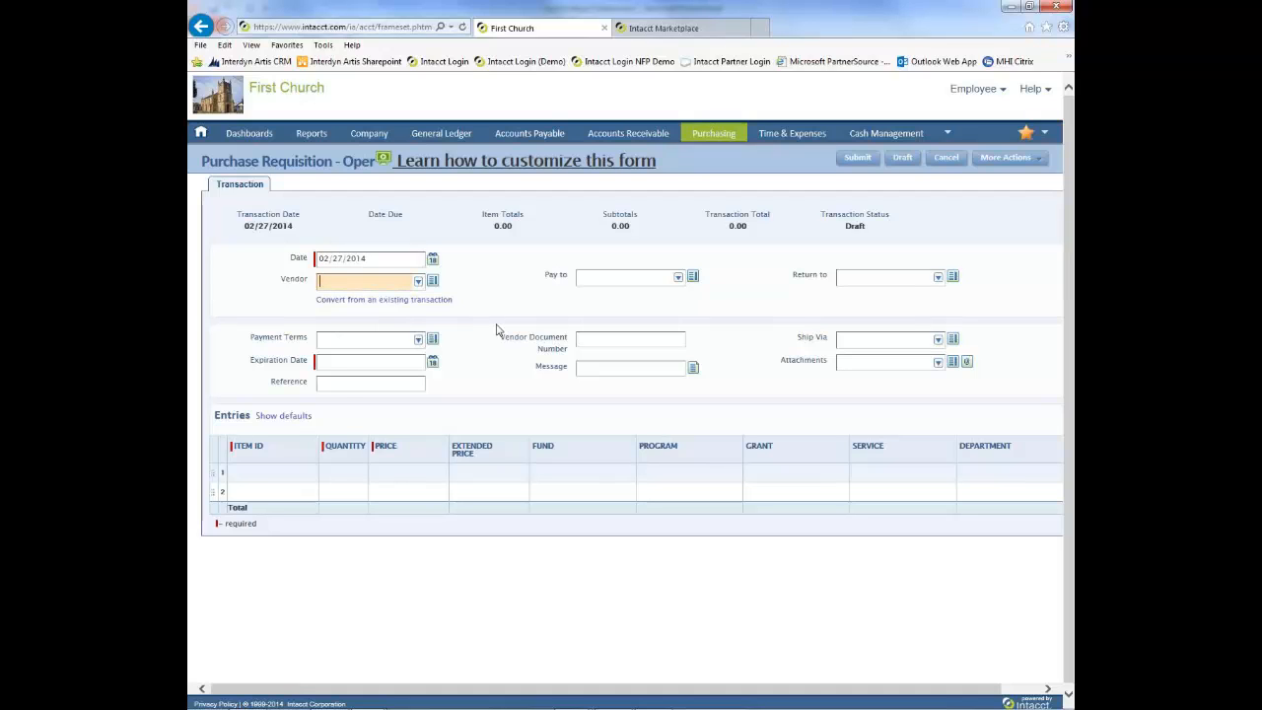
{"action": "key", "text": "alt+Down"}
{"action": "key", "text": "Down"}
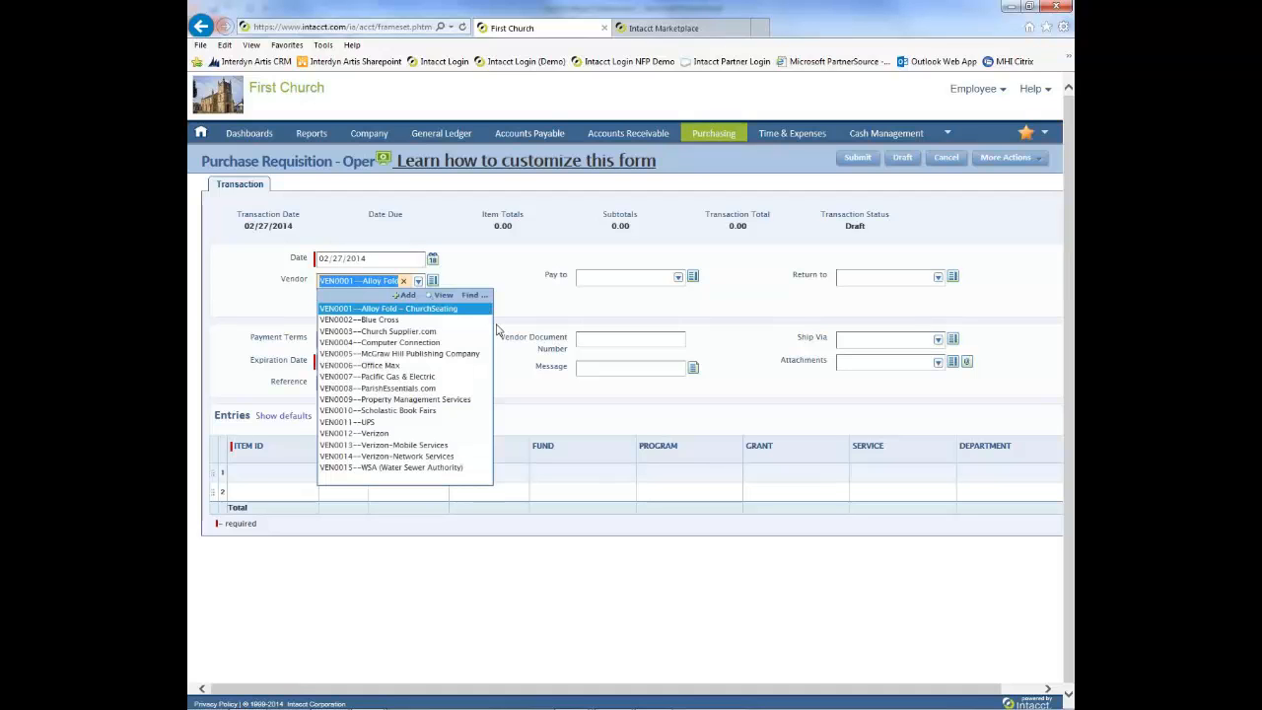
{"action": "key", "text": "Return"}
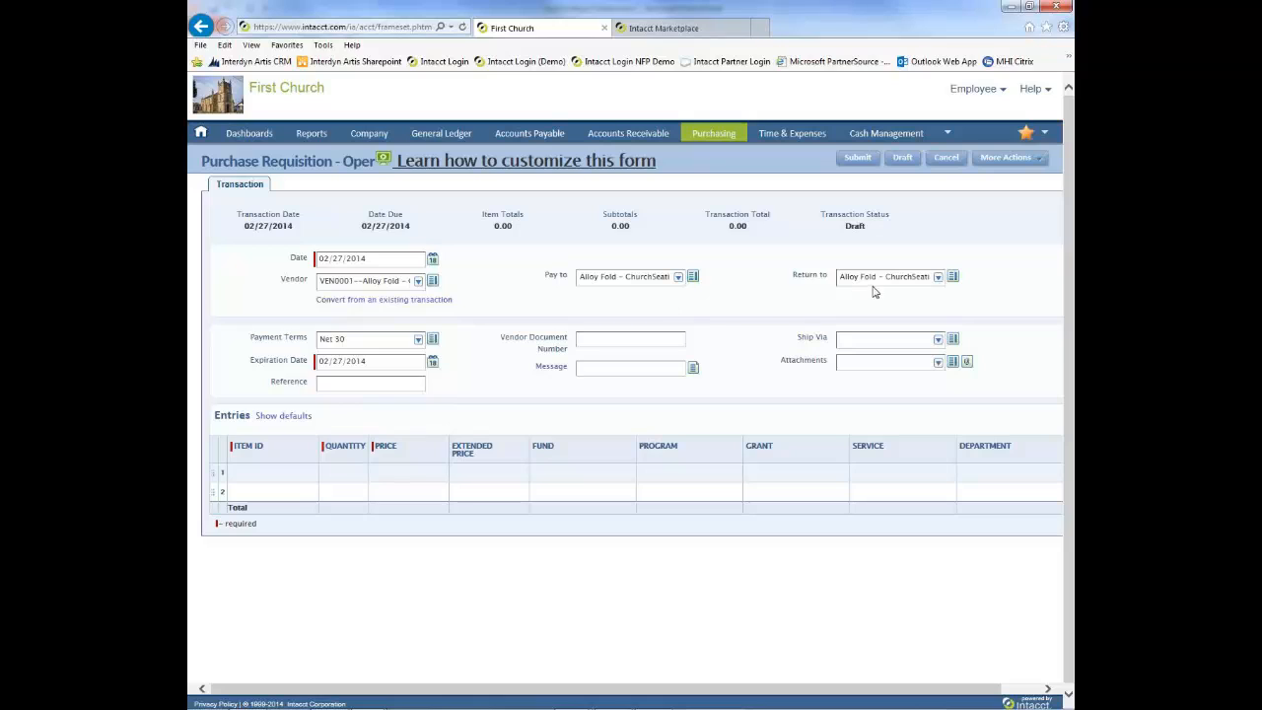
{"action": "left_click", "coordinate": [356, 383]}
{"action": "type", "text": "New Desks"}
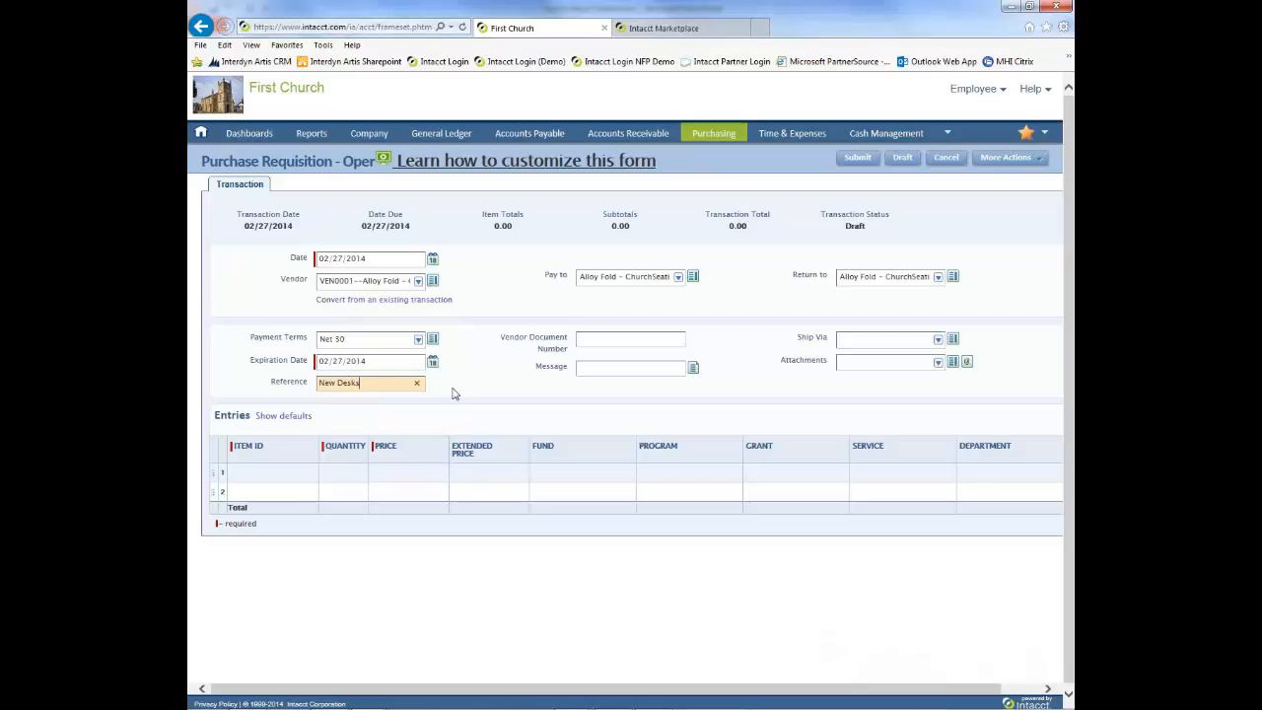
{"action": "key", "text": "Tab"}
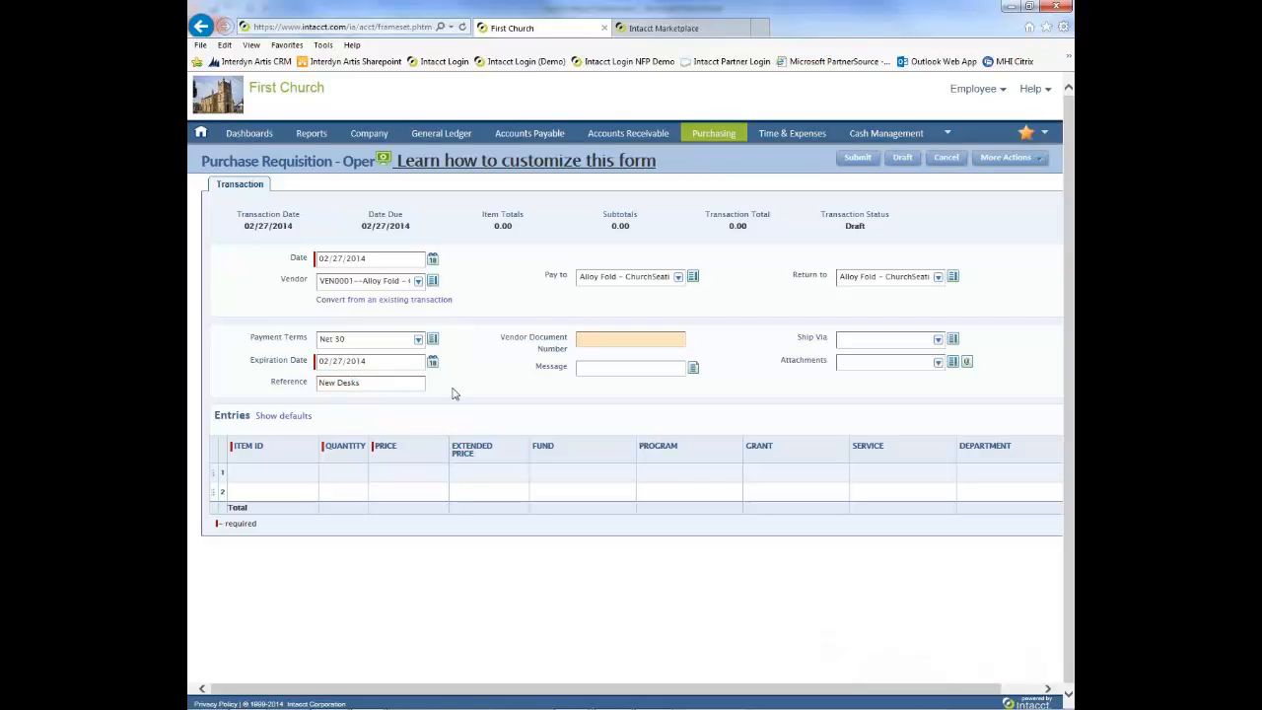
Write the requisition message, addressing the approver by first name and continuing "Here are the desks we discussed"
{"action": "key", "text": "Tab"}
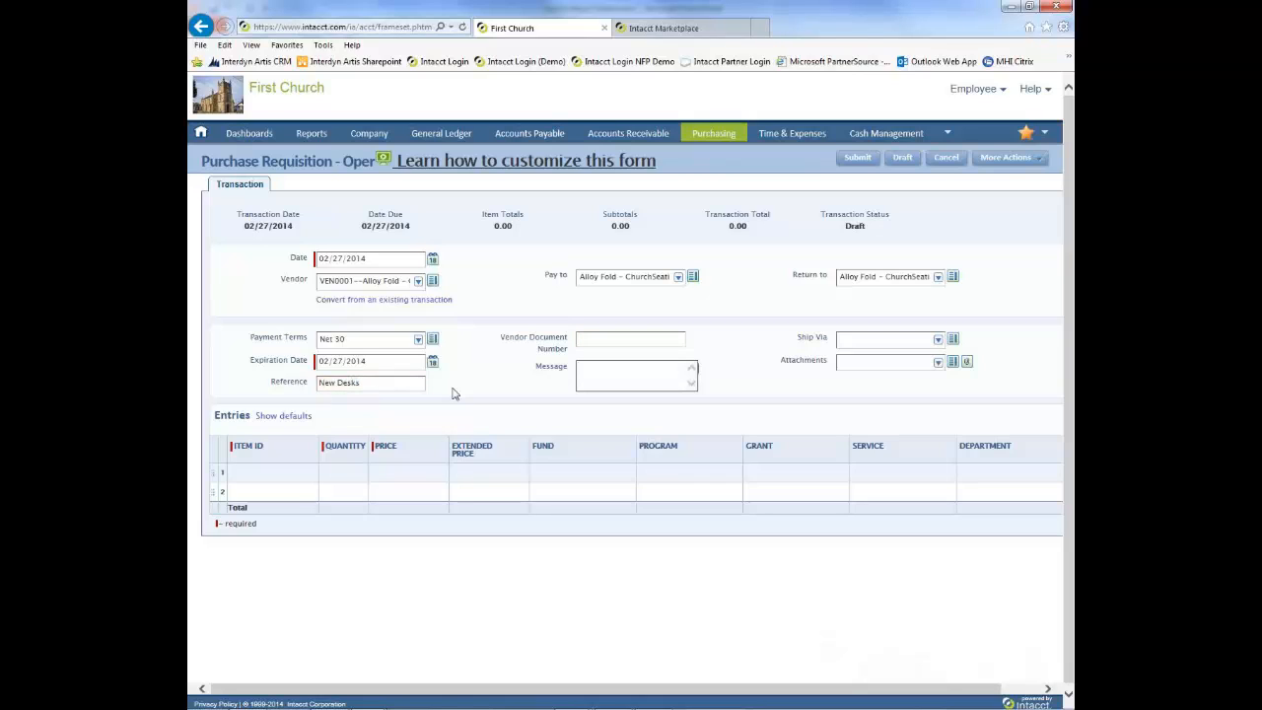
{"action": "type", "text": "Karla,"}
{"action": "type", "text": " Here are the"}
{"action": "type", "text": " desks "}
{"action": "type", "text": "we discussed"}
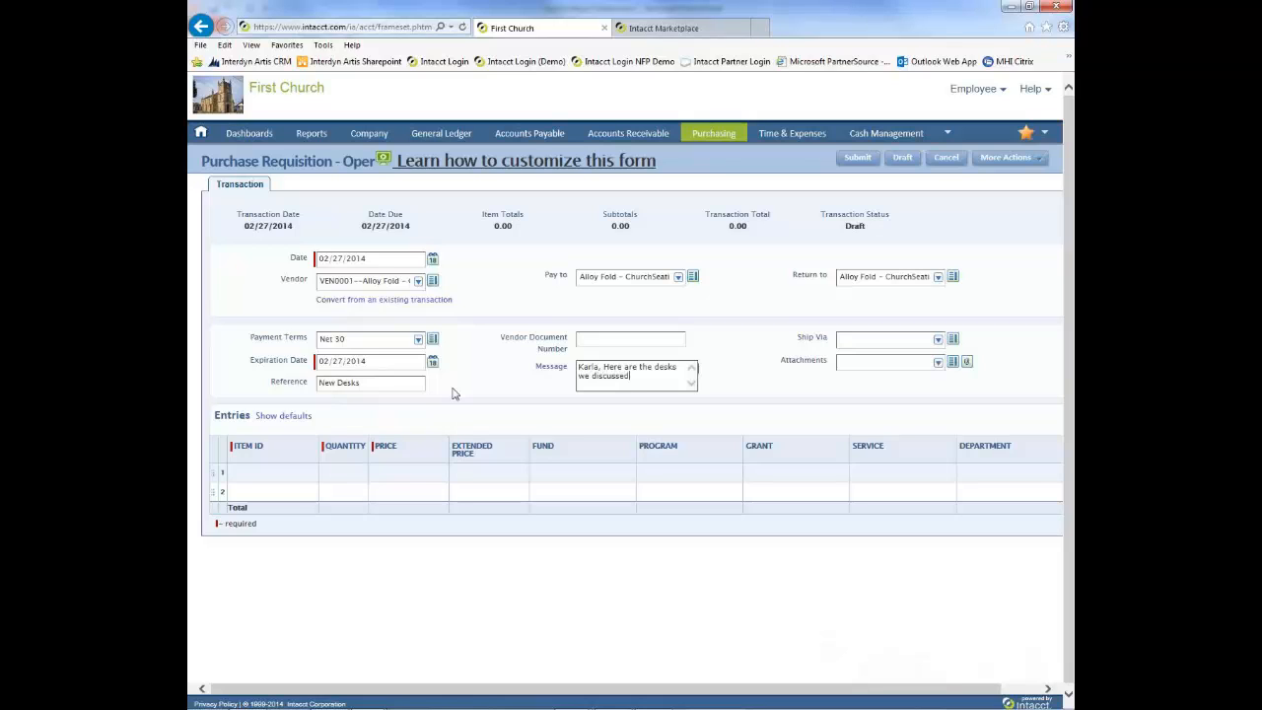
Attach the existing Classroom Chairs attachment to the requisition
{"action": "key", "text": "Tab"}
{"action": "key", "text": "Tab"}
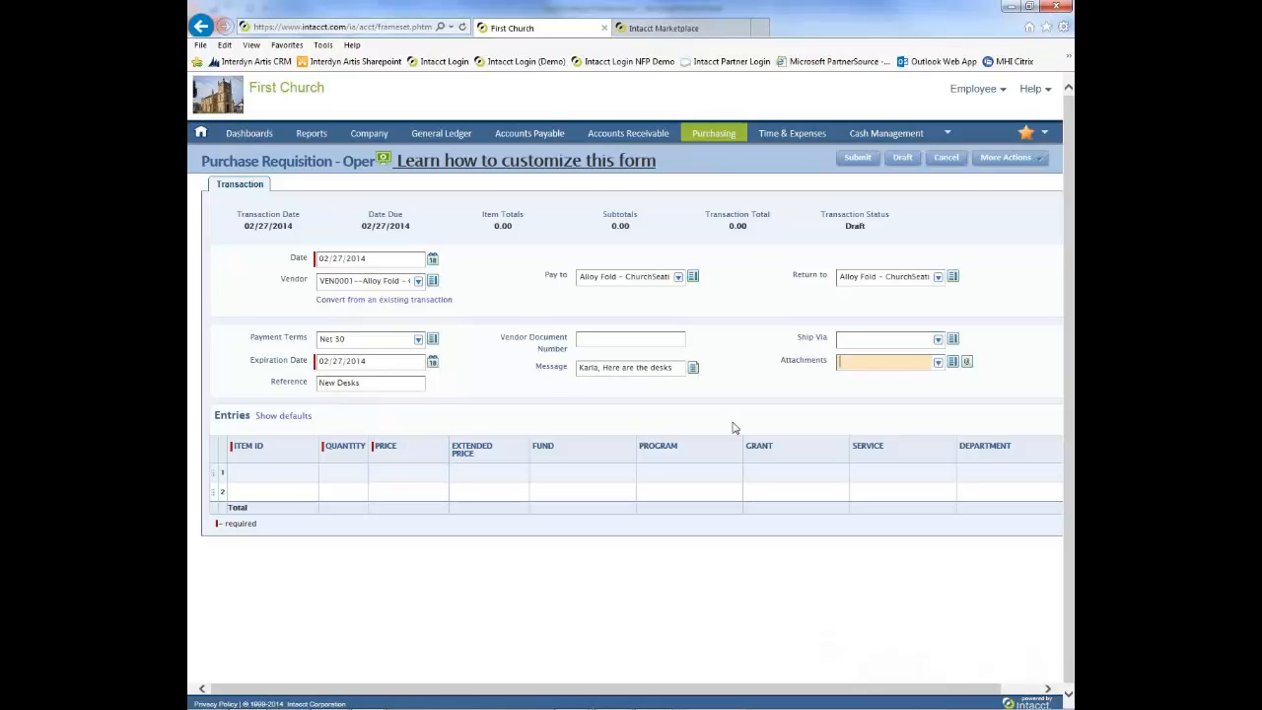
{"action": "left_click", "coordinate": [939, 364]}
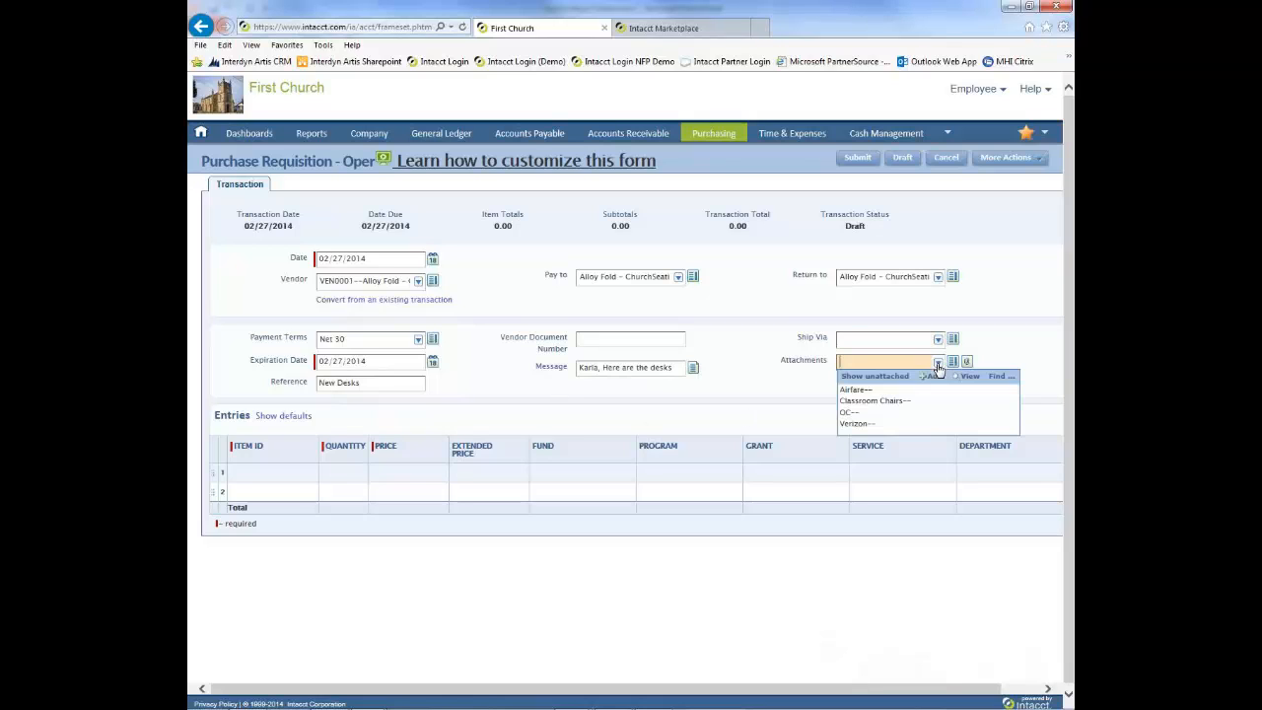
{"action": "left_click", "coordinate": [876, 400]}
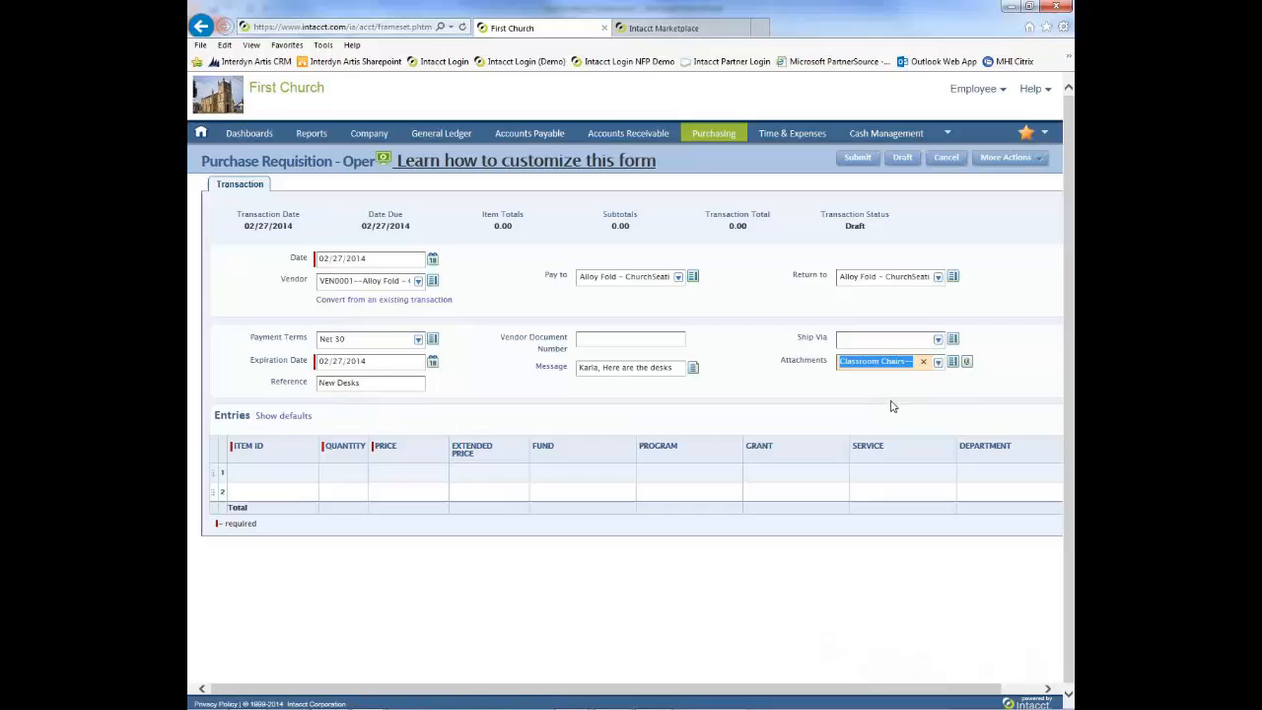
Enter item Chair--Chair on the first entry line with quantity 1 and price 100.00
{"action": "left_click", "coordinate": [264, 475]}
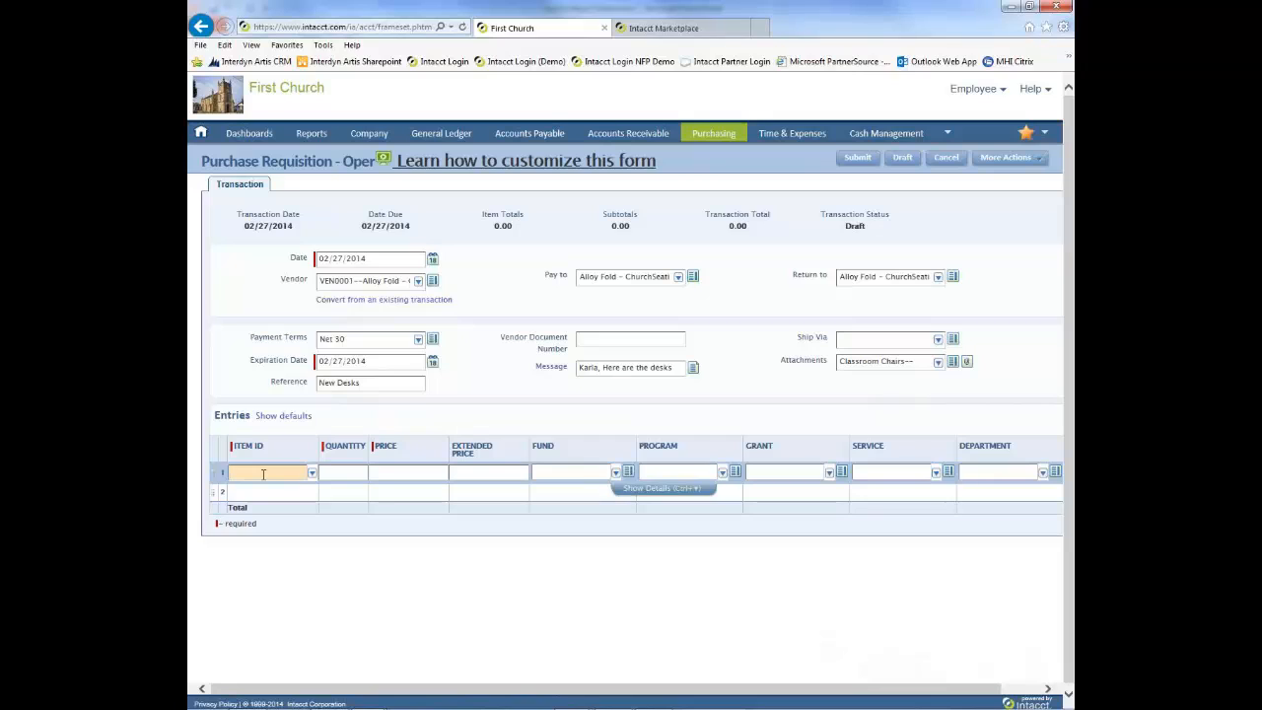
{"action": "type", "text": "Chair--Chair"}
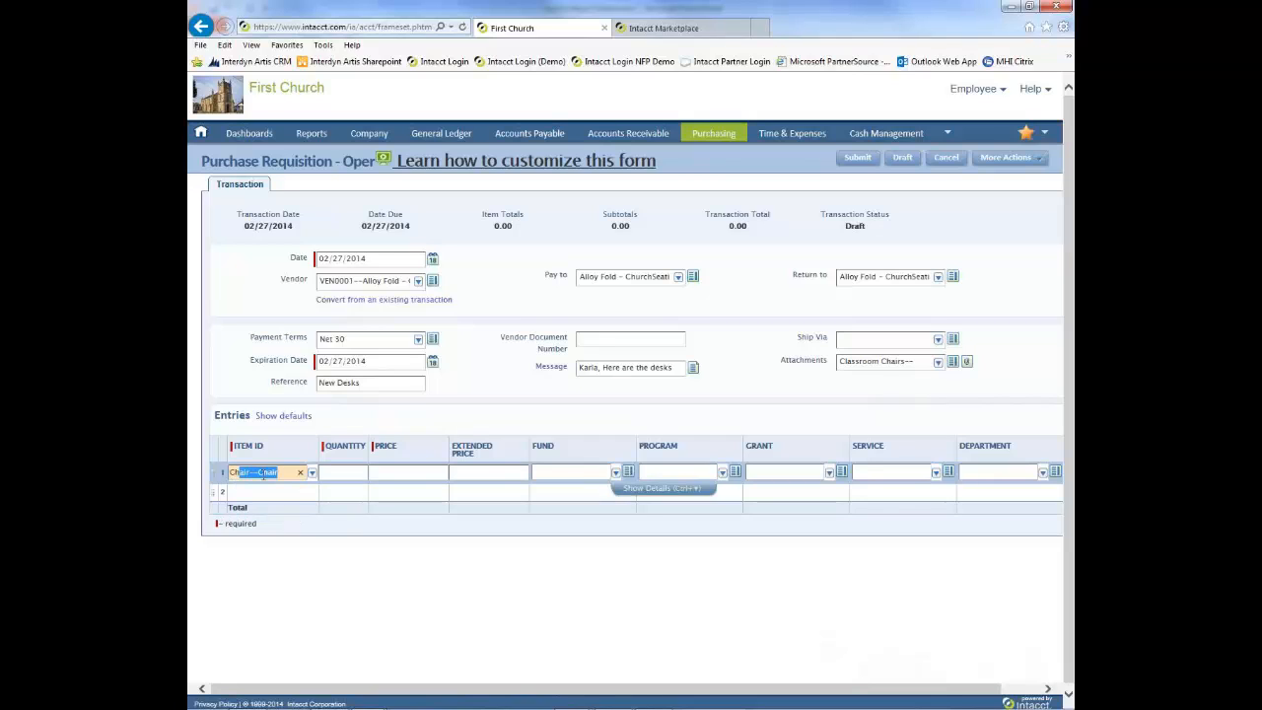
{"action": "key", "text": "Tab"}
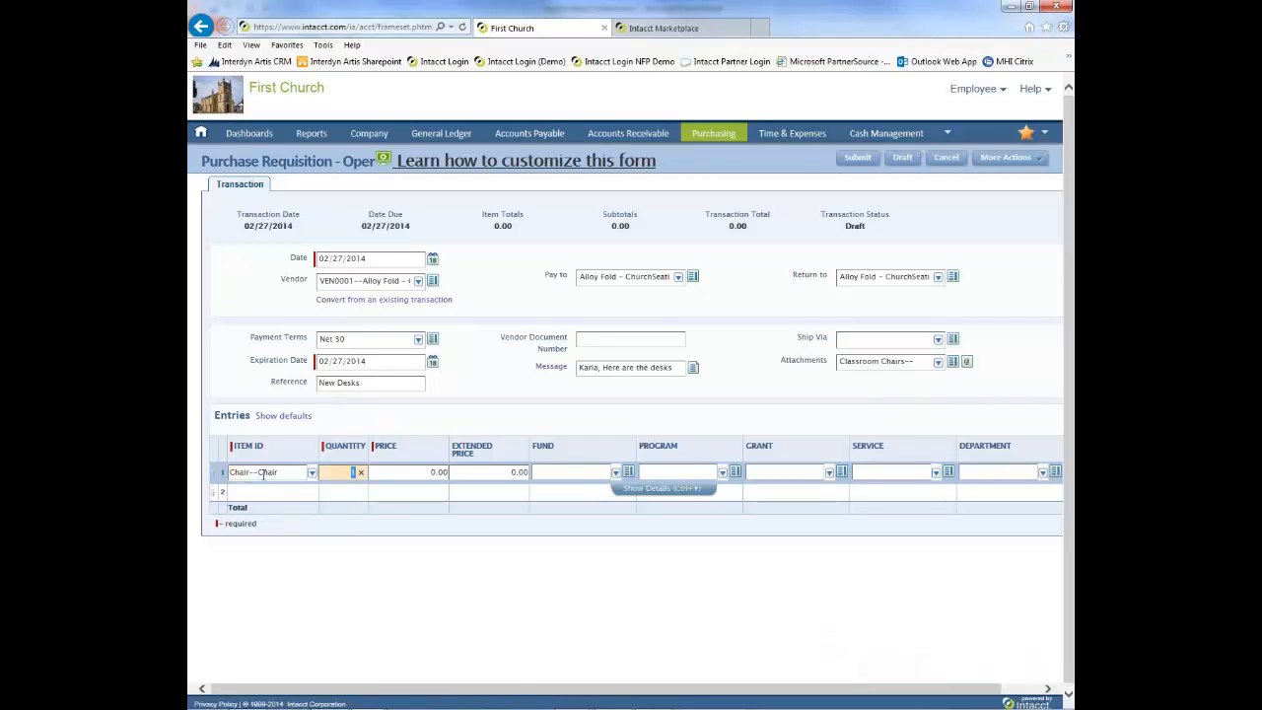
{"action": "type", "text": "1"}
{"action": "key", "text": "Tab"}
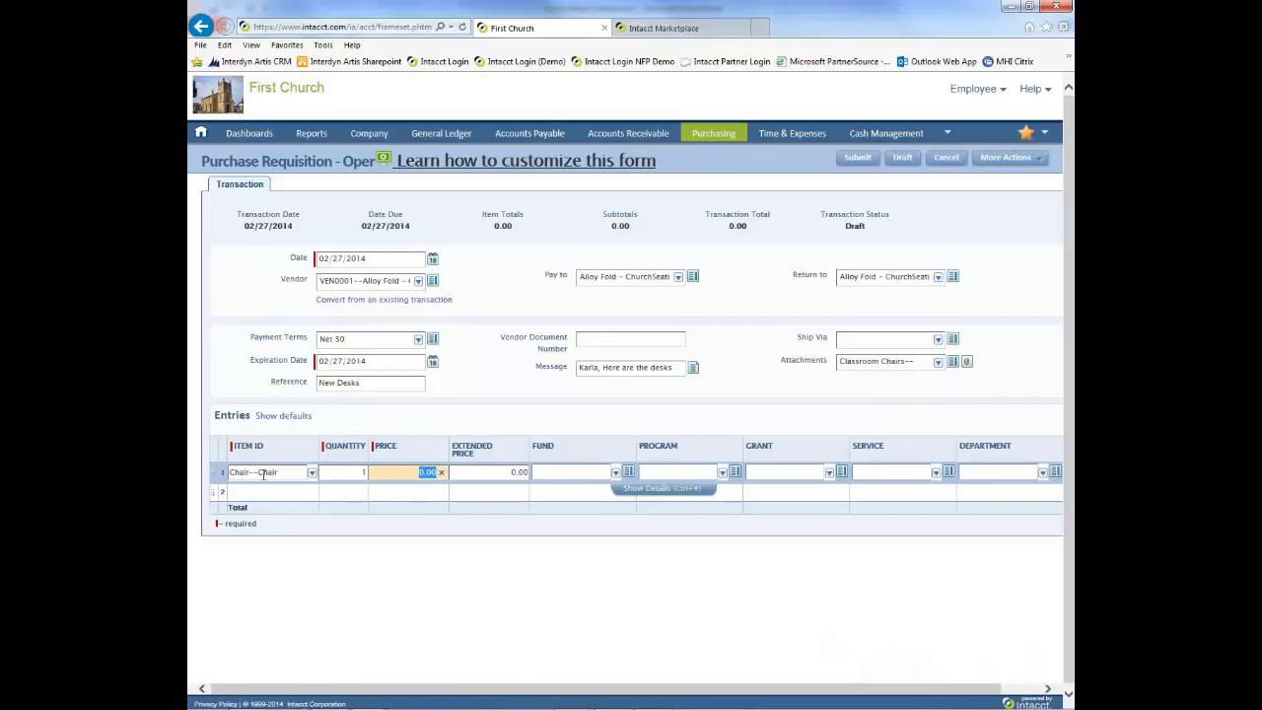
{"action": "type", "text": "1"}
{"action": "key", "text": "Tab"}
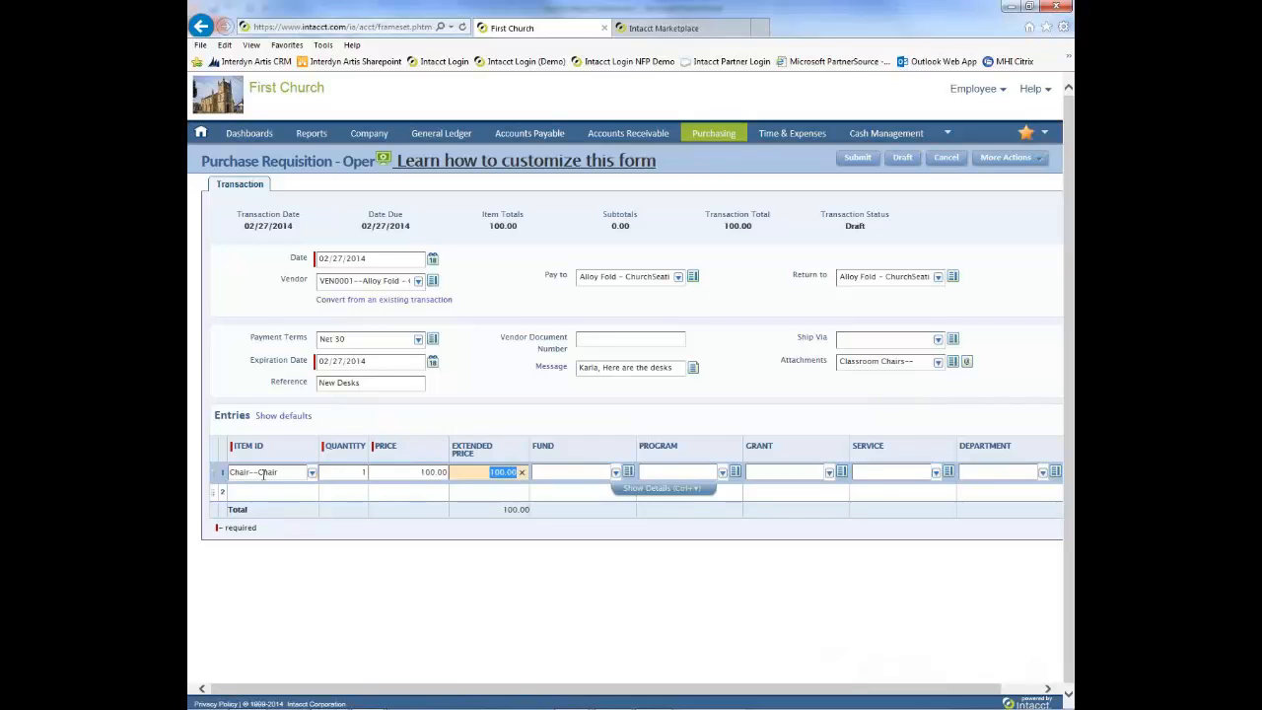
Assign the chair line to fund 200--Fund B and program PO3--Education
{"action": "key", "text": "Down"}
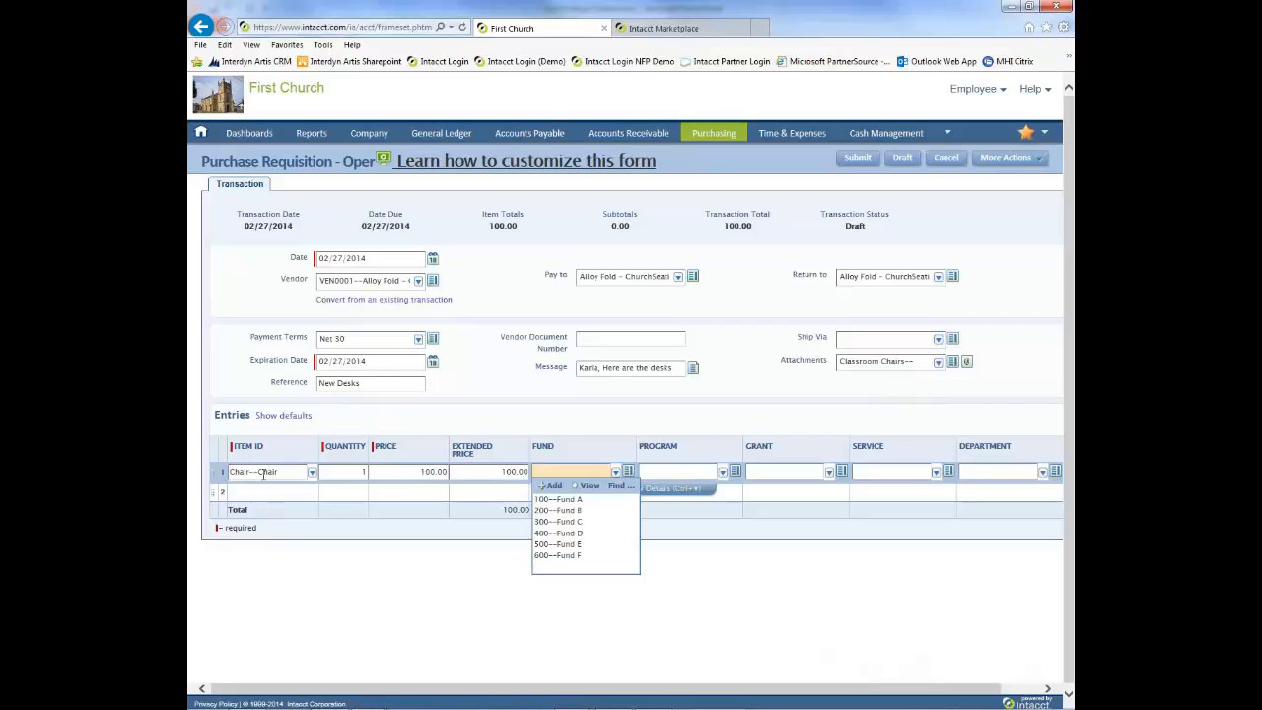
{"action": "key", "text": "Down"}
{"action": "key", "text": "Down"}
{"action": "key", "text": "Tab"}
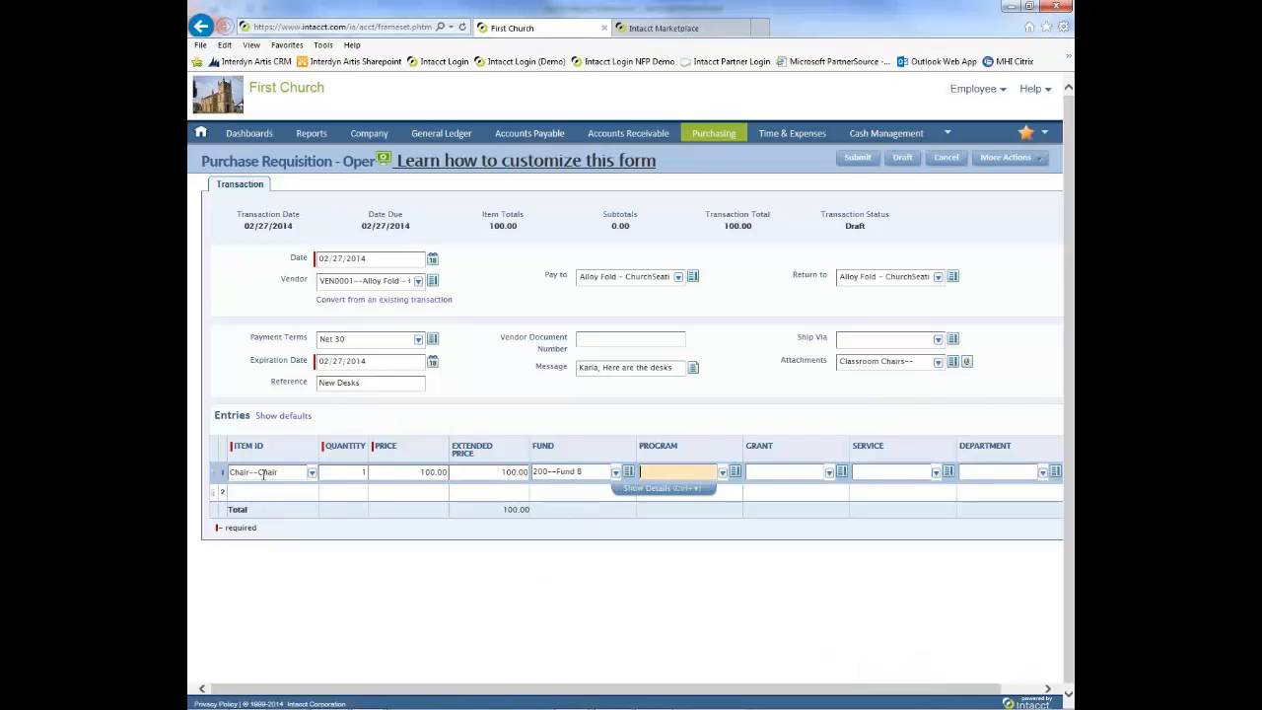
{"action": "key", "text": "Down"}
{"action": "key", "text": "Down"}
{"action": "key", "text": "Down"}
{"action": "key", "text": "Down"}
{"action": "key", "text": "Tab"}
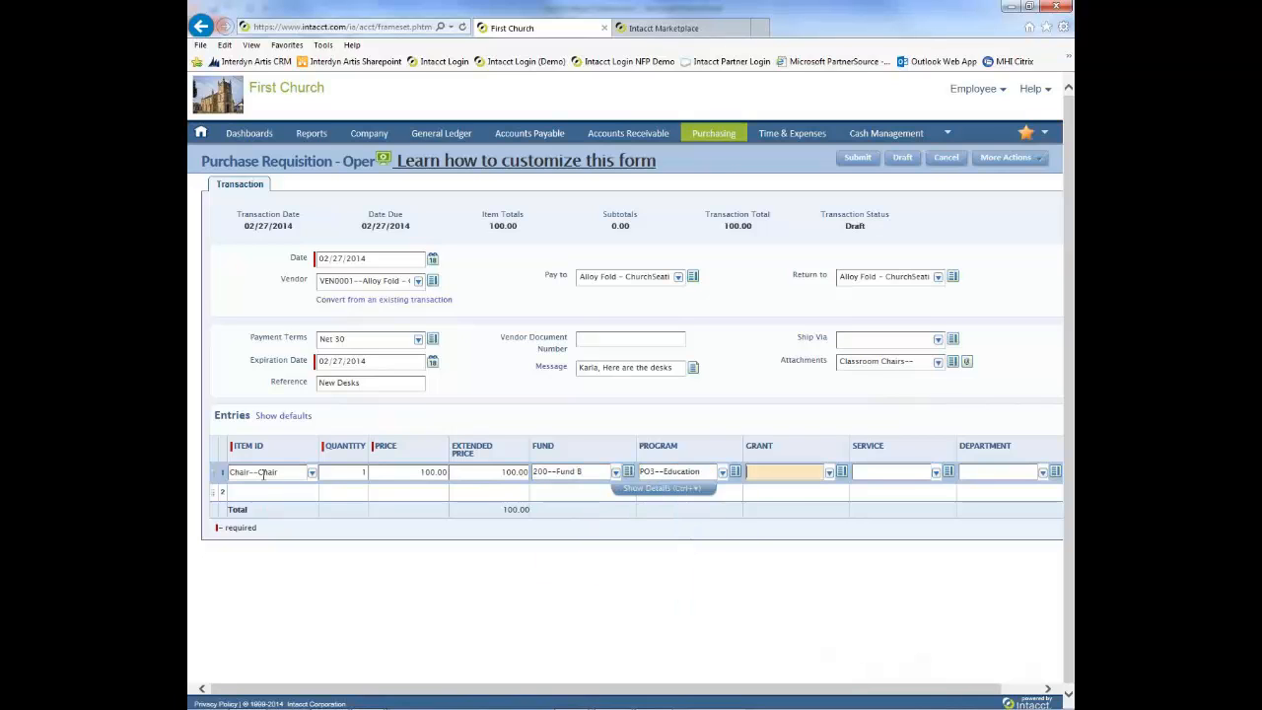
Set the chair line's service to Special/Other Service, leaving the grant blank, and submit the requisition
{"action": "key", "text": "Tab"}
{"action": "key", "text": "Down"}
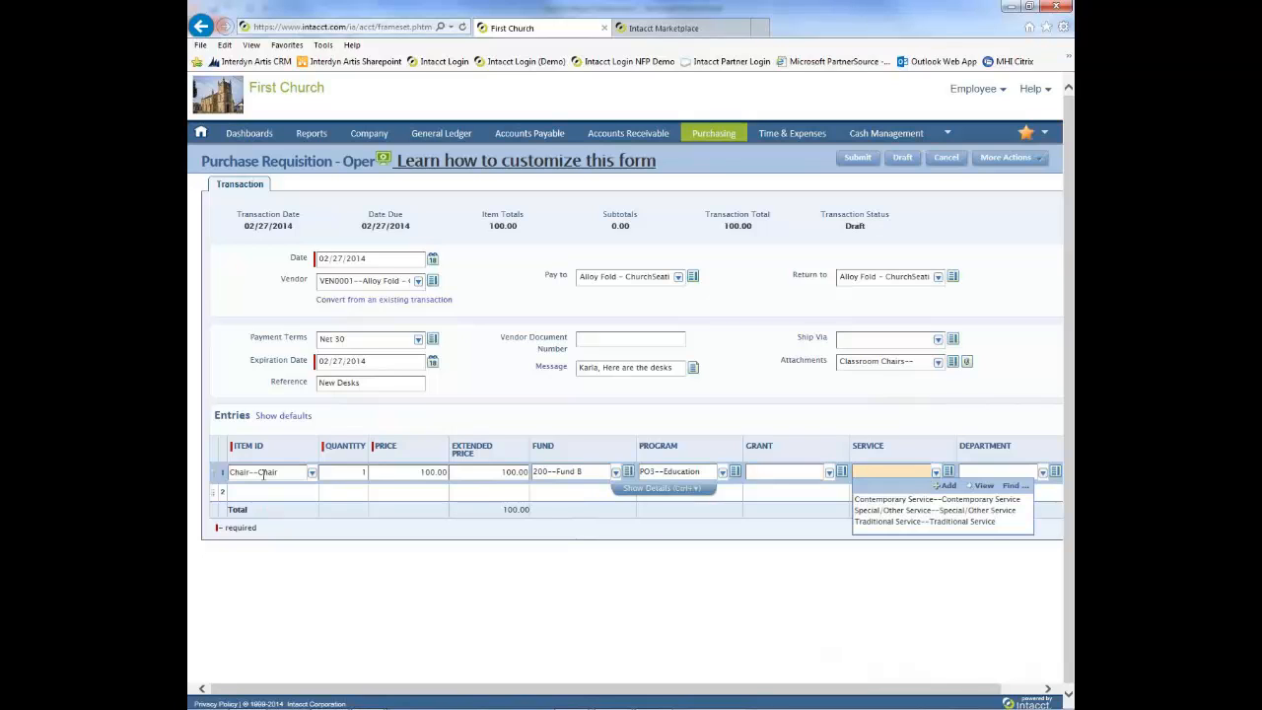
{"action": "key", "text": "Down"}
{"action": "key", "text": "Down"}
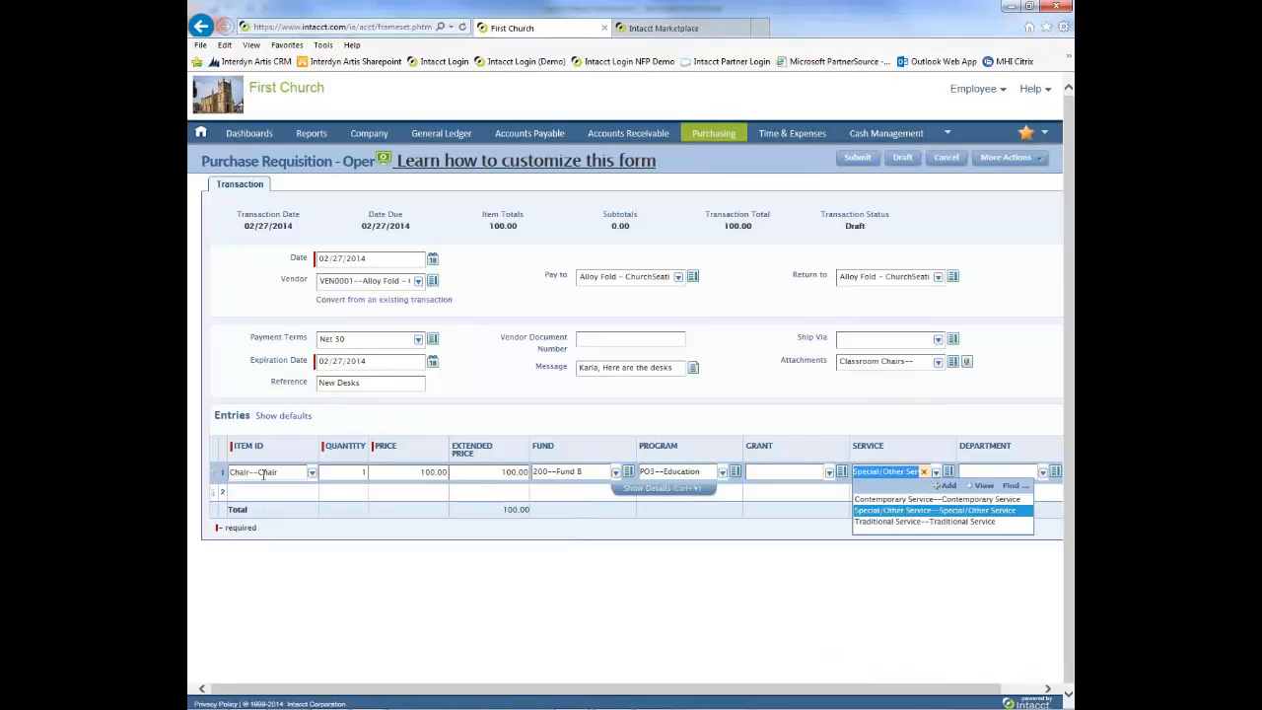
{"action": "key", "text": "Tab"}
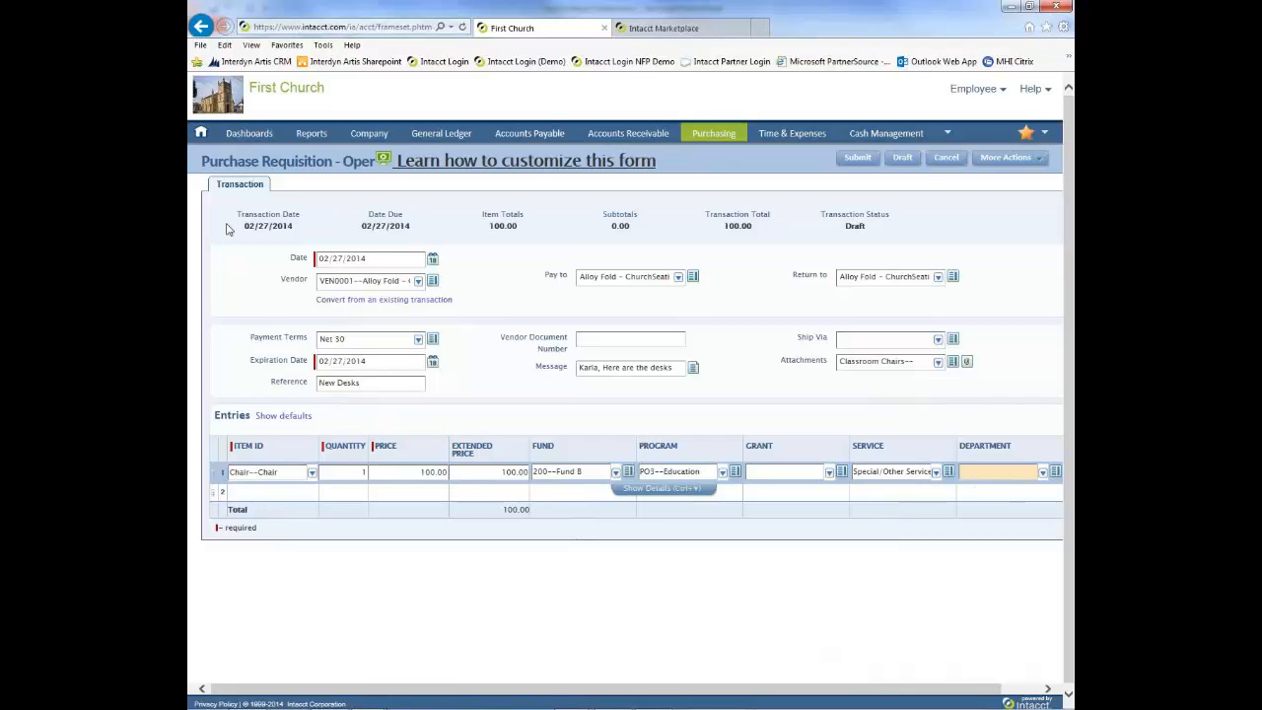
{"action": "mouse_move", "coordinate": [968, 99]}
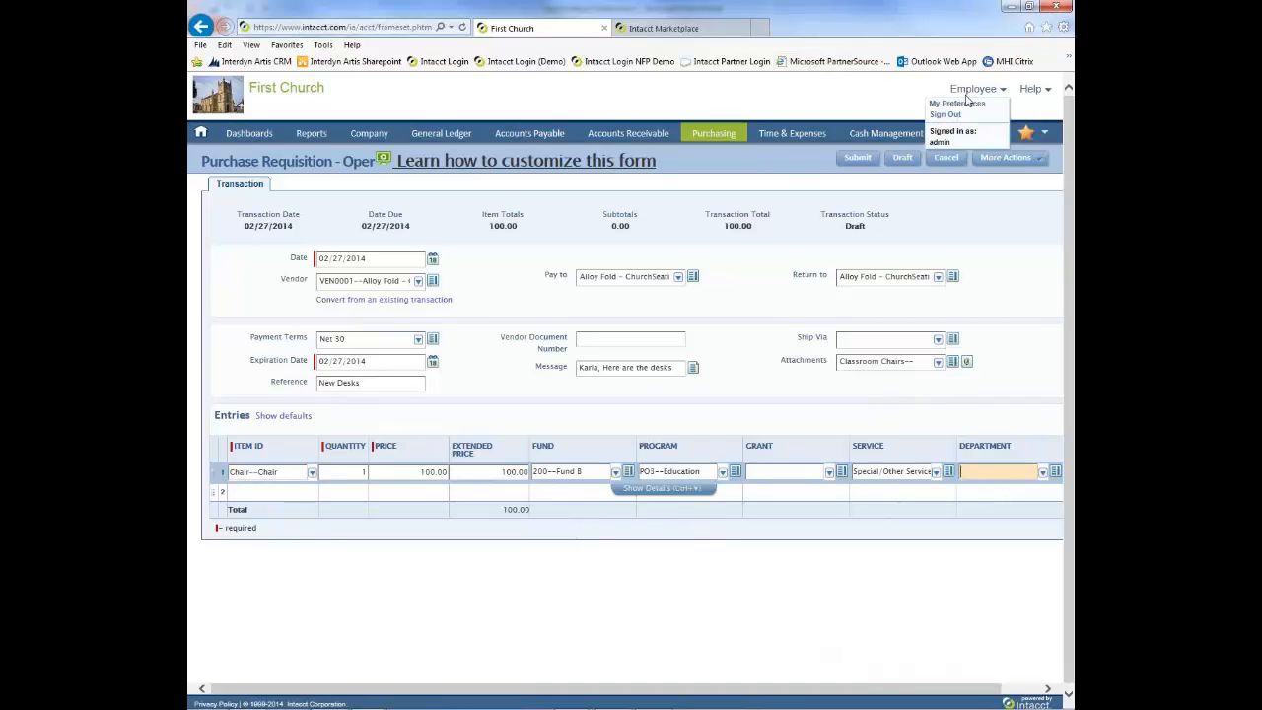
{"action": "left_click", "coordinate": [856, 160]}
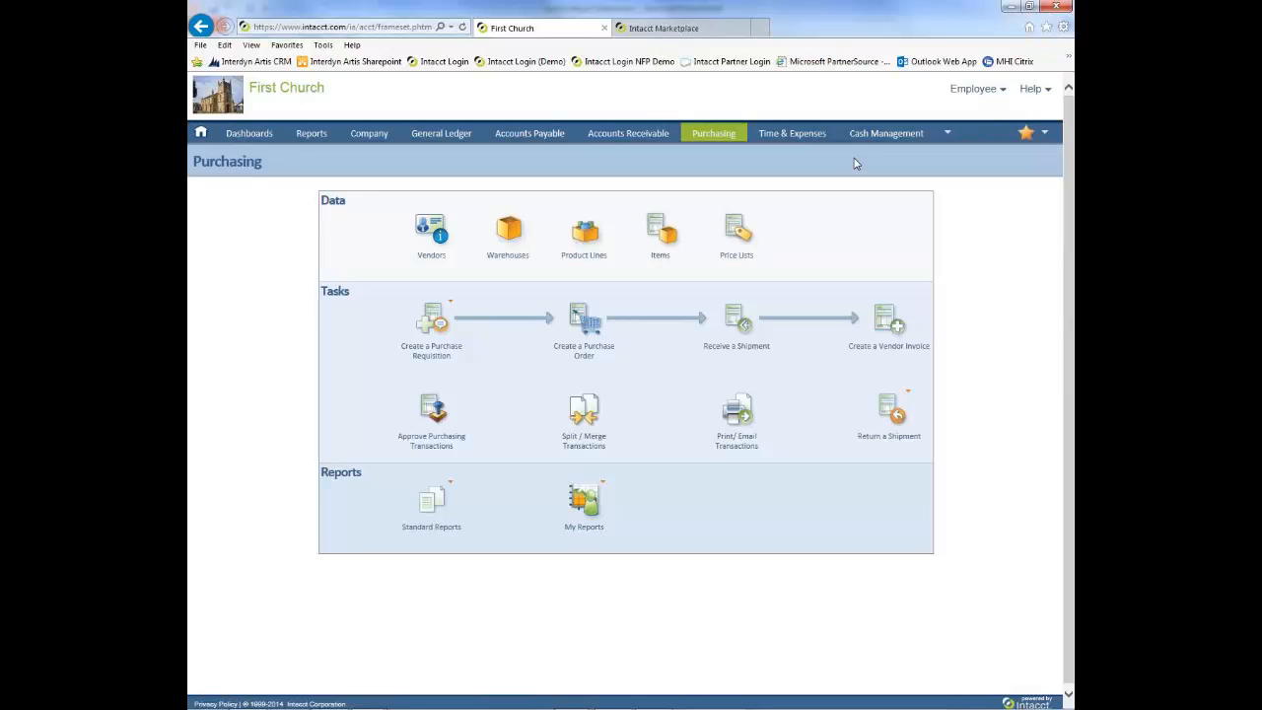
Switch to the approver's First Church browser session and select the submitted requisition among the purchasing transactions awaiting approval
{"action": "mouse_move", "coordinate": [312, 704]}
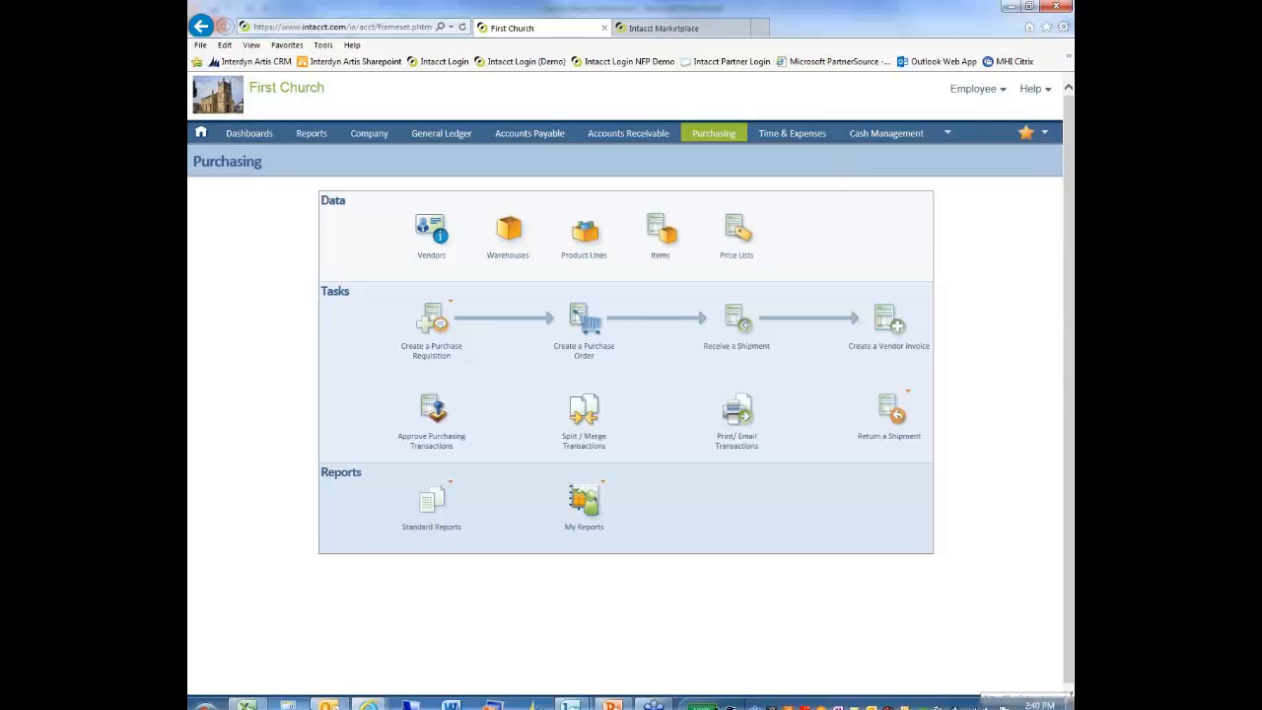
{"action": "mouse_move", "coordinate": [363, 701]}
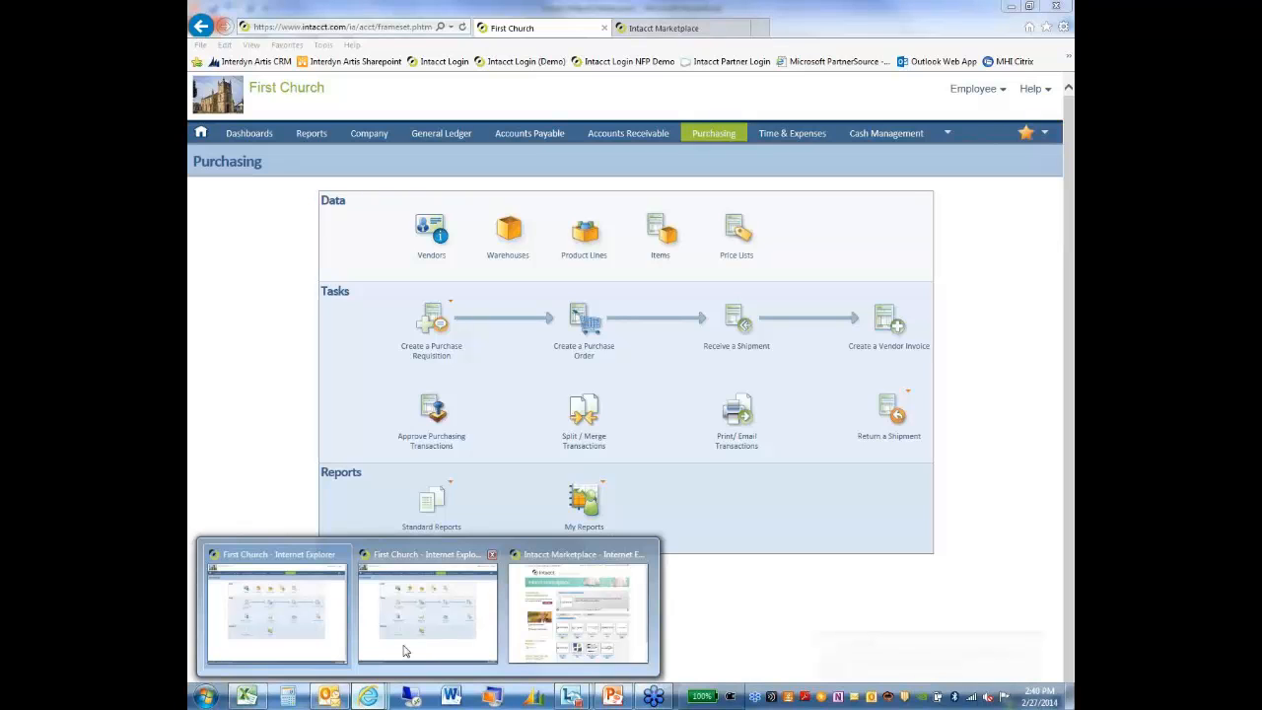
{"action": "left_click", "coordinate": [403, 651]}
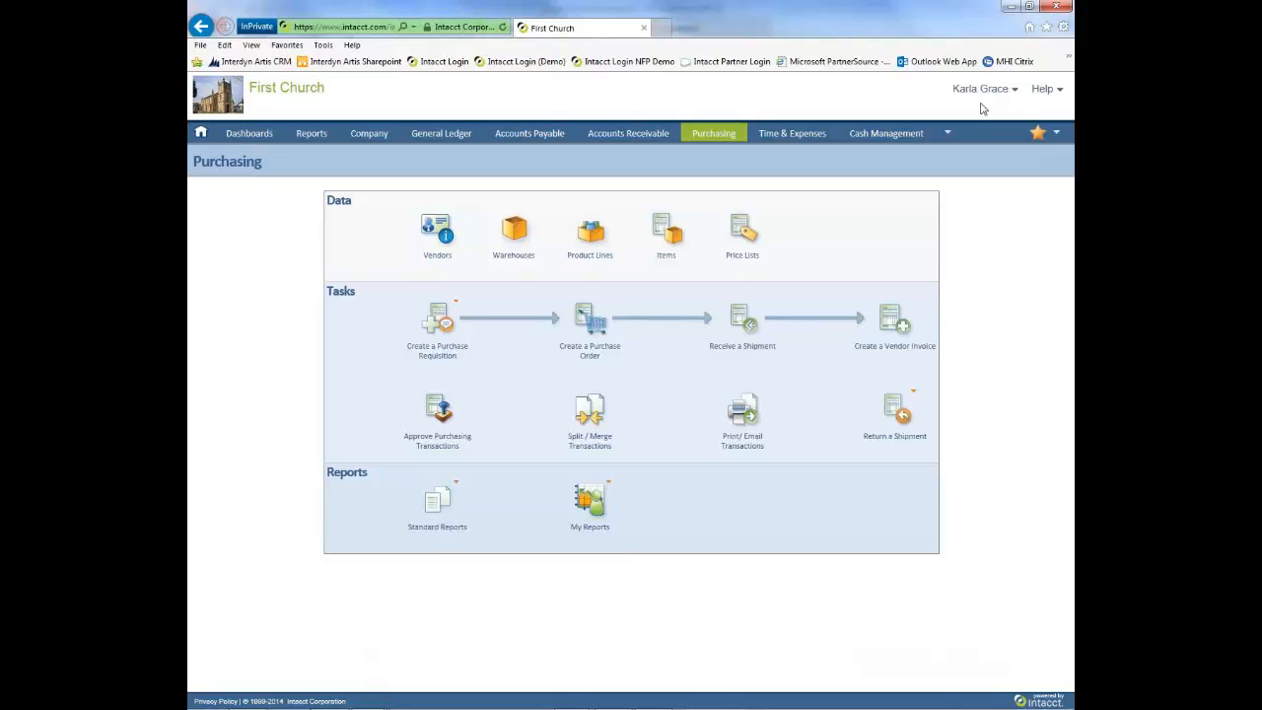
{"action": "left_click", "coordinate": [438, 410]}
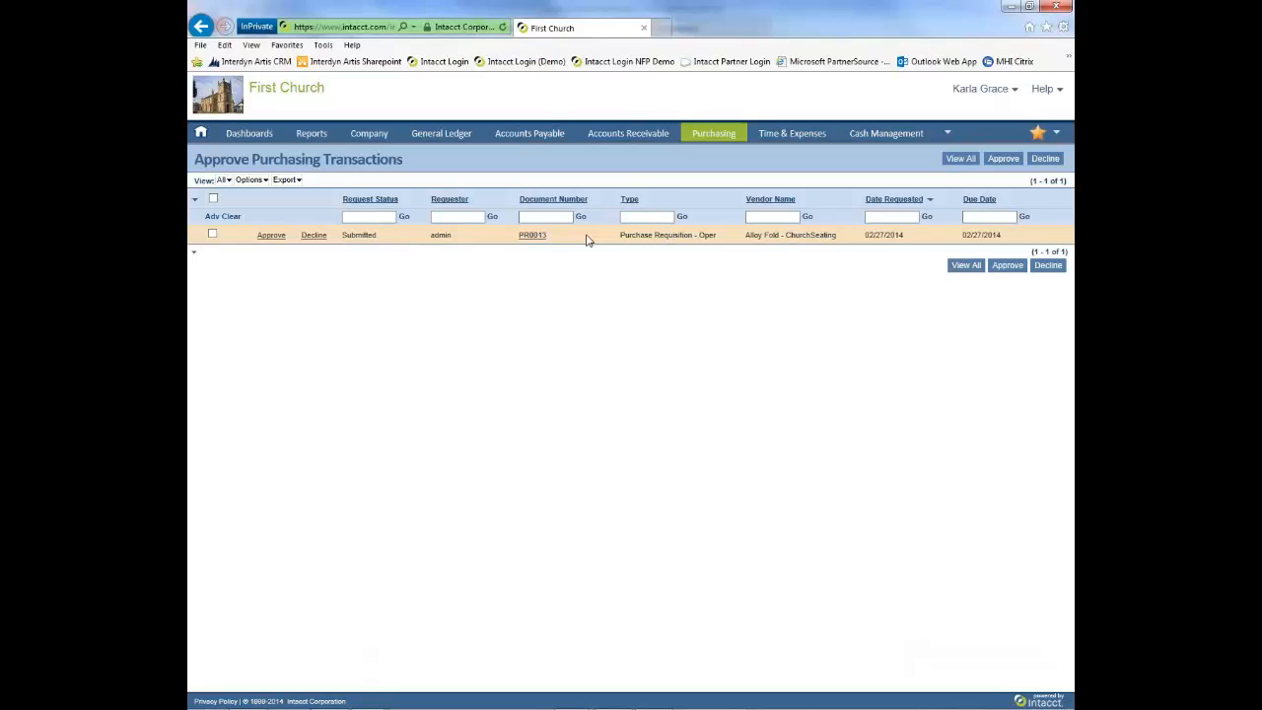
{"action": "left_click", "coordinate": [212, 234]}
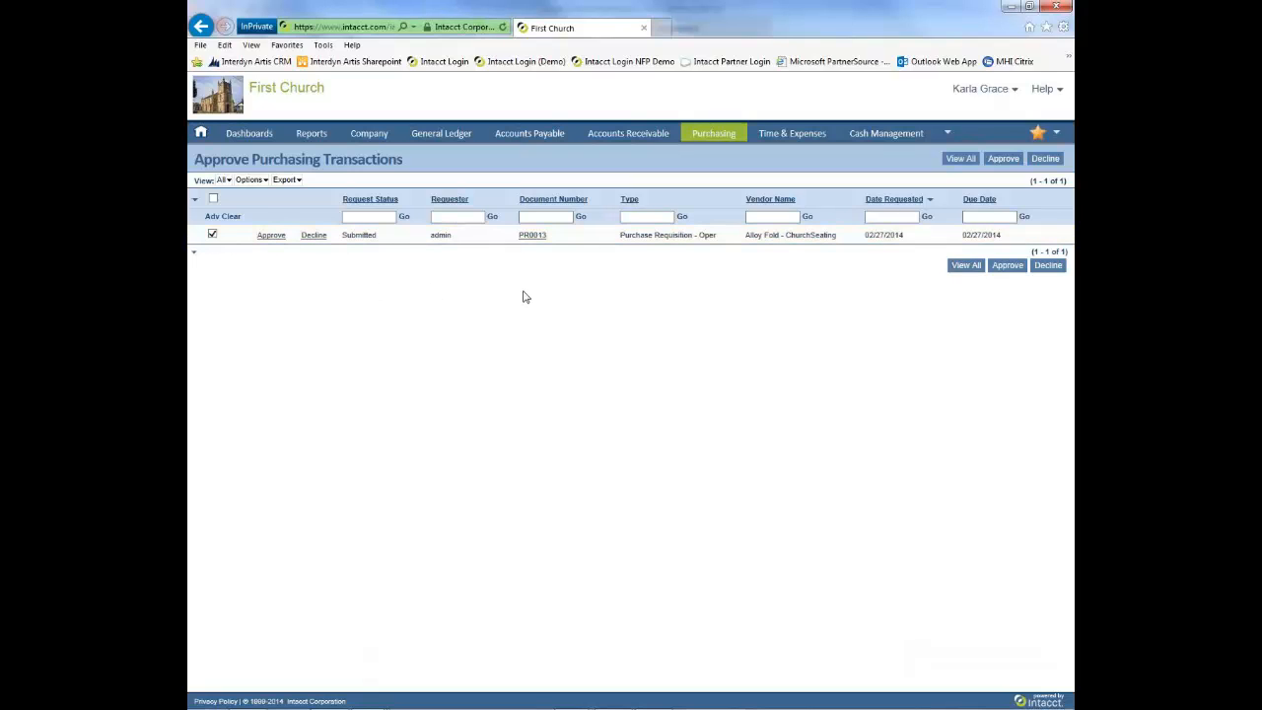
Review the submitted requisition's history, transaction details and Classroom Chairs attachment, and return to the approval list
{"action": "left_click", "coordinate": [531, 236]}
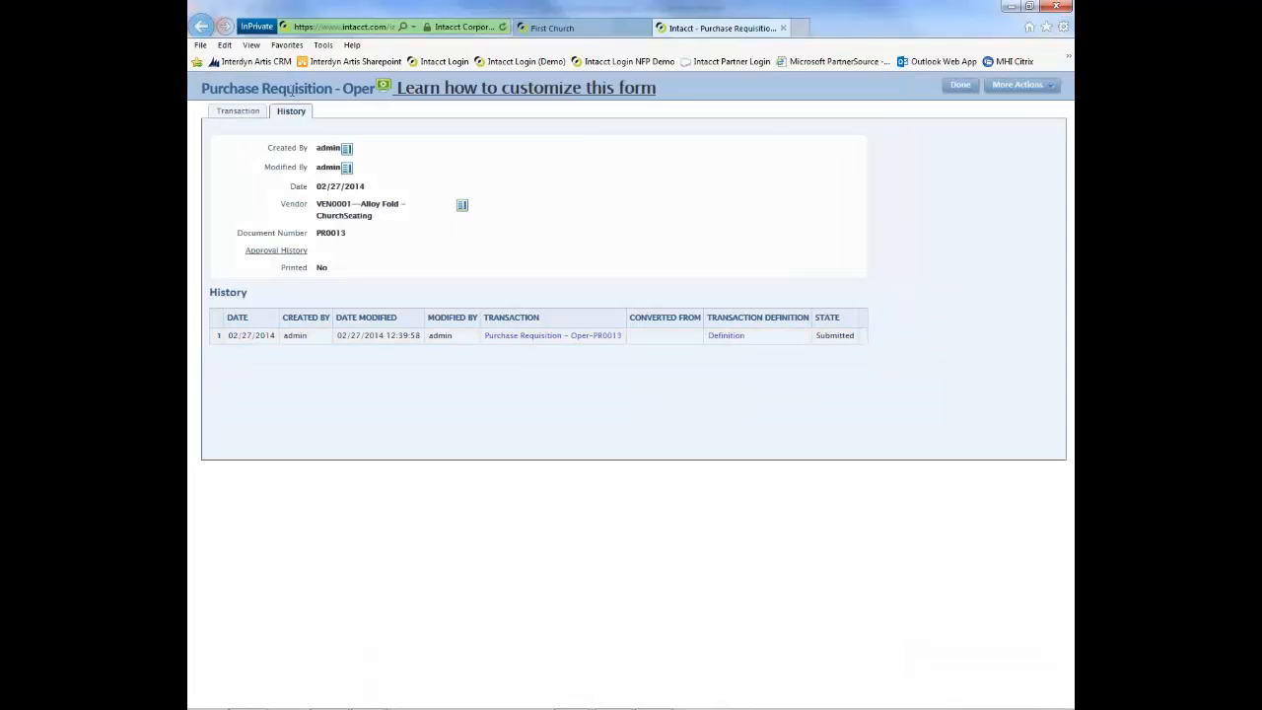
{"action": "left_click", "coordinate": [230, 114]}
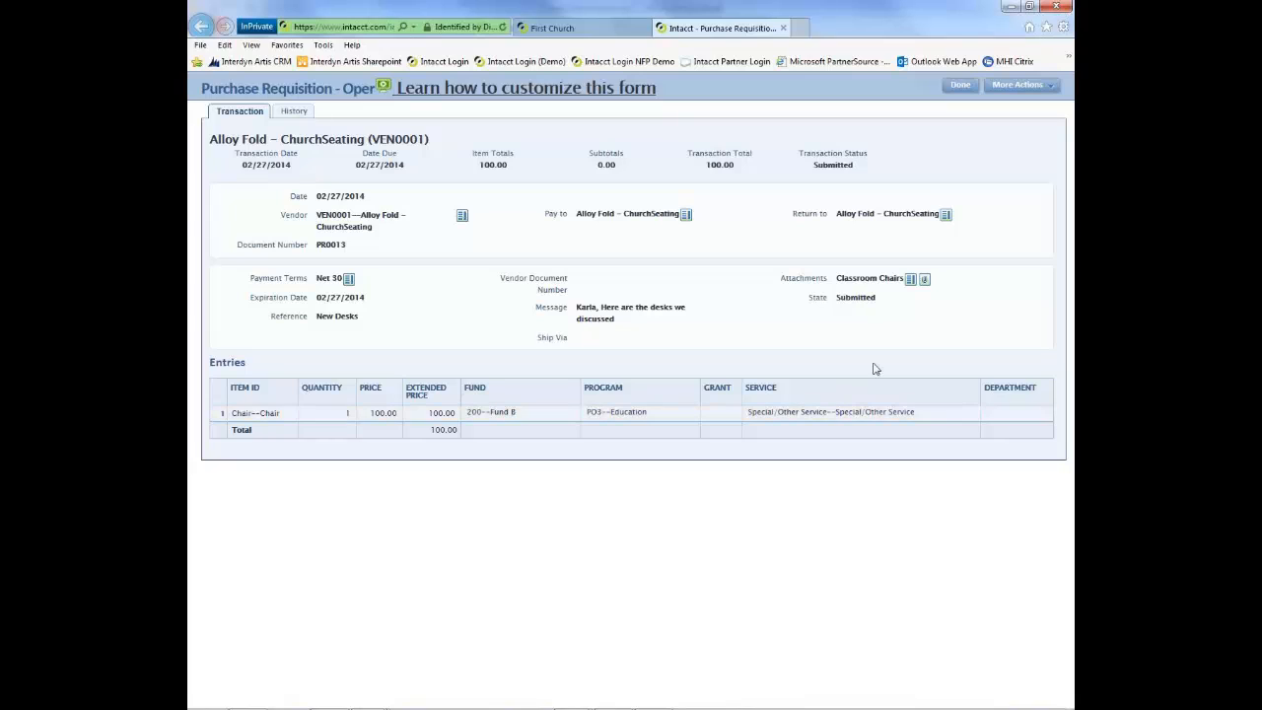
{"action": "left_click", "coordinate": [925, 281]}
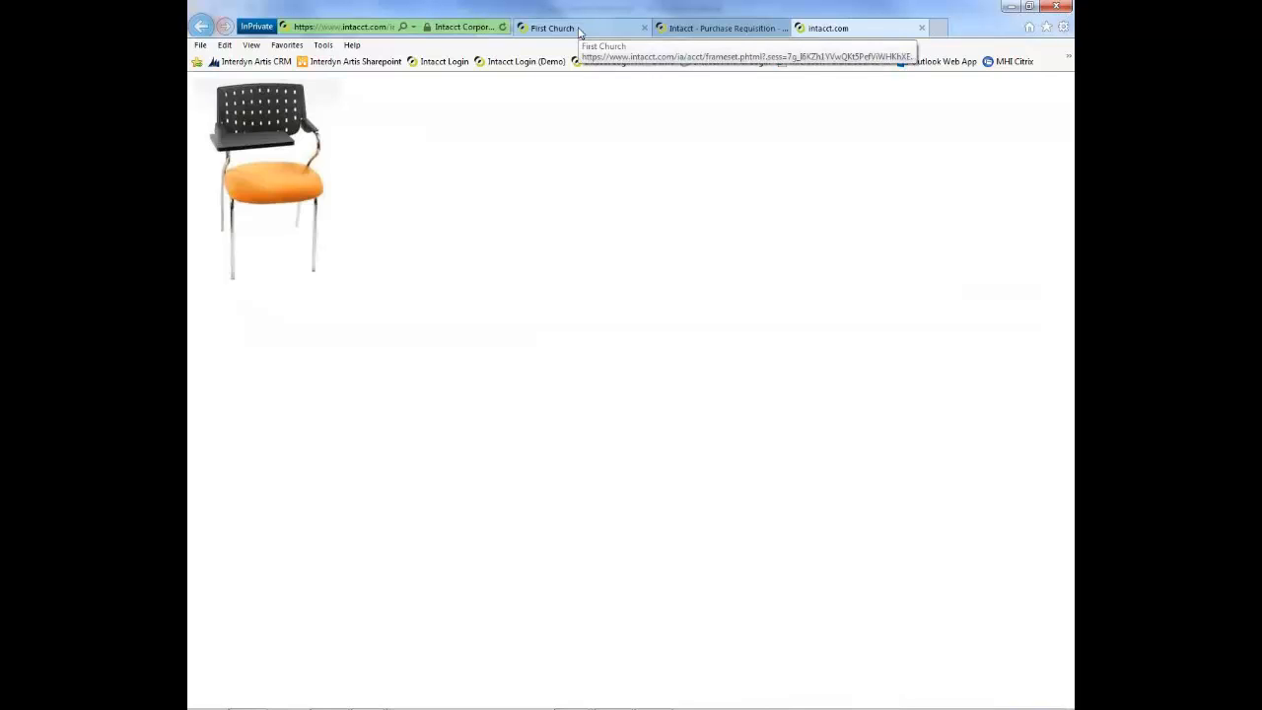
{"action": "left_click", "coordinate": [698, 28]}
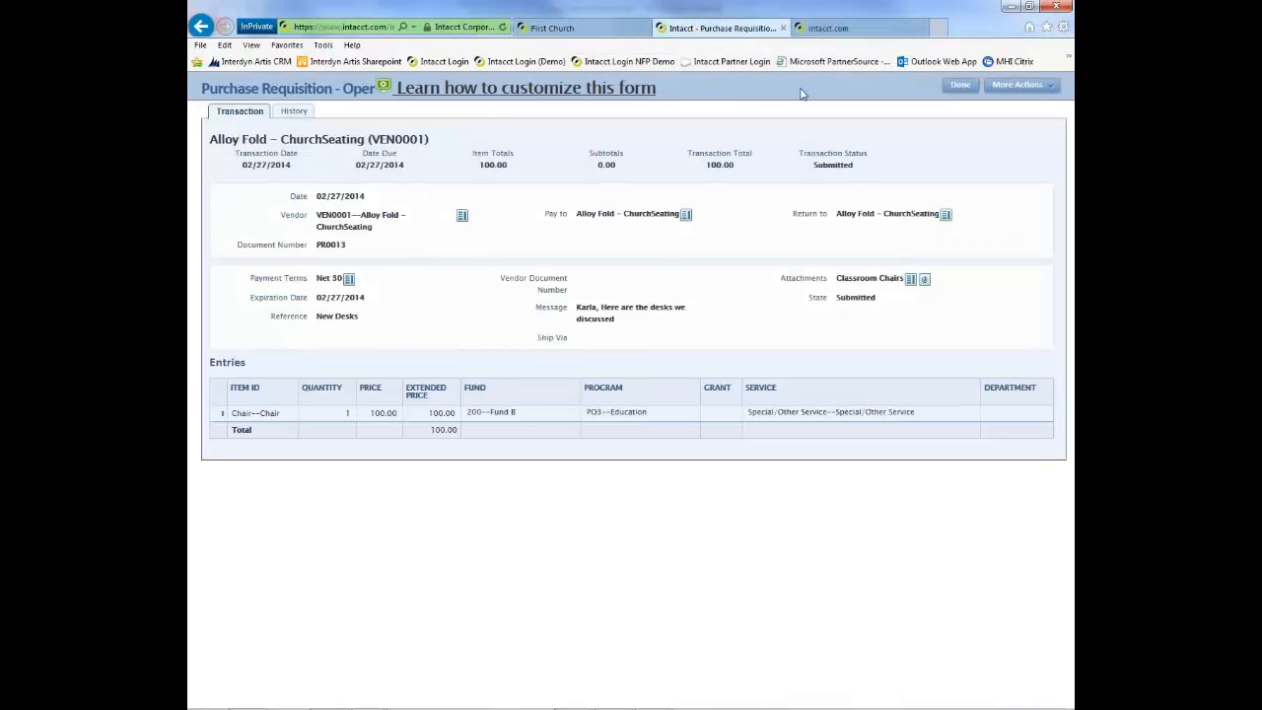
{"action": "left_click", "coordinate": [959, 87]}
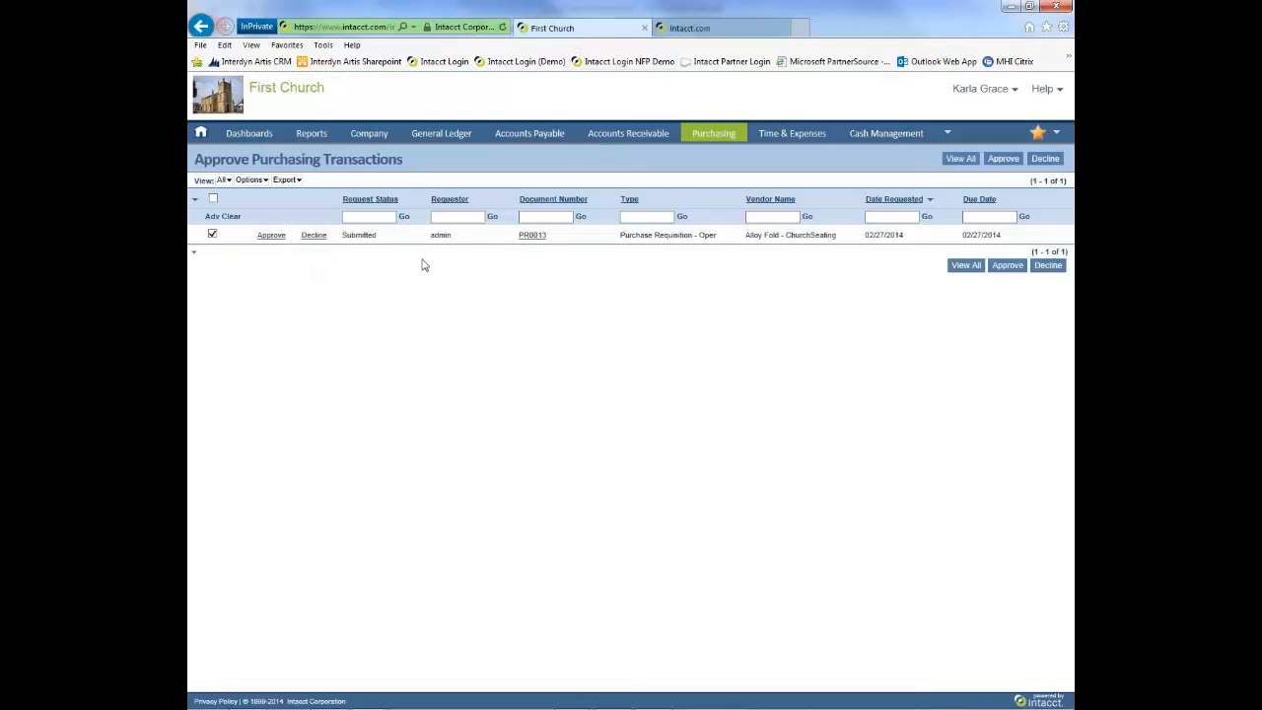
Approve the submitted requisition with the comment "This looks great"
{"action": "left_click", "coordinate": [271, 235]}
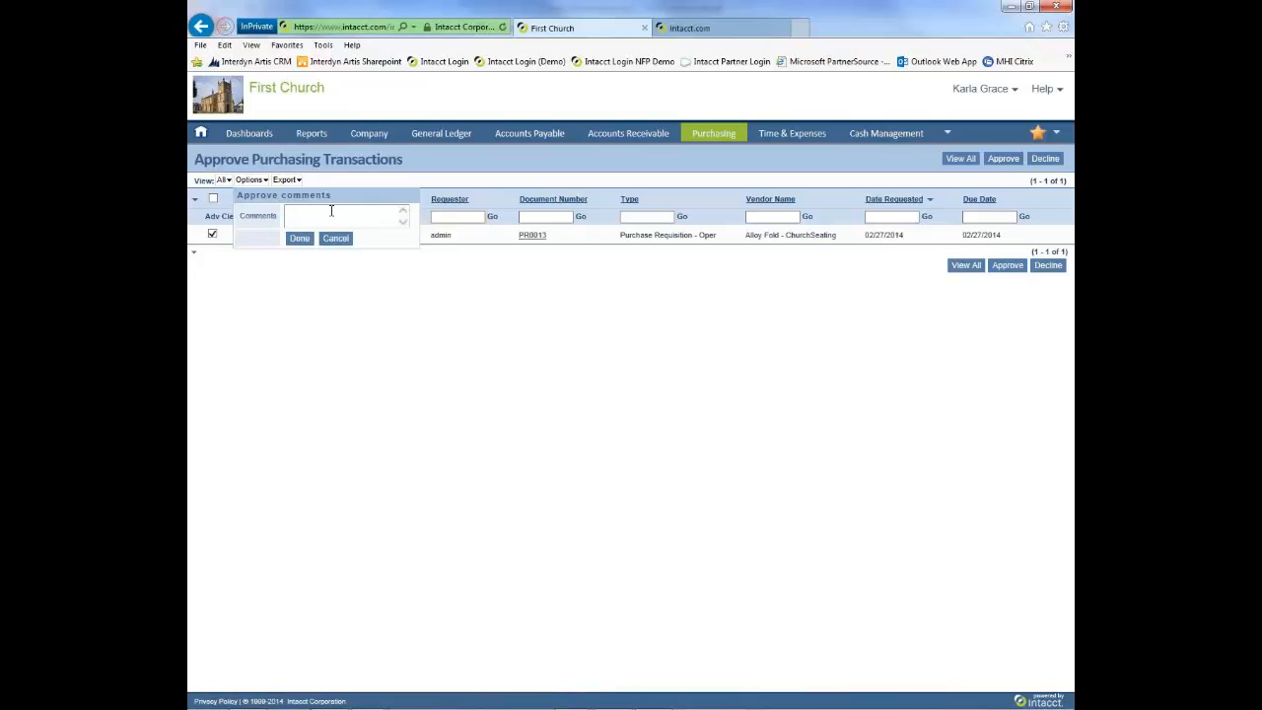
{"action": "type", "text": "This looks great"}
{"action": "left_click", "coordinate": [300, 238]}
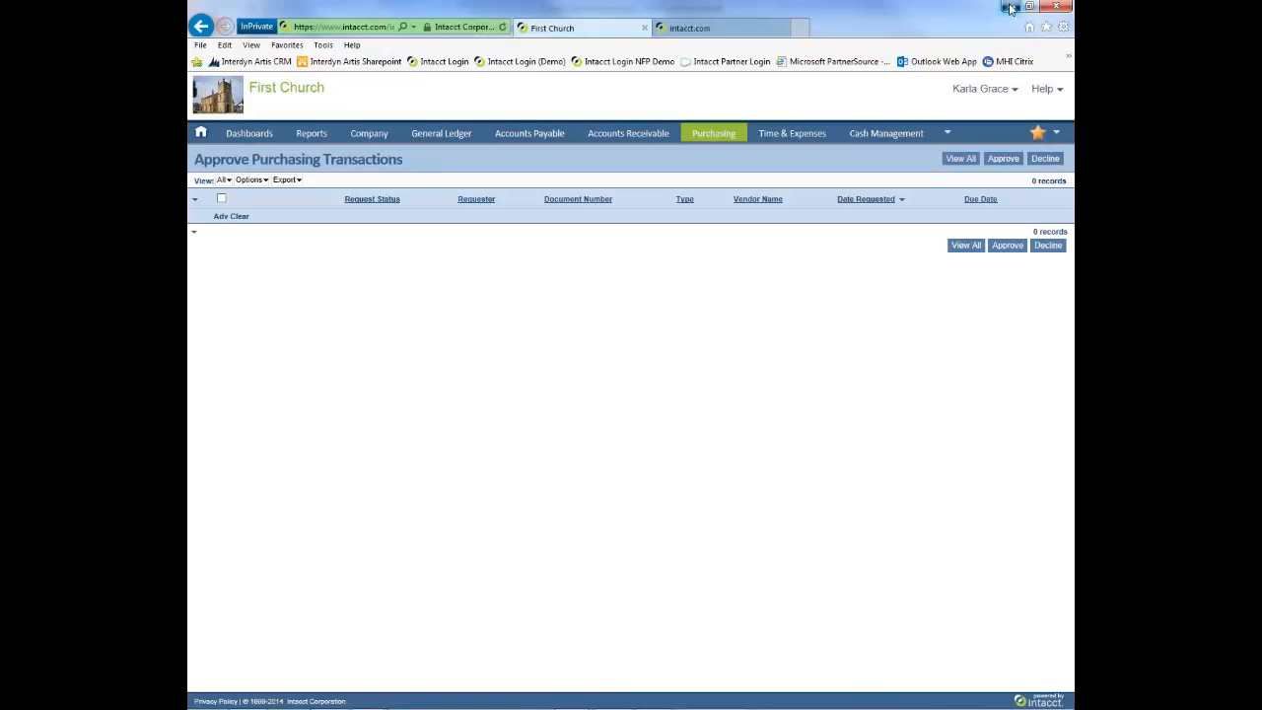
Switch back to the employee's First Church browser session and list the purchasing transactions
{"action": "left_click", "coordinate": [1010, 9]}
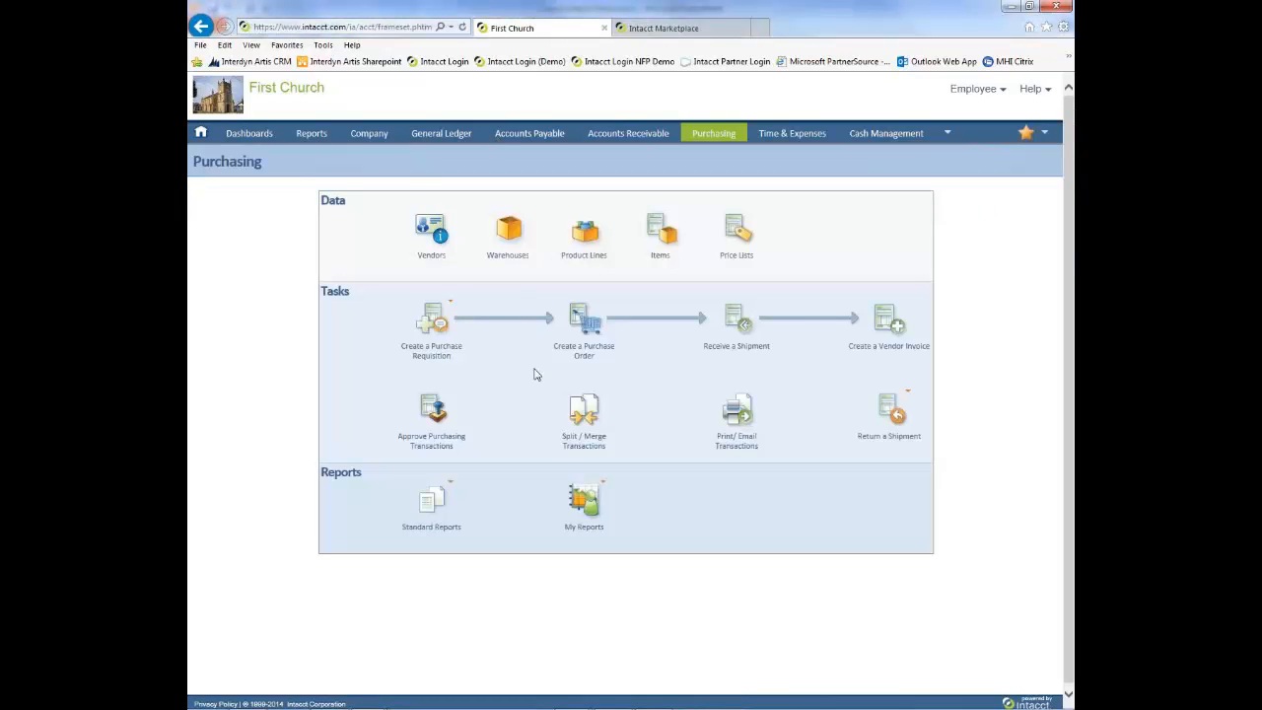
{"action": "left_click", "coordinate": [986, 91]}
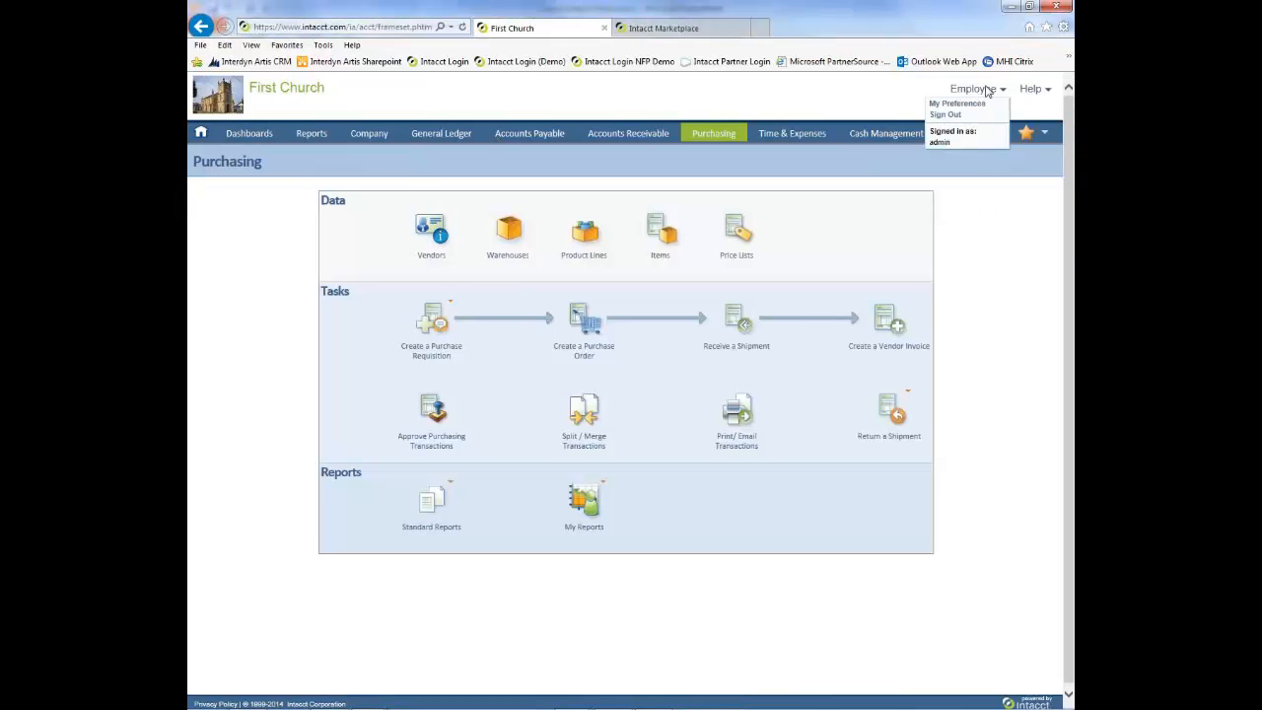
{"action": "left_click", "coordinate": [700, 134]}
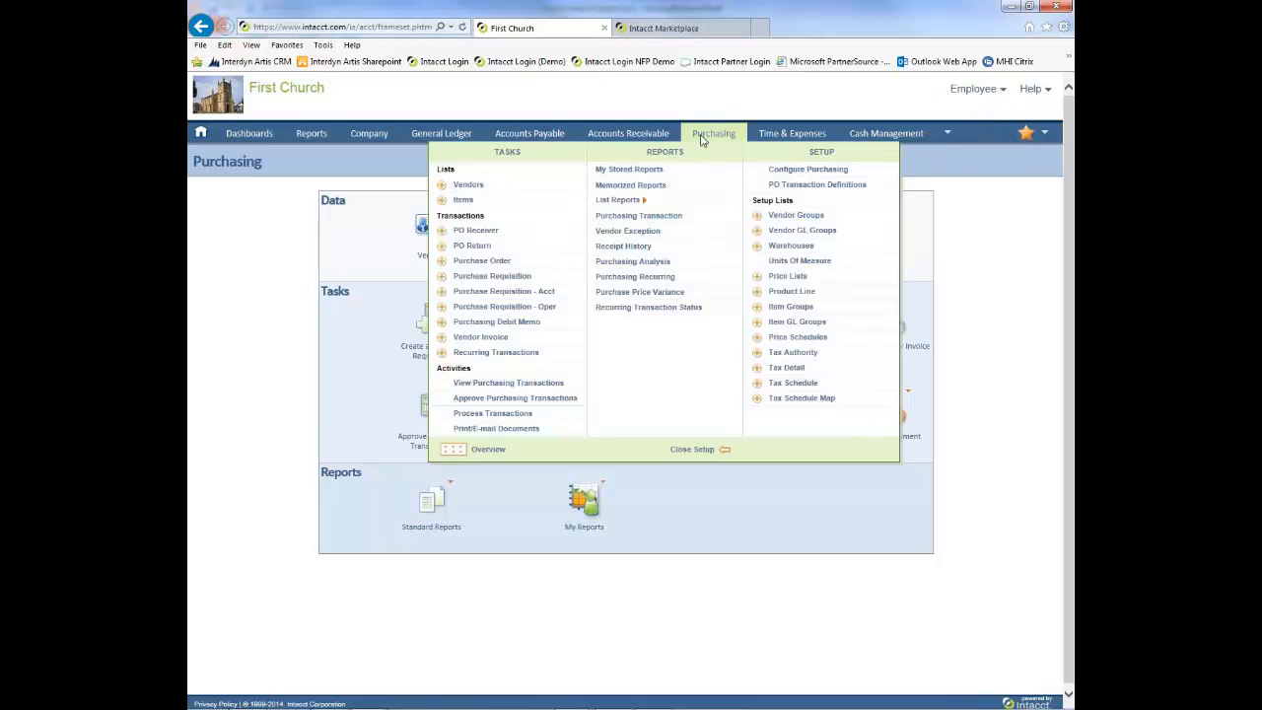
{"action": "left_click", "coordinate": [523, 386]}
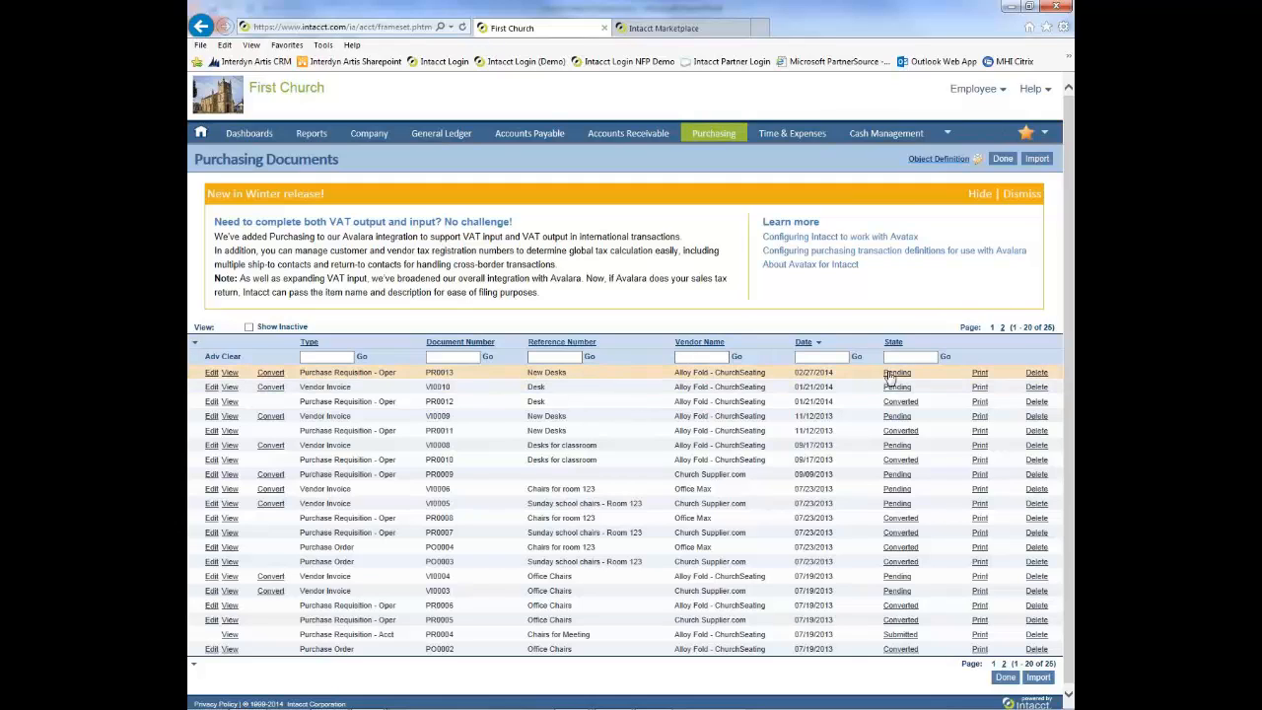
Convert the New Desks purchase requisition to a vendor invoice with vendor document number INV0012 and try to post it
{"action": "left_click", "coordinate": [271, 373]}
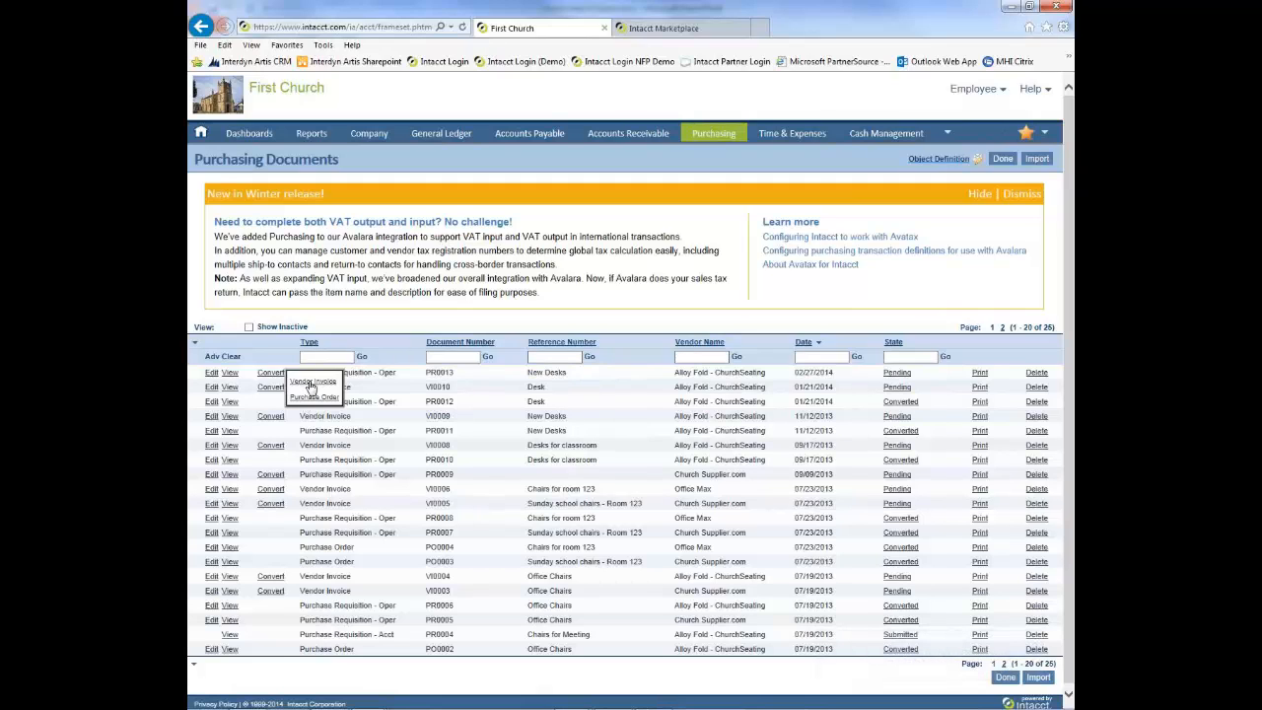
{"action": "left_click", "coordinate": [309, 384]}
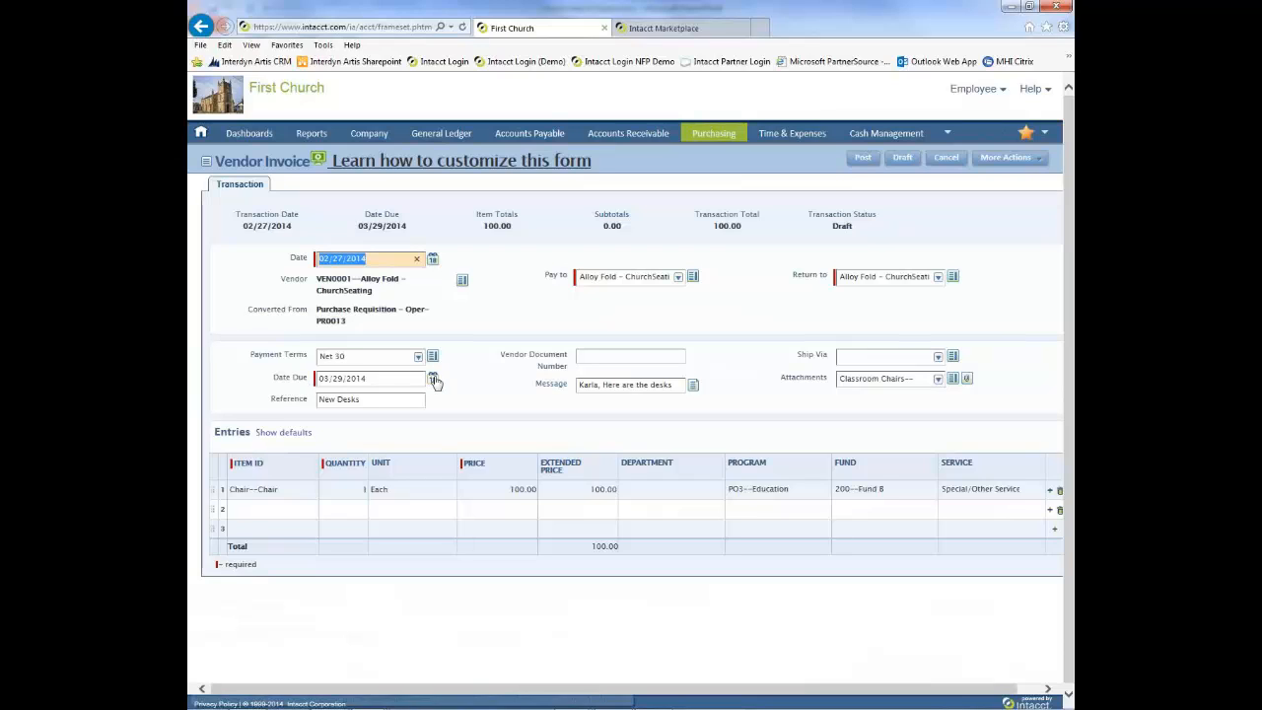
{"action": "left_click", "coordinate": [593, 356]}
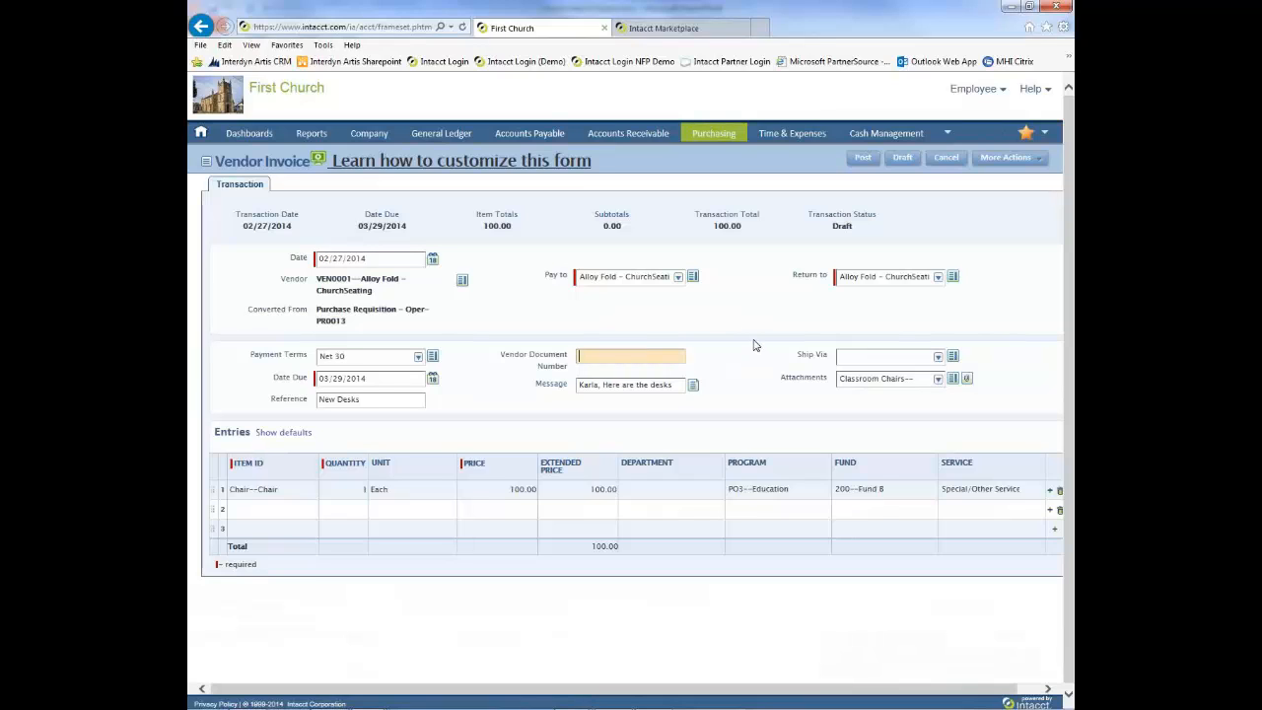
{"action": "type", "text": "INV0012"}
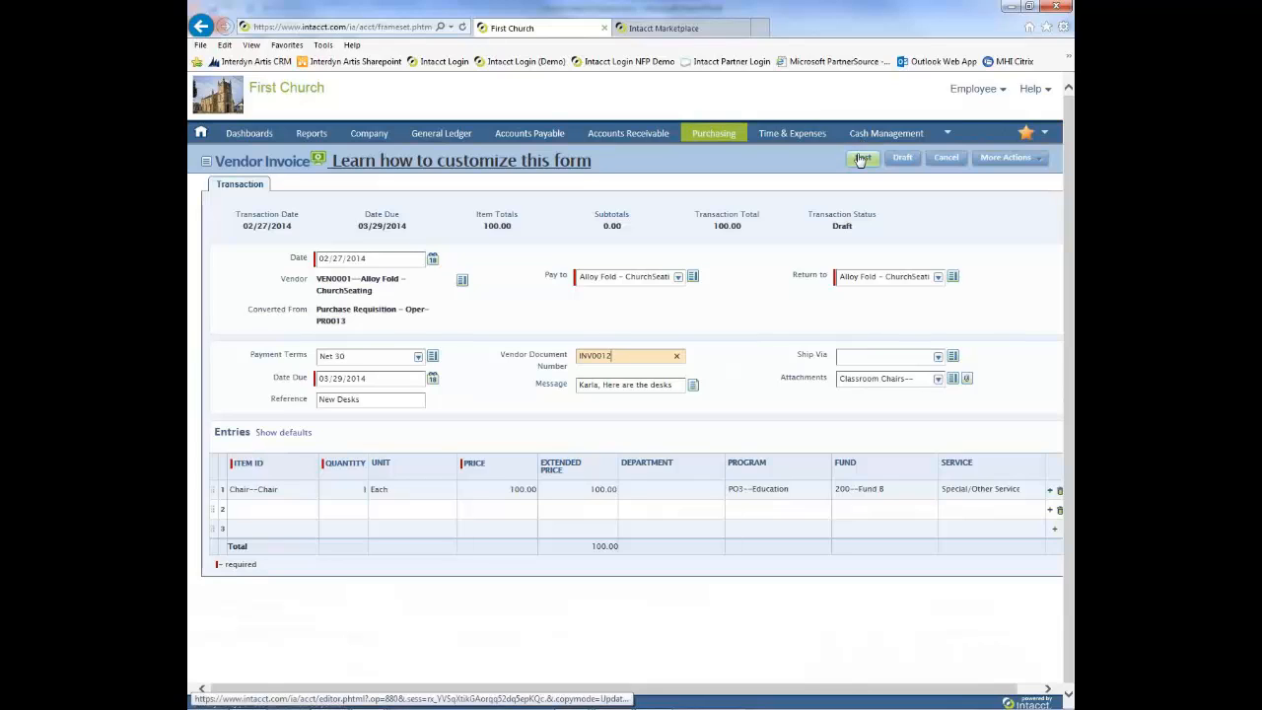
{"action": "left_click", "coordinate": [861, 158]}
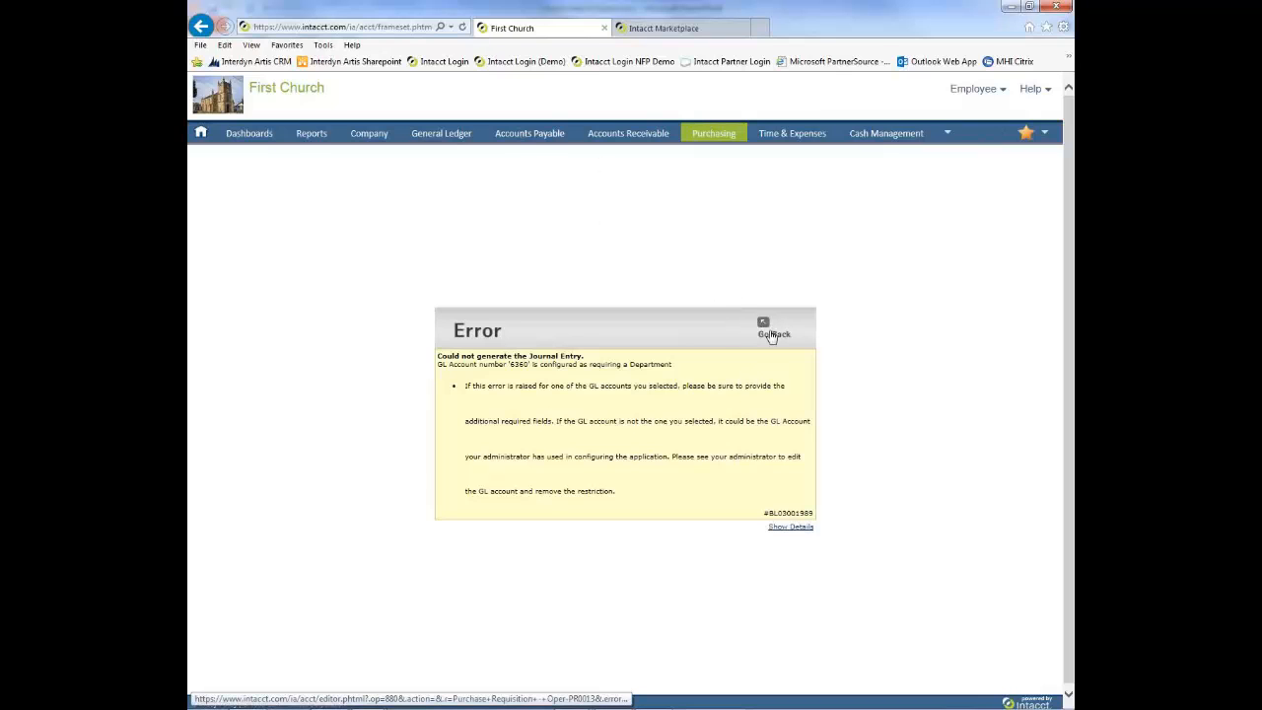
{"action": "left_click", "coordinate": [768, 341]}
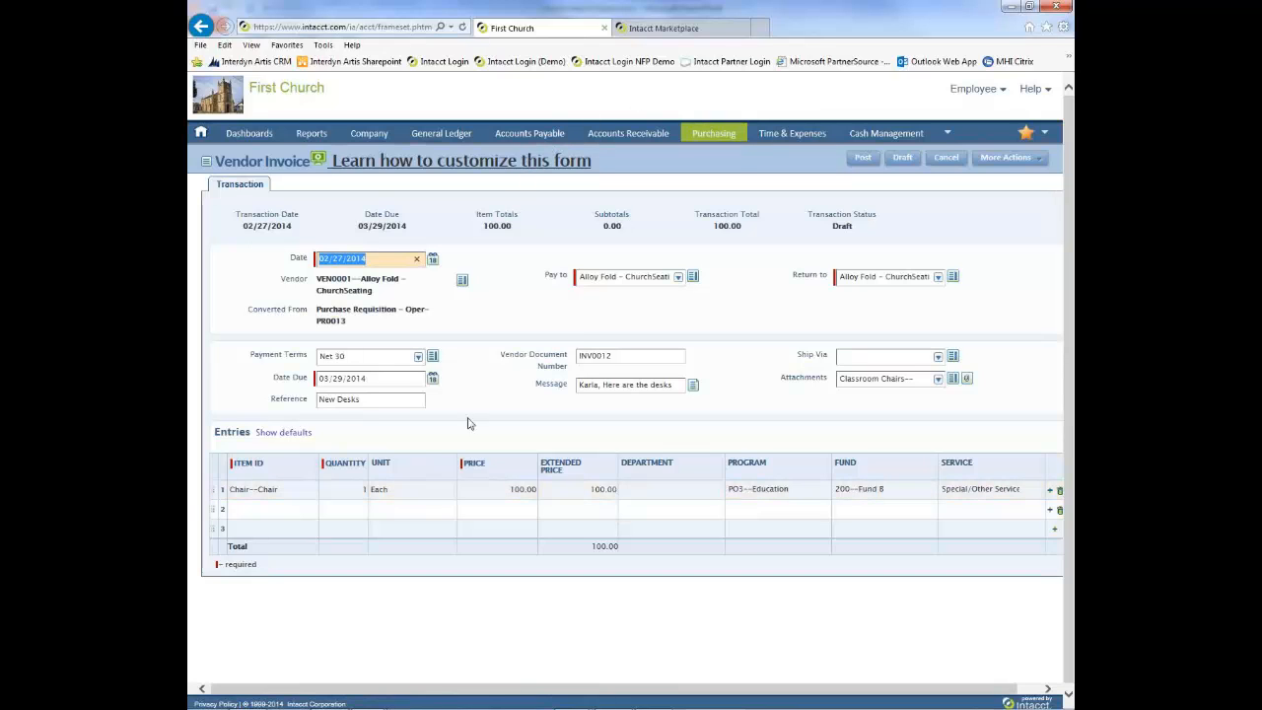
{"action": "left_click", "coordinate": [530, 136]}
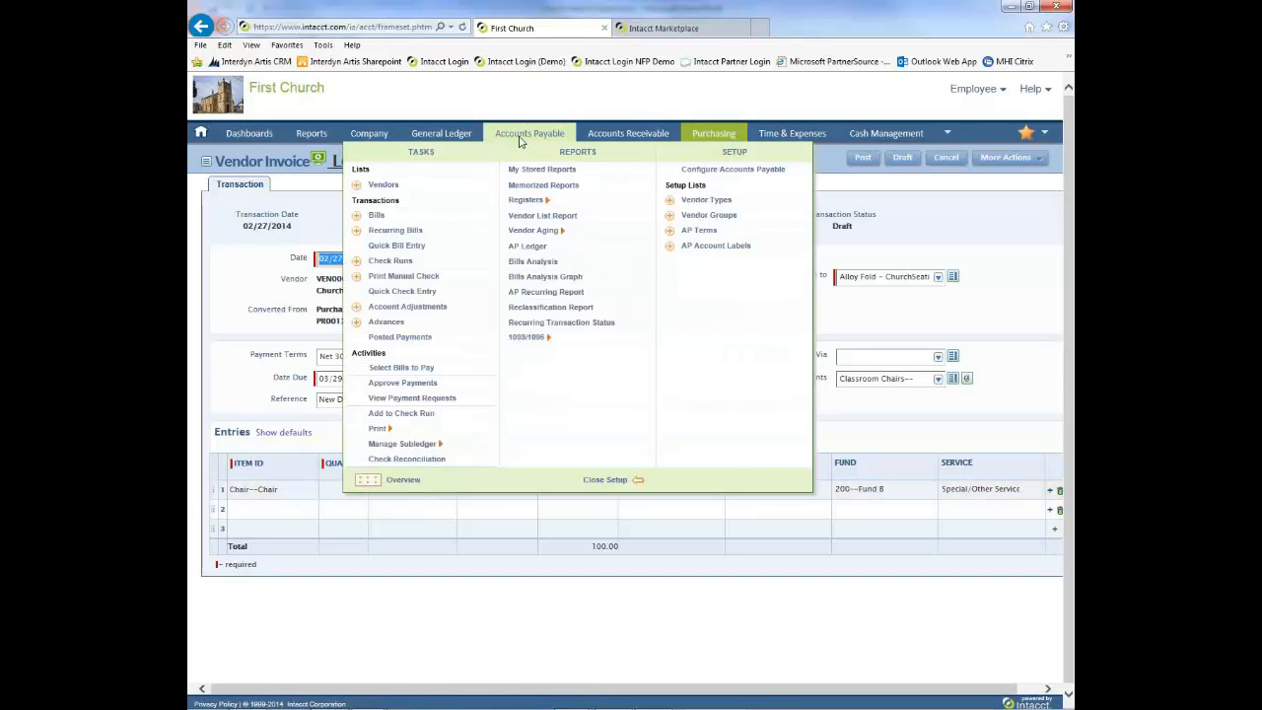
{"action": "left_click", "coordinate": [864, 158]}
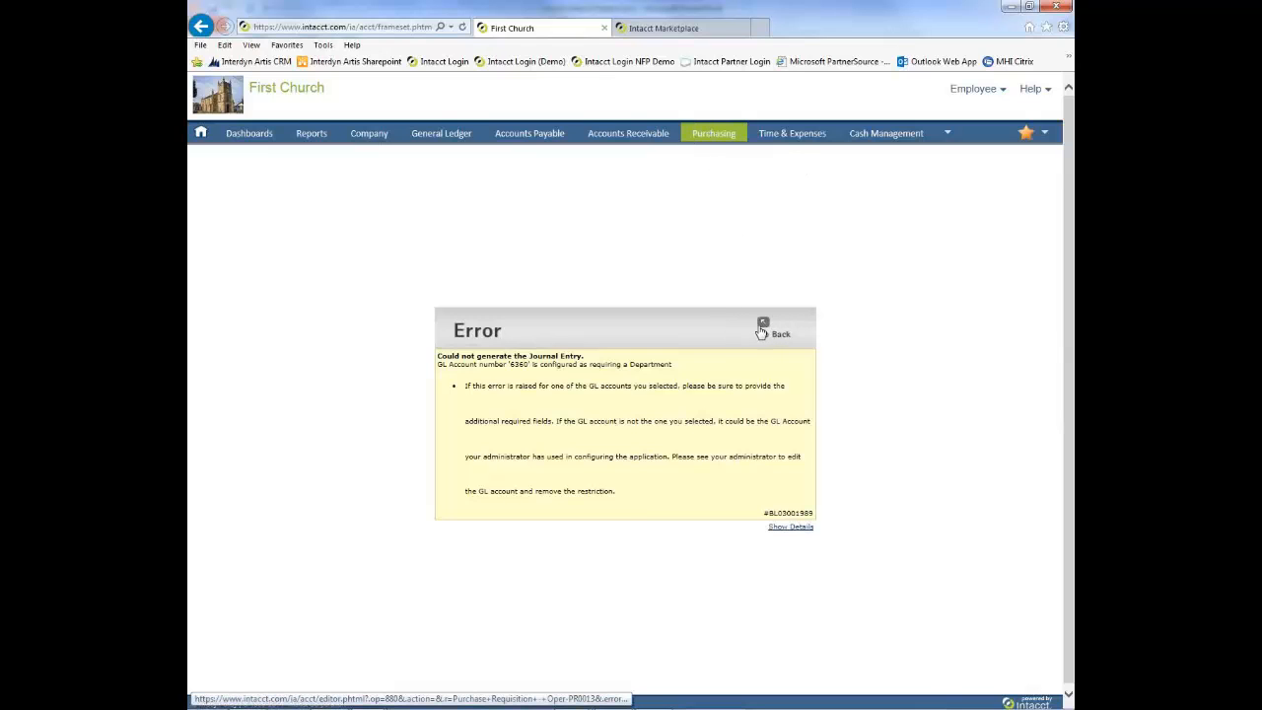
{"action": "left_click", "coordinate": [762, 332]}
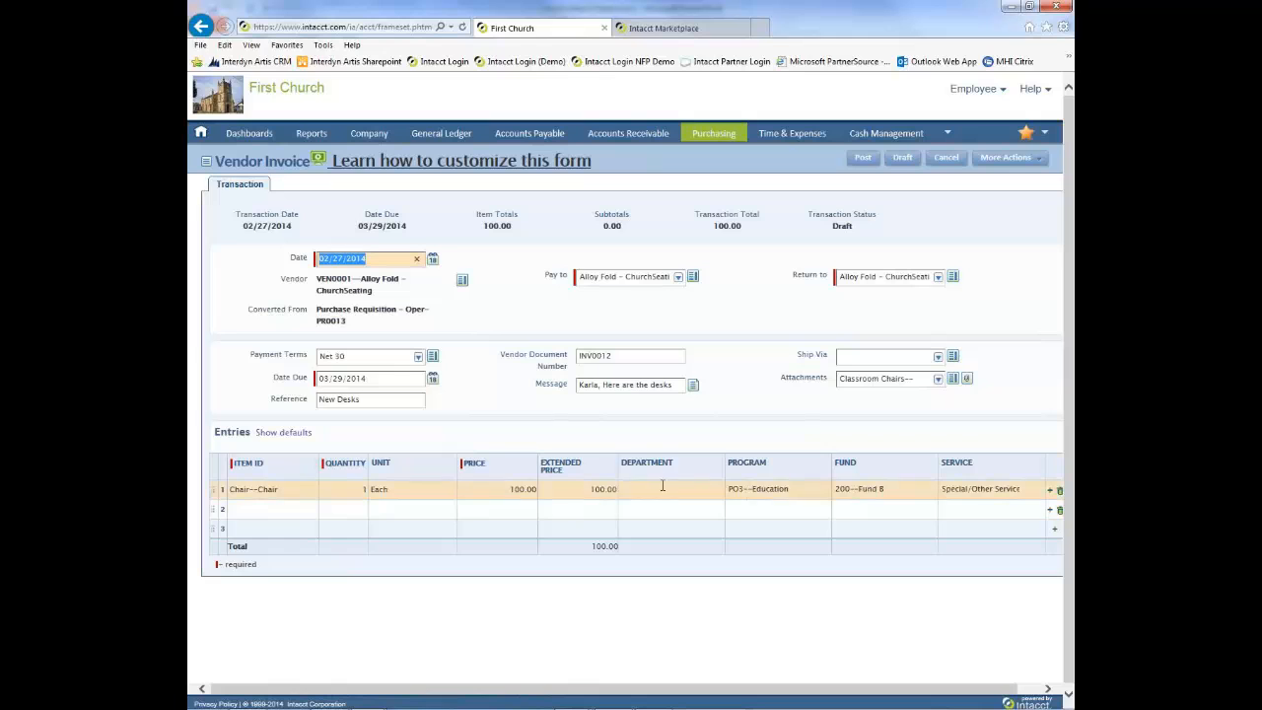
Set the chair line's department to 100--Accounting and post the vendor invoice
{"action": "left_click", "coordinate": [682, 487]}
{"action": "left_click", "coordinate": [703, 490]}
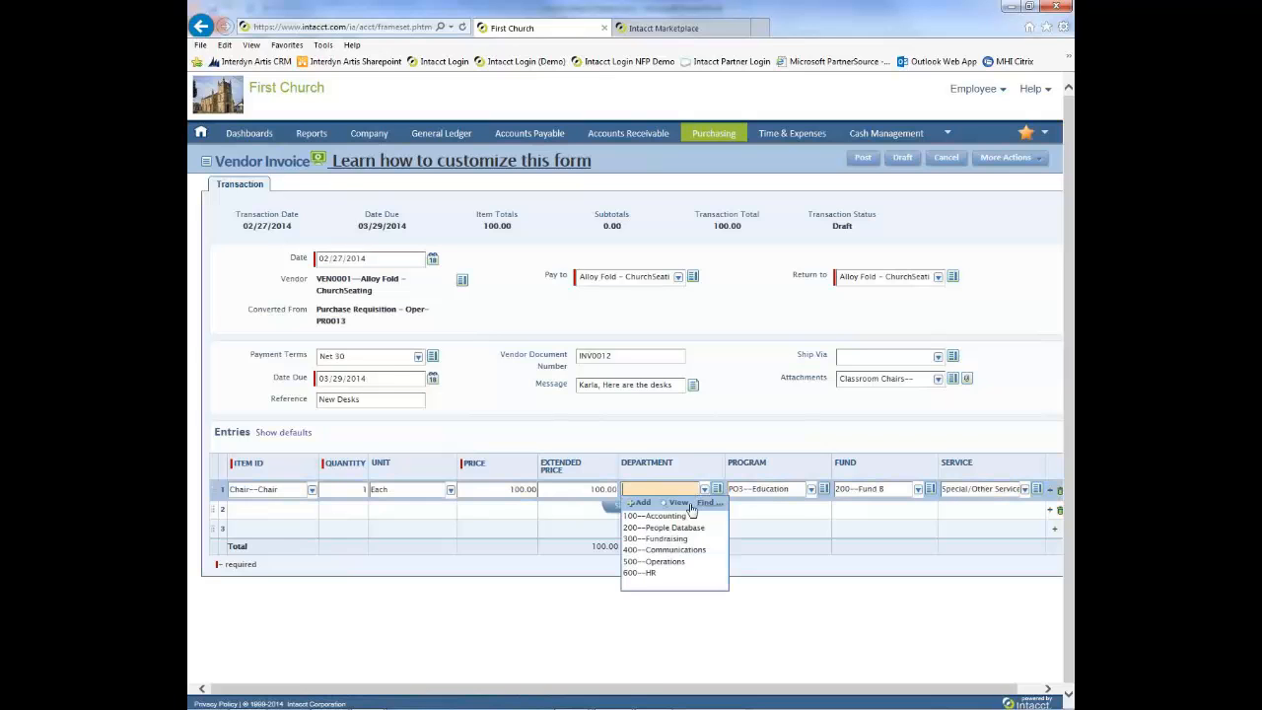
{"action": "left_click", "coordinate": [666, 516]}
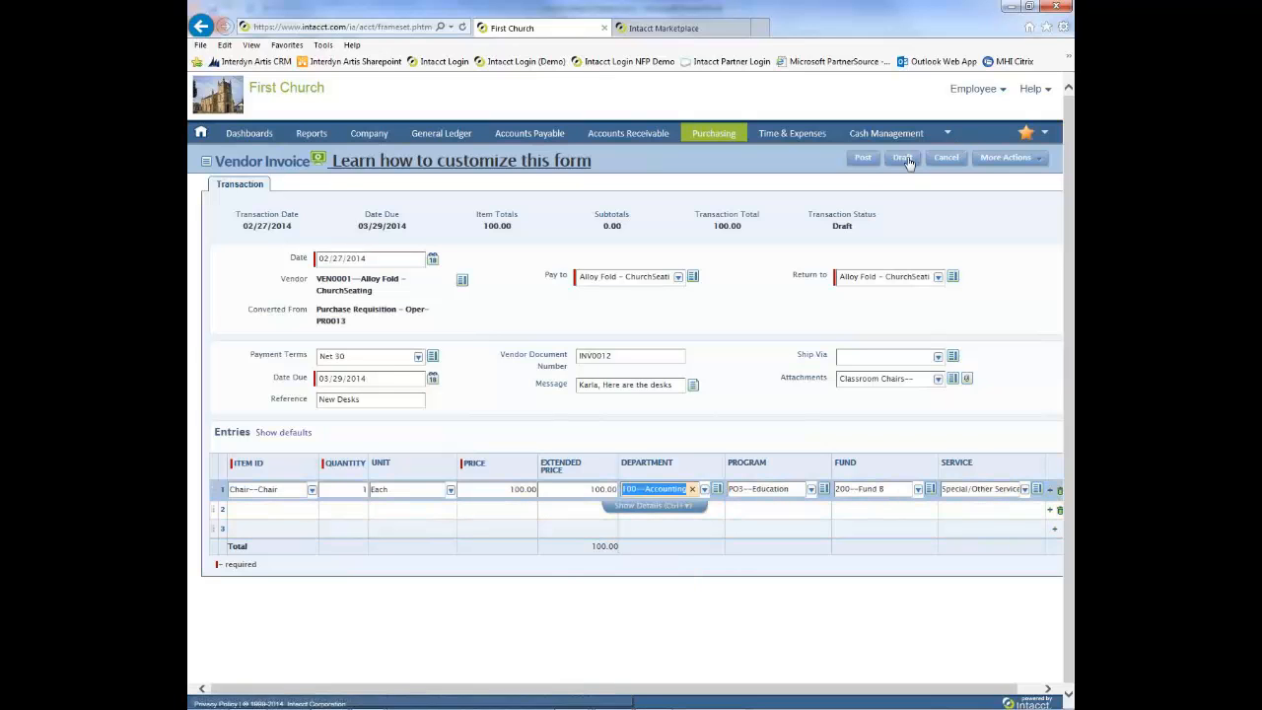
{"action": "left_click", "coordinate": [867, 163]}
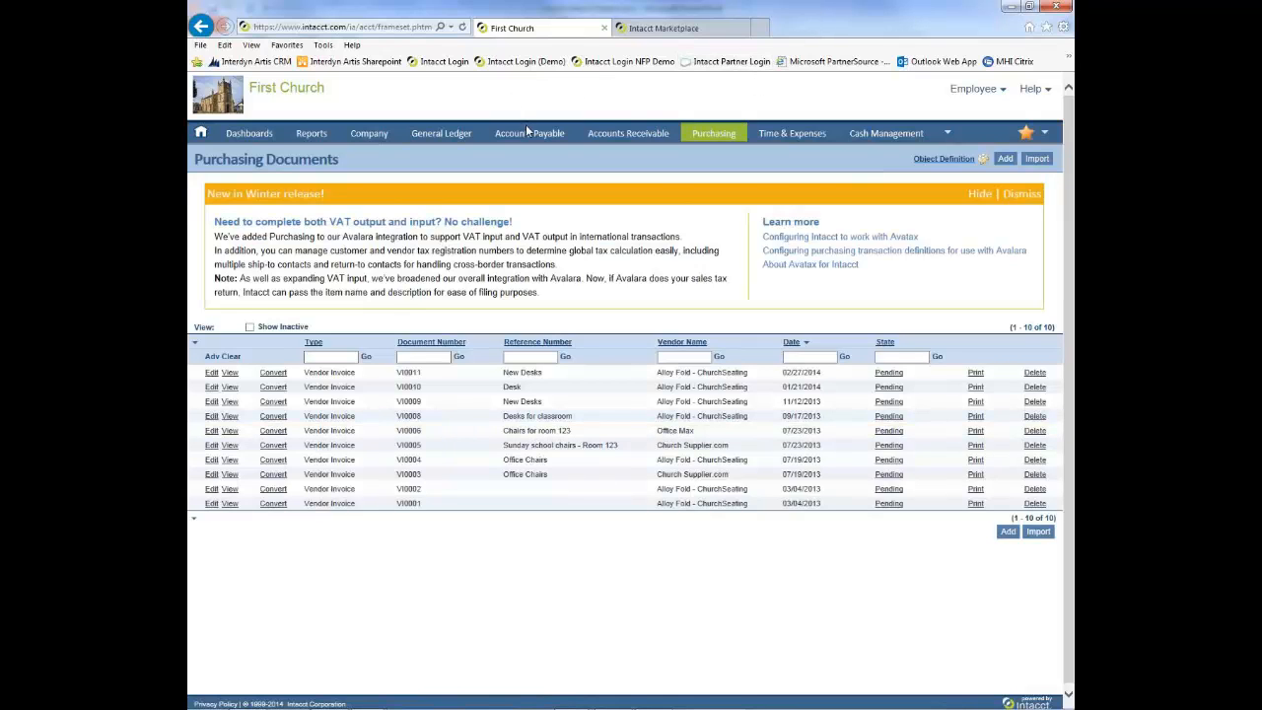
List the Accounts Payable bills available for payment, leaving all vendor and bill filters blank
{"action": "mouse_move", "coordinate": [525, 137]}
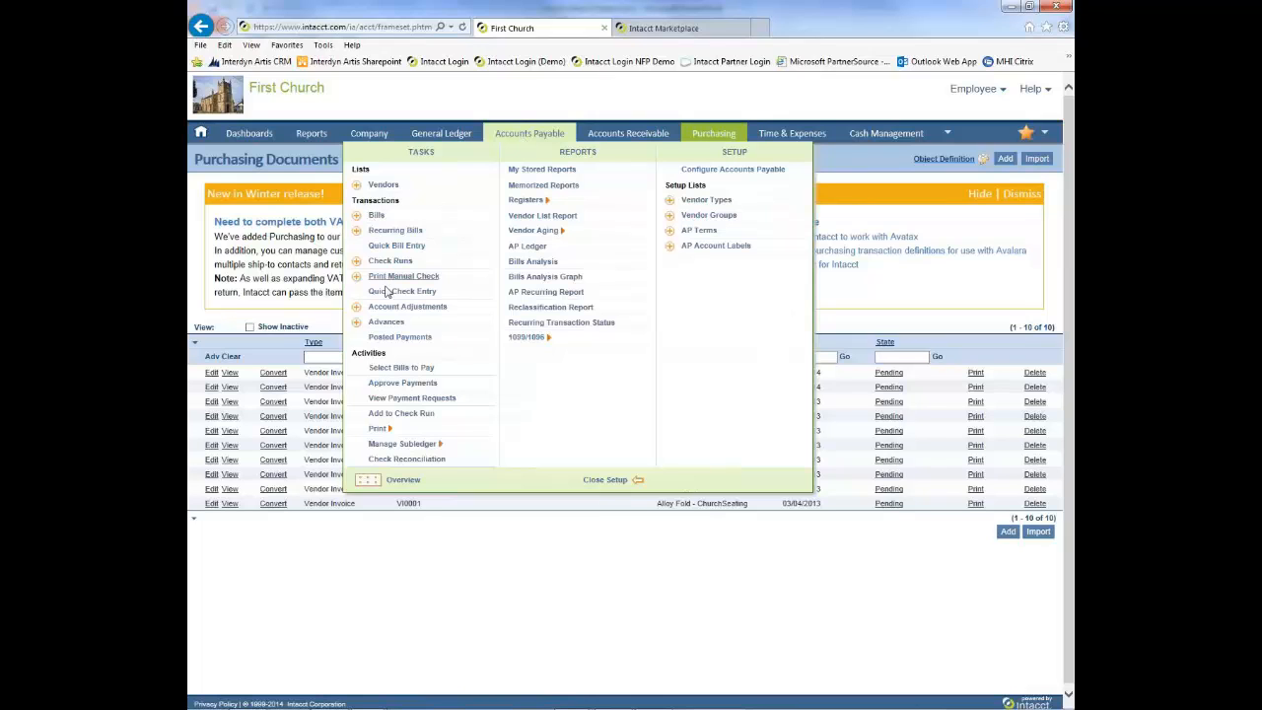
{"action": "left_click", "coordinate": [394, 371]}
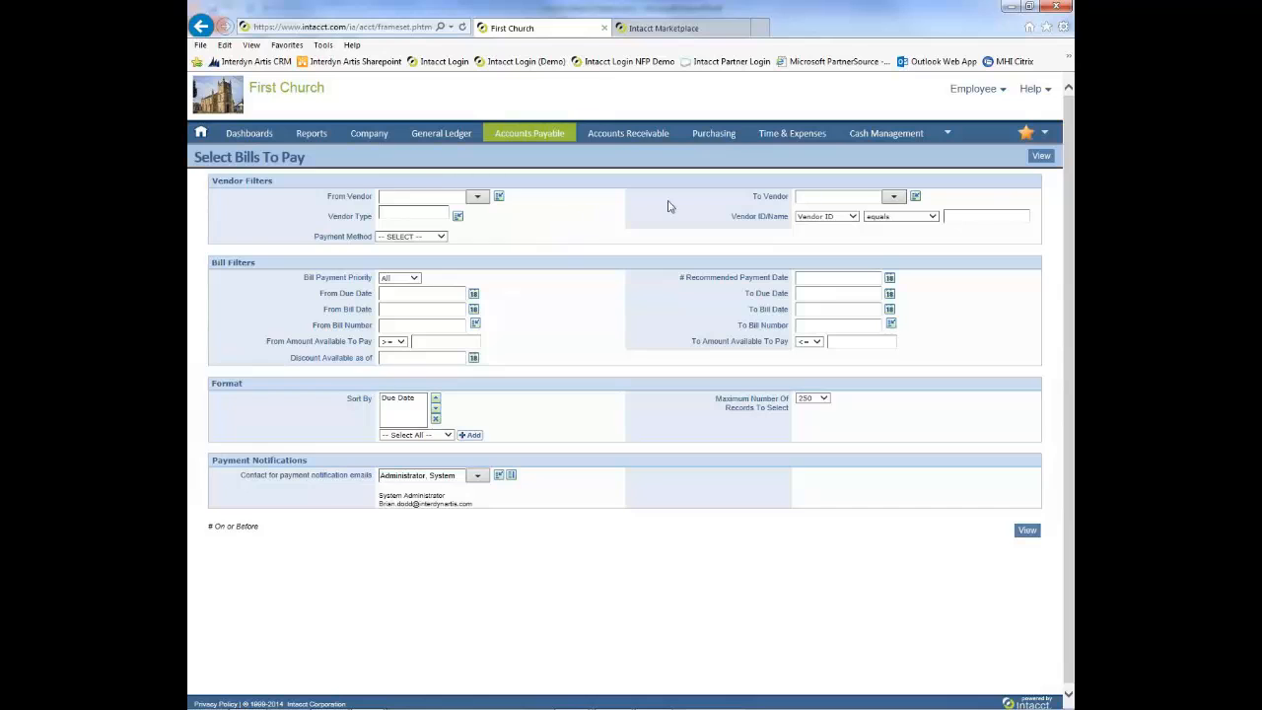
{"action": "left_click", "coordinate": [1041, 157]}
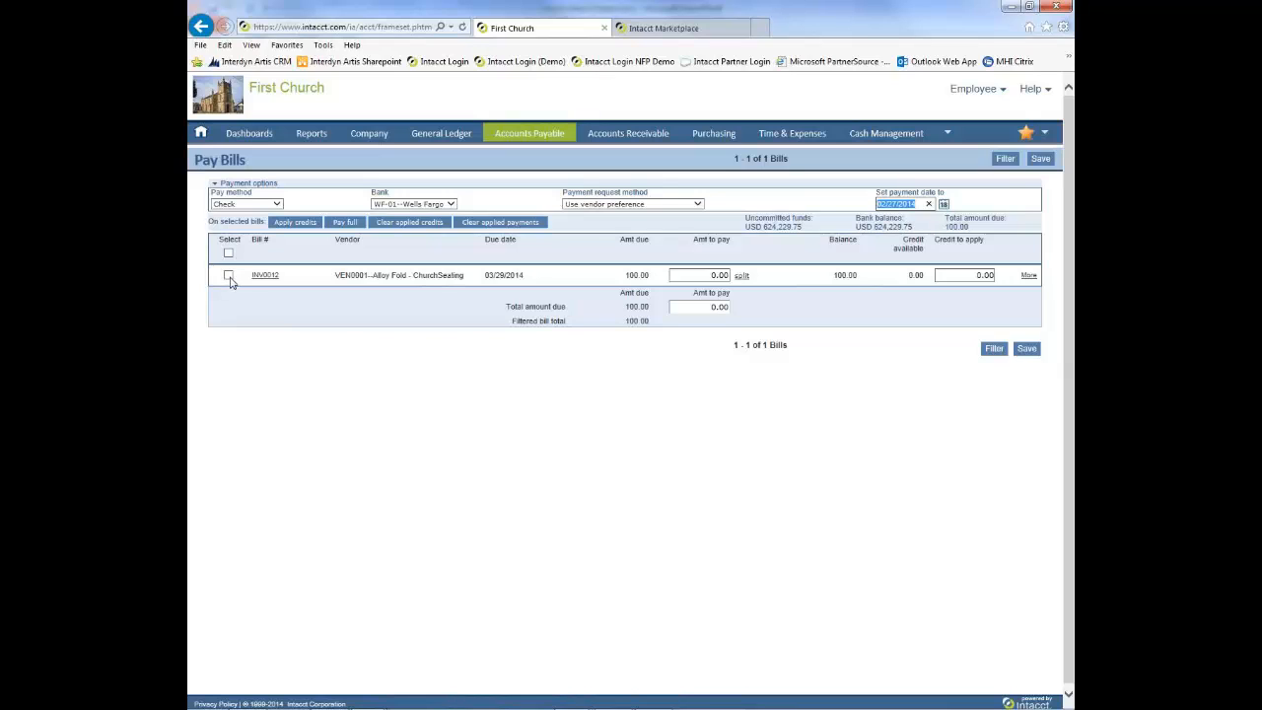
Select bill INV0012 for full payment by check from the Wells Fargo bank account and save the payment
{"action": "left_click", "coordinate": [277, 204]}
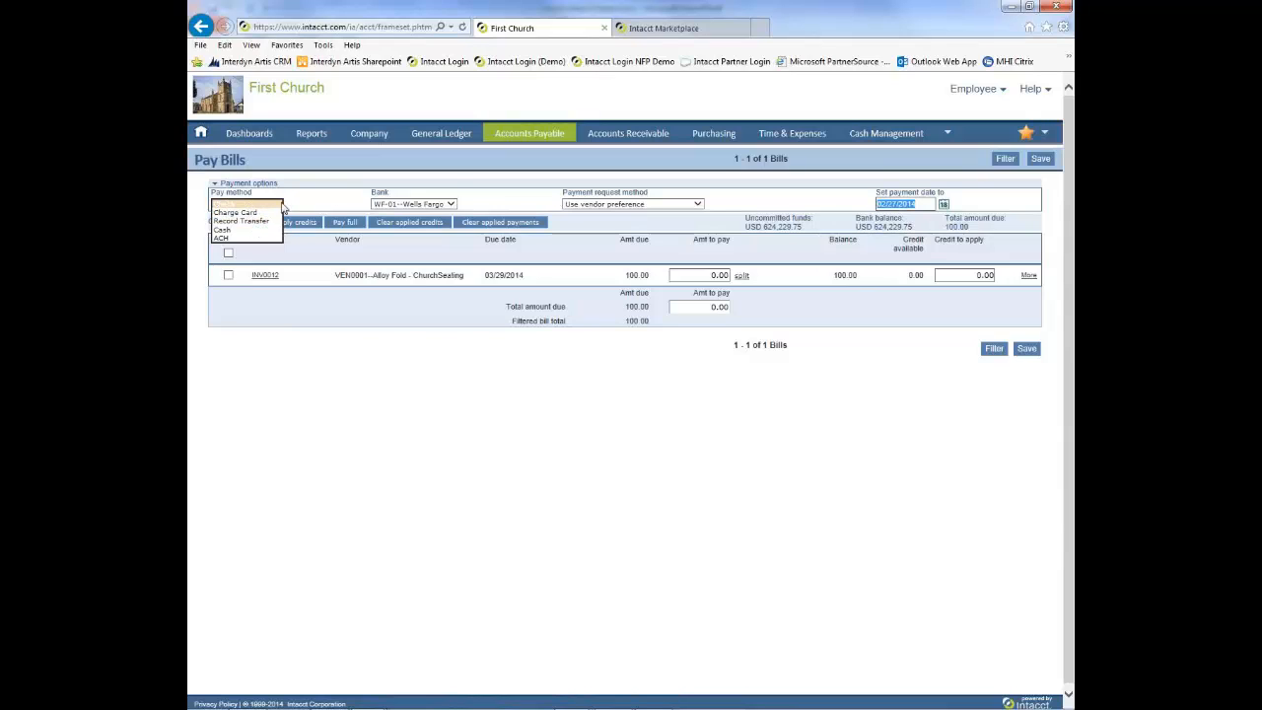
{"action": "left_click", "coordinate": [496, 198]}
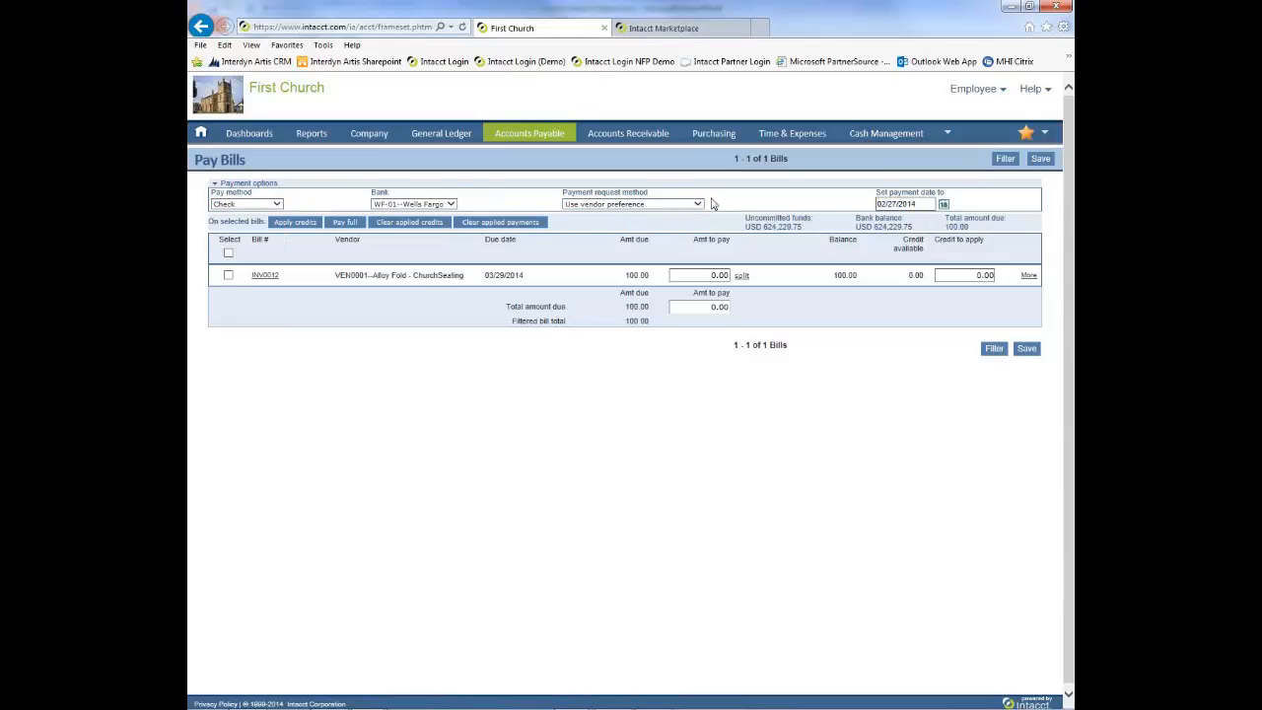
{"action": "left_click", "coordinate": [228, 276]}
{"action": "left_click", "coordinate": [345, 222]}
{"action": "left_click", "coordinate": [1026, 350]}
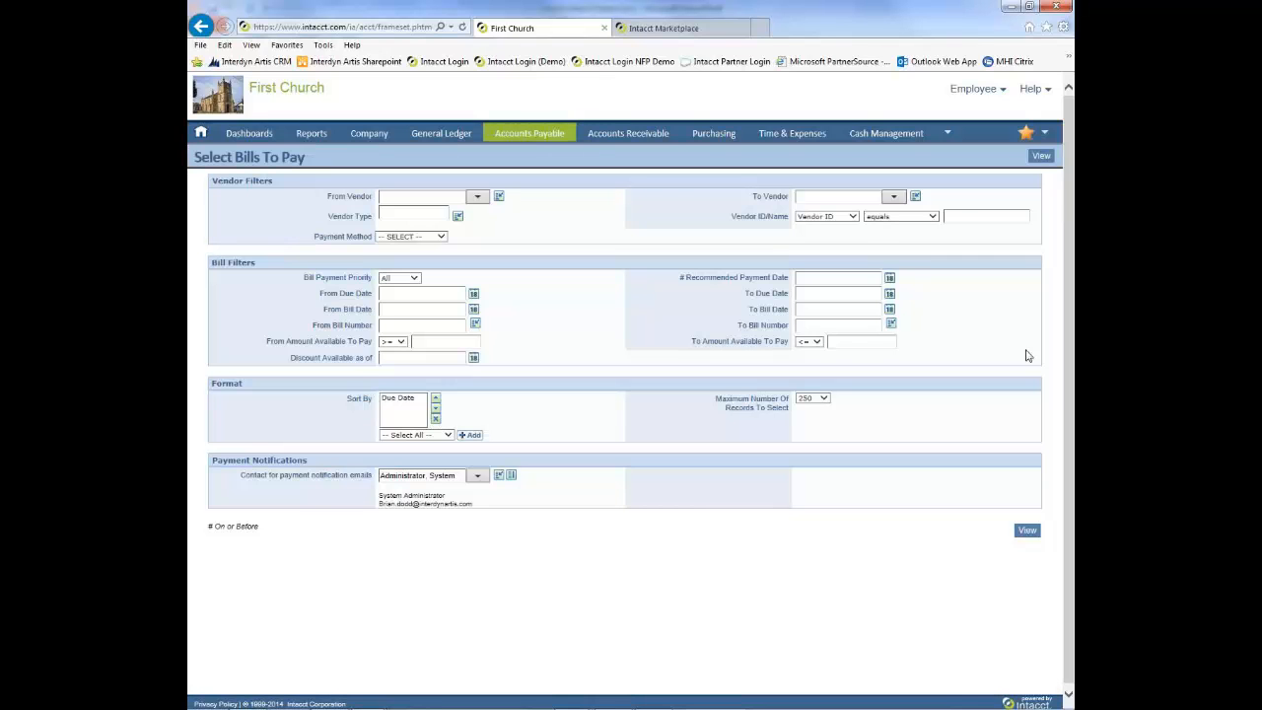
Open the Accounts Payable check printing page and set the checking account to WF-01--Wells Fargo
{"action": "left_click", "coordinate": [541, 140]}
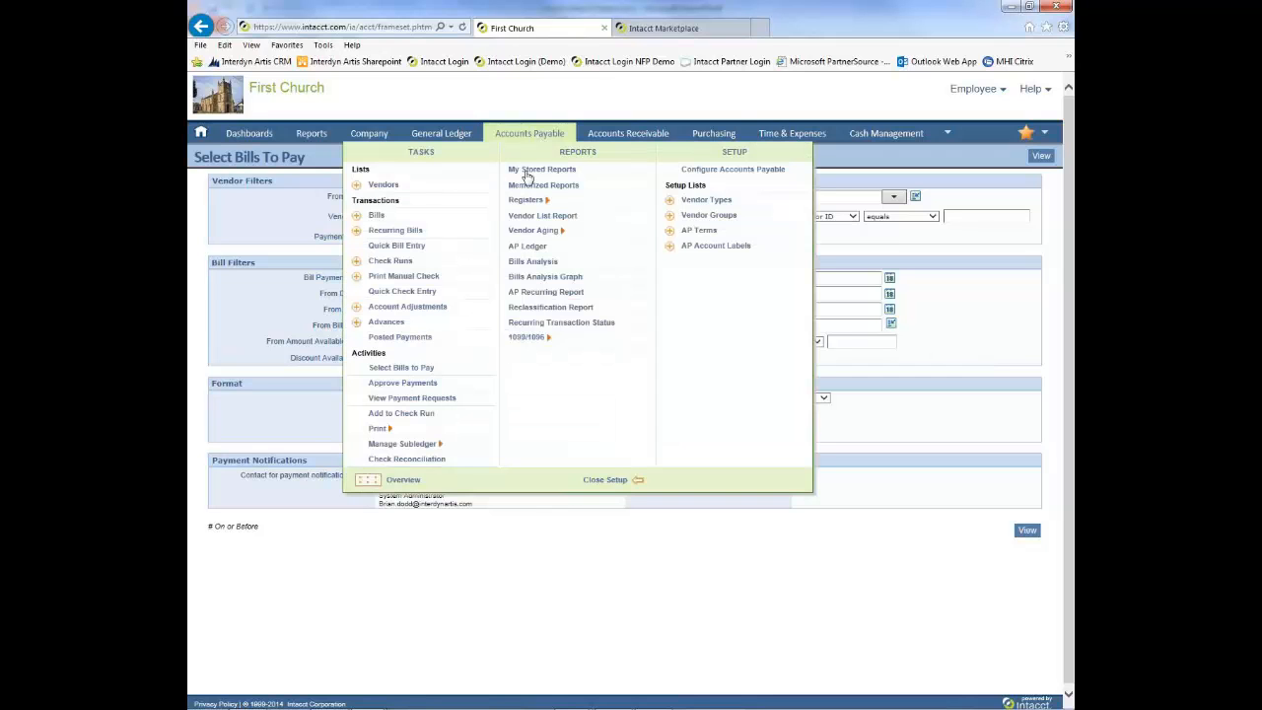
{"action": "mouse_move", "coordinate": [384, 433]}
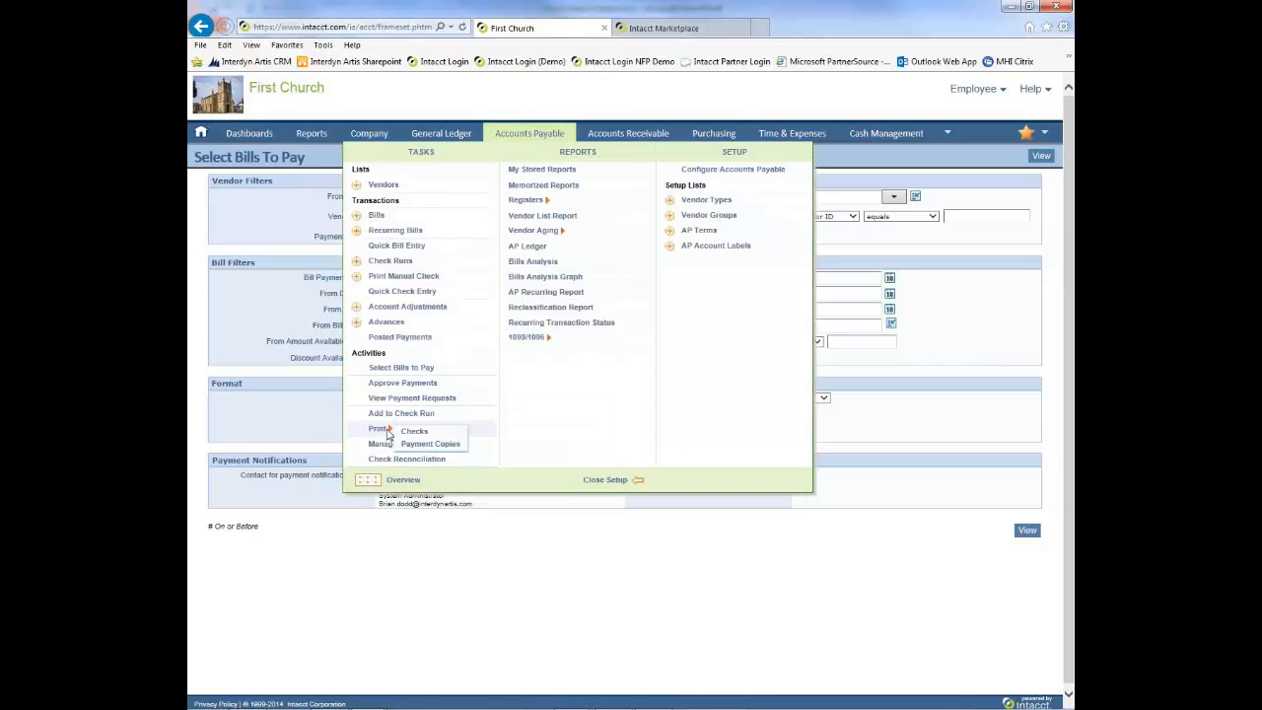
{"action": "left_click", "coordinate": [414, 434]}
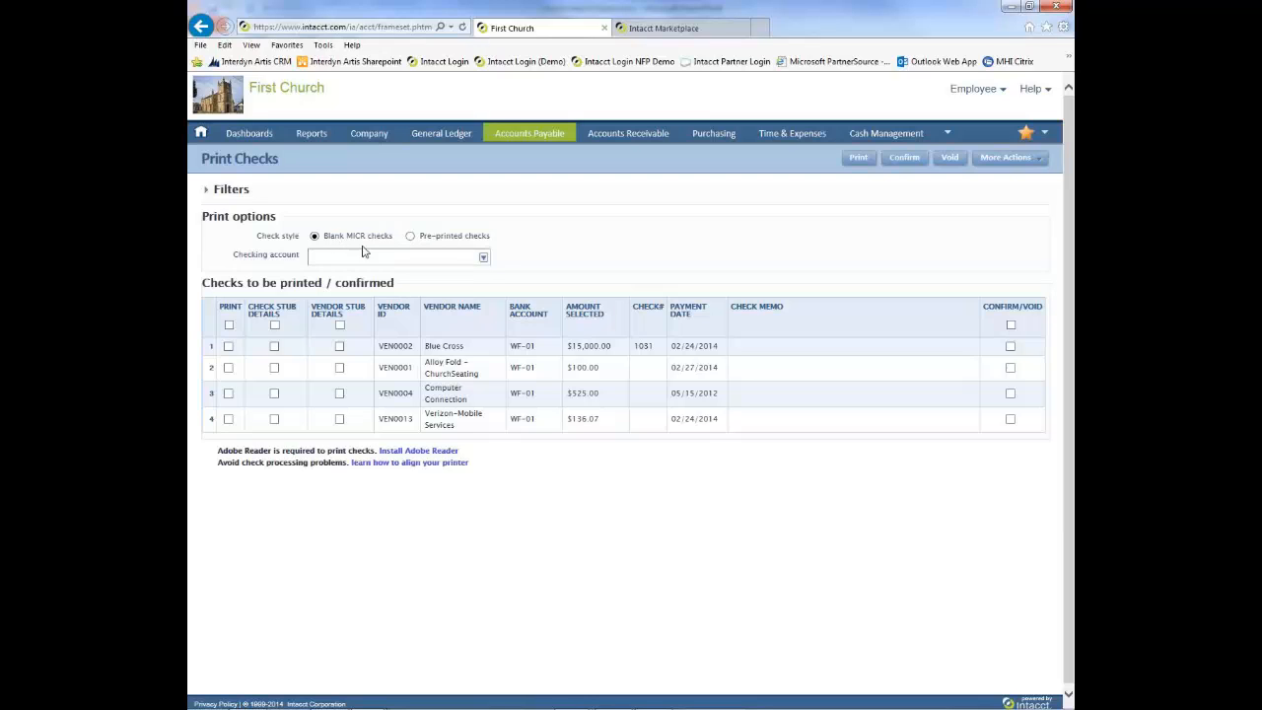
{"action": "left_click", "coordinate": [482, 257]}
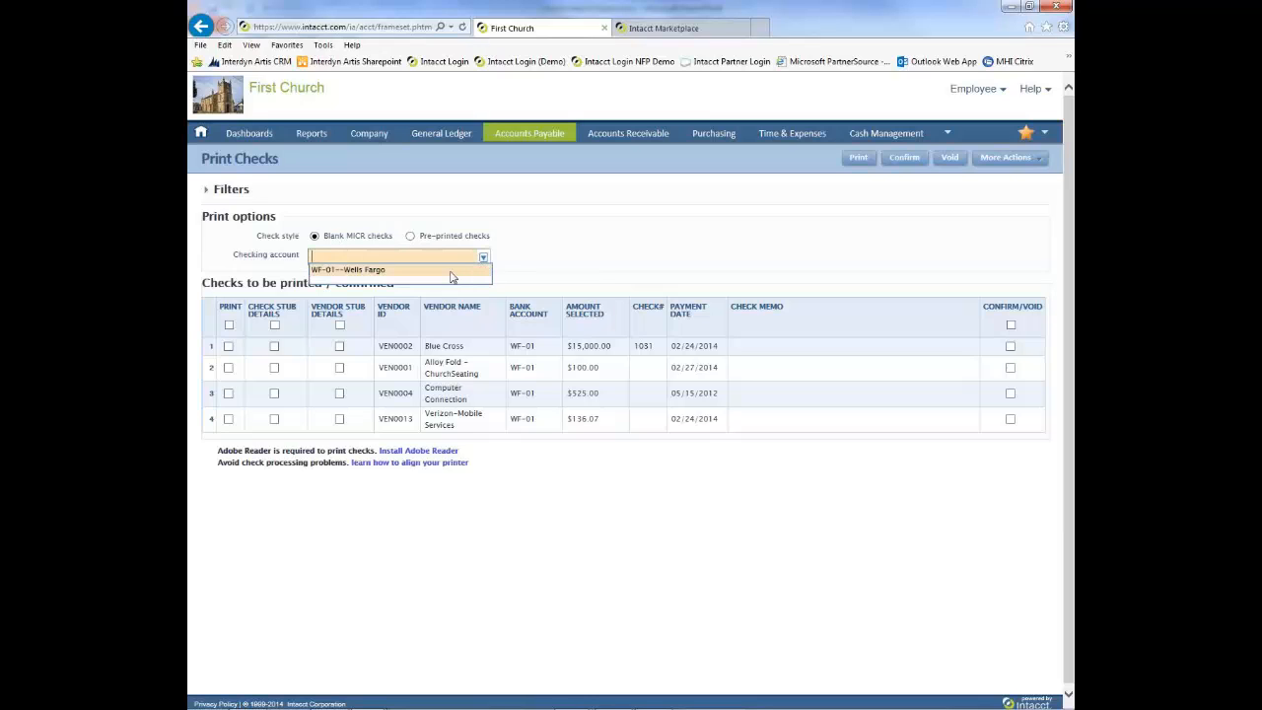
{"action": "left_click", "coordinate": [462, 272]}
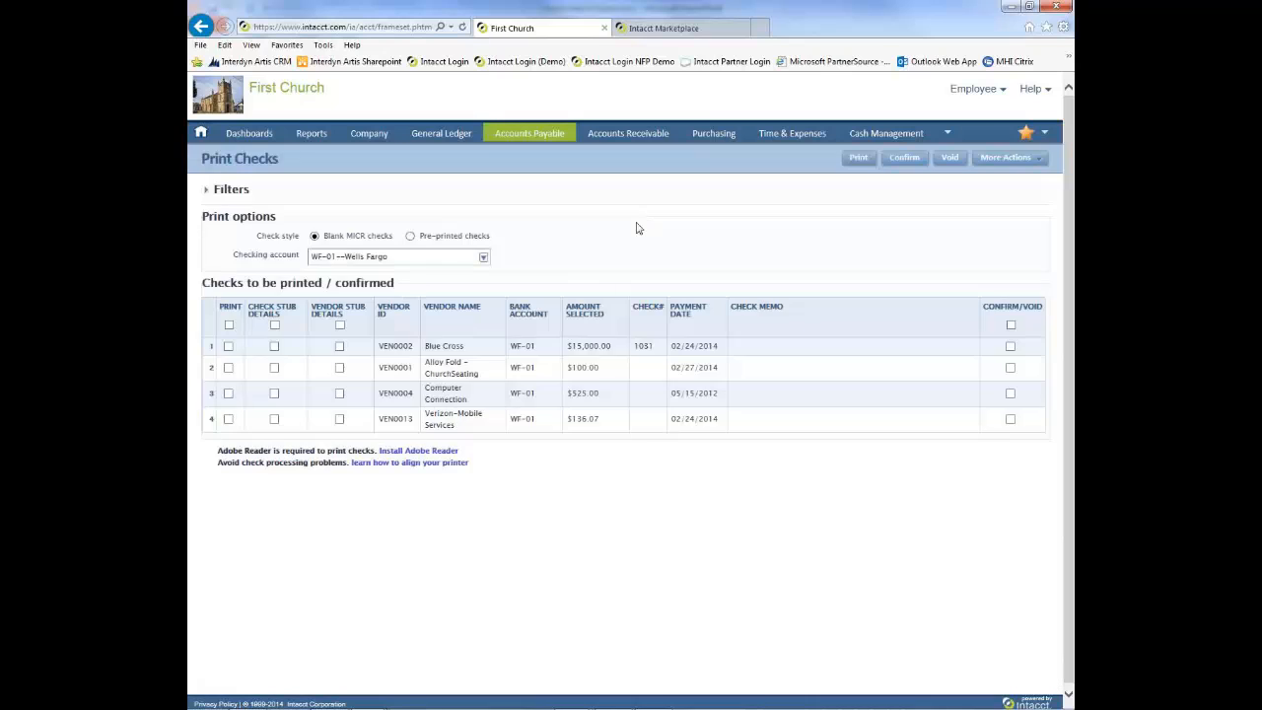
Print the Alloy Fold - ChurchSeating check with check stub and vendor stub details and the memo "DESK"
{"action": "left_click", "coordinate": [229, 368]}
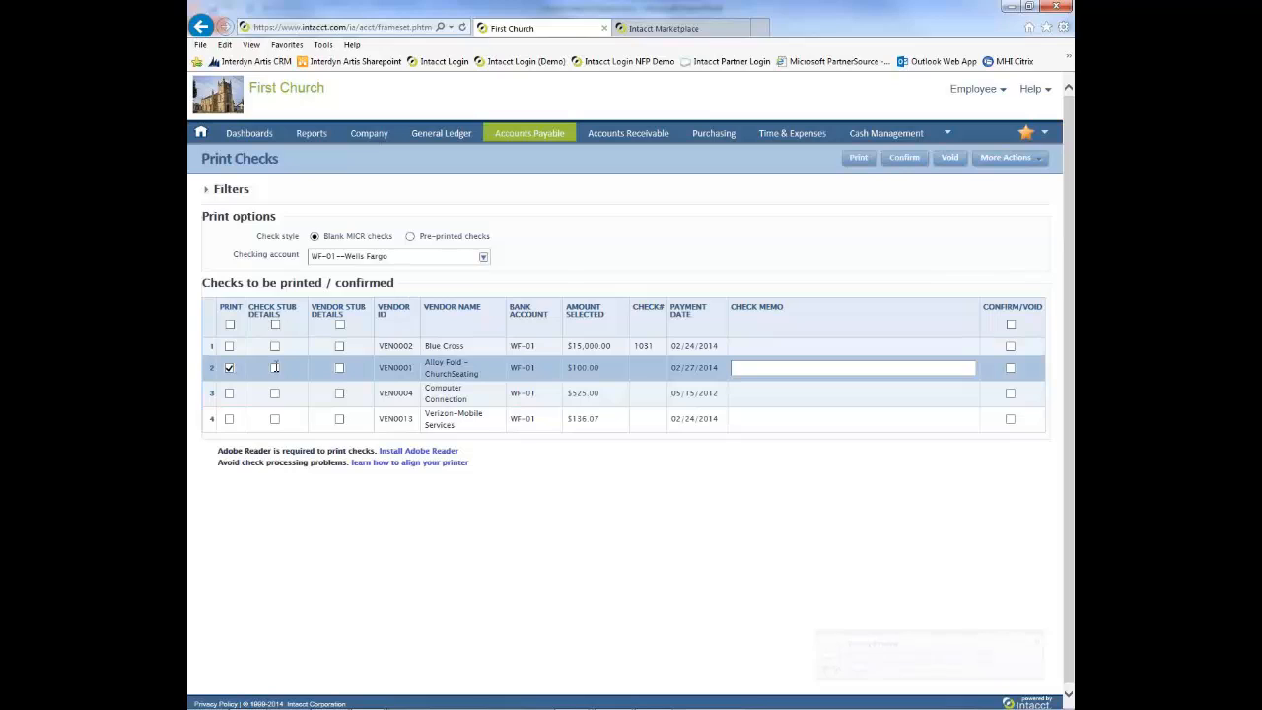
{"action": "left_click", "coordinate": [339, 368]}
{"action": "left_click", "coordinate": [755, 368]}
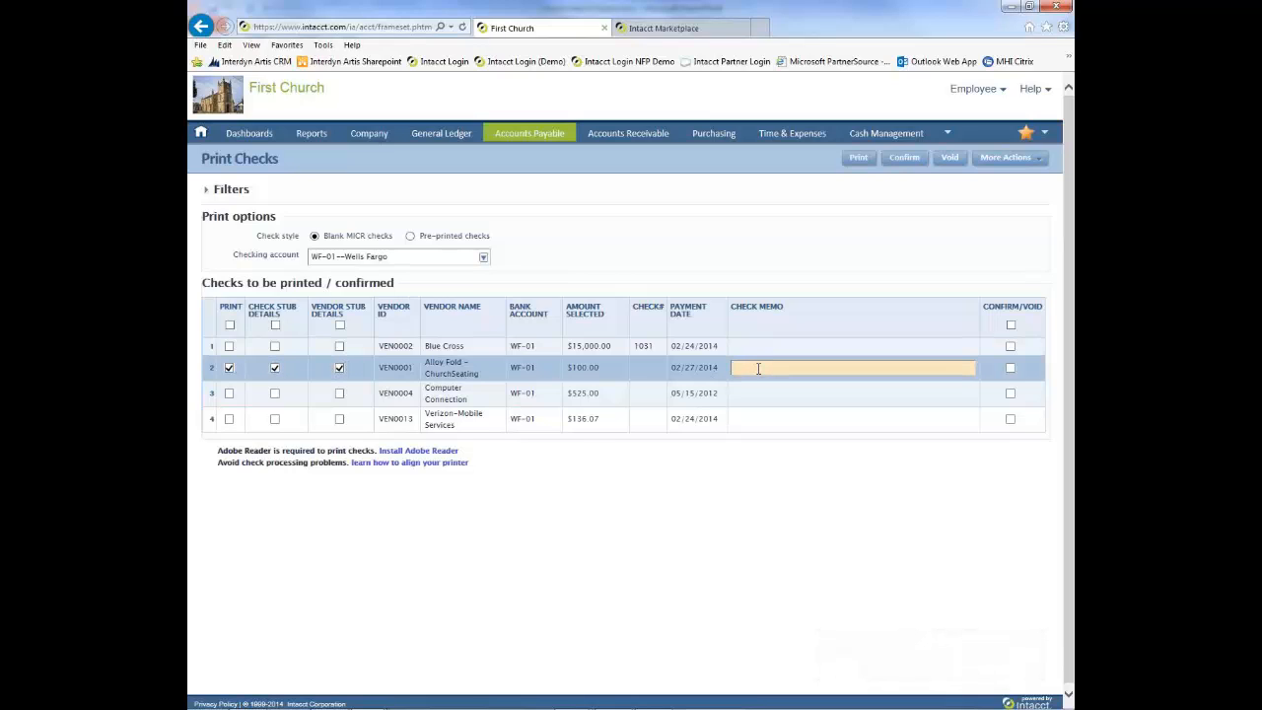
{"action": "type", "text": "DESK"}
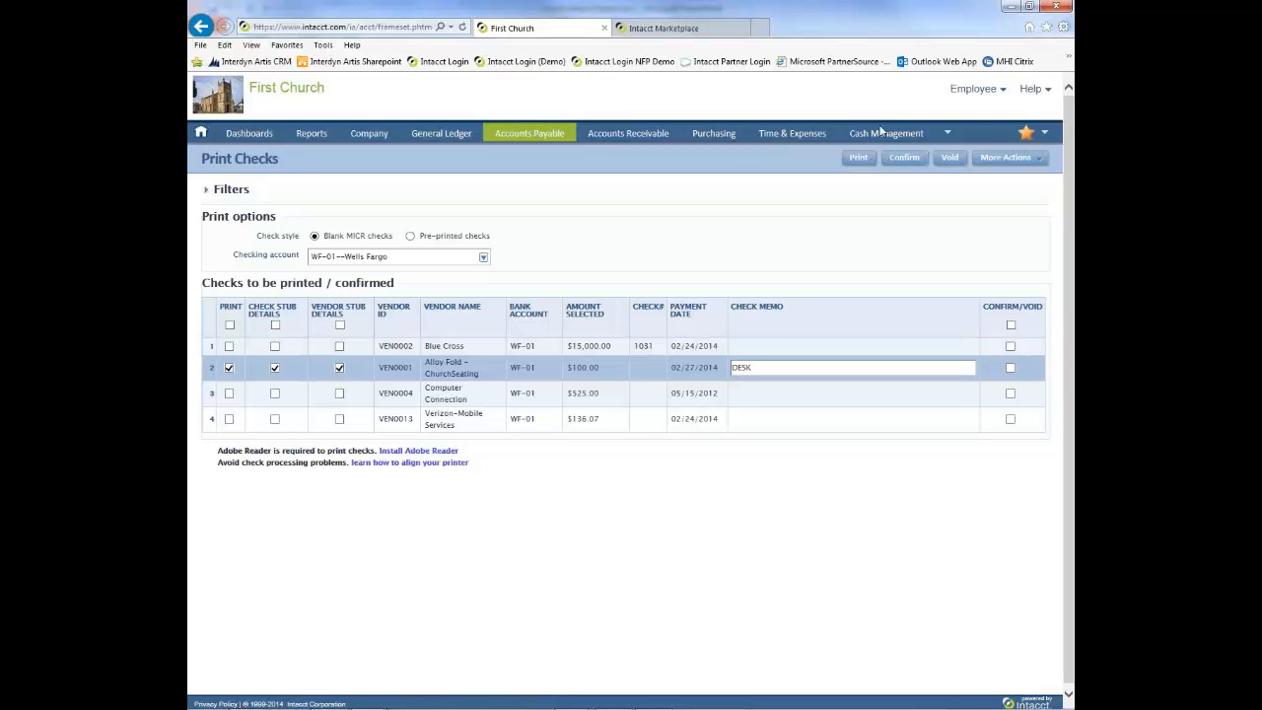
{"action": "mouse_move", "coordinate": [883, 138]}
{"action": "left_click", "coordinate": [856, 162]}
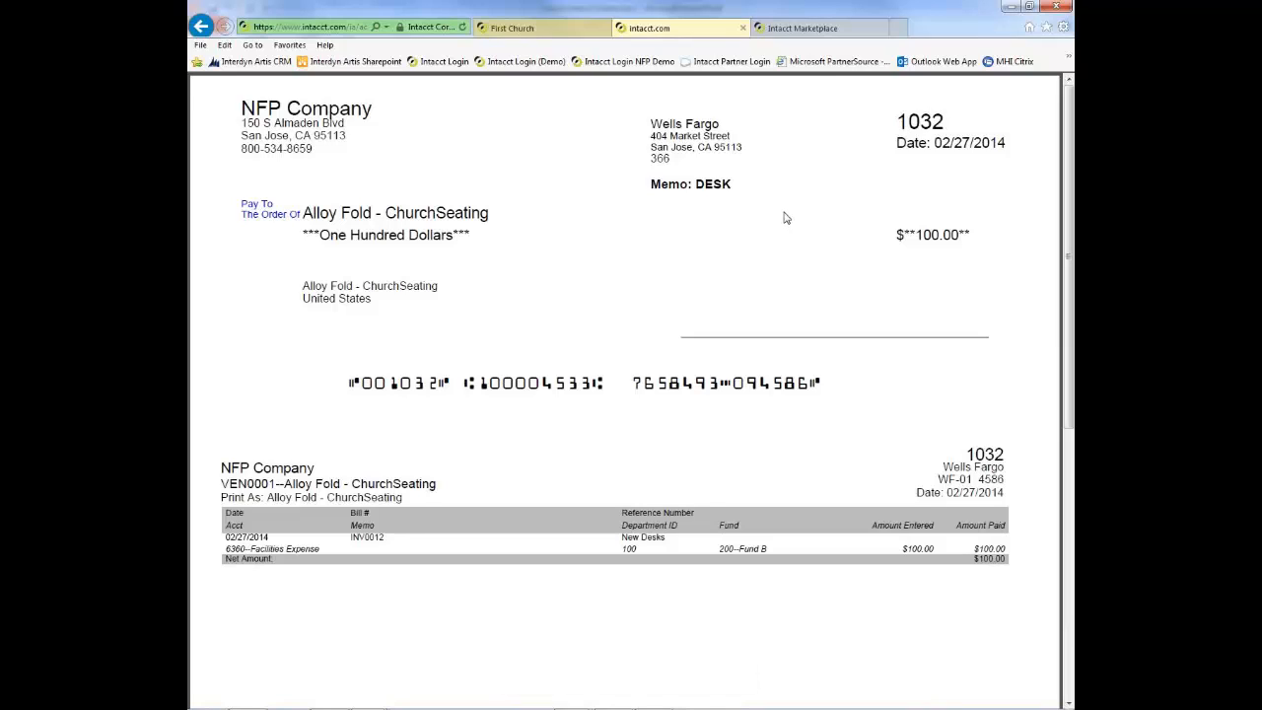
Review and close the generated check document, and confirm the Alloy Fold - ChurchSeating check
{"action": "scroll", "coordinate": [747, 375], "scroll_direction": "down", "scroll_amount": 3}
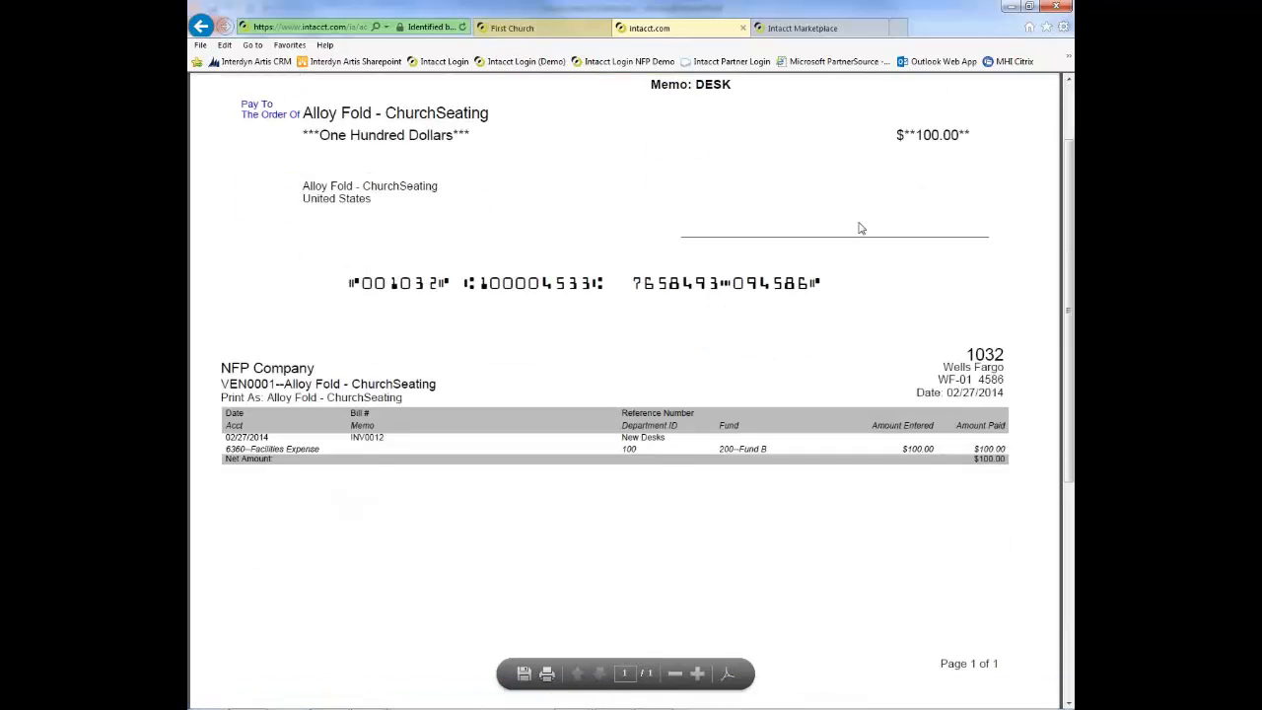
{"action": "scroll", "coordinate": [858, 228], "scroll_direction": "up", "scroll_amount": 3}
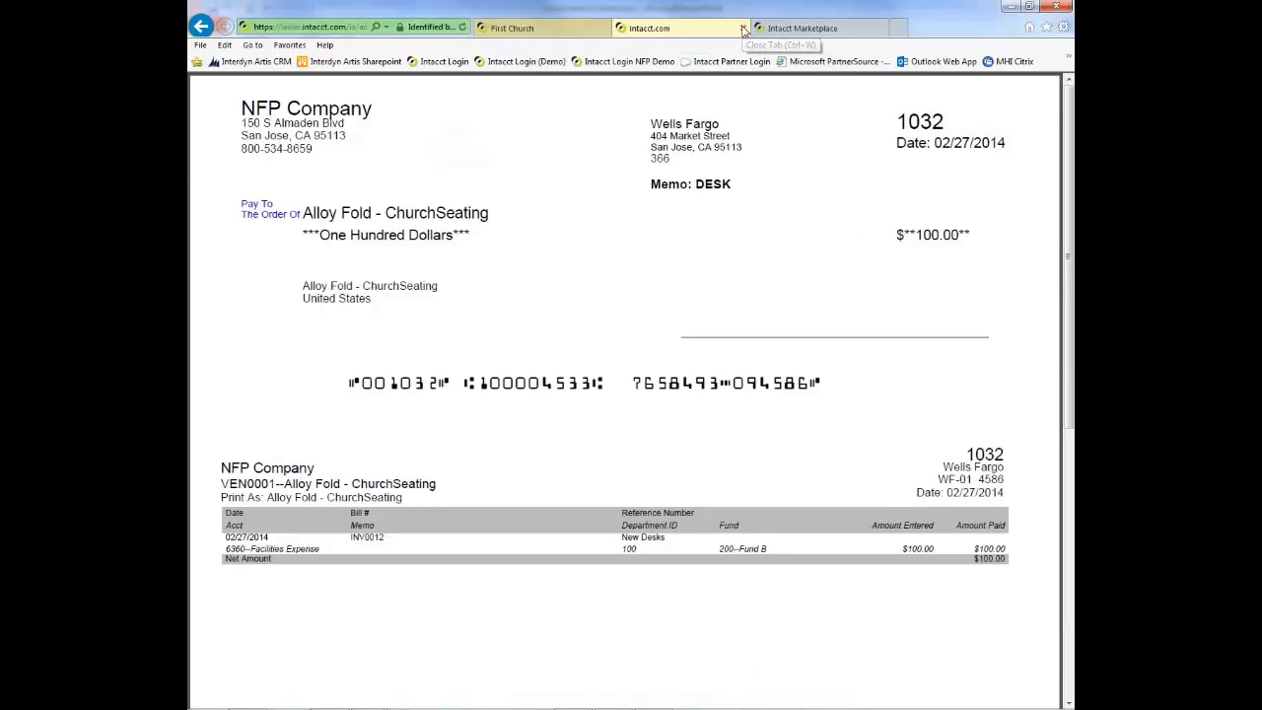
{"action": "left_click", "coordinate": [743, 29]}
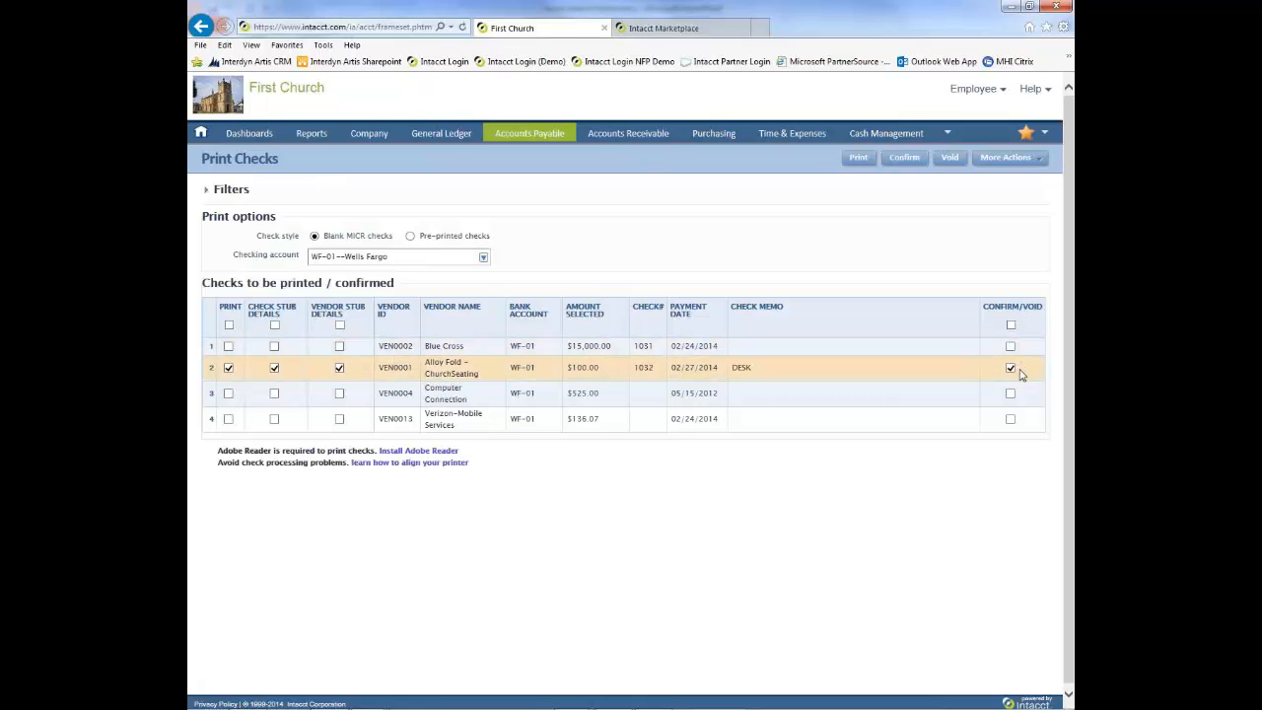
{"action": "left_click", "coordinate": [905, 158]}
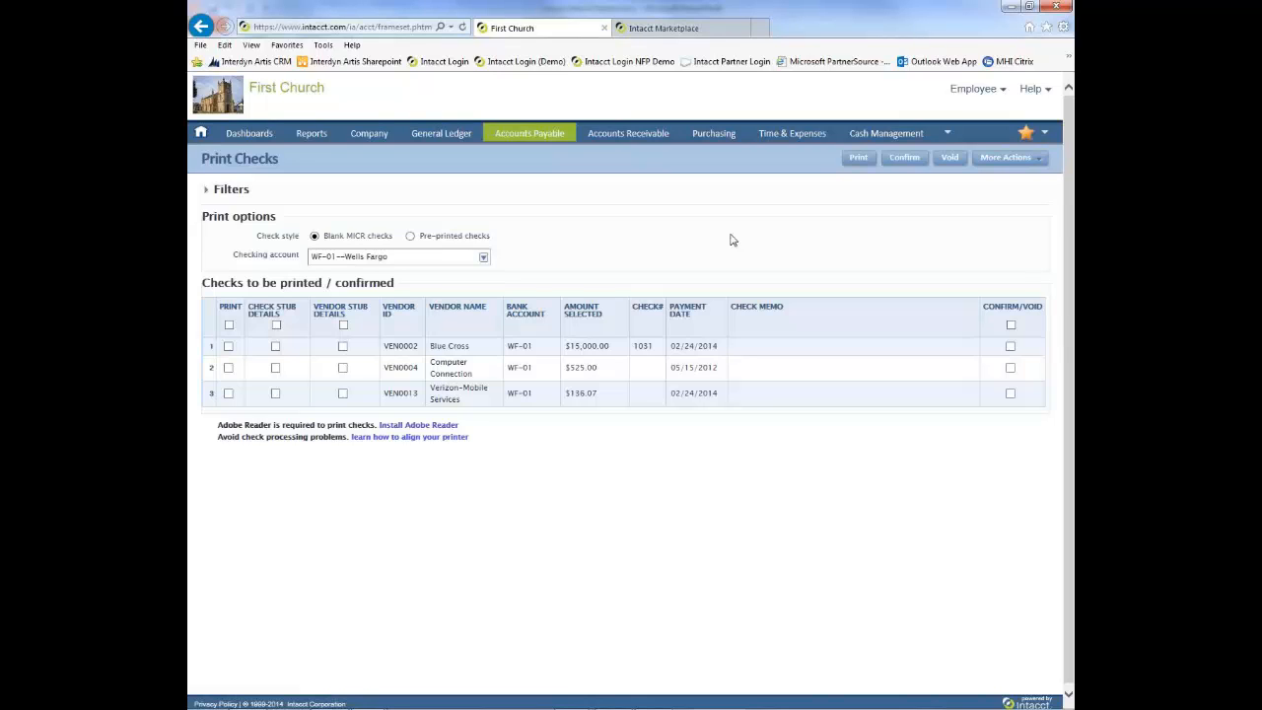
Leave check printing, start a new report with the Financial Report Writer, and name it "Expense By Fund"
{"action": "left_click", "coordinate": [312, 134]}
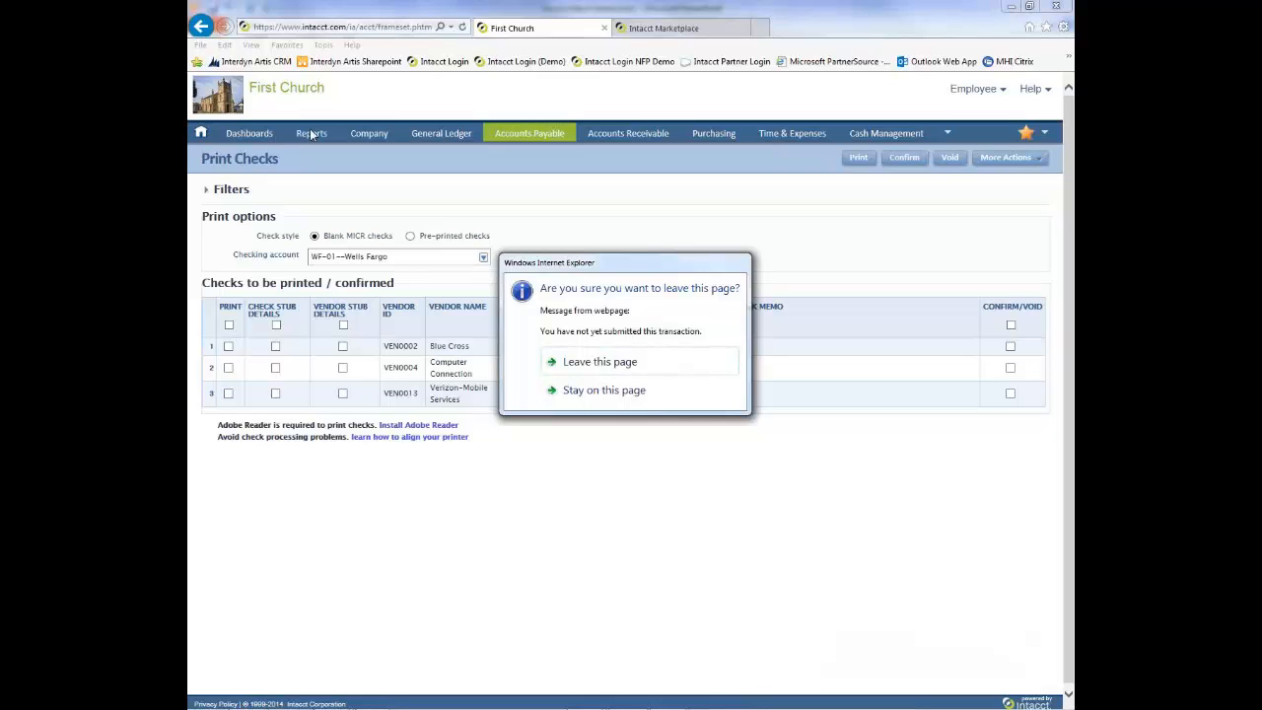
{"action": "left_click", "coordinate": [611, 368]}
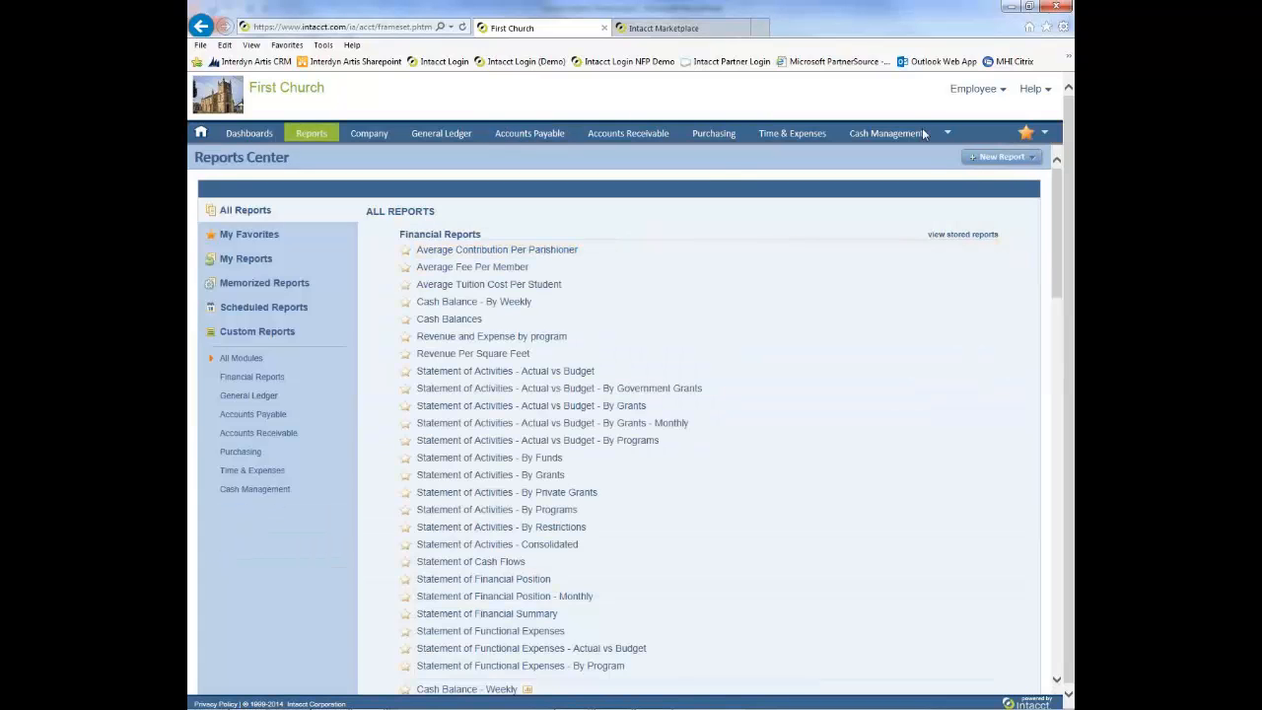
{"action": "left_click", "coordinate": [1022, 163]}
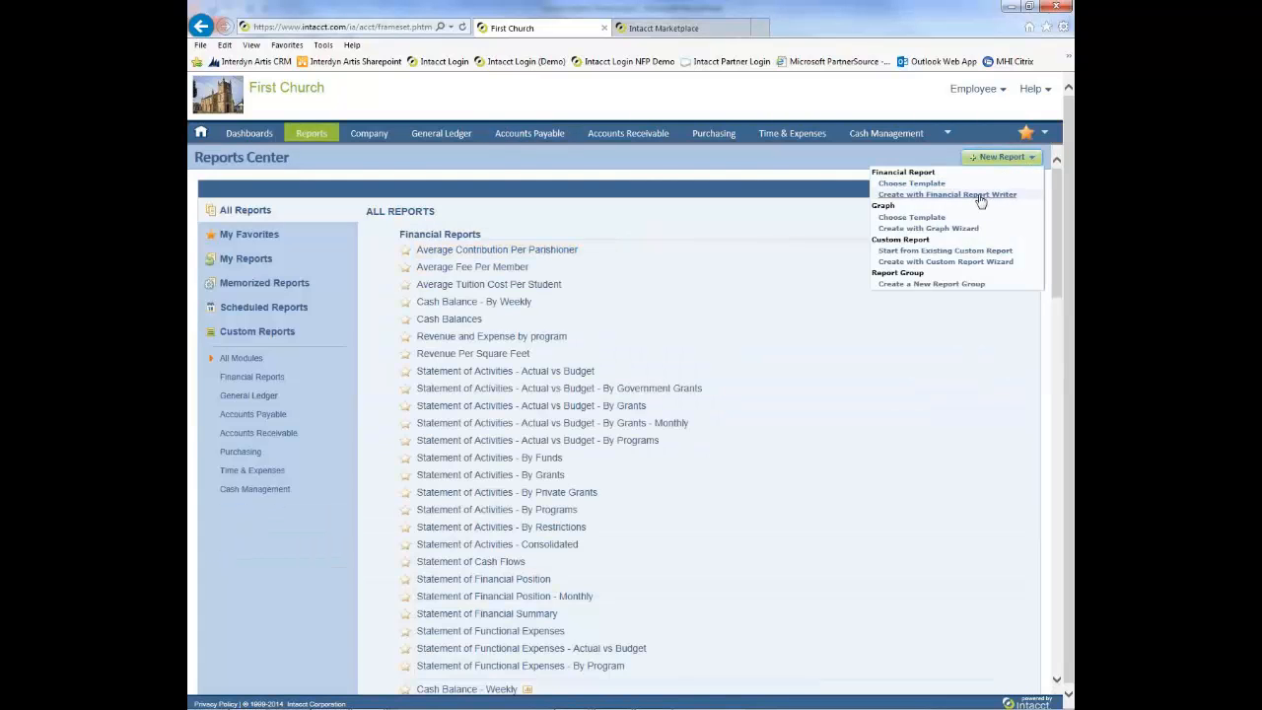
{"action": "left_click", "coordinate": [984, 197]}
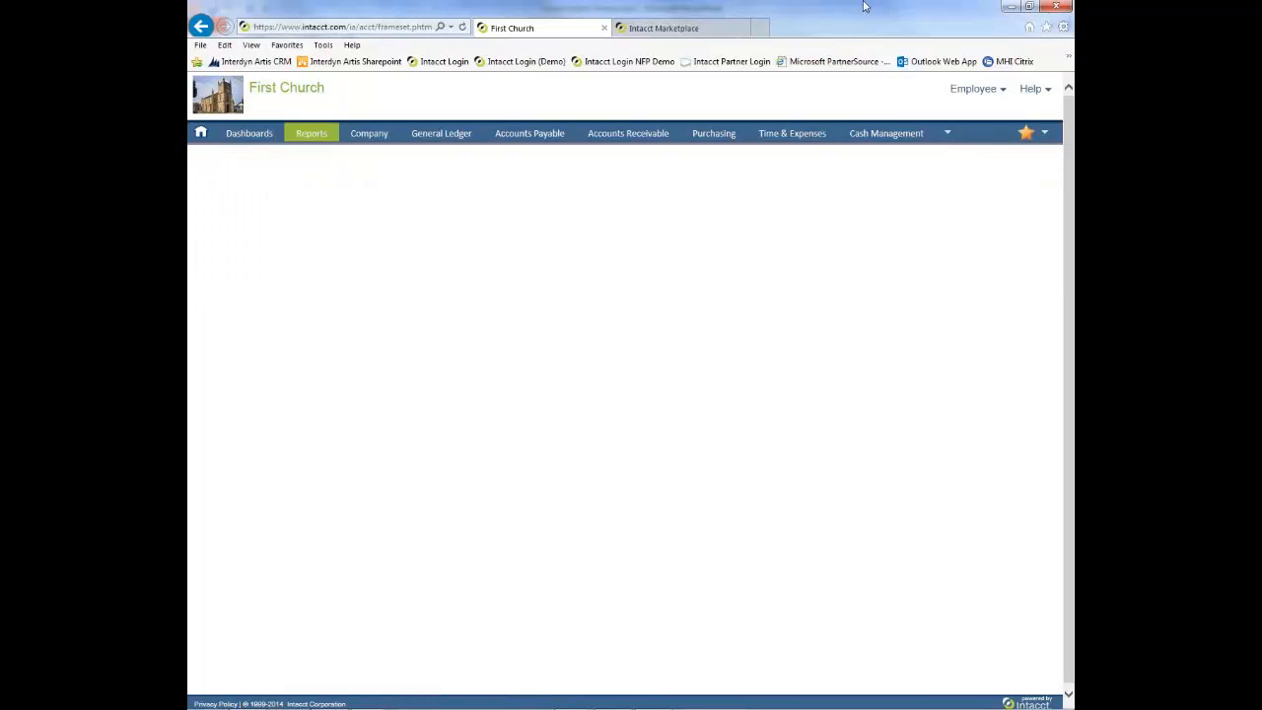
{"action": "type", "text": "Ex"}
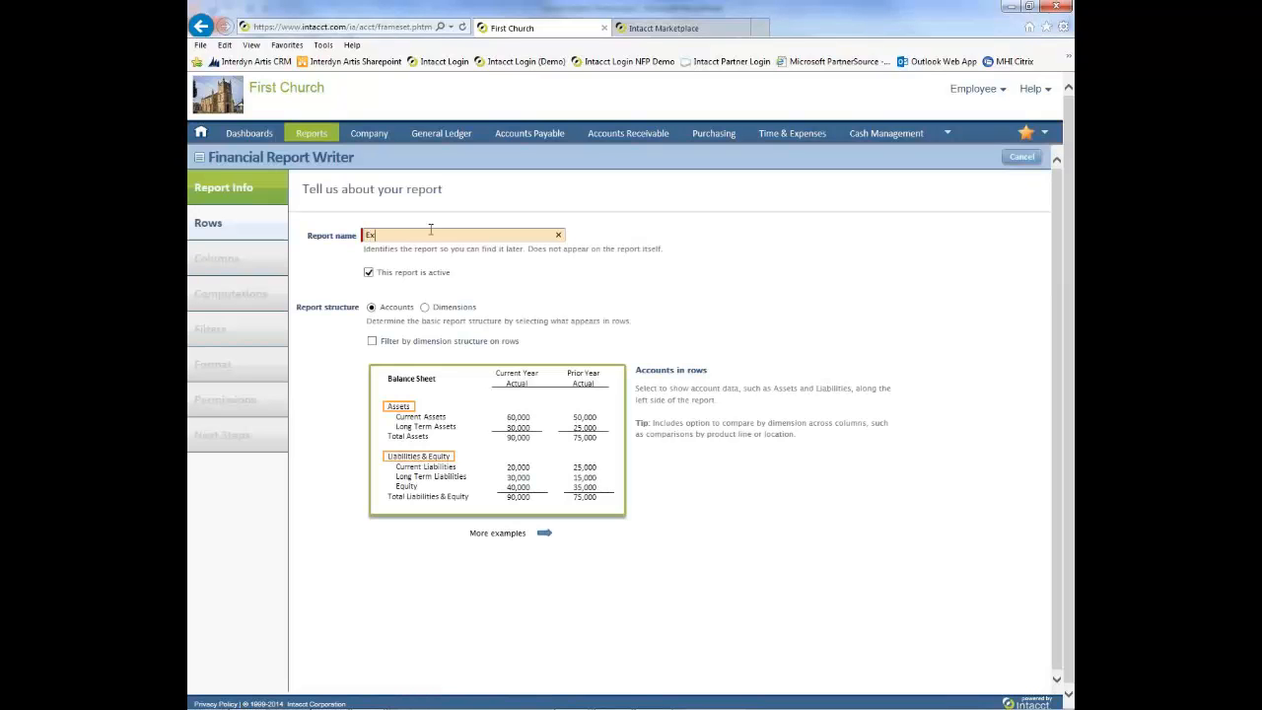
{"action": "type", "text": "pense By Fund"}
Define the report rows by including the Expenditures account group, and review the resulting row structure
{"action": "left_click", "coordinate": [249, 232]}
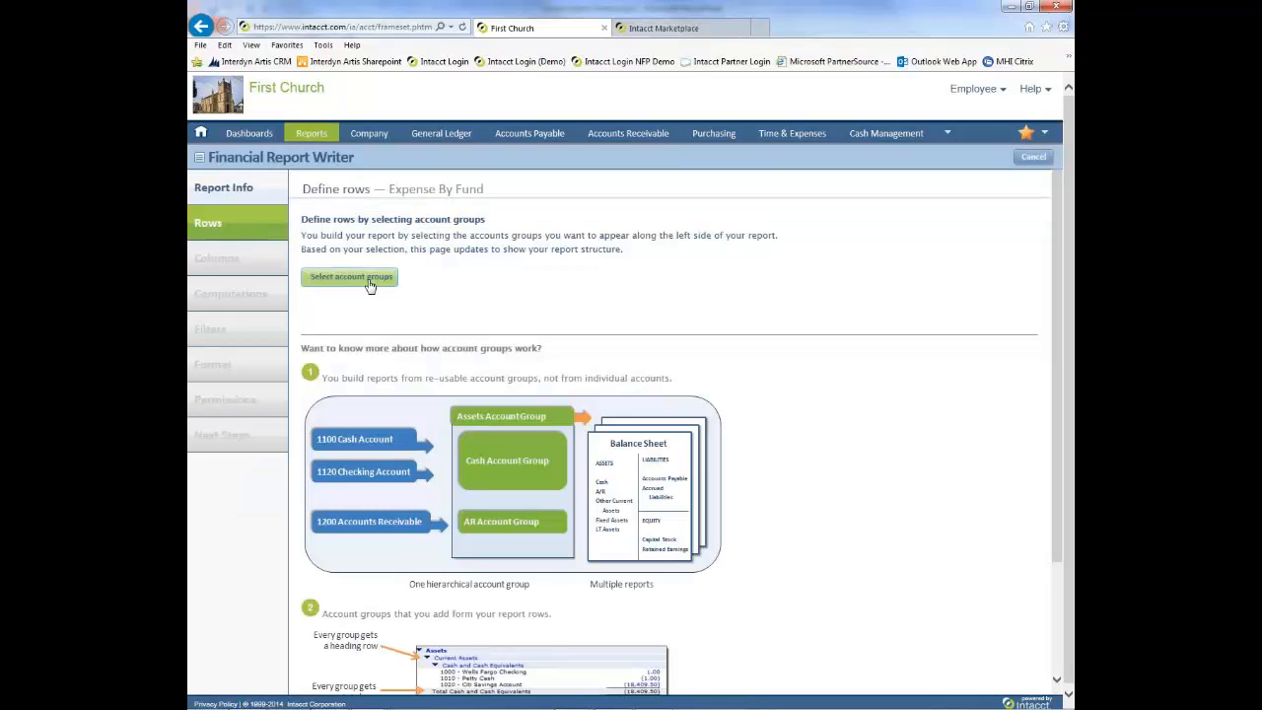
{"action": "left_click", "coordinate": [371, 283]}
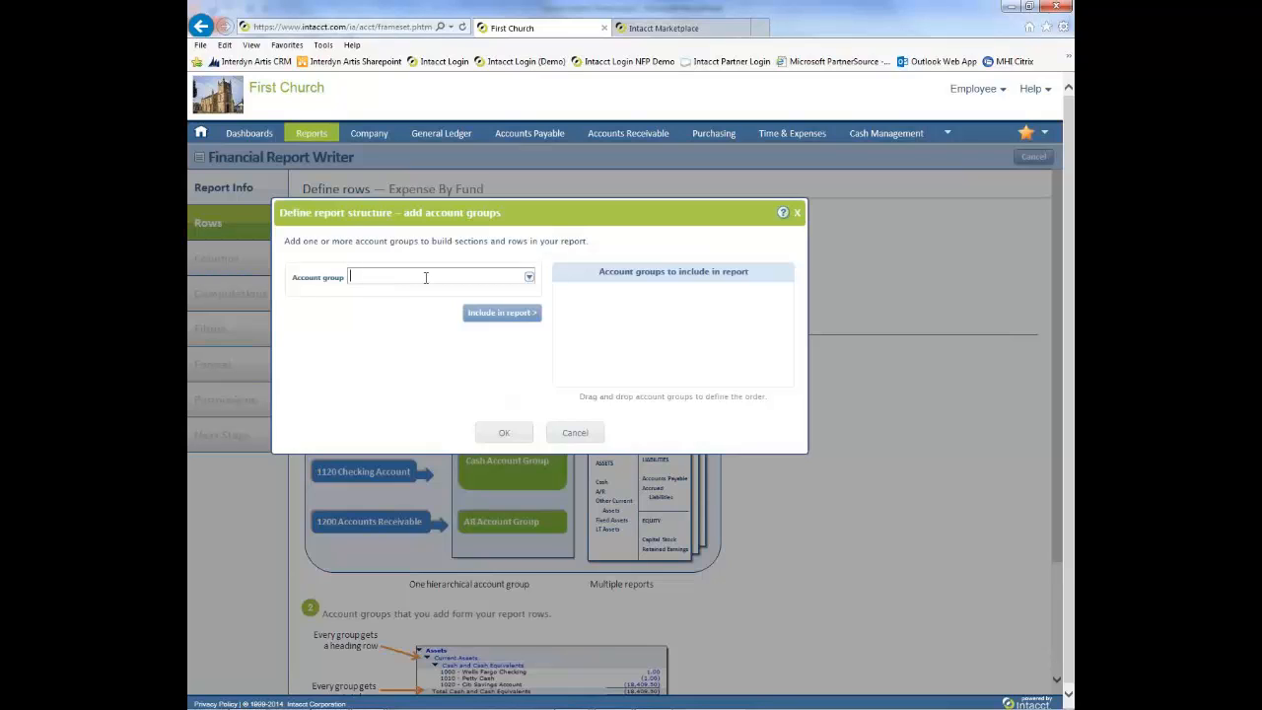
{"action": "left_click", "coordinate": [530, 279]}
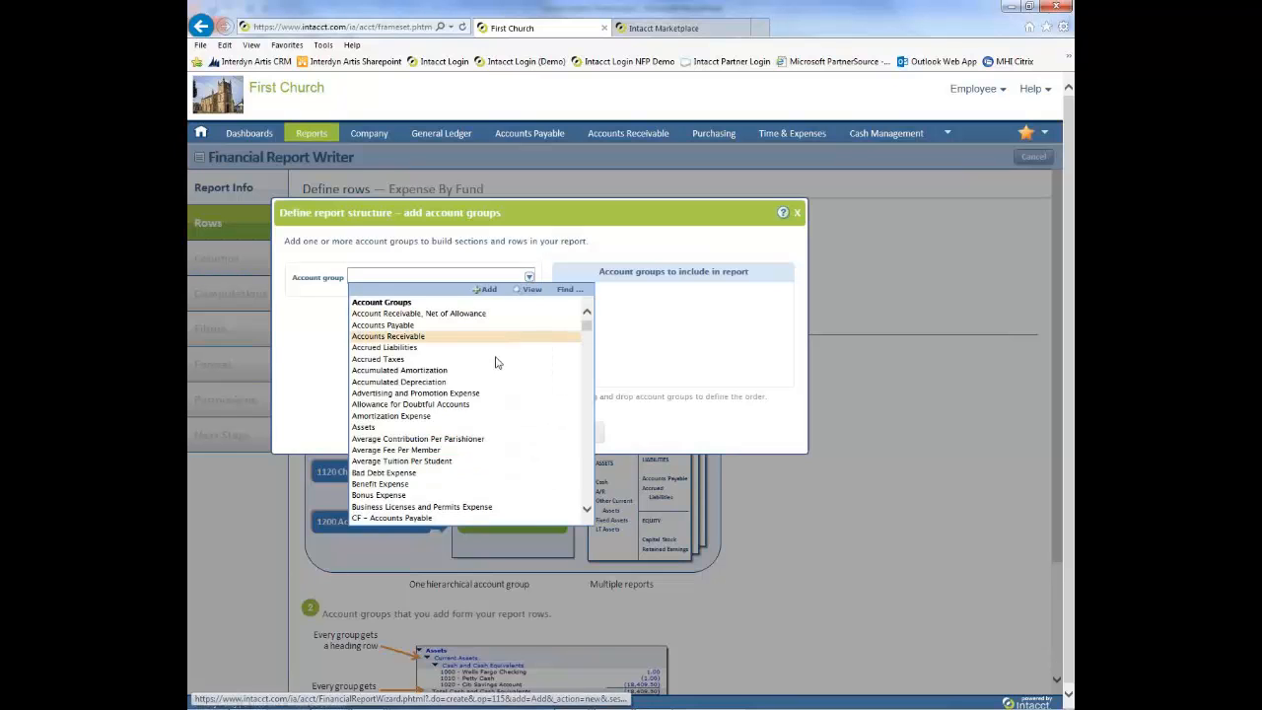
{"action": "scroll", "coordinate": [480, 477], "scroll_direction": "down", "scroll_amount": 10}
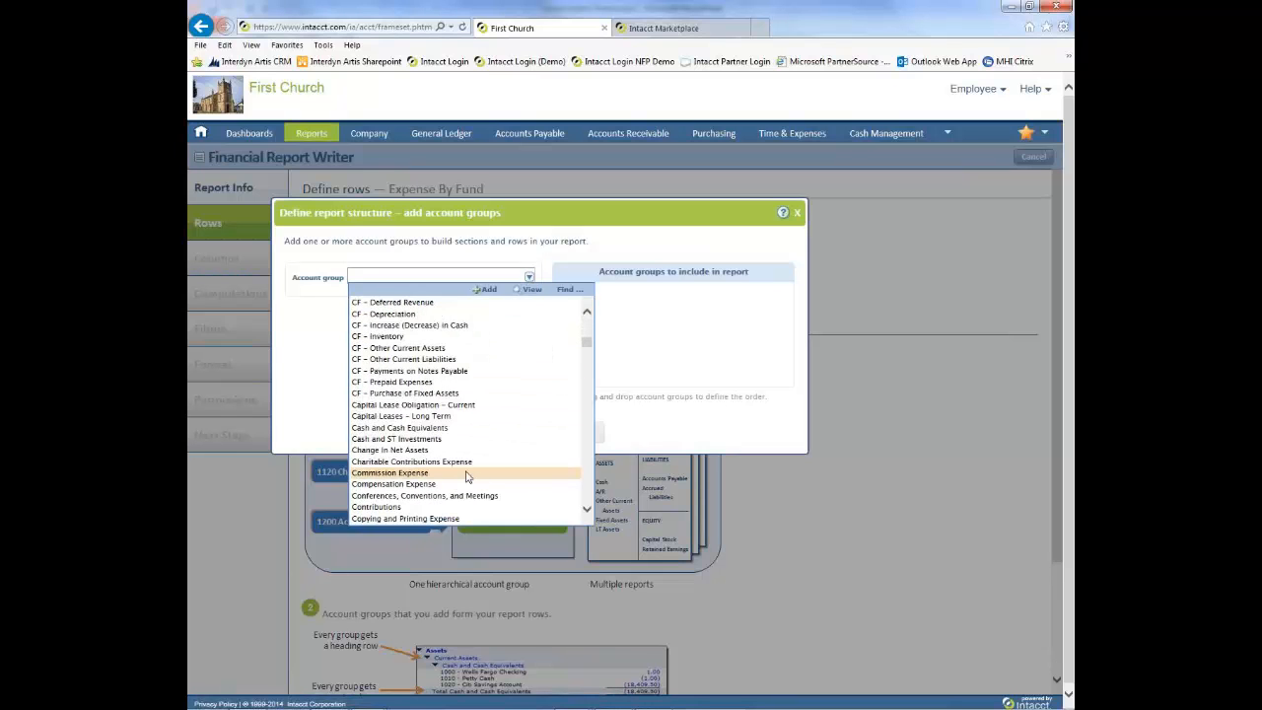
{"action": "scroll", "coordinate": [467, 479], "scroll_direction": "down", "scroll_amount": 5}
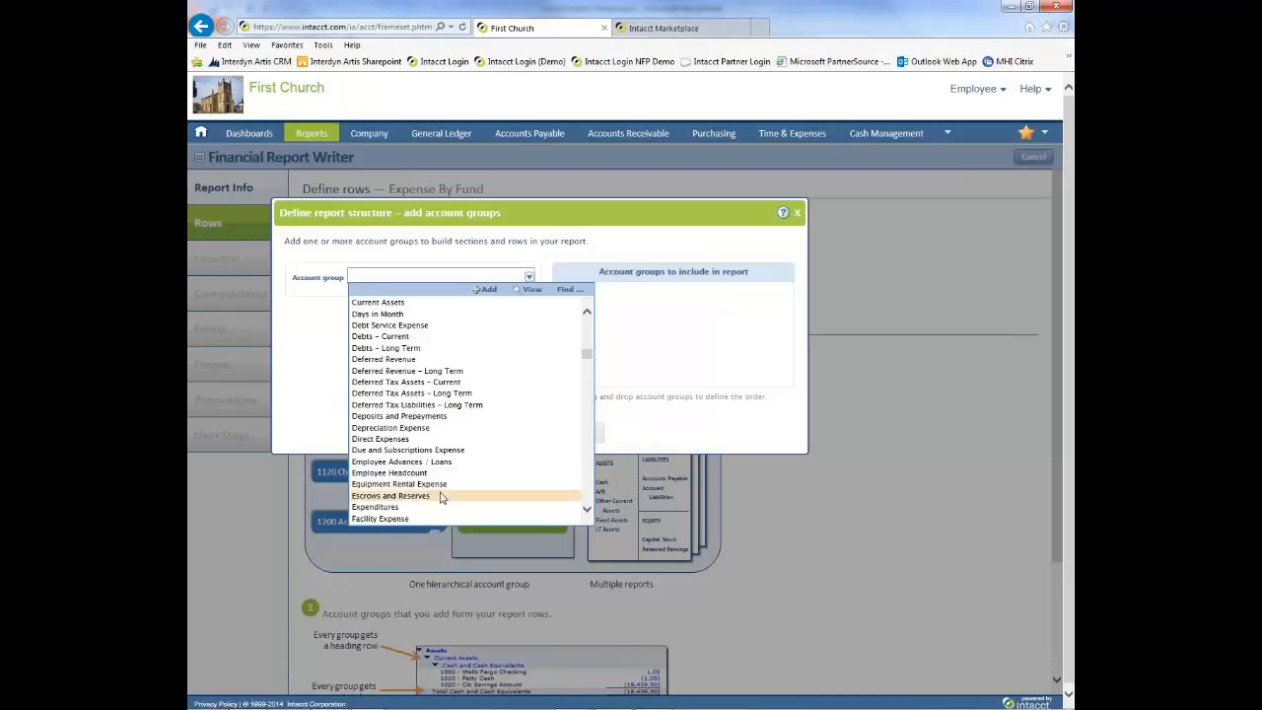
{"action": "left_click", "coordinate": [444, 505]}
{"action": "left_click", "coordinate": [510, 316]}
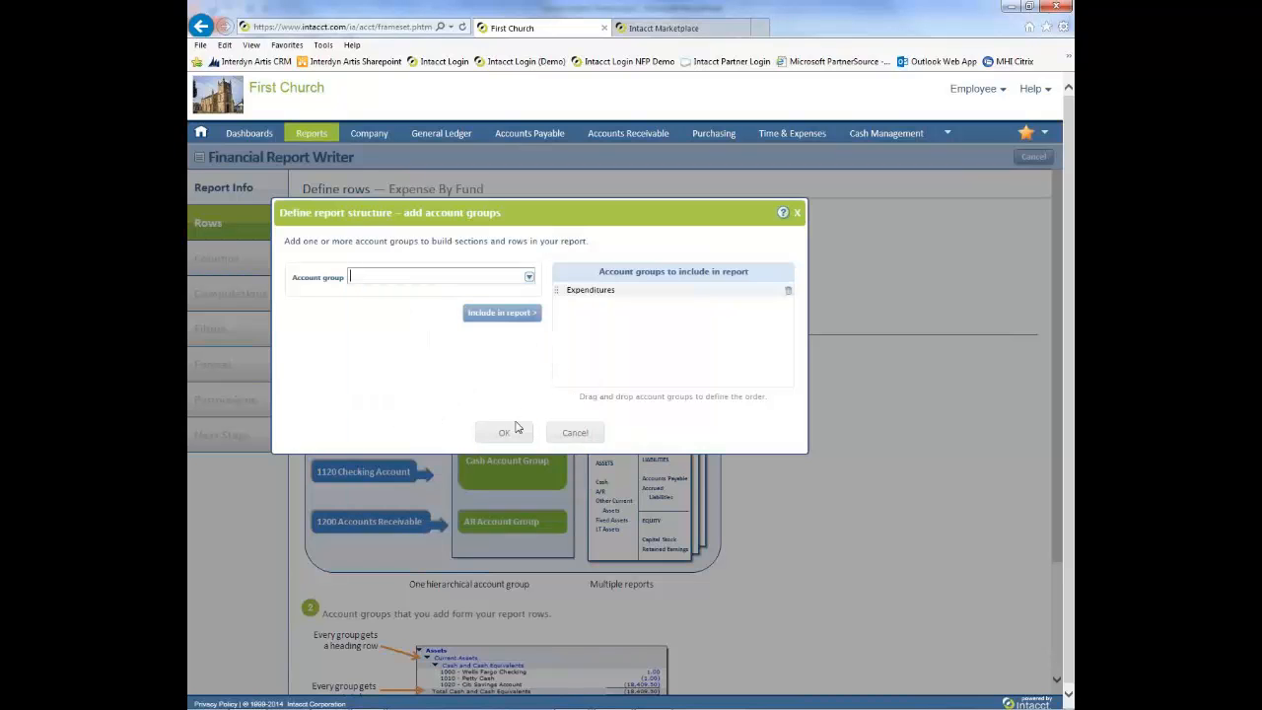
{"action": "left_click", "coordinate": [509, 433]}
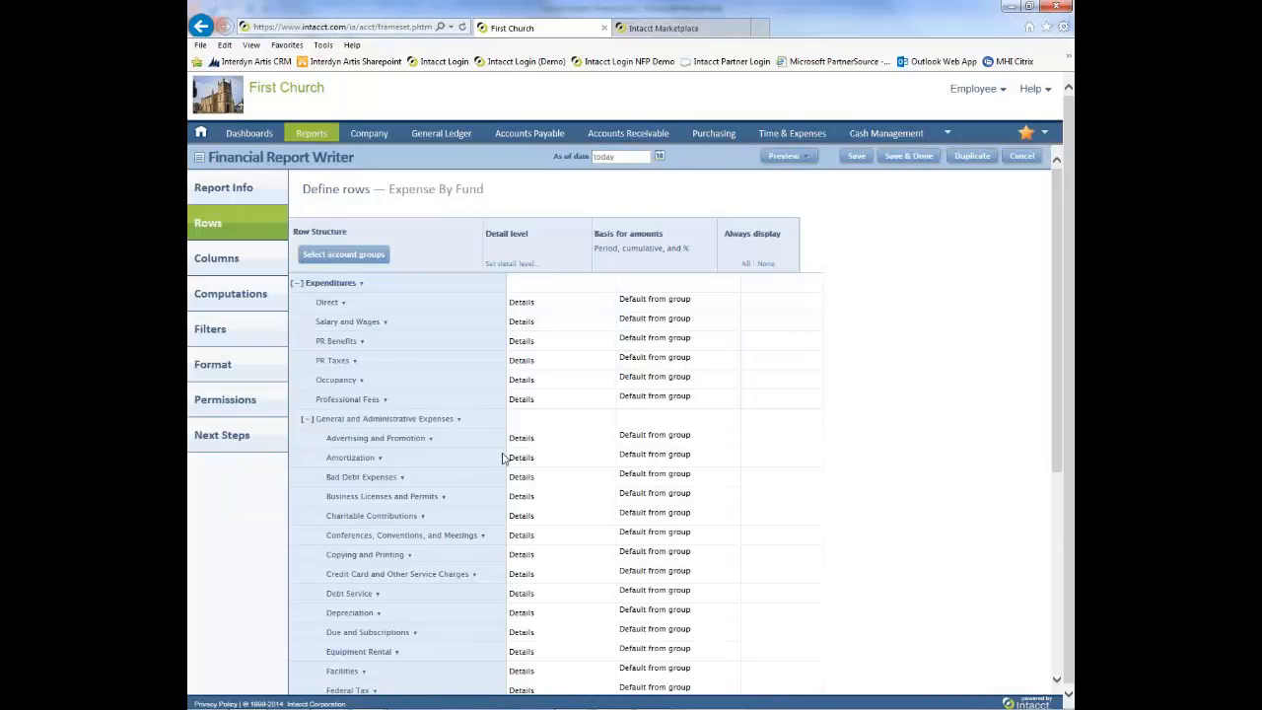
{"action": "scroll", "coordinate": [502, 458], "scroll_direction": "down", "scroll_amount": 3}
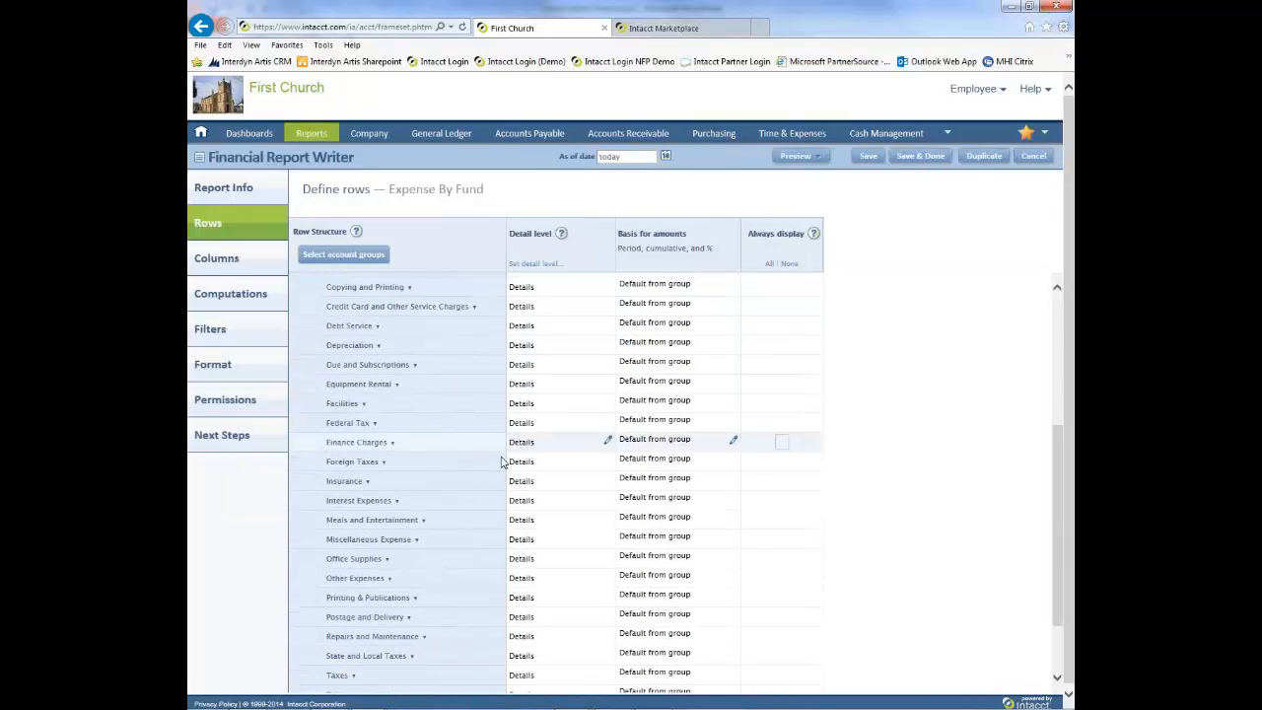
{"action": "scroll", "coordinate": [502, 462], "scroll_direction": "up", "scroll_amount": 6}
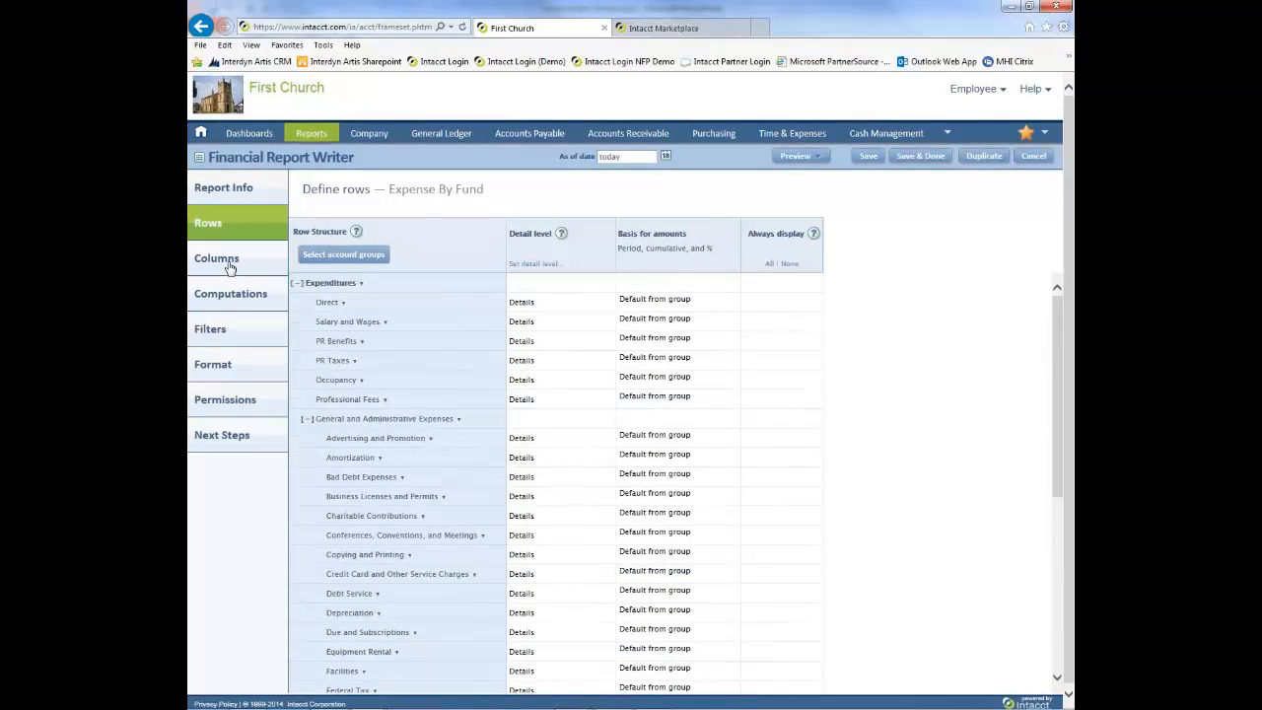
Set the reporting period of the report's Actual column to Prior Year
{"action": "left_click", "coordinate": [218, 259]}
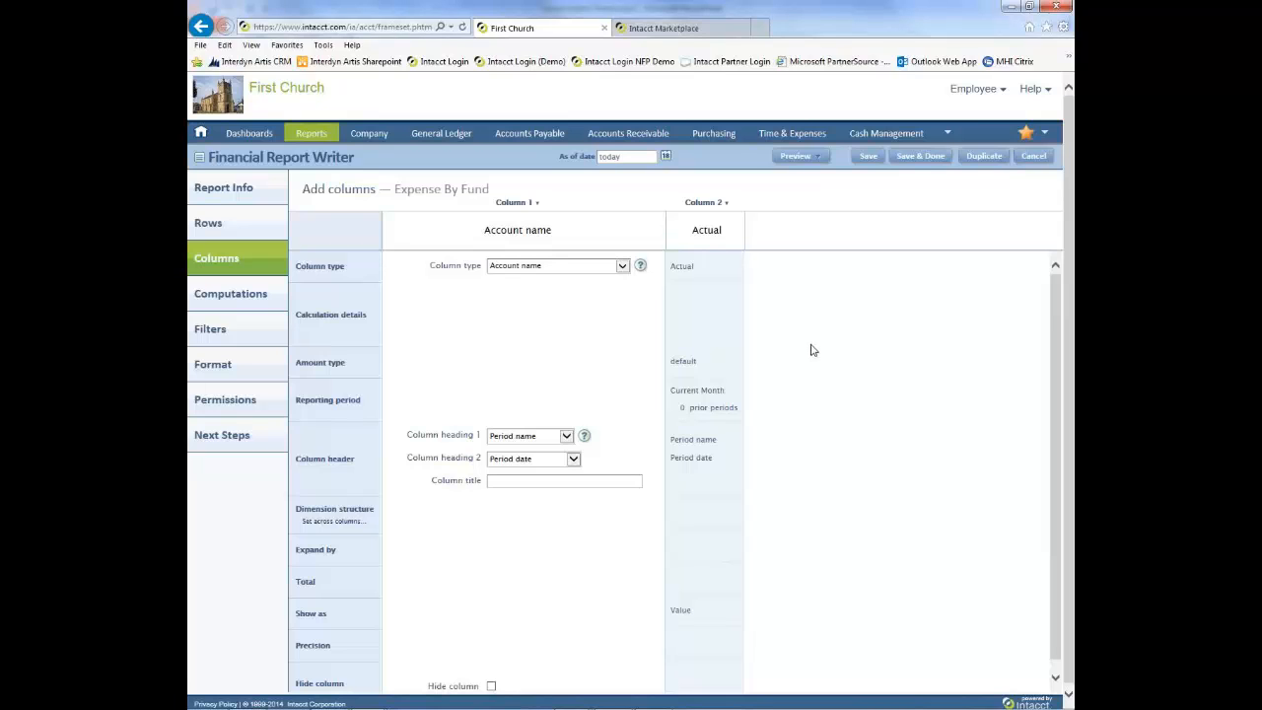
{"action": "left_click", "coordinate": [720, 301]}
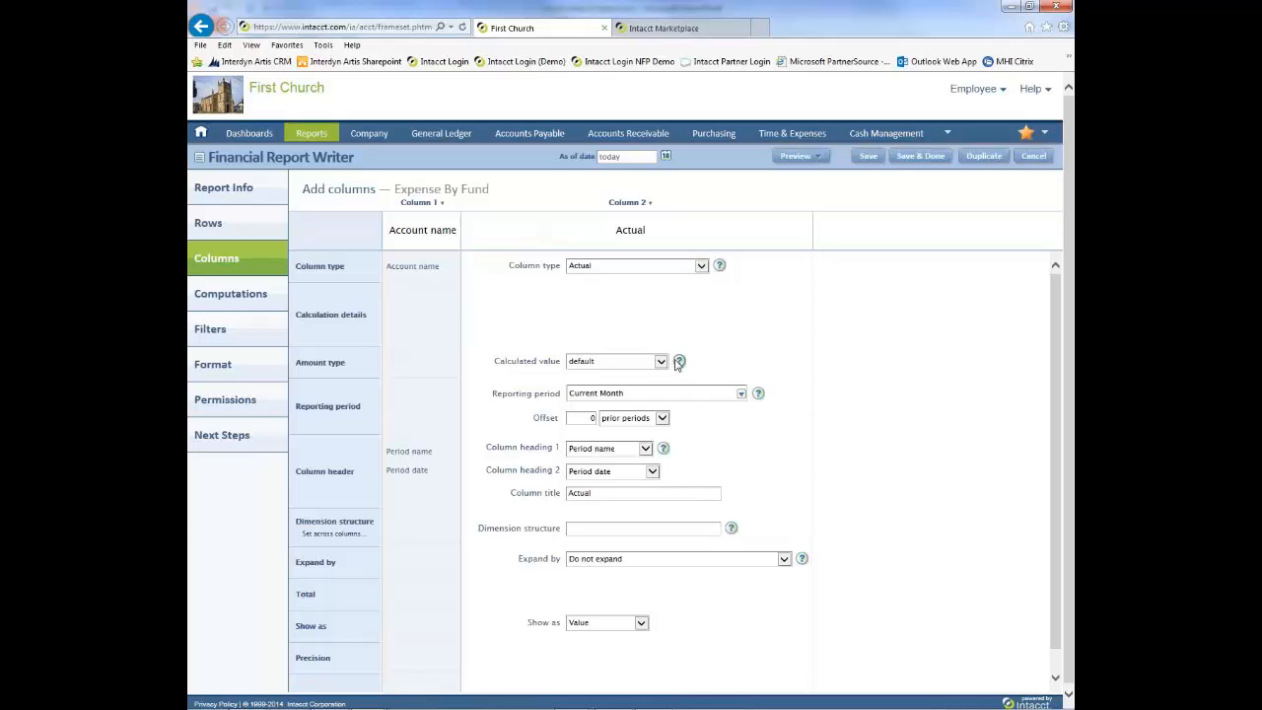
{"action": "left_click", "coordinate": [742, 393]}
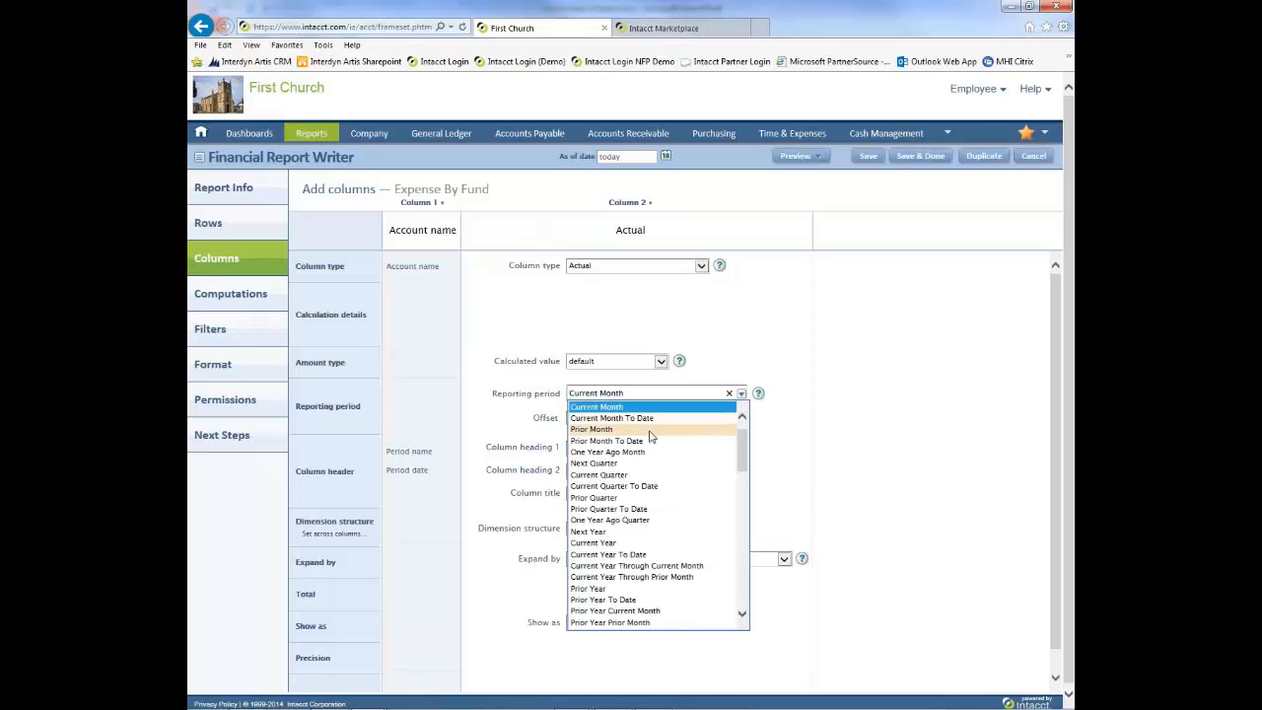
{"action": "left_click", "coordinate": [598, 590]}
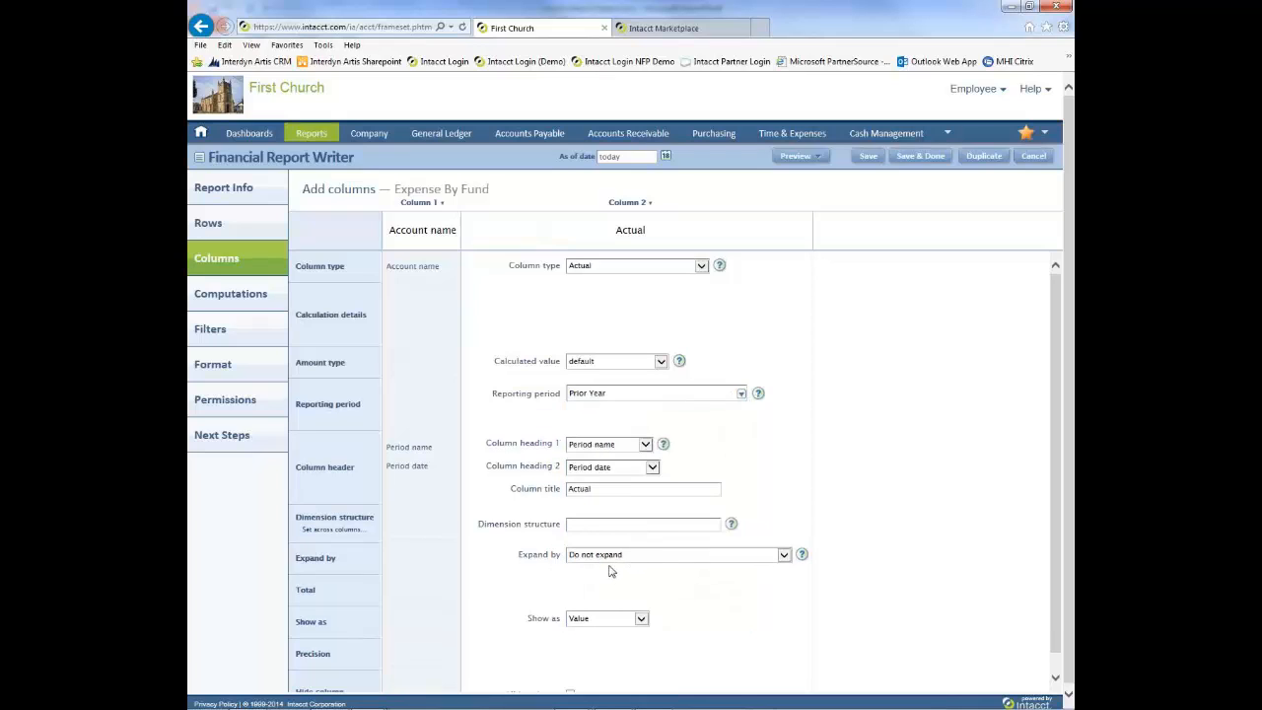
Expand the Actual column by Funds, showing all levels with summary balance, and save the finished report
{"action": "left_click", "coordinate": [784, 555]}
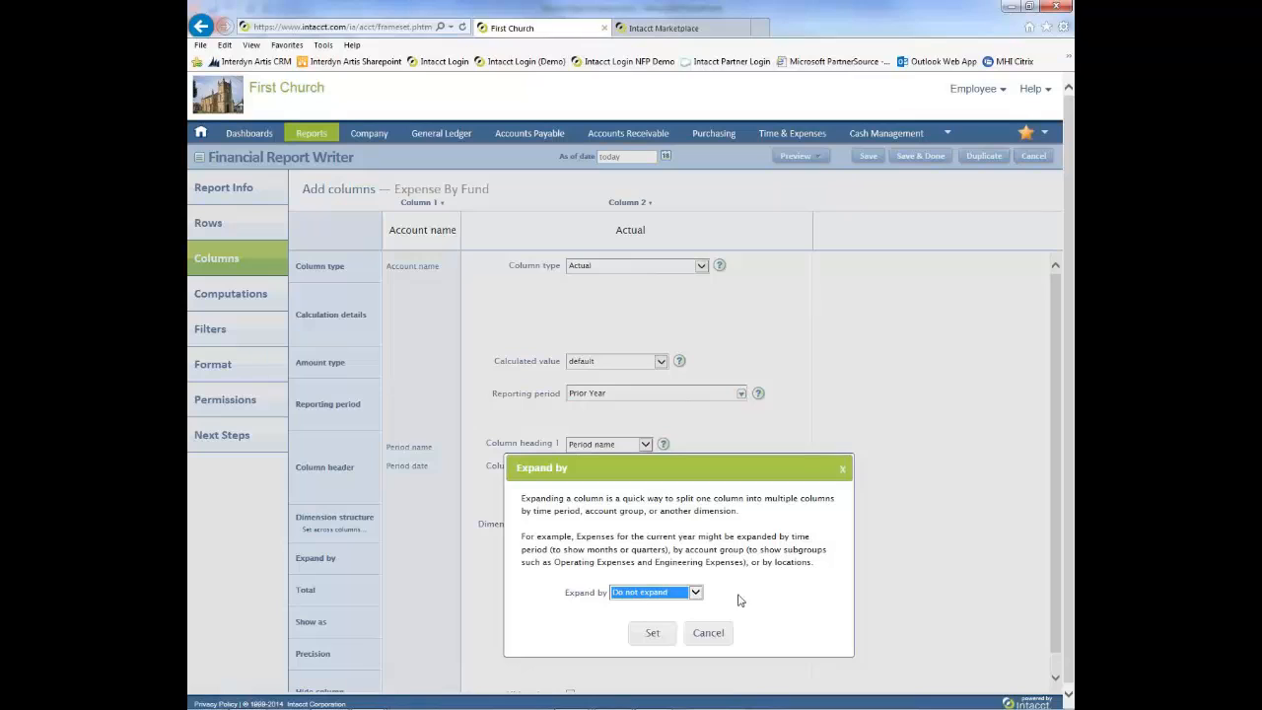
{"action": "left_click", "coordinate": [695, 594]}
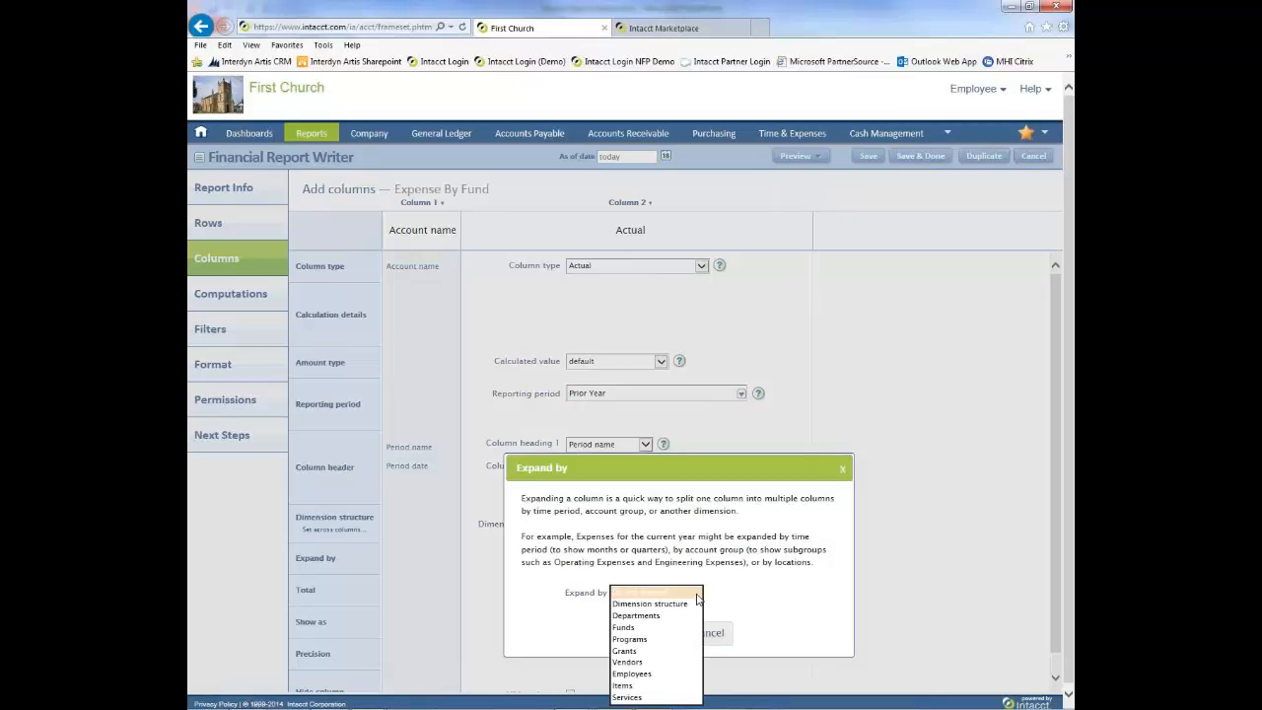
{"action": "left_click", "coordinate": [656, 629]}
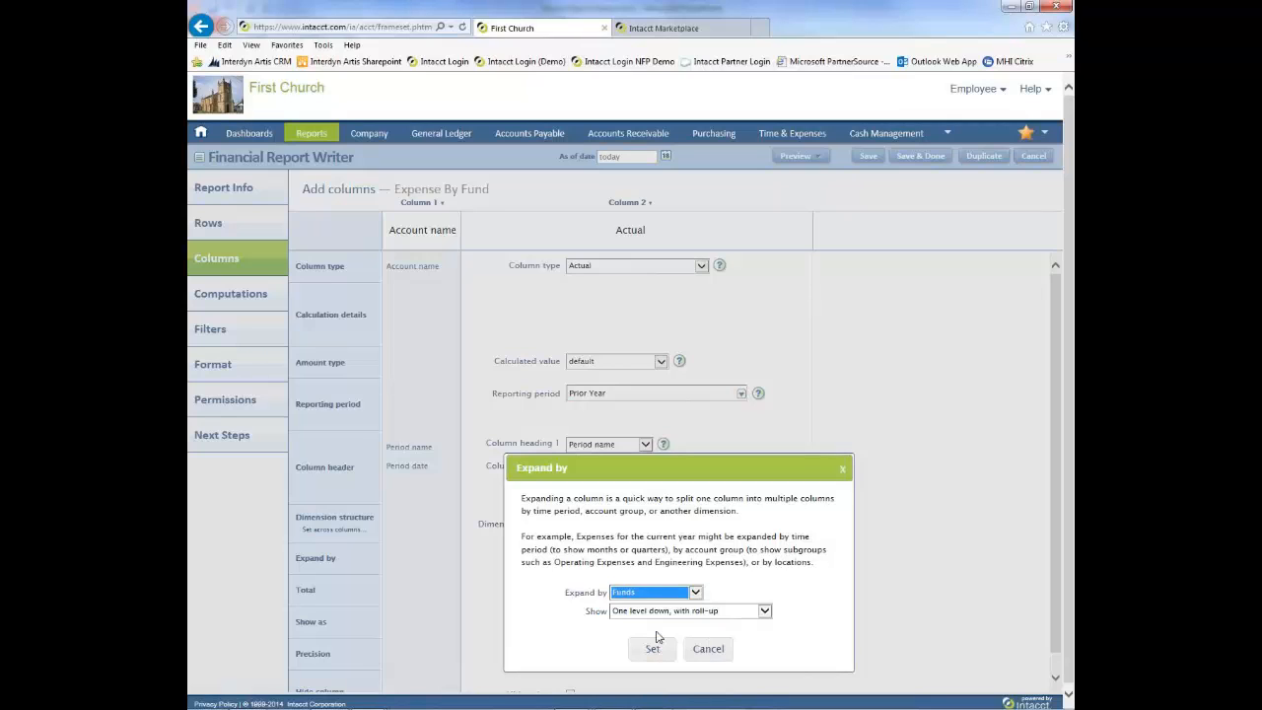
{"action": "left_click", "coordinate": [766, 613]}
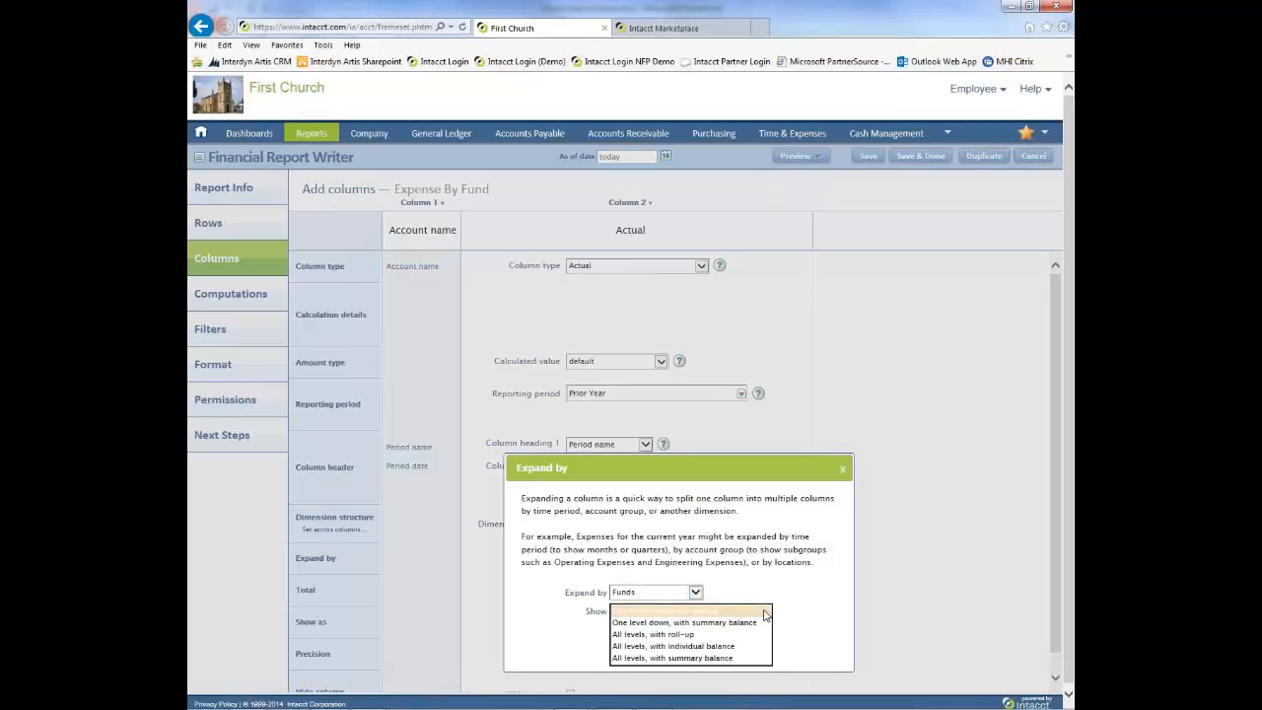
{"action": "left_click", "coordinate": [728, 659]}
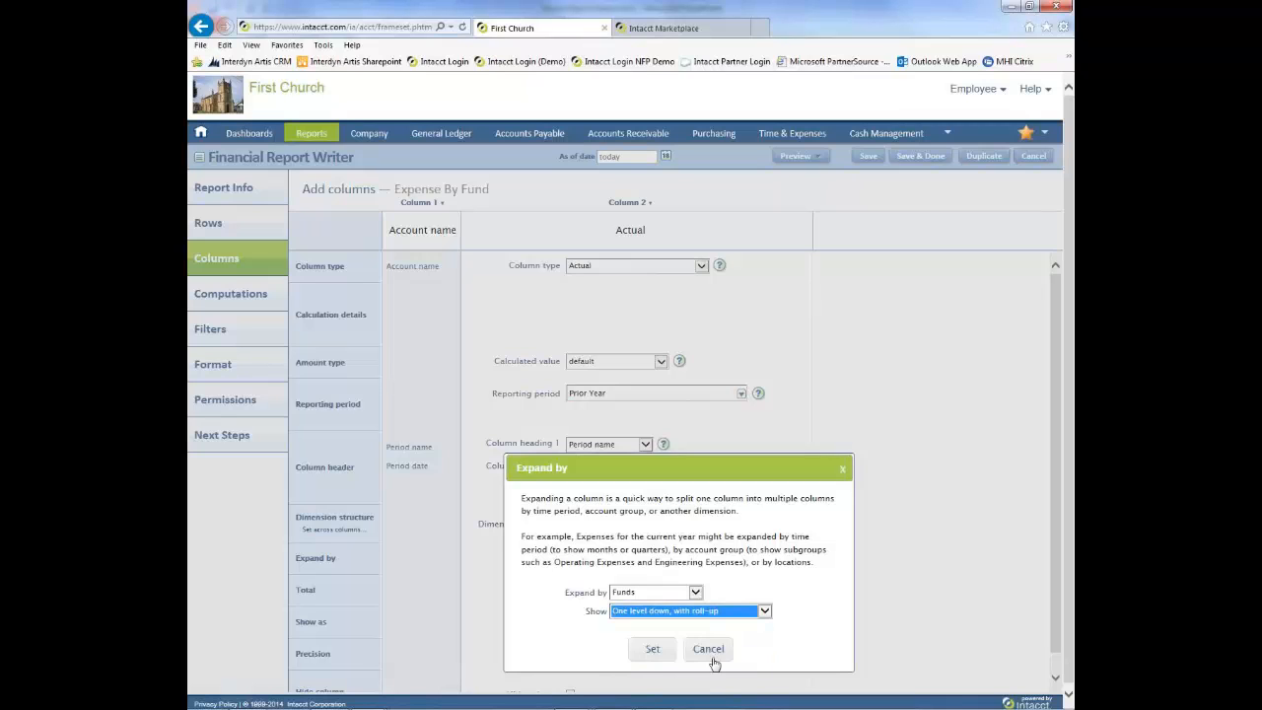
{"action": "left_click", "coordinate": [651, 651]}
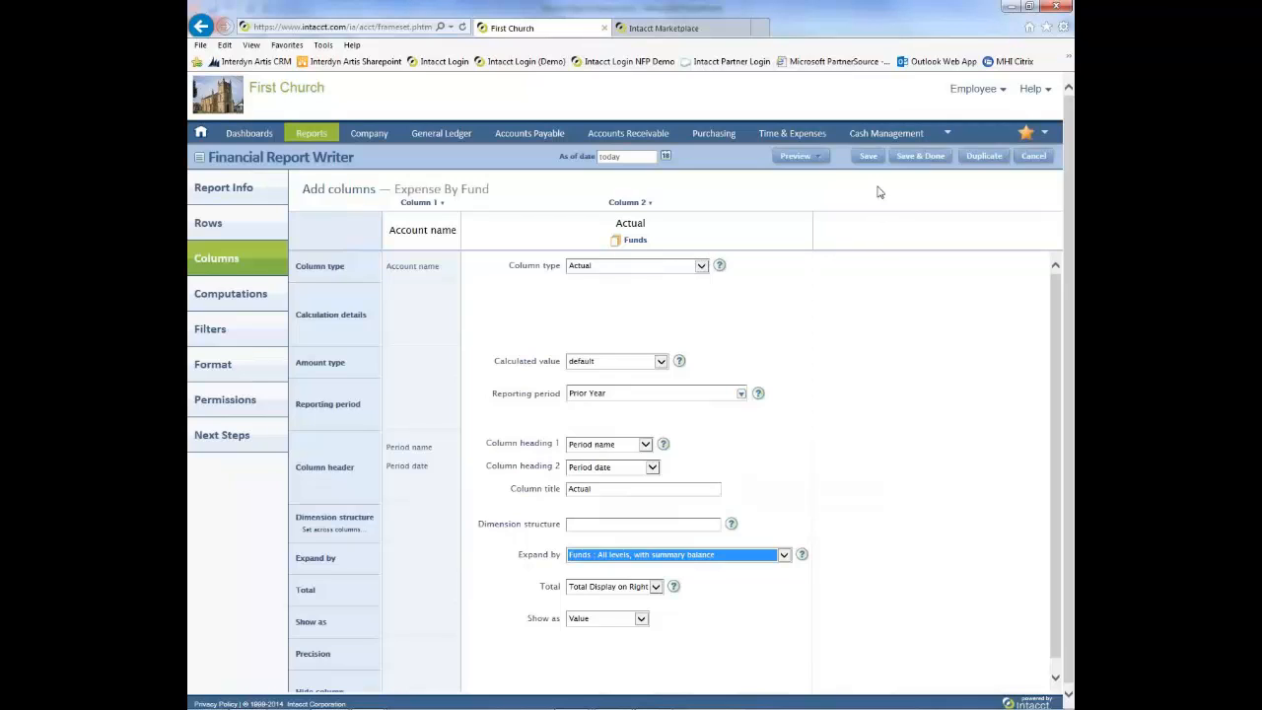
{"action": "left_click", "coordinate": [908, 159]}
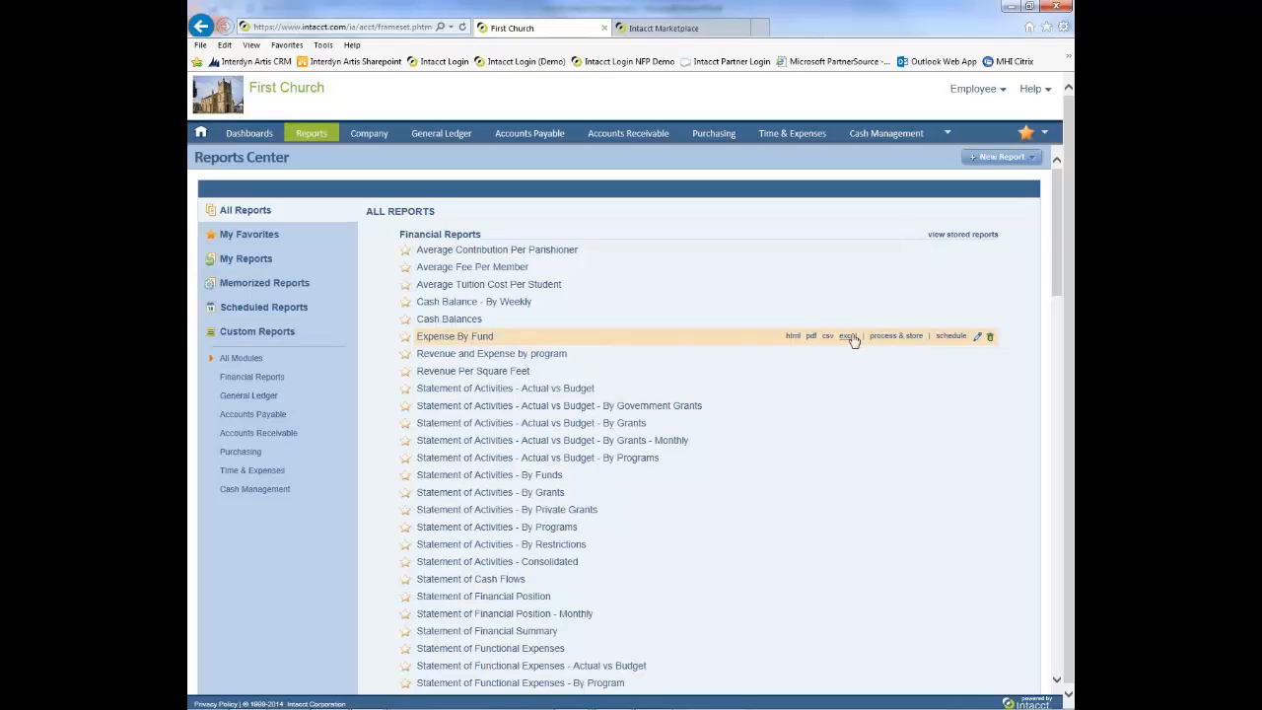
View the Expense By Fund report as HTML and drill down from Fund A's Facilities Expense to the 03/04/2013 journal entry
{"action": "left_click", "coordinate": [791, 336]}
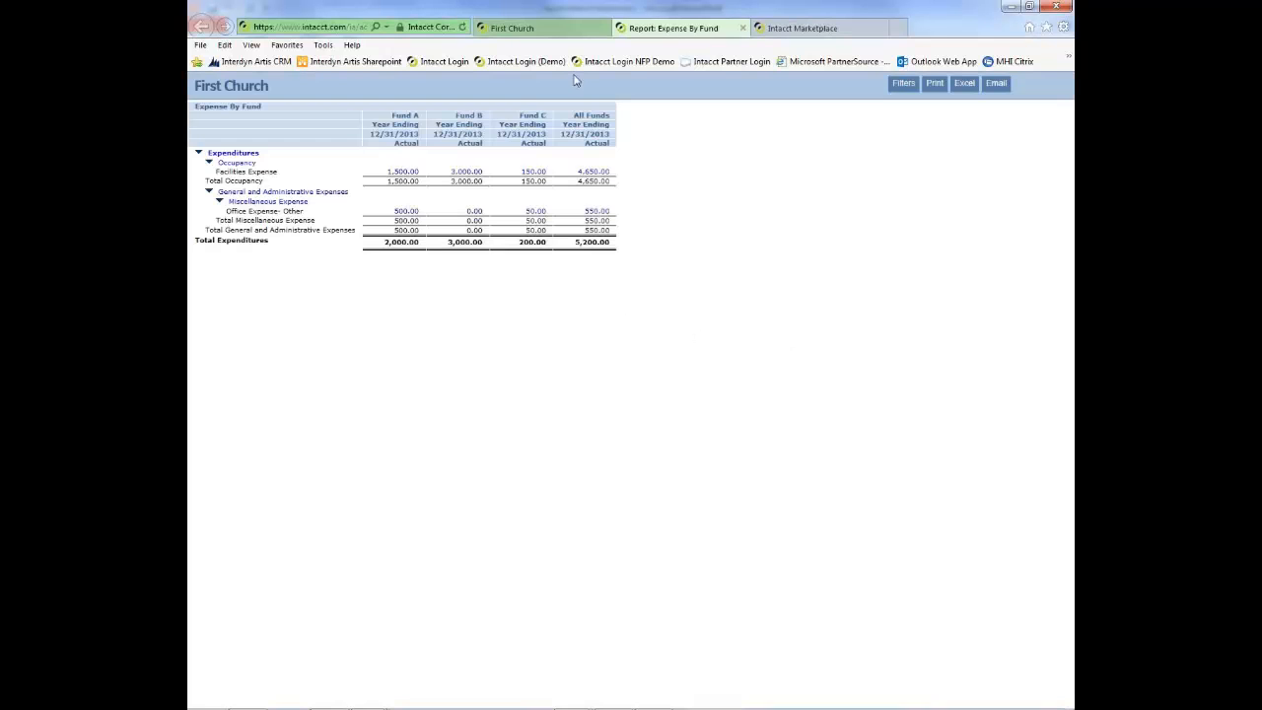
{"action": "left_click", "coordinate": [395, 173]}
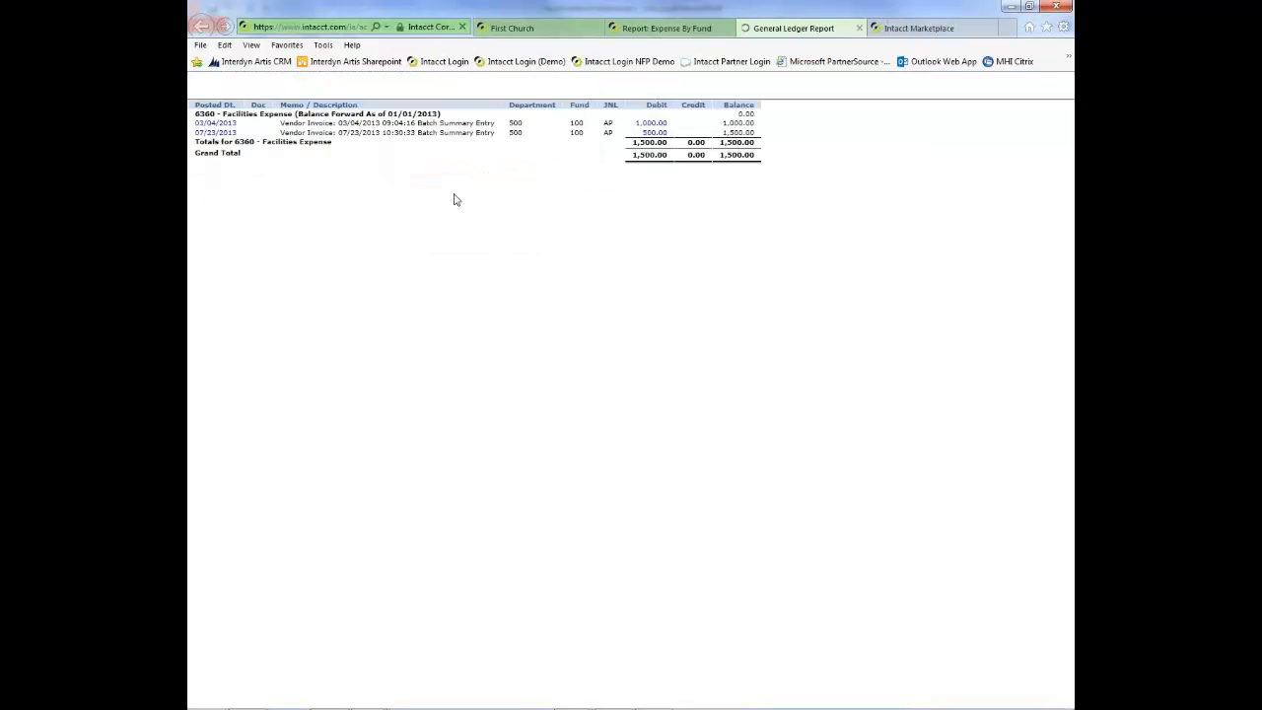
{"action": "left_click", "coordinate": [655, 126]}
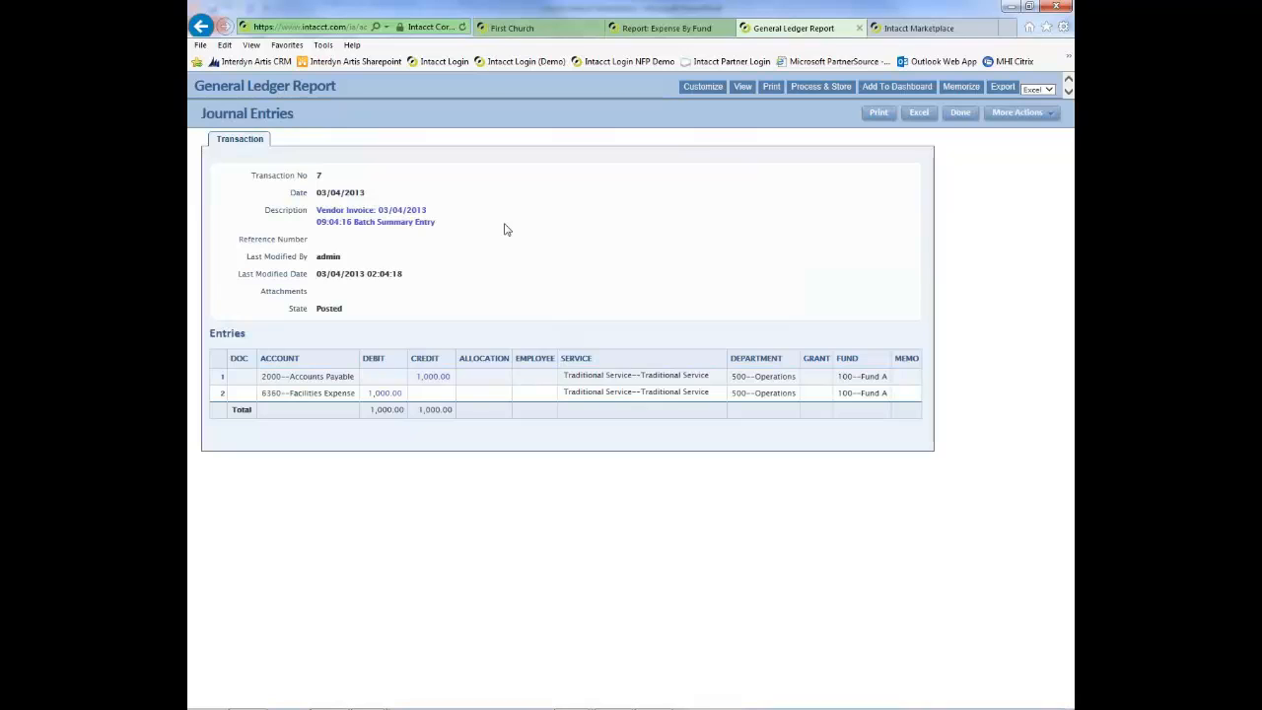
Switch to the Intacct Marketplace and look up the ProclaimCRM listing among the CRM applications
{"action": "left_click", "coordinate": [895, 30]}
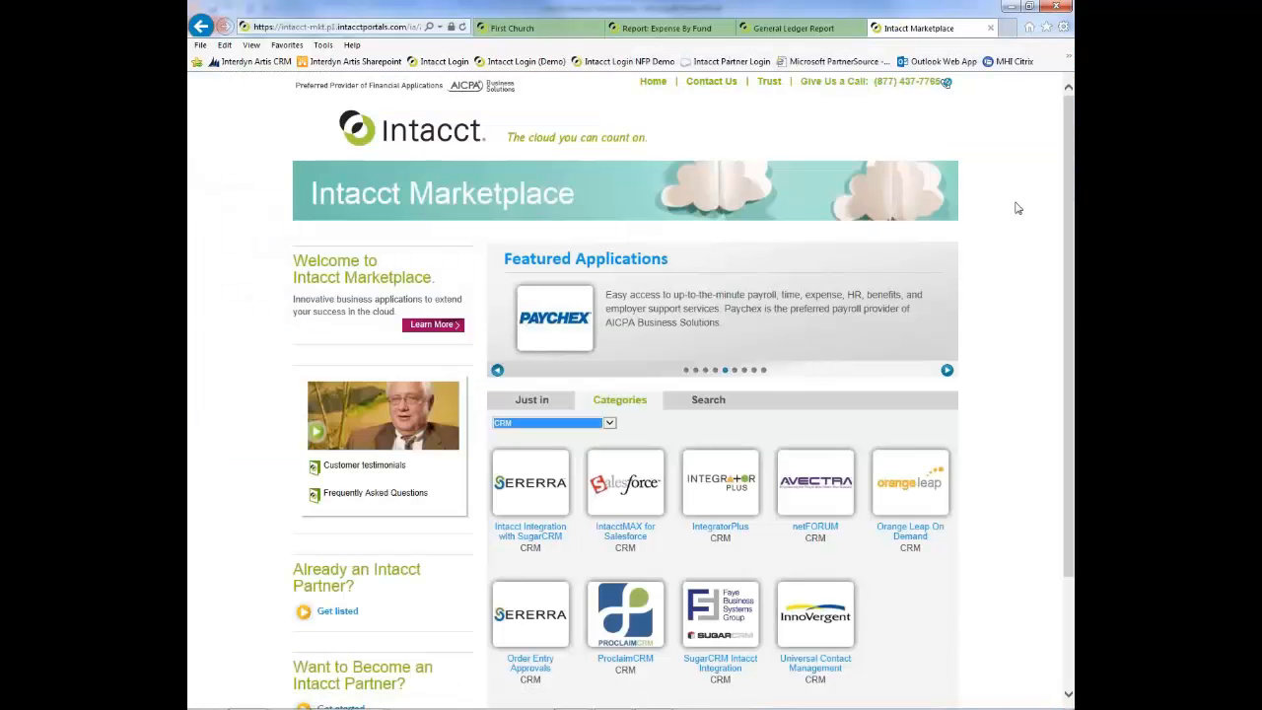
{"action": "left_click", "coordinate": [620, 621]}
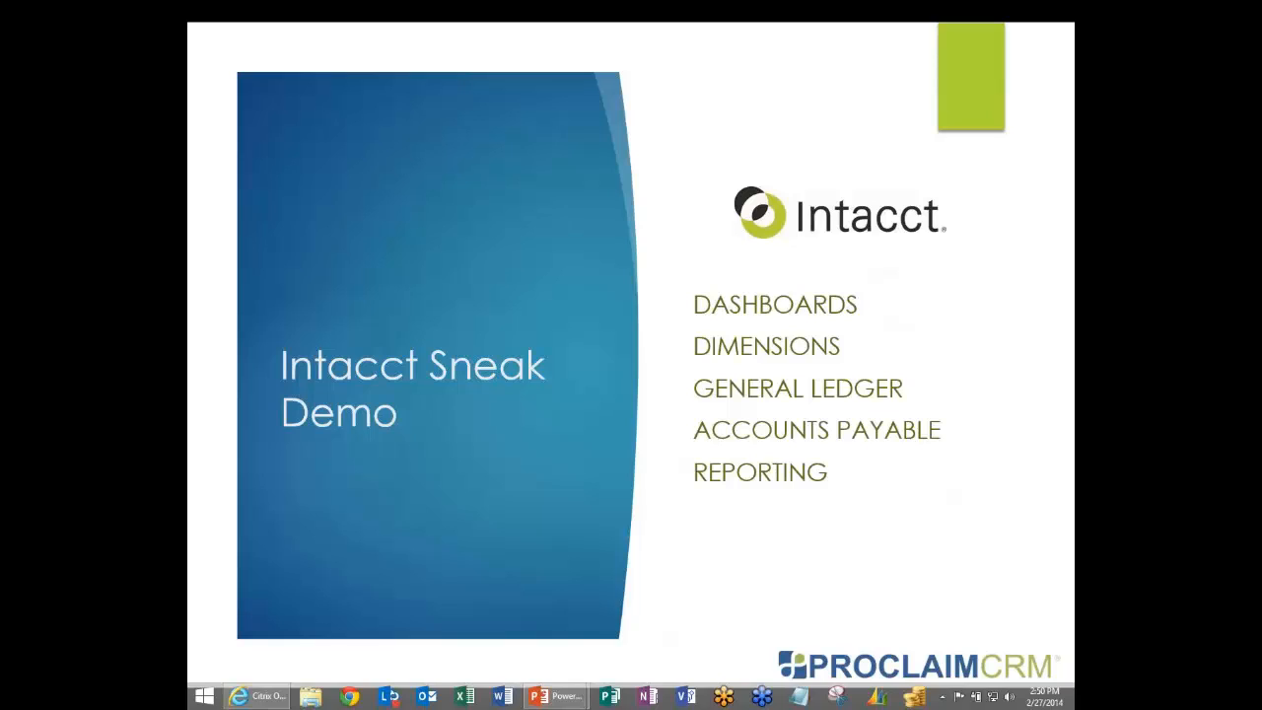
{"action": "key", "text": "Right"}
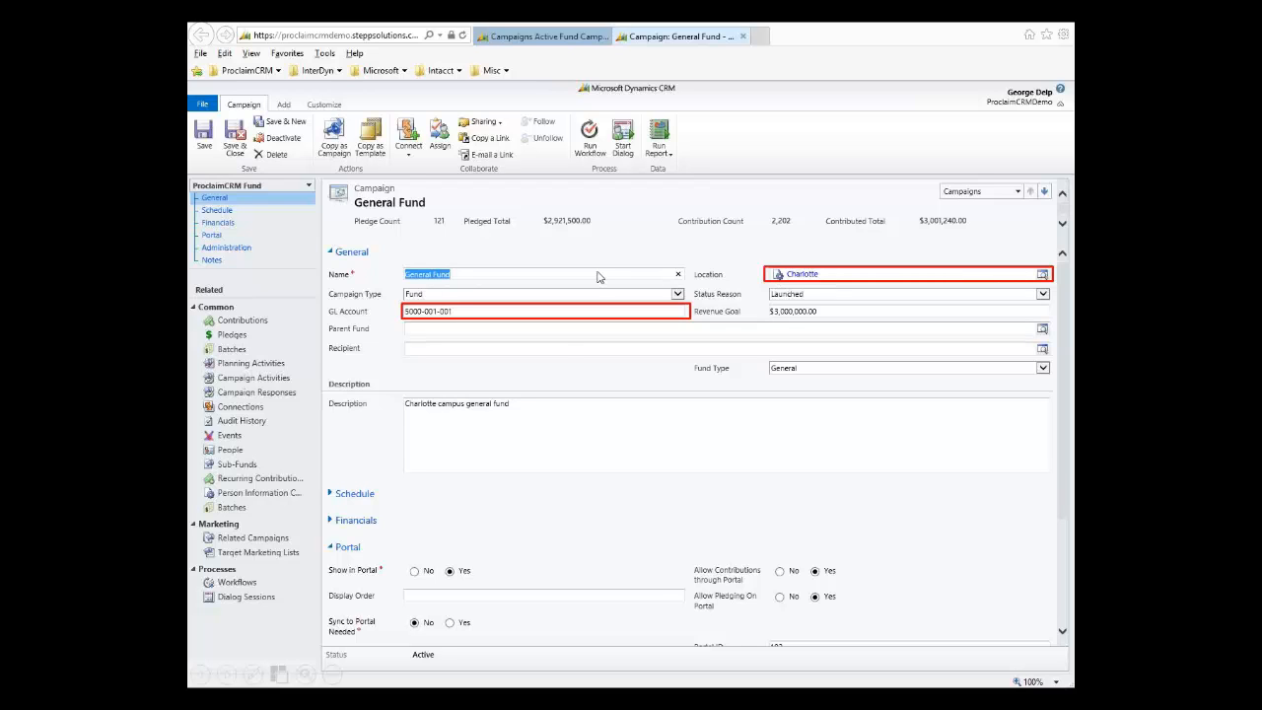
{"action": "key", "text": "alt+Tab"}
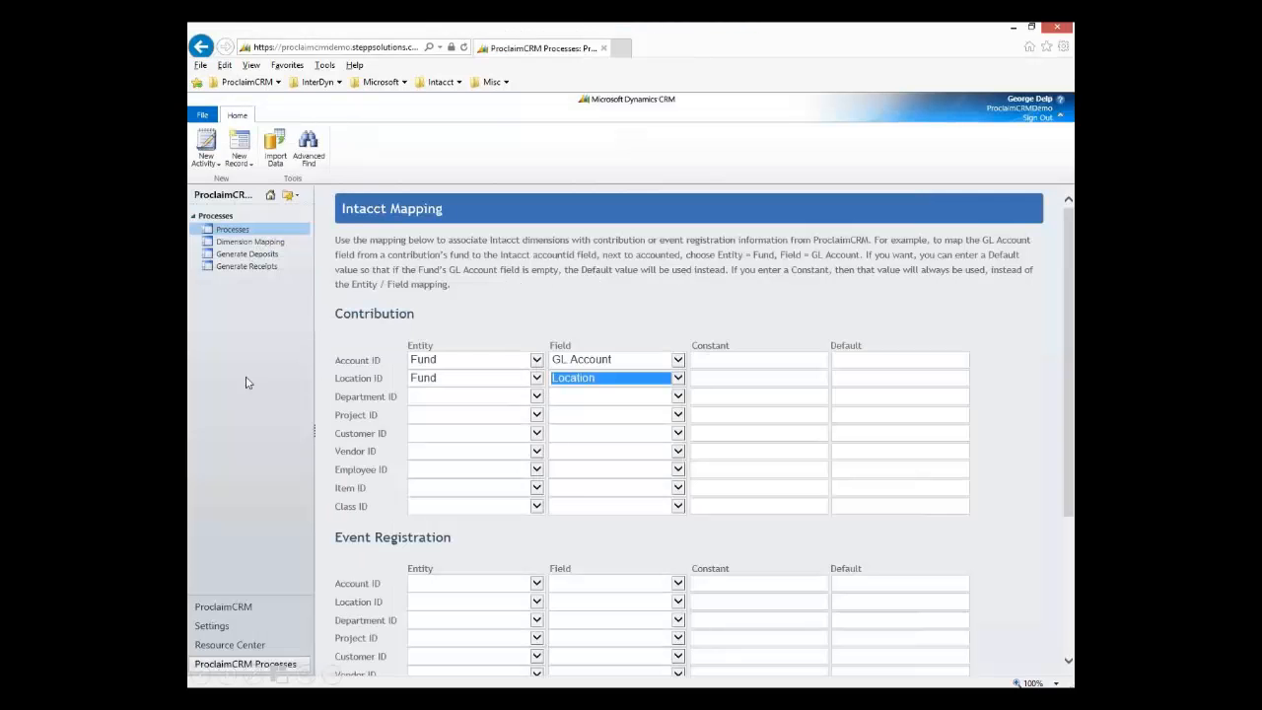